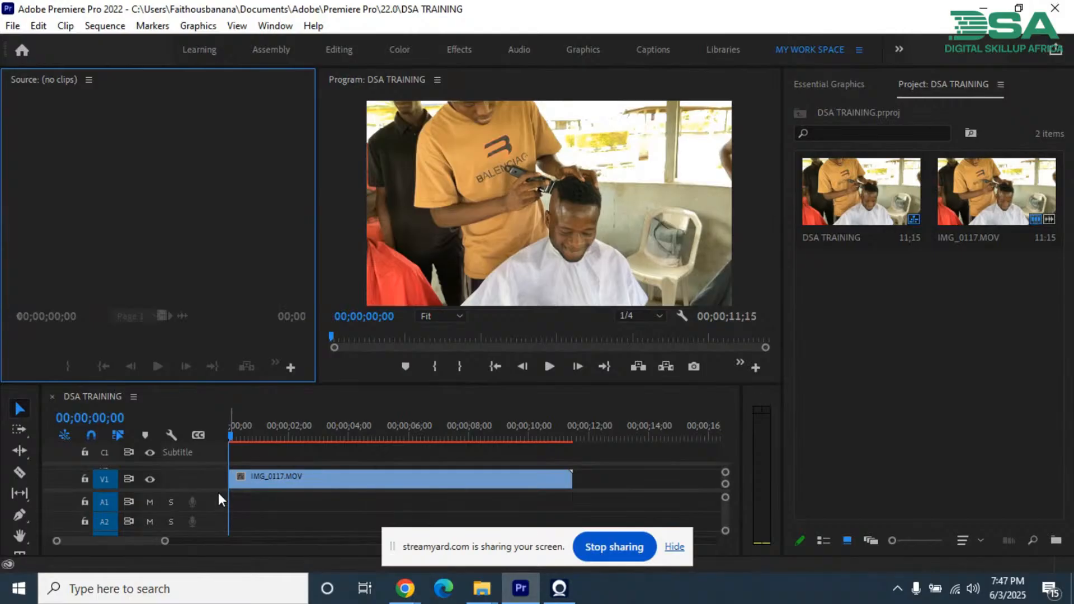
Step: Trim the end of the IMG_0117.MOV clip to a duration of 00;00;10;03 and play back the sequence
drag(219, 490, 220, 510)
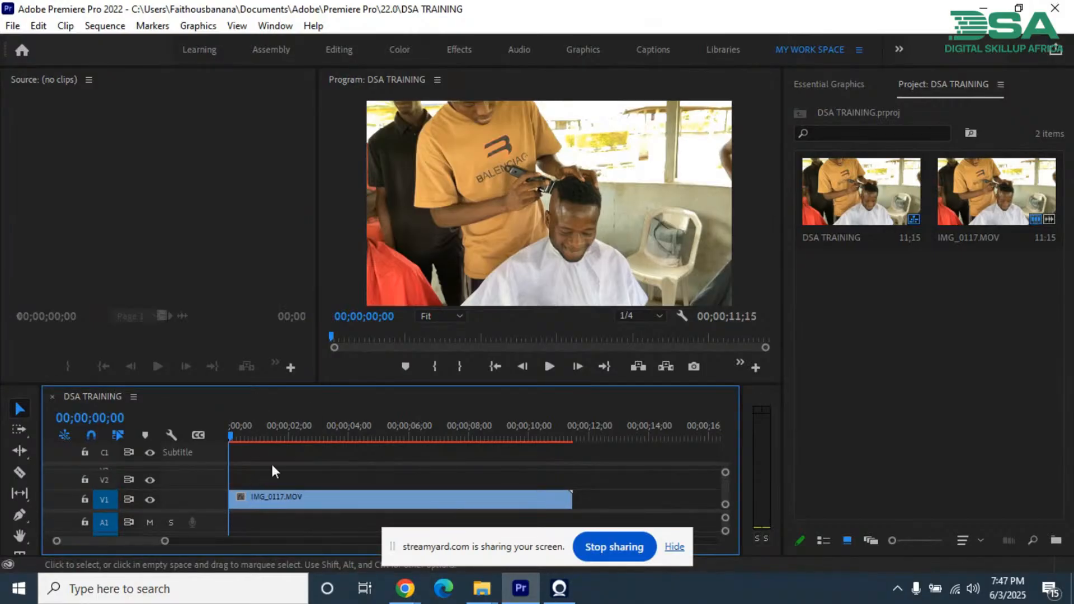
mouse_move(232, 434)
mouse_down()
mouse_move(427, 437)
mouse_move(230, 440)
mouse_up()
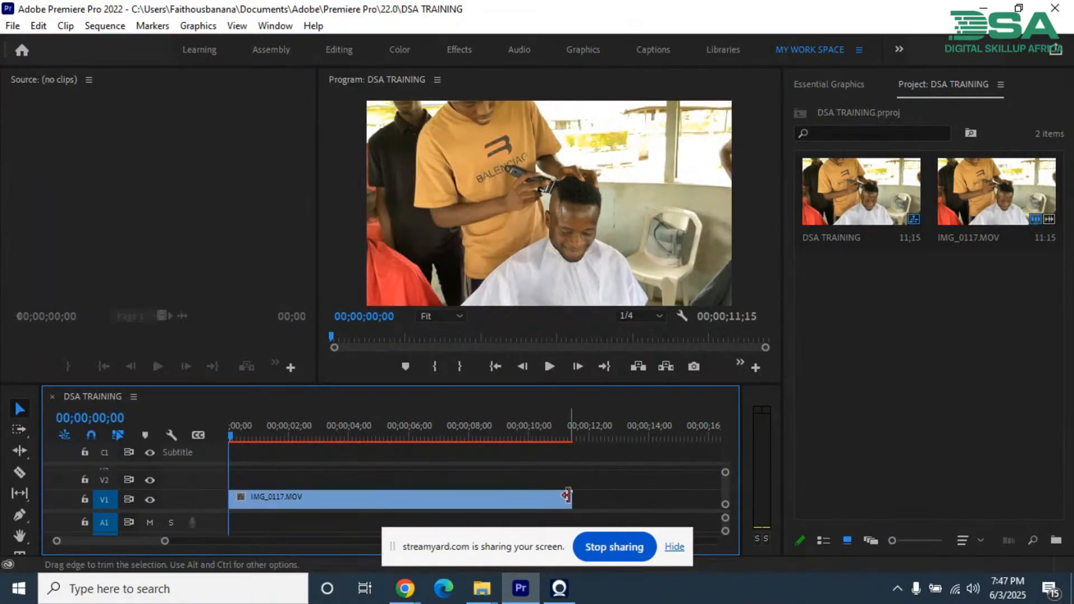
drag(567, 495, 526, 491)
key(space)
click(517, 498)
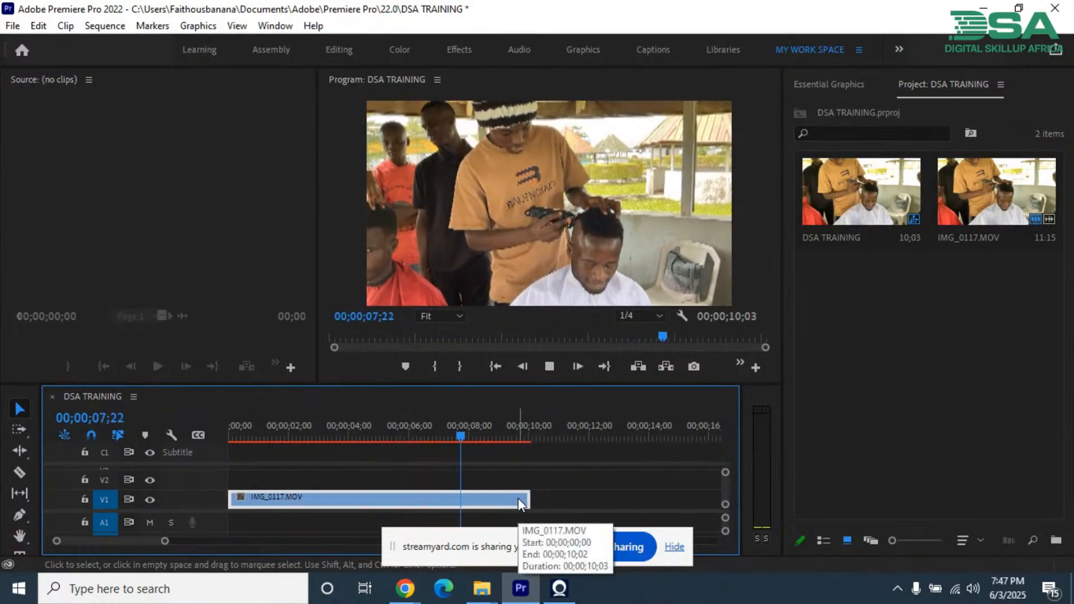
key(space)
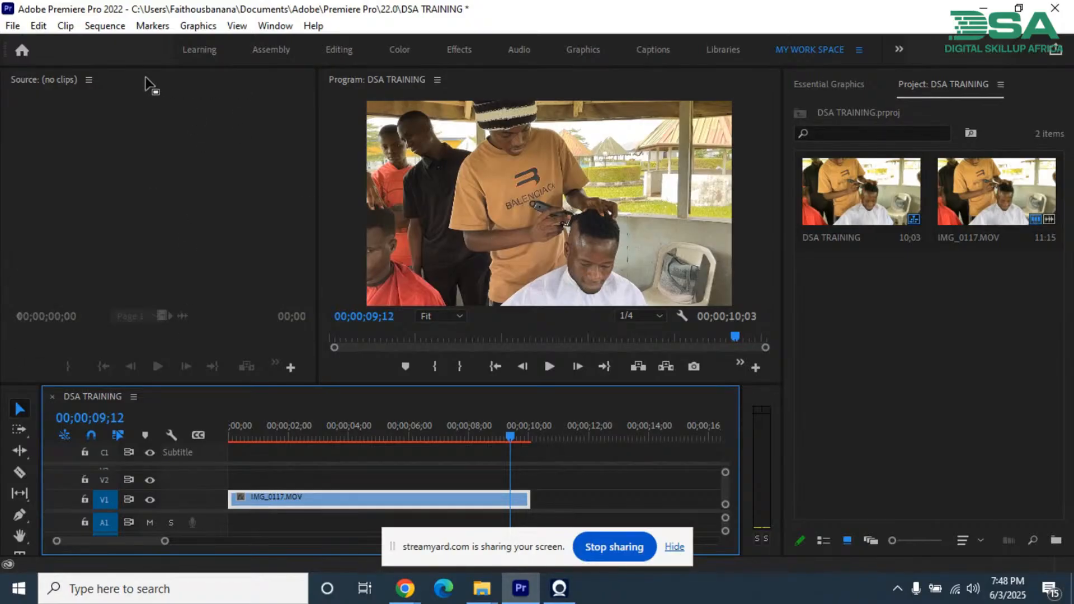
Step: Show the Effect Controls and Effects panels in the MY WORK SPACE layout, docking Effects in the Project panel group
click(333, 49)
click(815, 50)
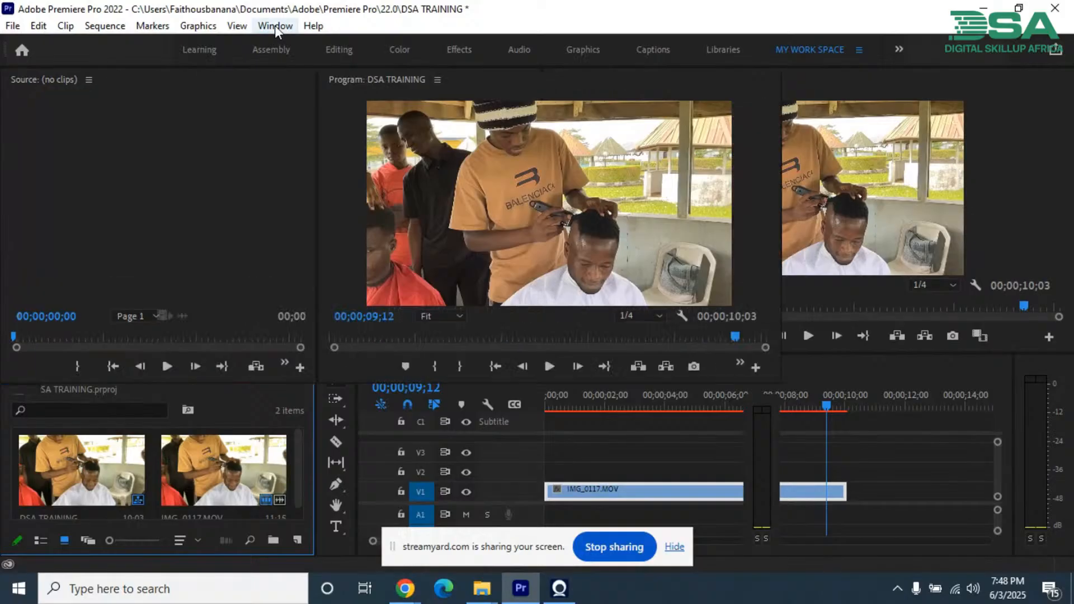
click(274, 26)
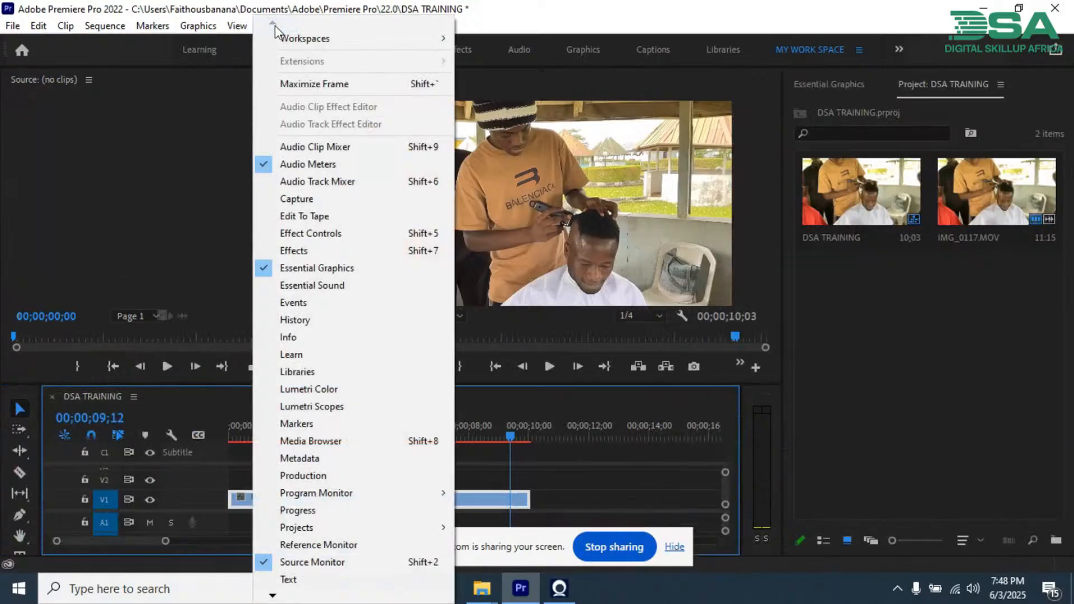
click(324, 234)
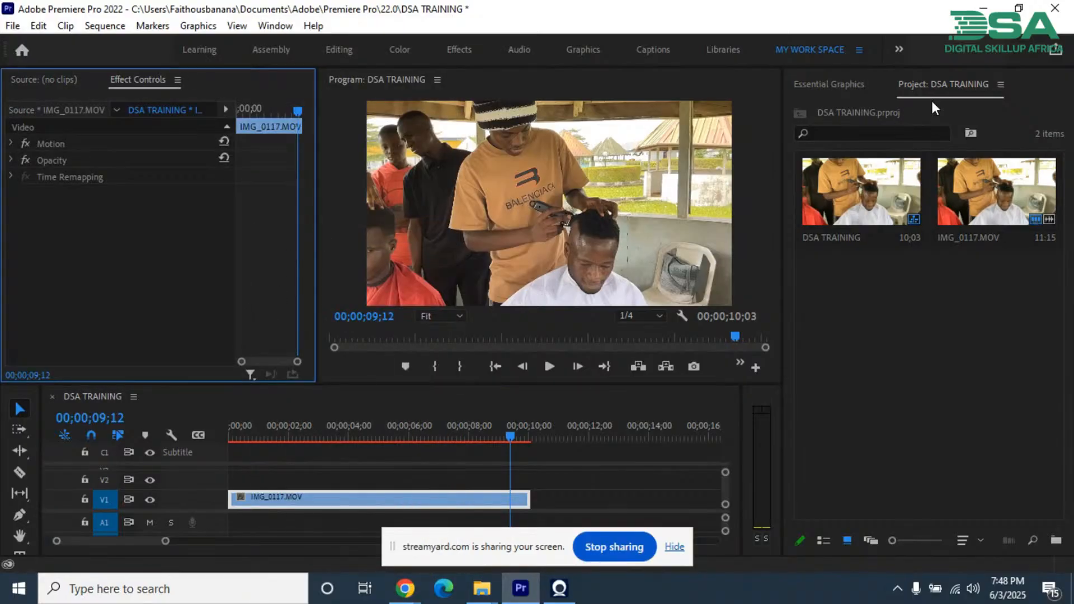
click(277, 26)
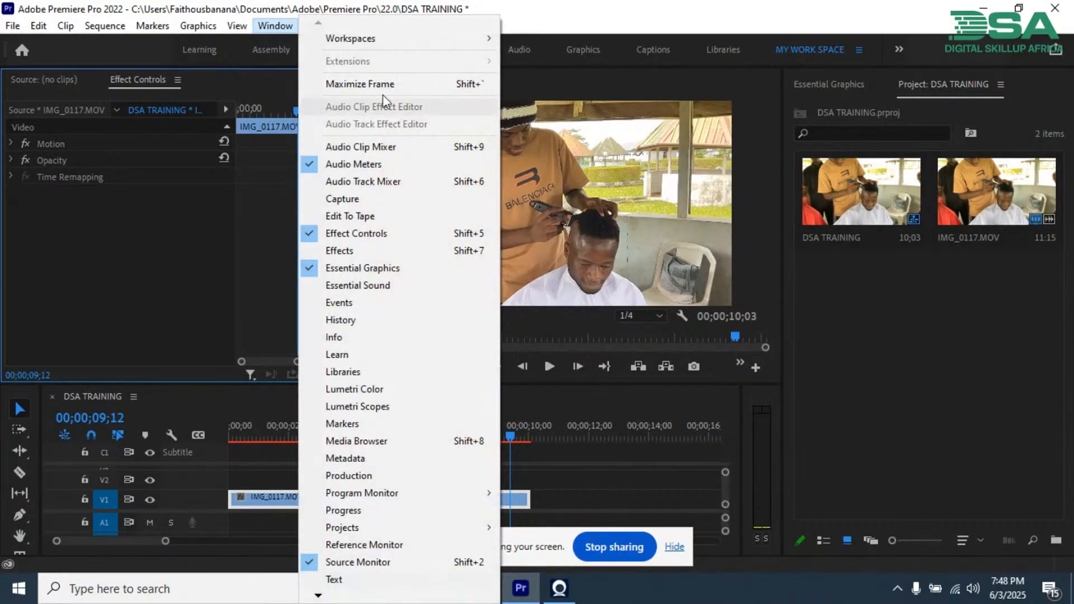
click(364, 251)
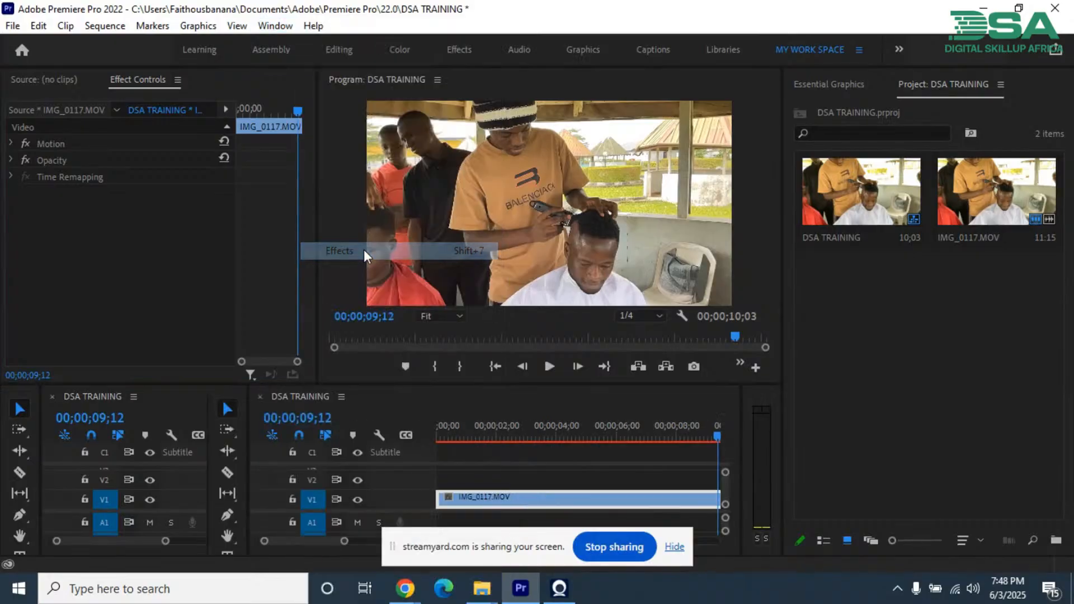
drag(25, 398, 884, 78)
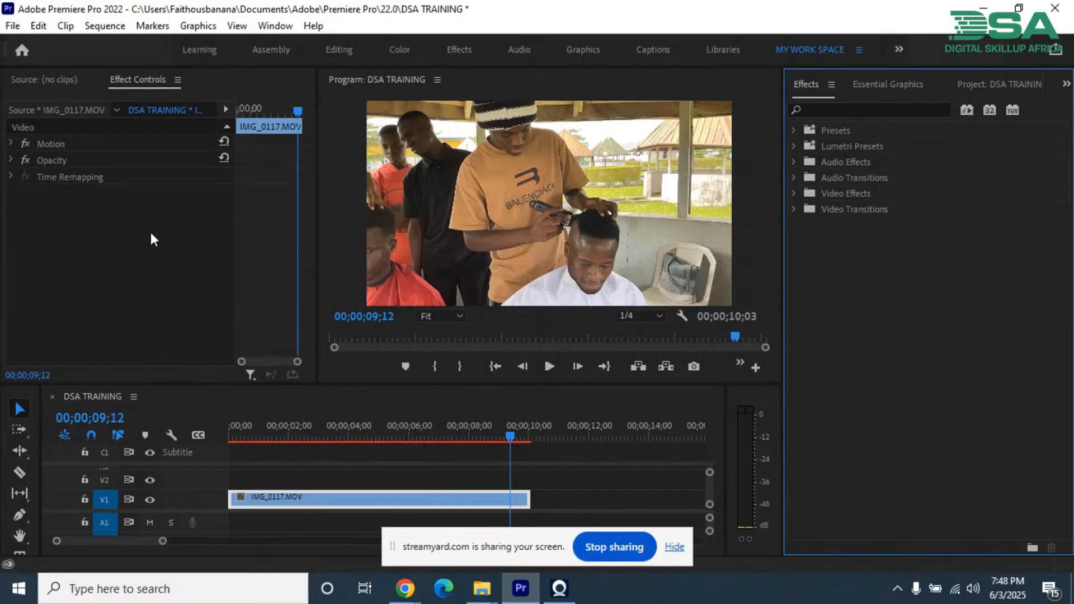
Step: Examine the Motion, Opacity and Time Remapping properties of the IMG_0117.MOV clip, including the mask shape options
click(379, 499)
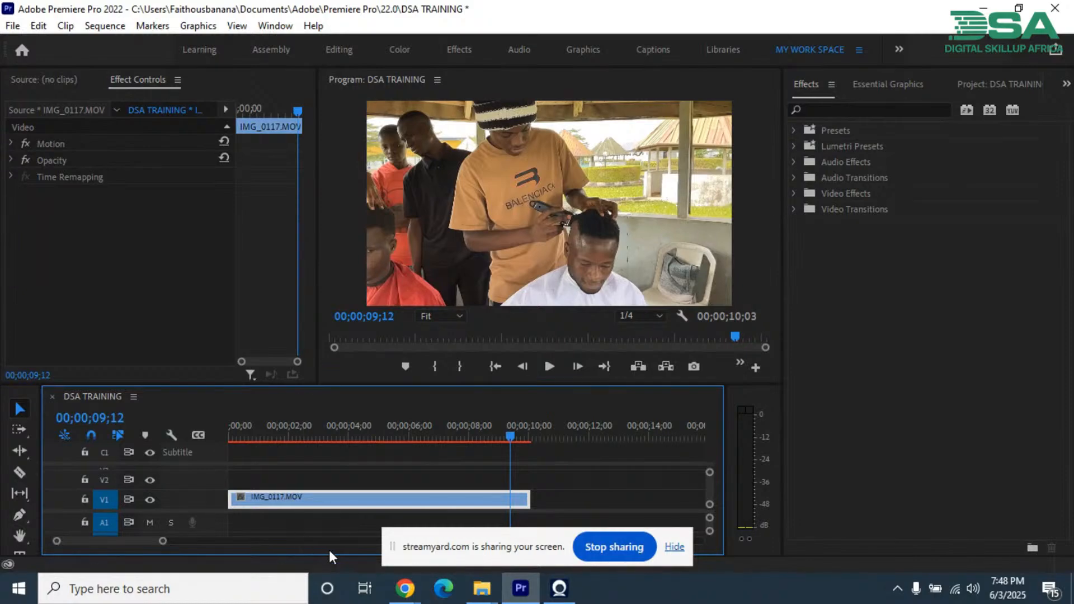
click(20, 513)
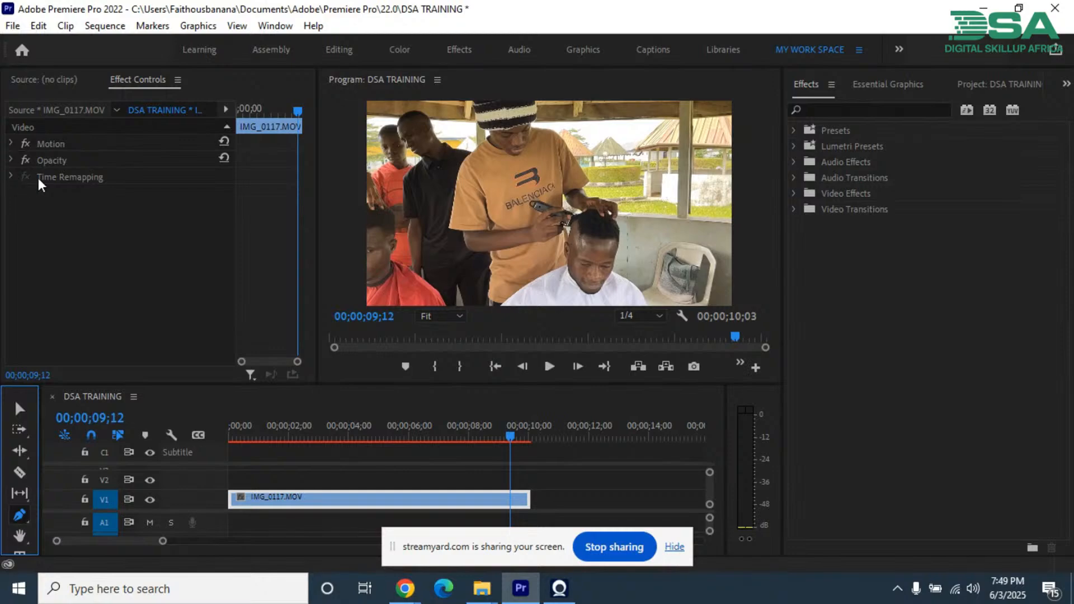
click(10, 160)
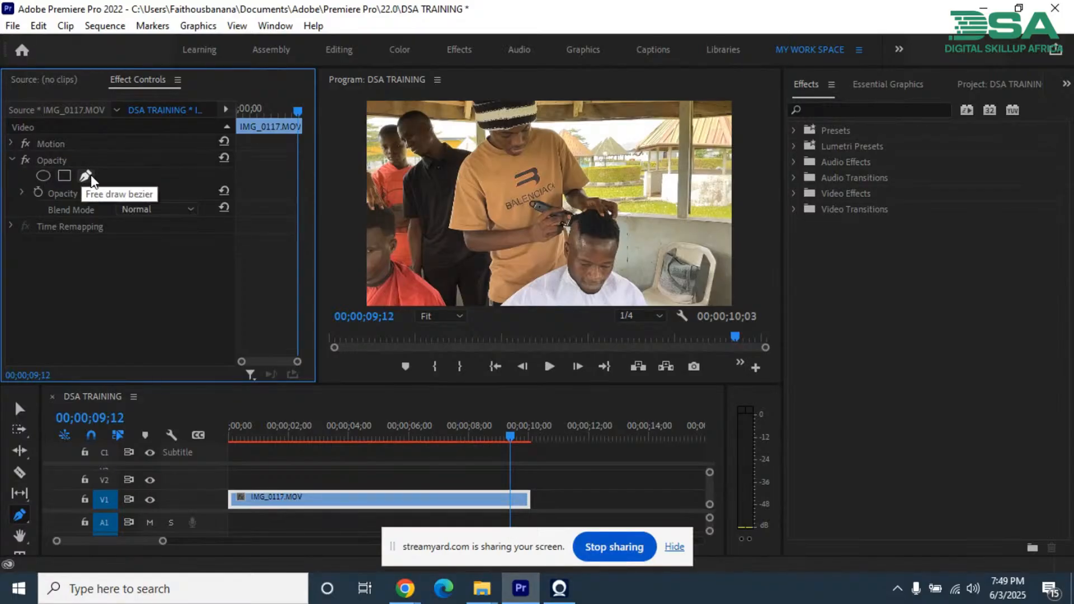
click(11, 144)
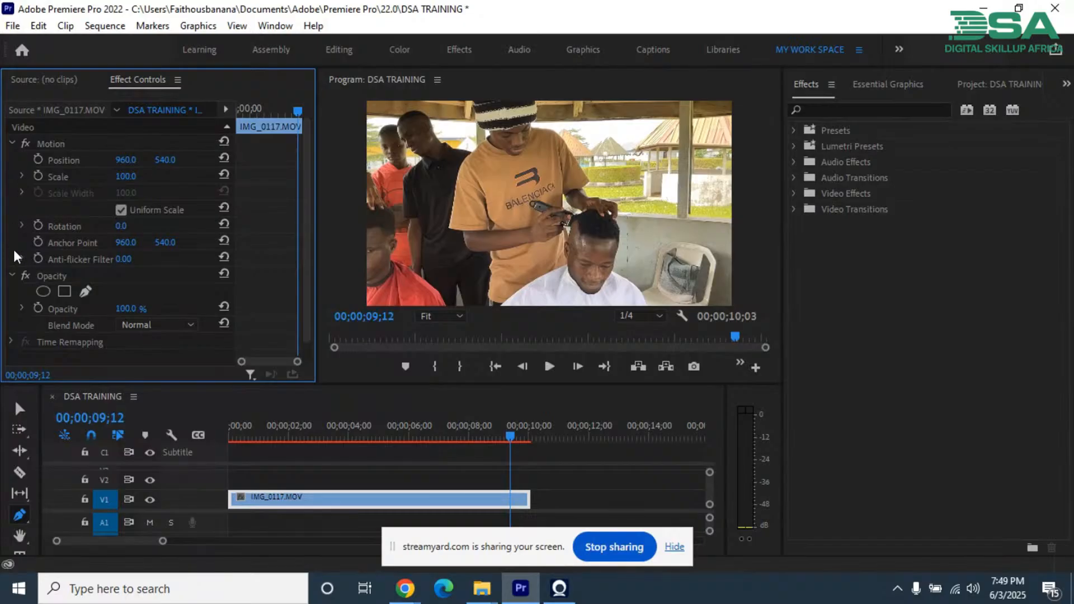
click(12, 341)
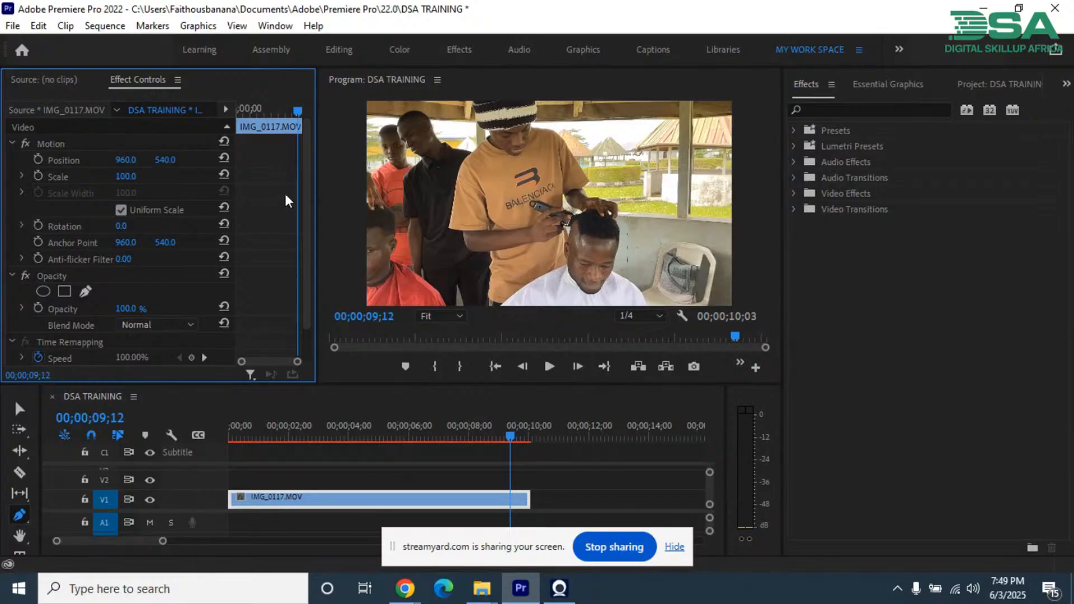
scroll(313, 185, down, 2)
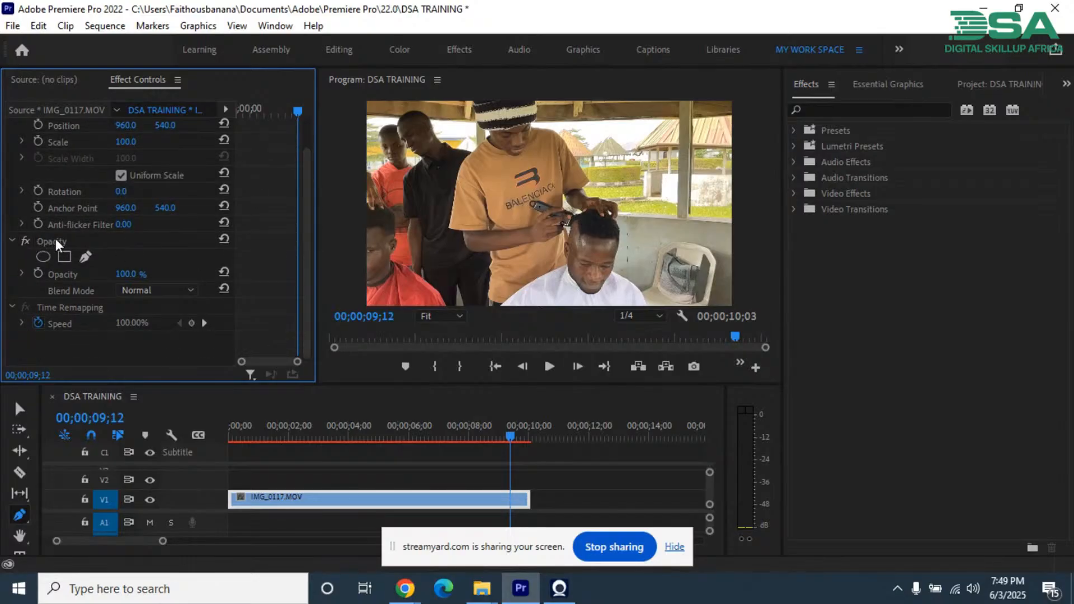
click(19, 409)
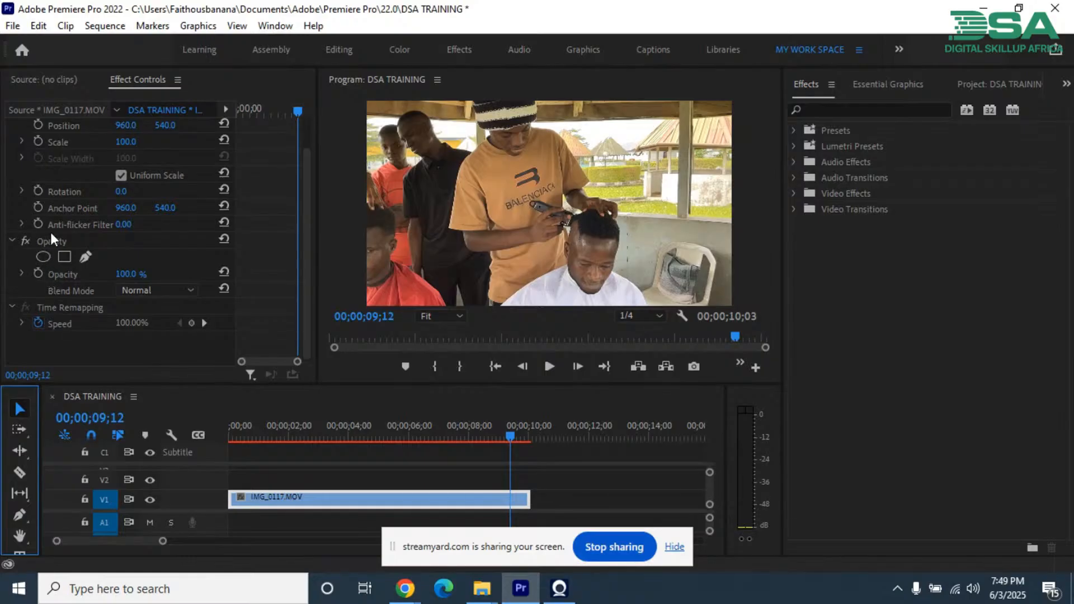
click(63, 241)
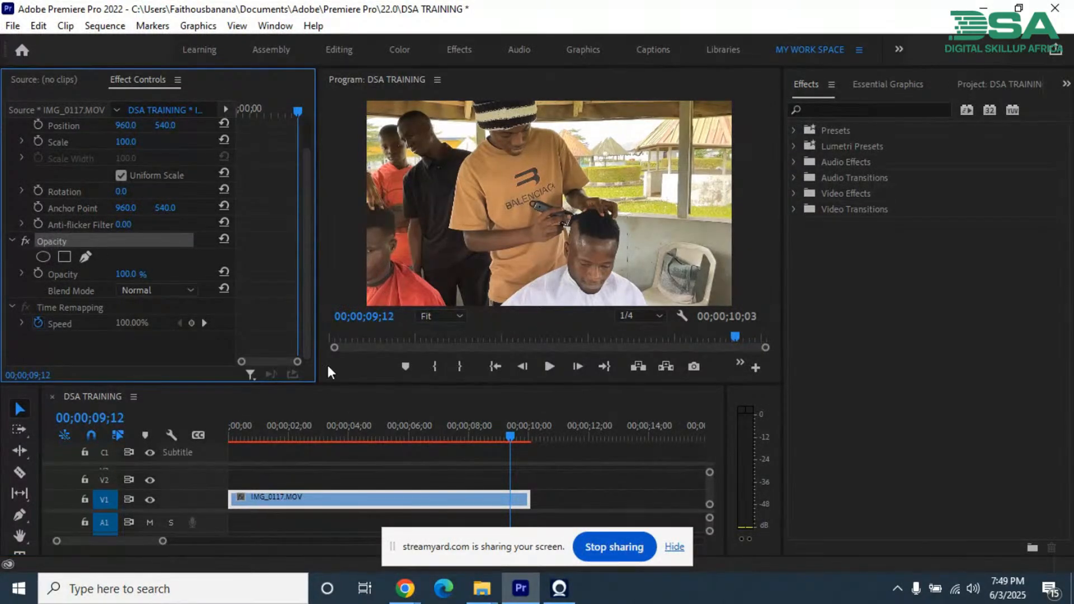
Step: Add an ellipse opacity mask to the IMG_0117.MOV clip at the sequence start and move the clip up to track V2
click(330, 479)
click(324, 501)
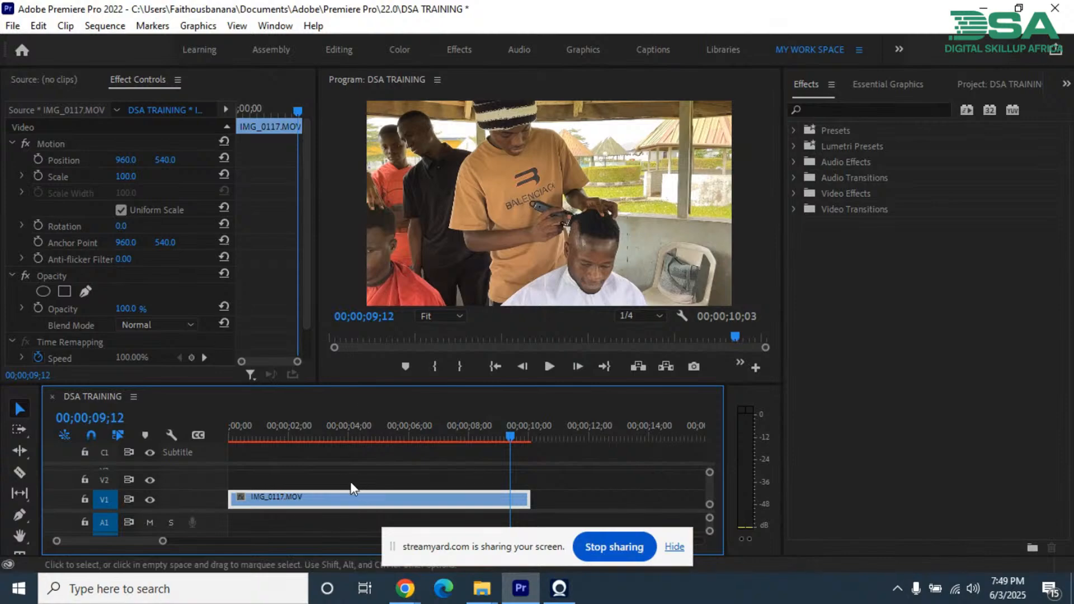
drag(267, 434, 141, 440)
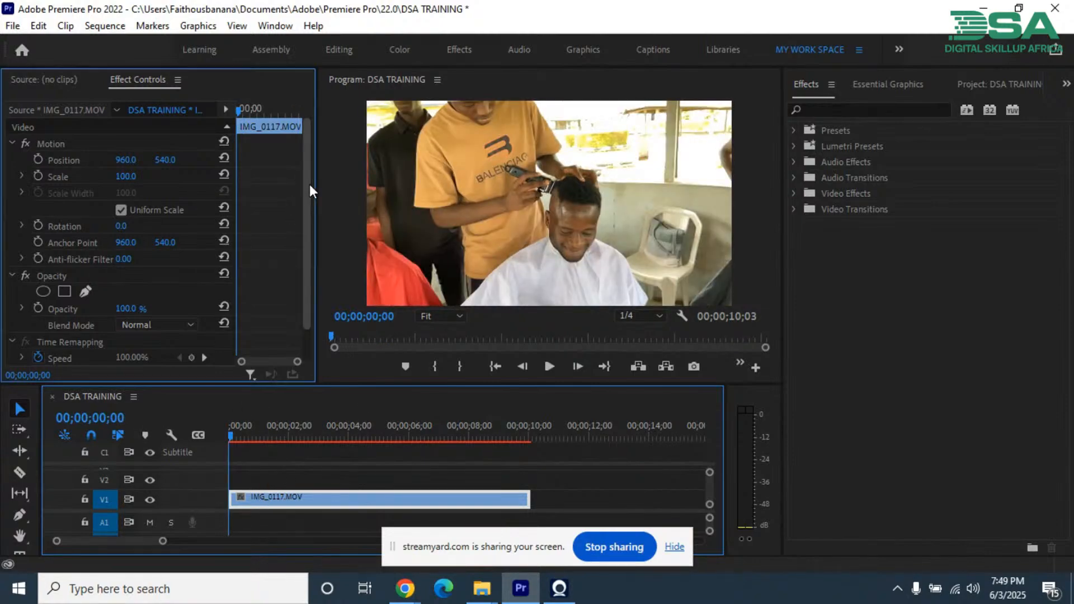
drag(307, 185, 266, 246)
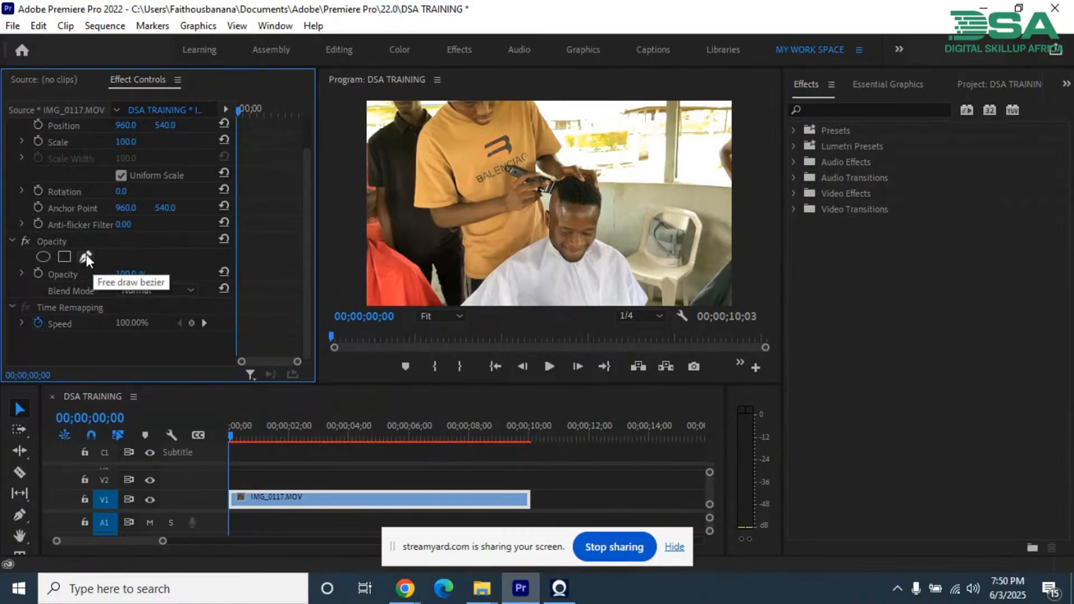
click(42, 256)
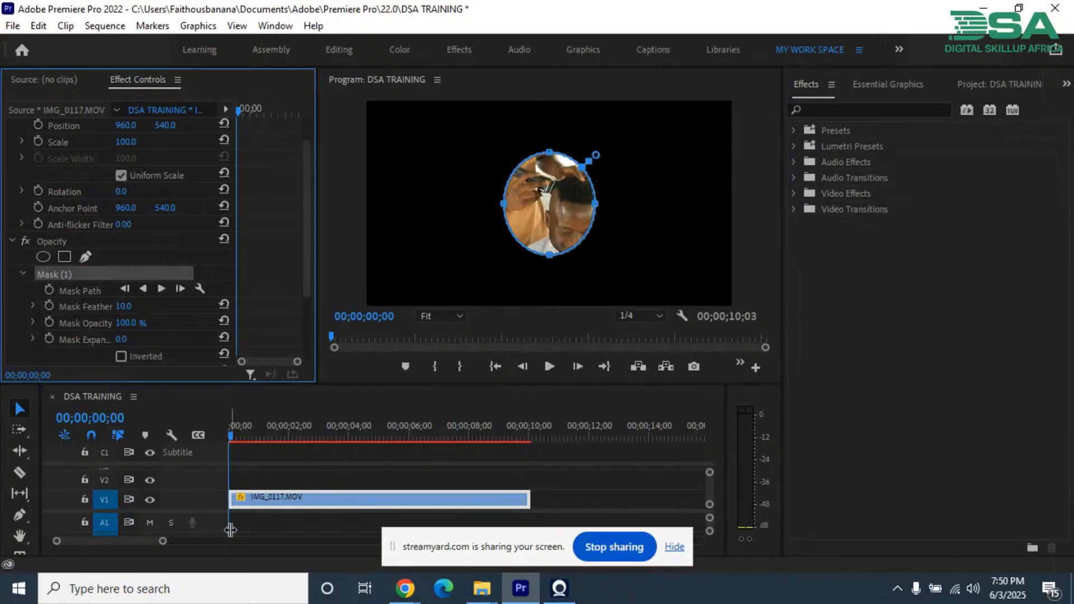
drag(261, 496, 261, 477)
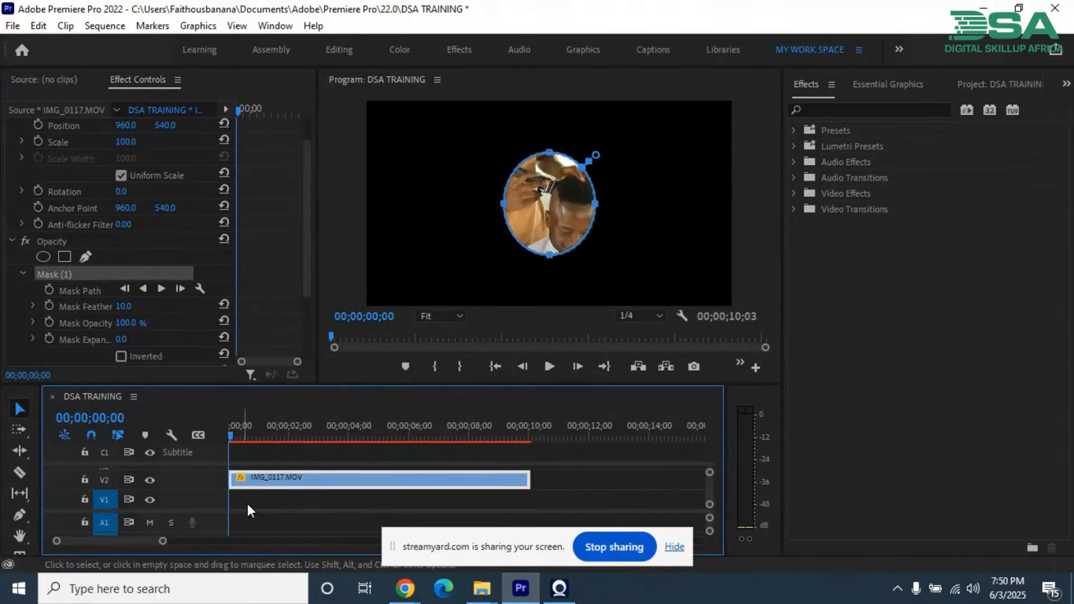
Step: Switch to File Explorer and browse to the CINIMATIC folder inside Desktop > Move > Overlays
click(481, 589)
click(428, 519)
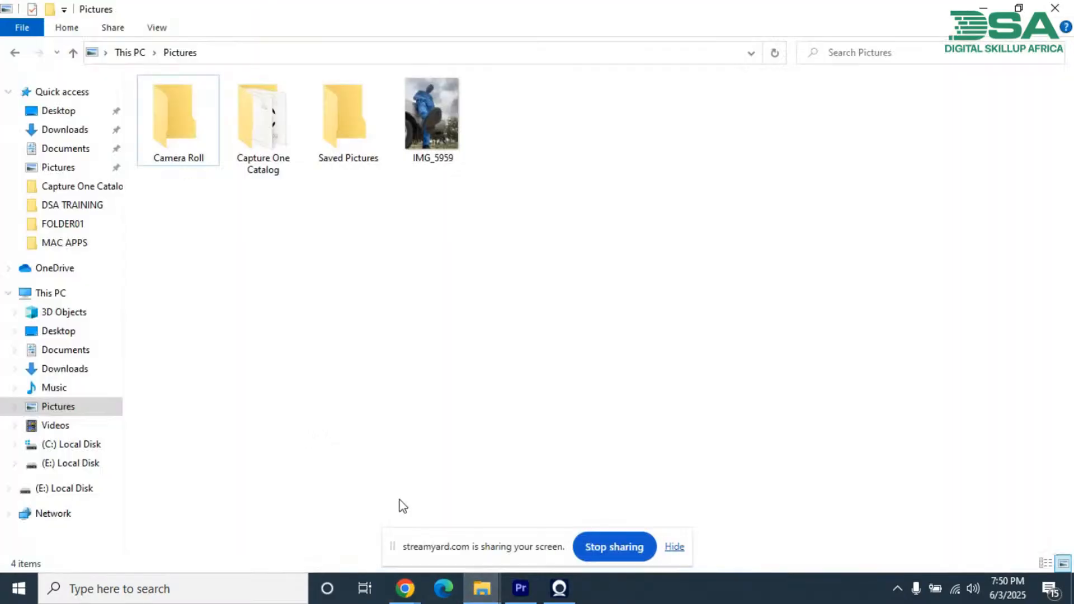
click(428, 121)
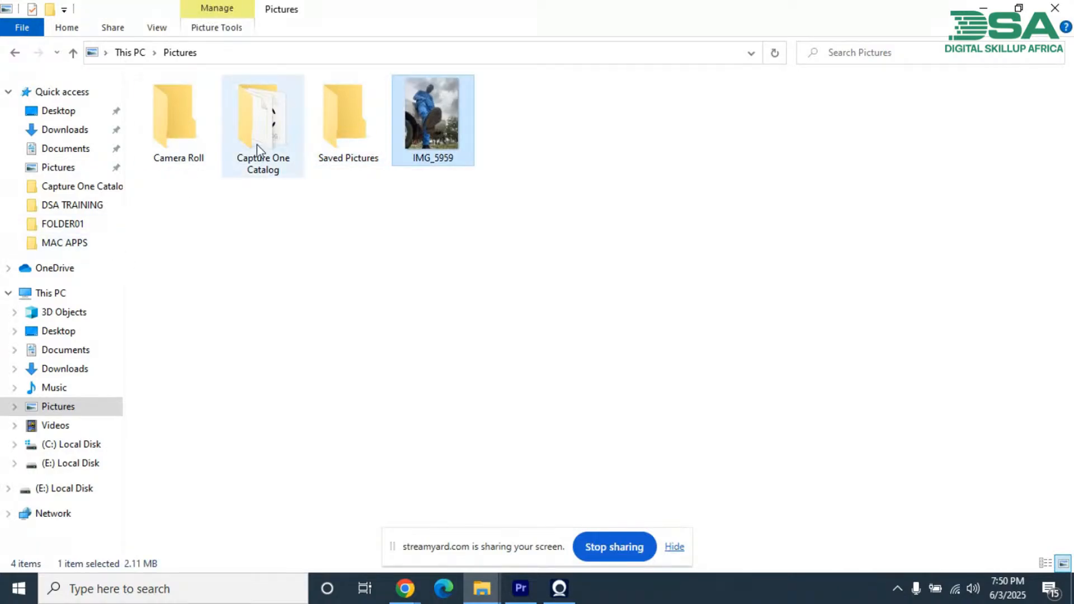
click(67, 130)
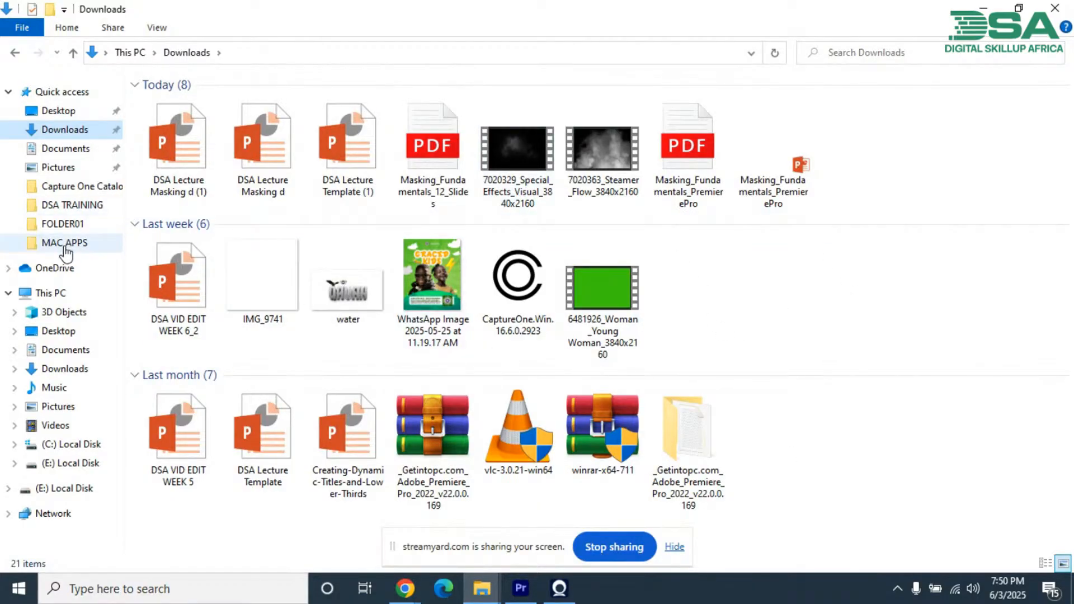
click(59, 334)
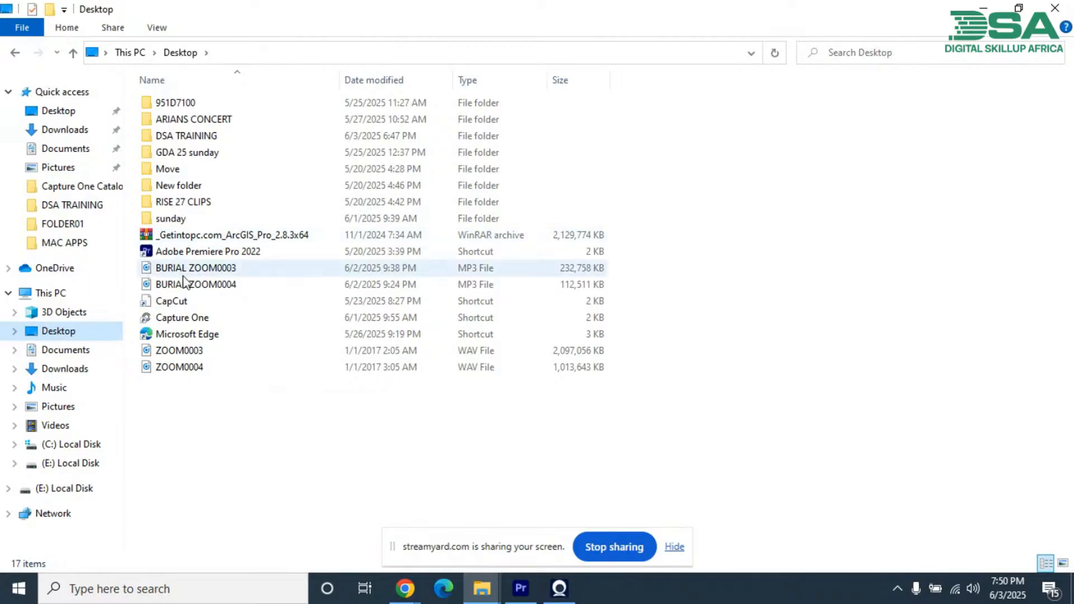
double_click(190, 169)
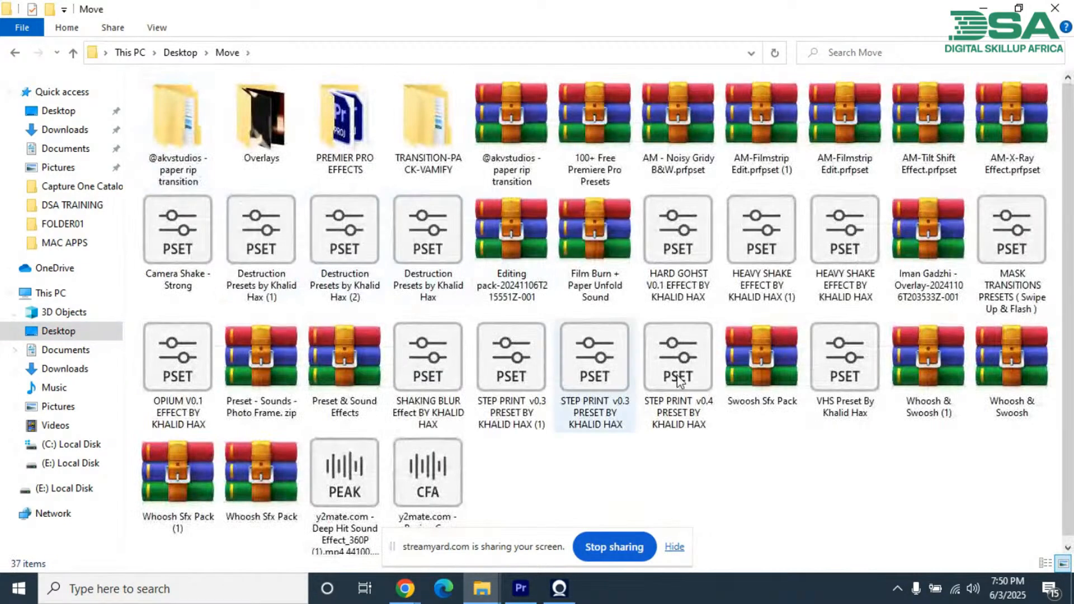
double_click(273, 115)
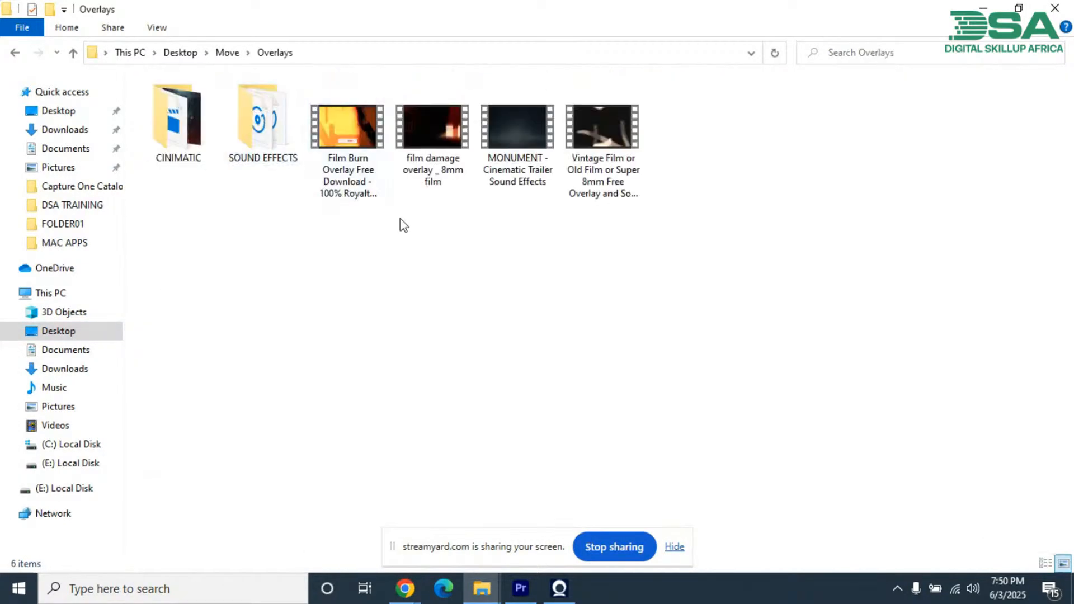
double_click(192, 125)
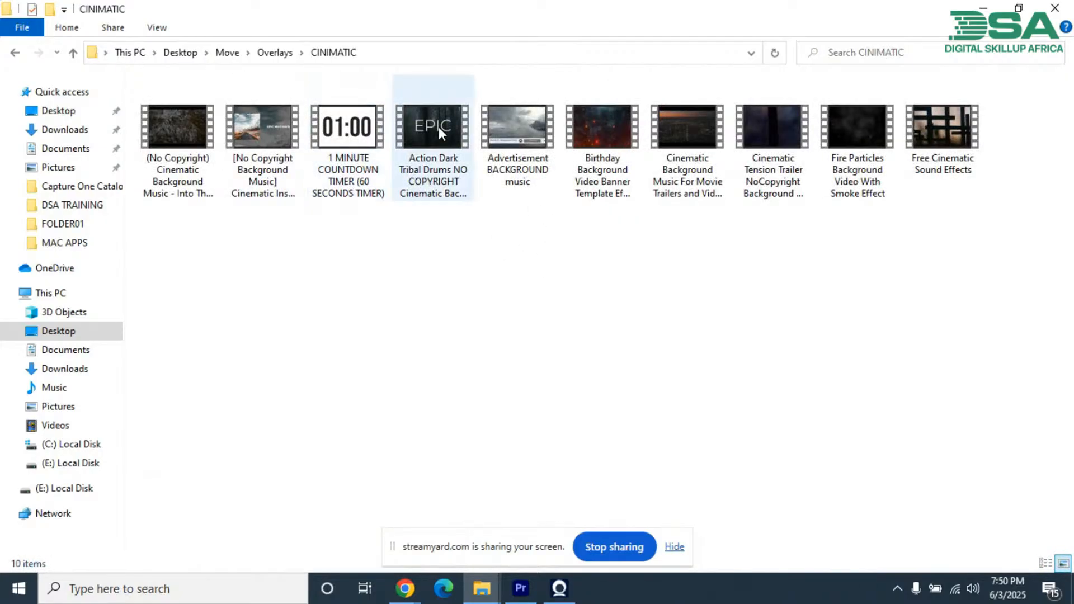
Step: Load the "[No Copyright Background Music] Cinematic Inspiring Documentary" video into the Source monitor in Premiere Pro
click(261, 136)
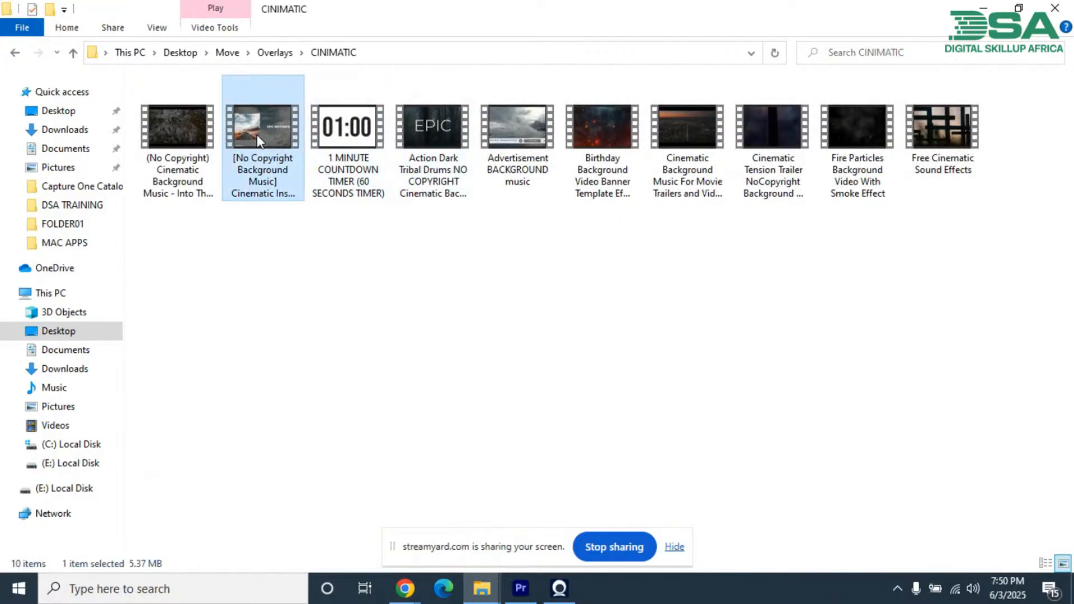
drag(260, 129, 183, 301)
drag(163, 162, 125, 195)
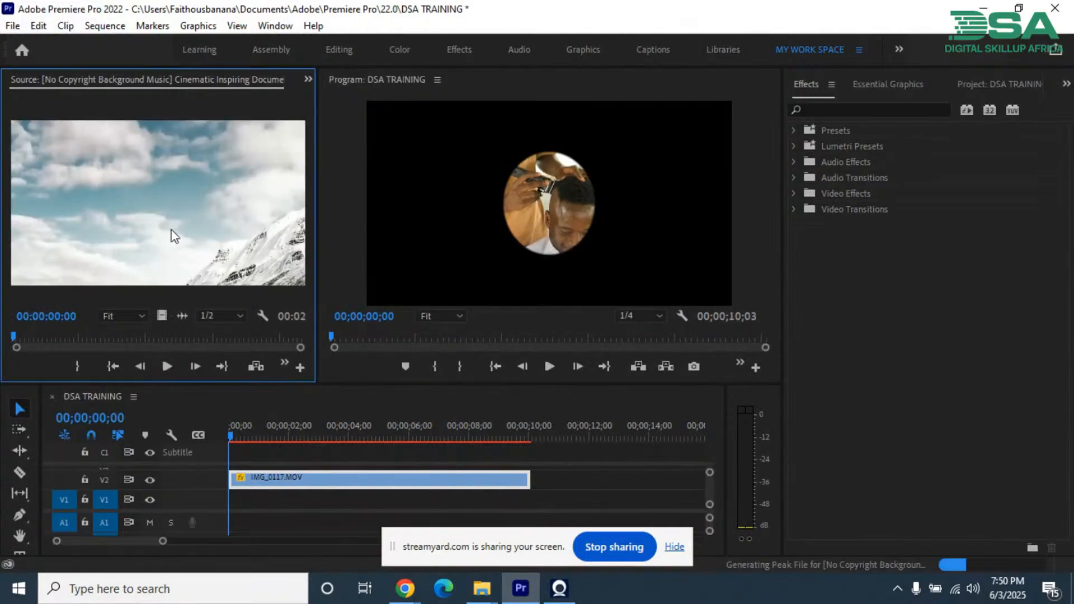
Step: Place only the video of the source clip on track V1 at the sequence start and scale it to the frame size
drag(173, 230, 149, 205)
drag(162, 317, 380, 495)
right_click(320, 500)
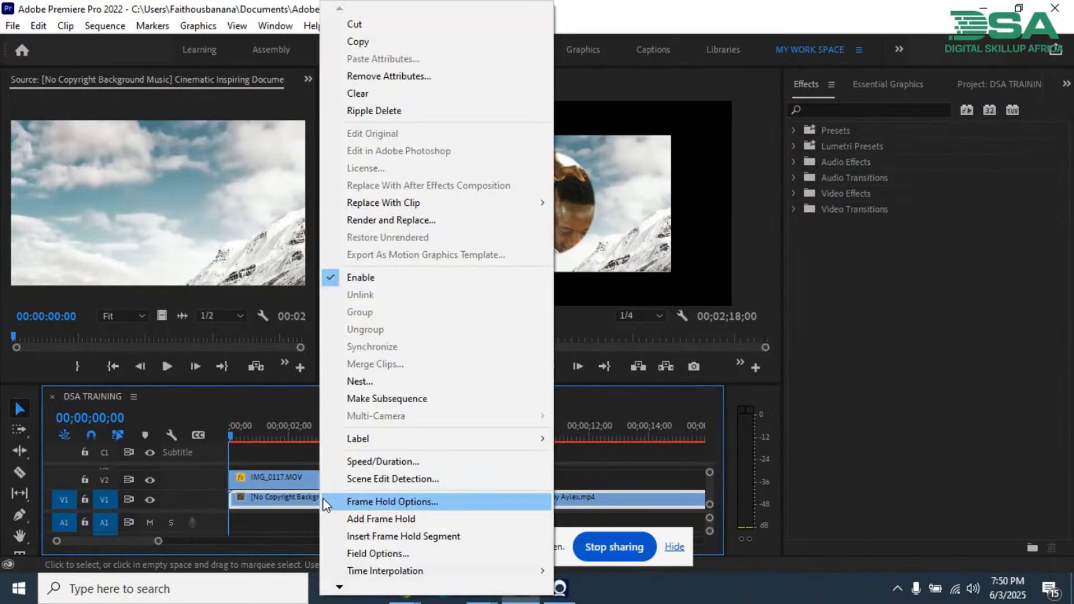
mouse_move(339, 587)
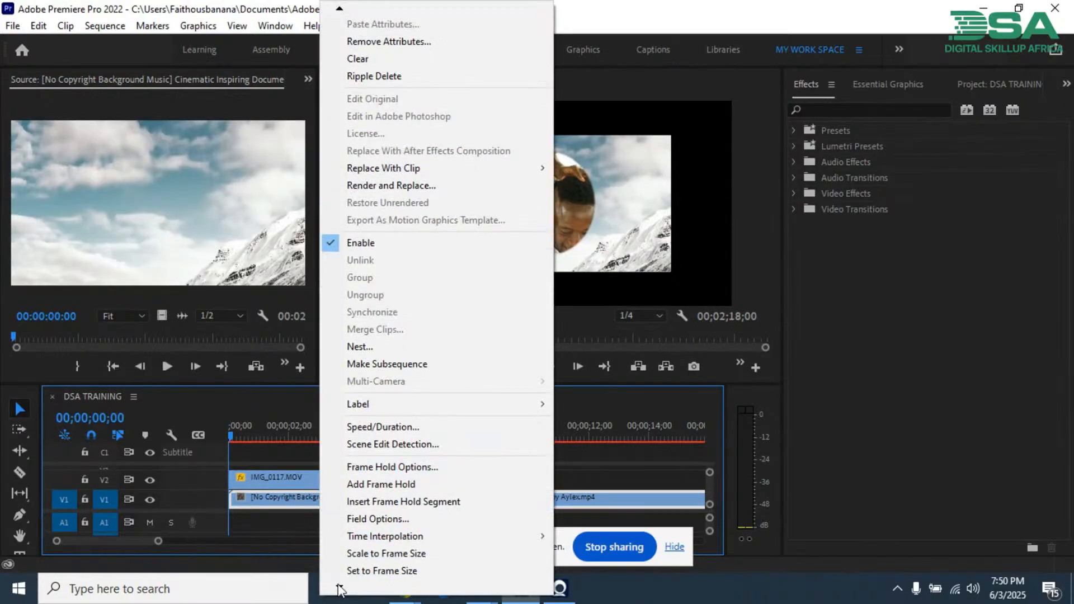
click(369, 553)
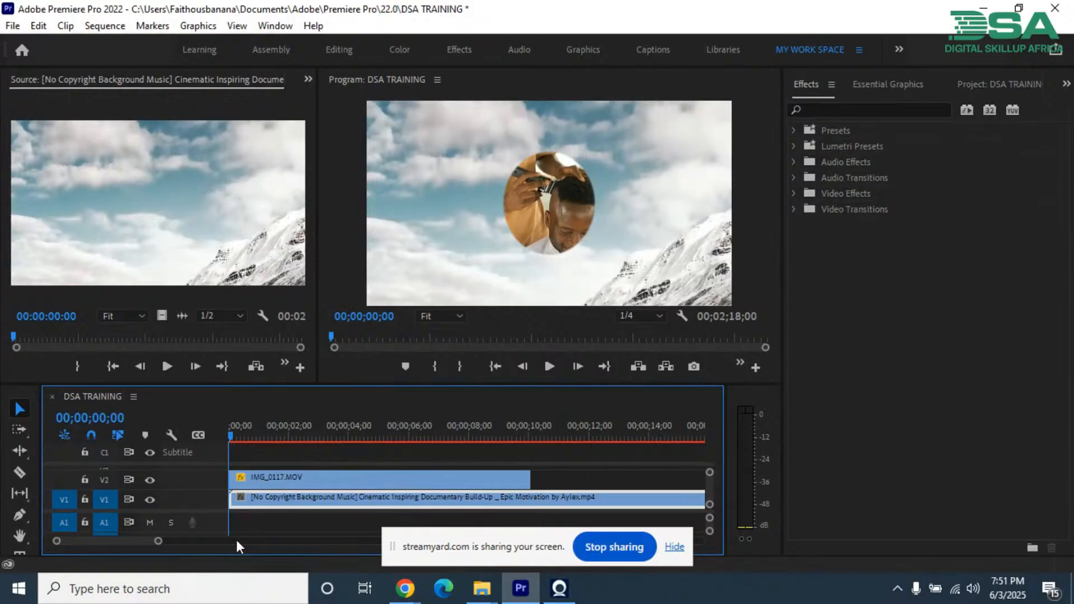
Step: Show the effect settings of the IMG_0117.MOV clip in a wider panel and delete its ellipse opacity mask
click(296, 476)
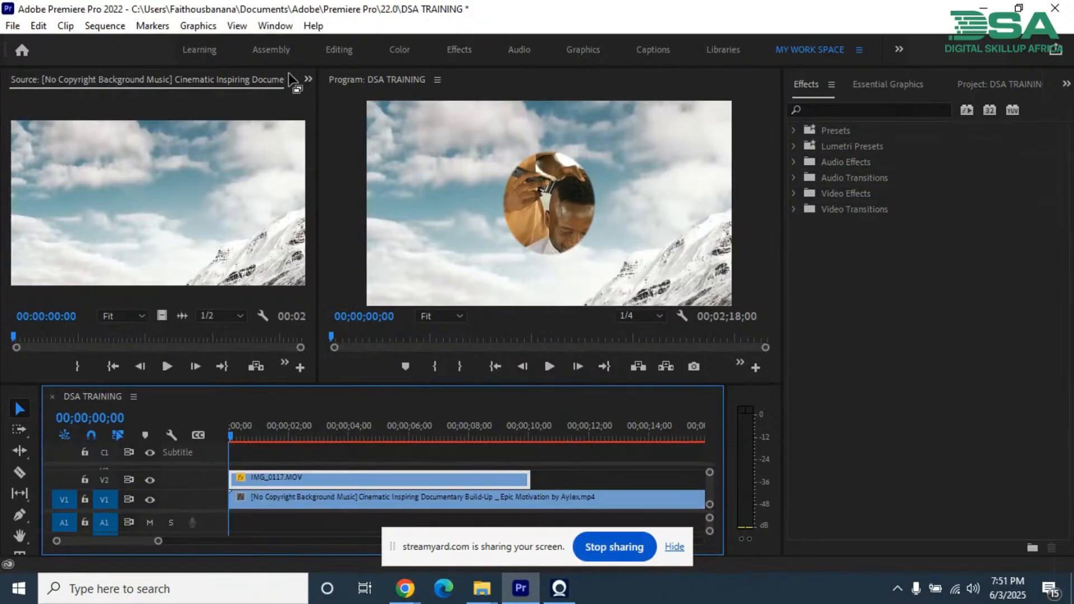
click(302, 83)
click(327, 113)
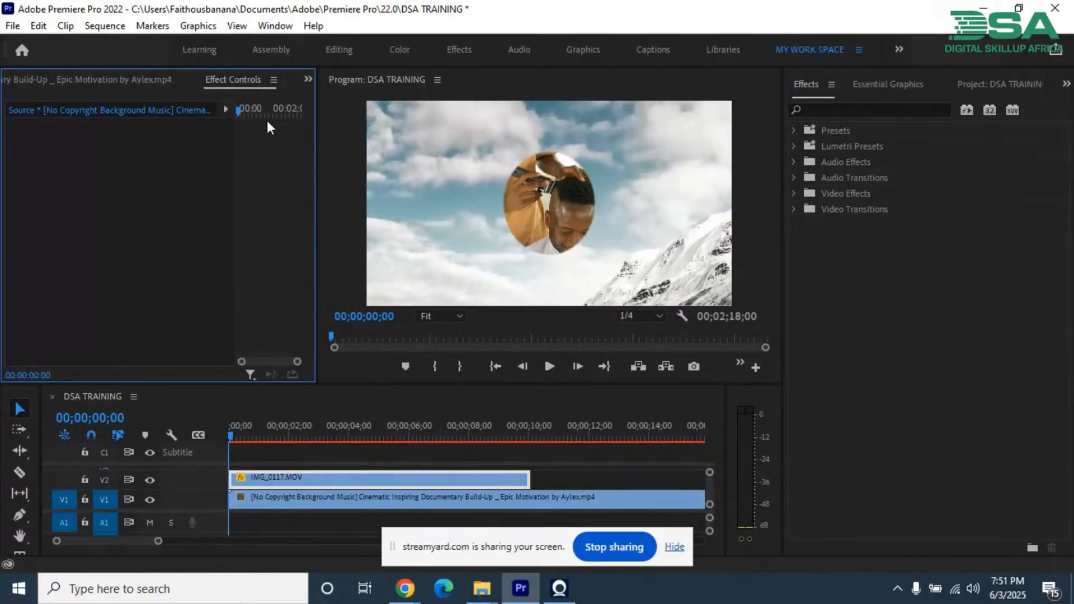
click(347, 479)
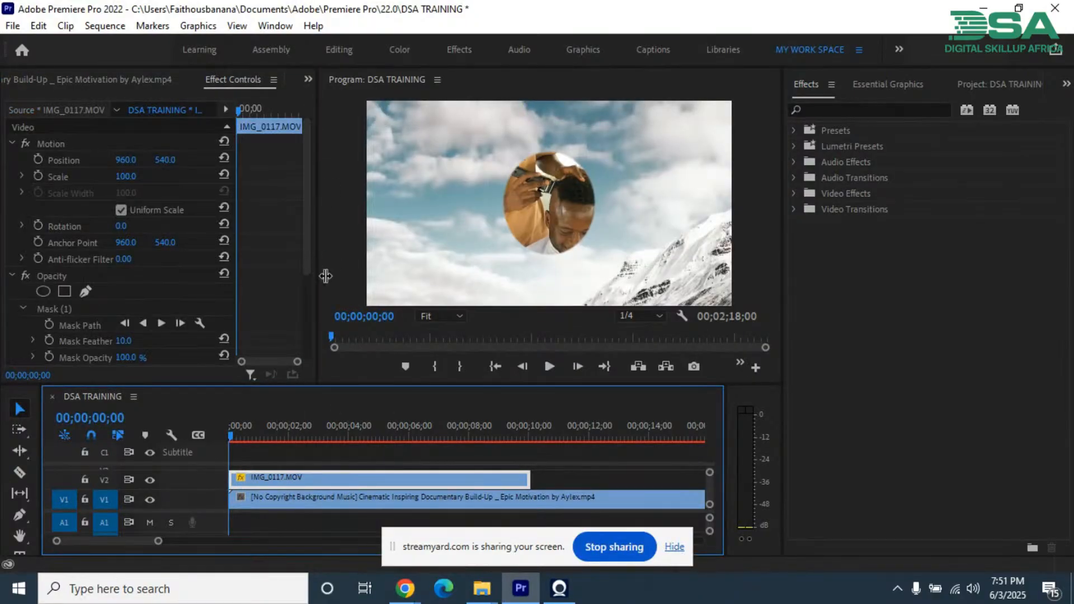
drag(317, 271, 413, 270)
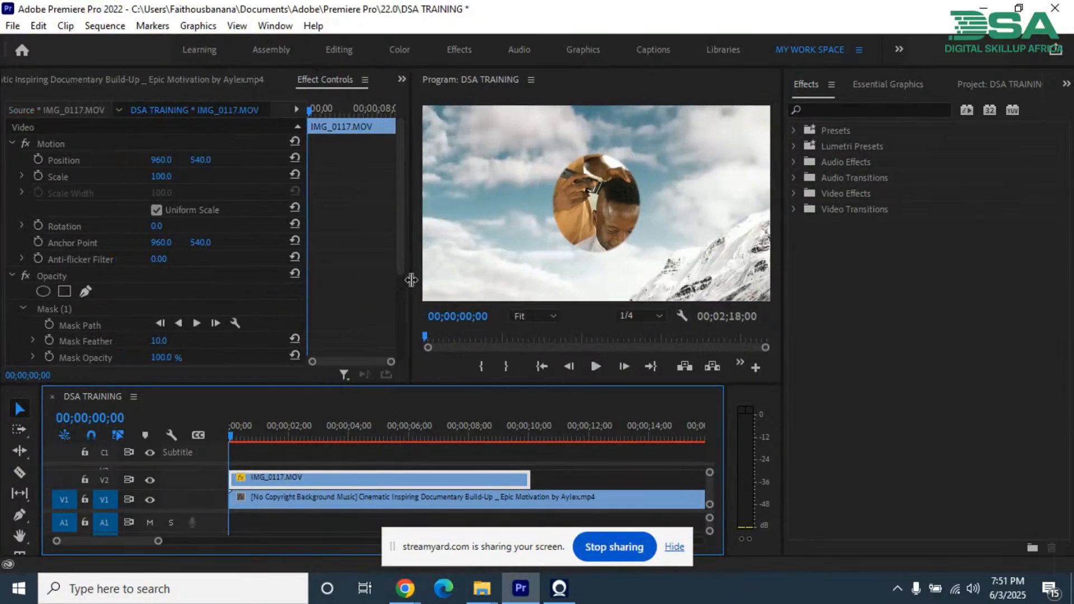
click(55, 309)
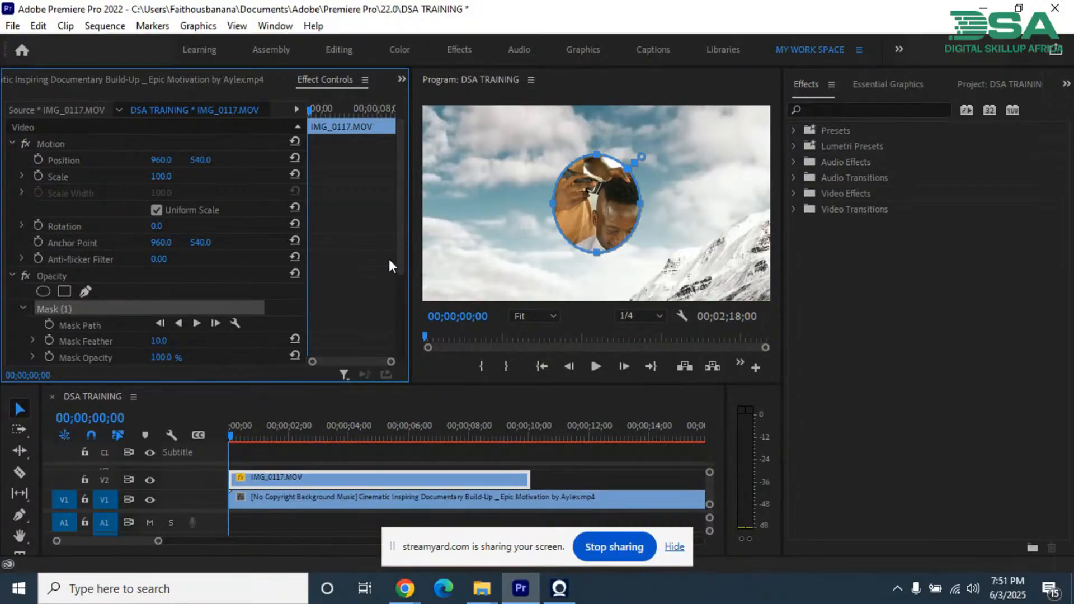
key(Delete)
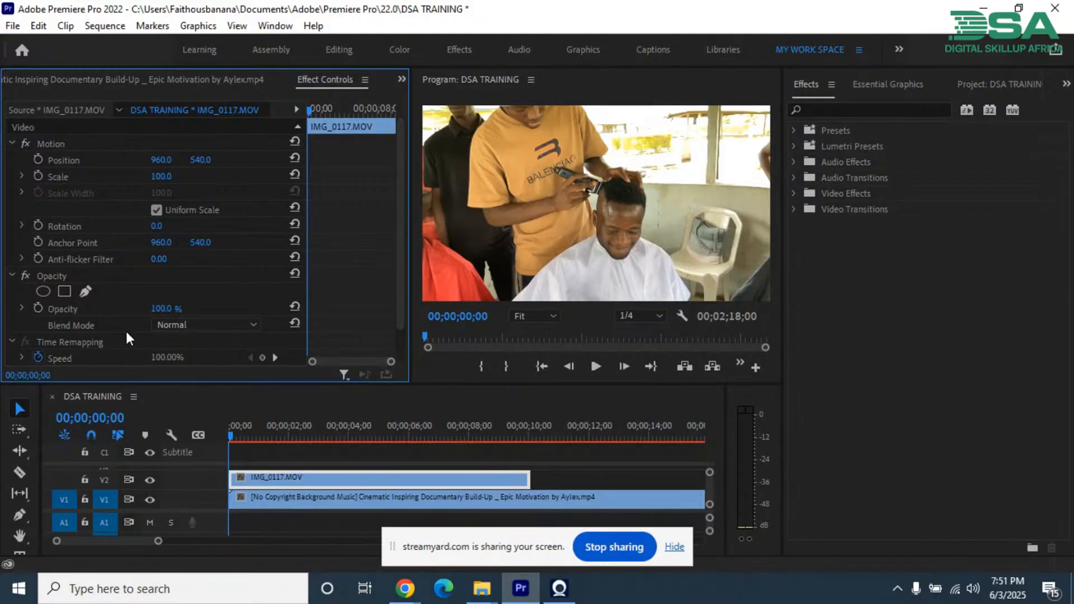
Step: Add a 4-point polygon opacity mask to IMG_0117.MOV and pull its corners outward around the seated man and the barber's arm
click(61, 292)
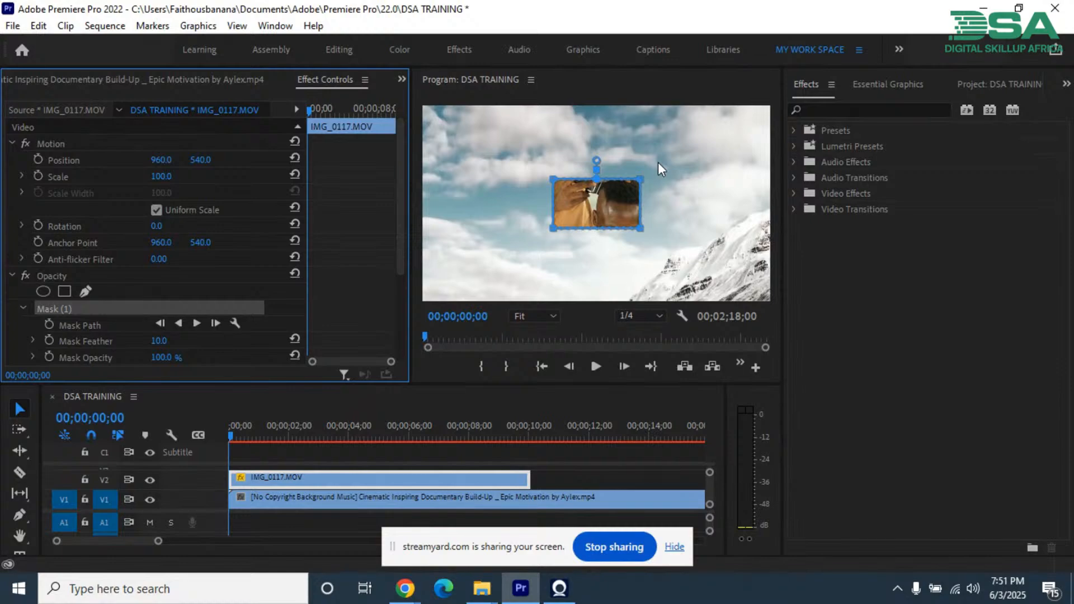
click(643, 183)
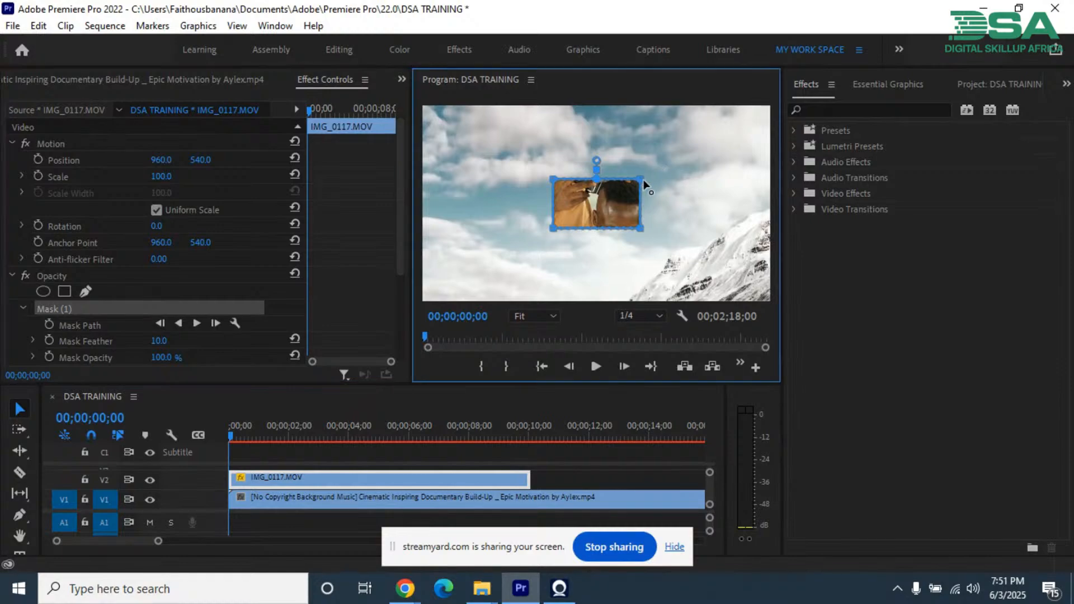
drag(643, 184, 672, 161)
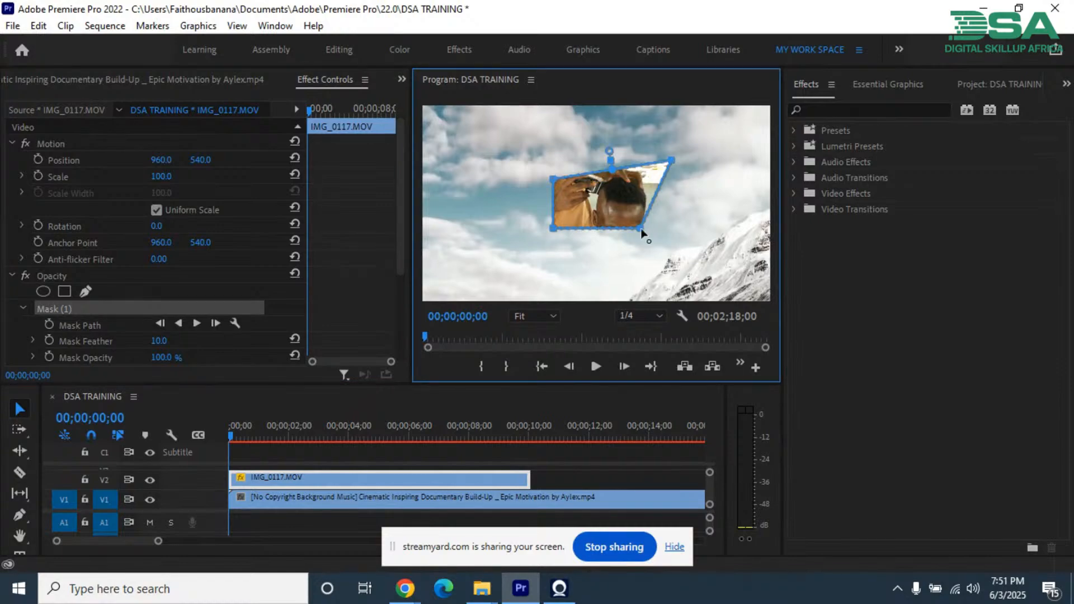
drag(640, 230, 665, 260)
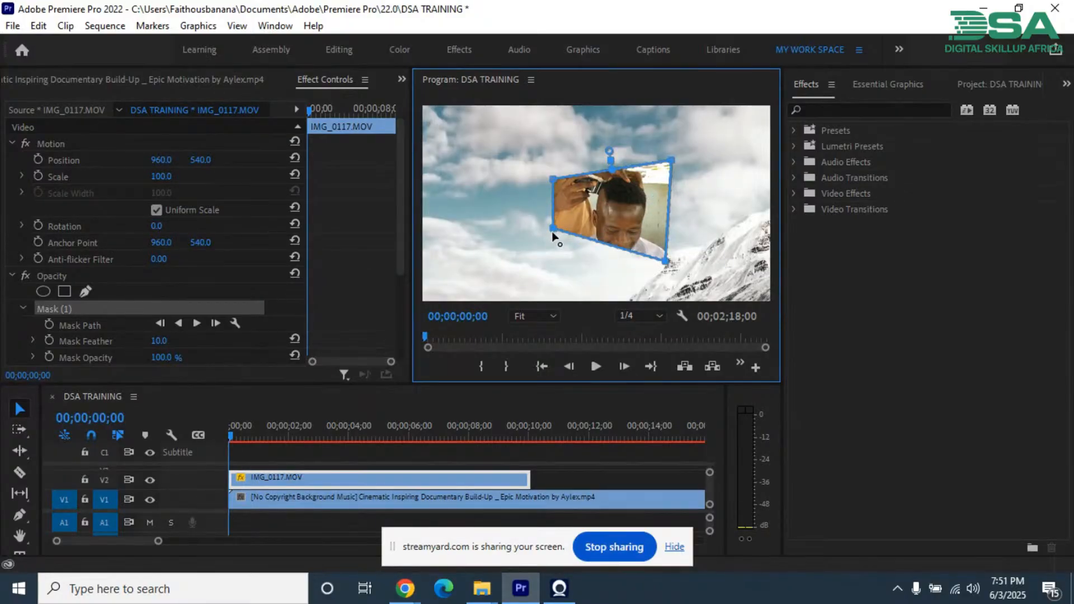
drag(553, 230, 523, 275)
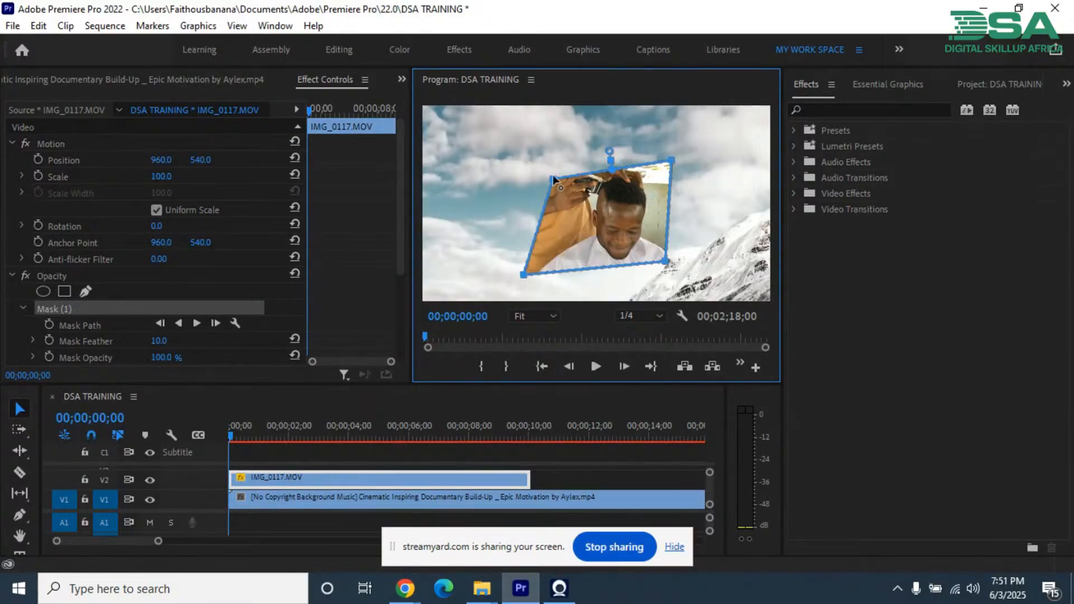
drag(555, 179, 533, 143)
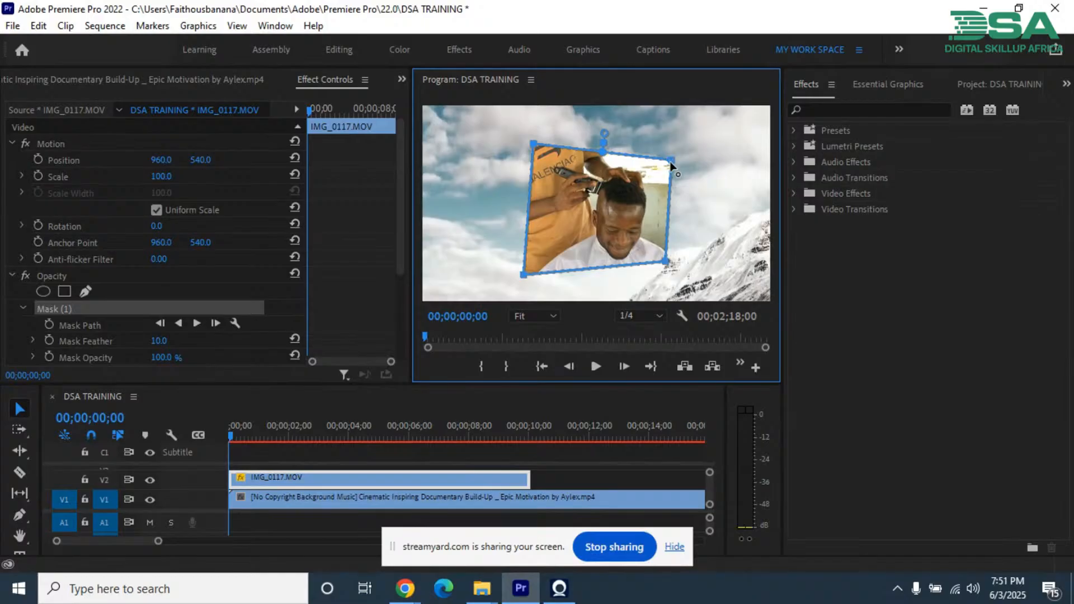
drag(671, 161, 689, 159)
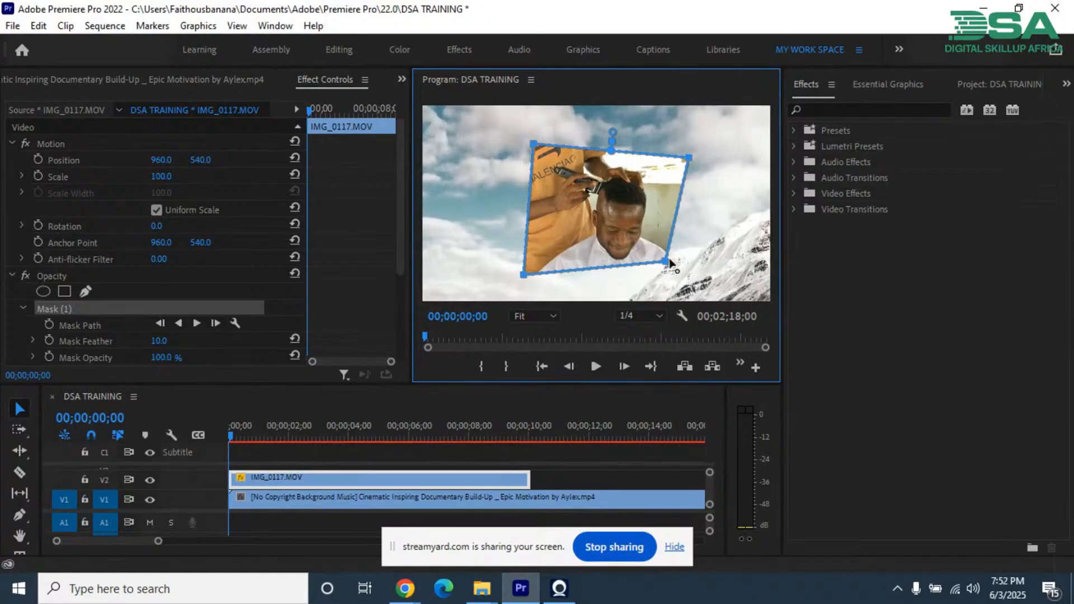
drag(665, 261, 686, 275)
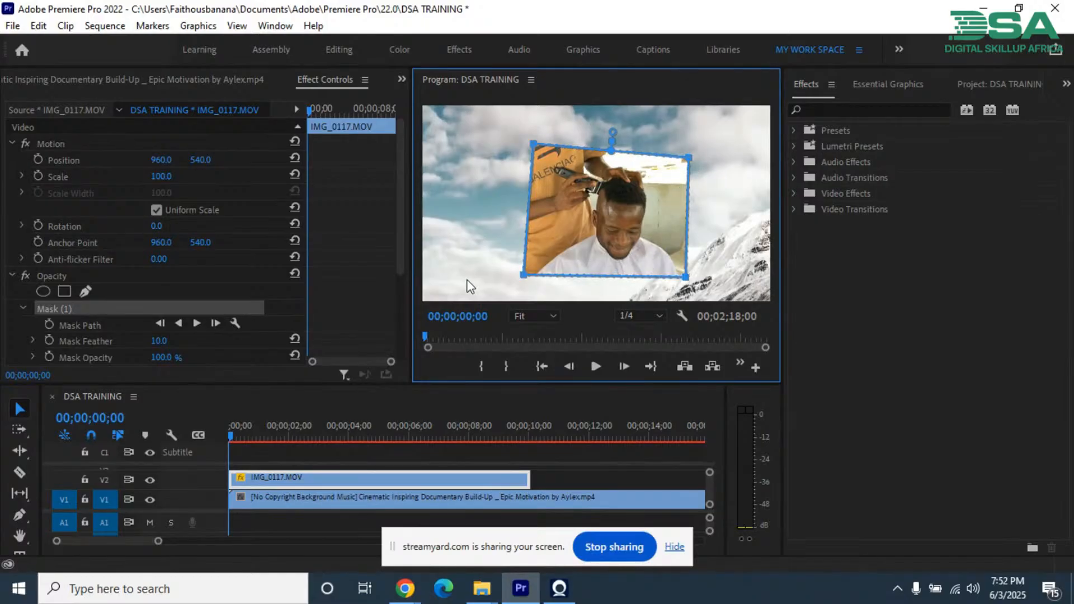
Step: Replace the polygon mask with an ellipse opacity mask enlarged to frame the seated man's head and shoulders
click(77, 308)
key(Delete)
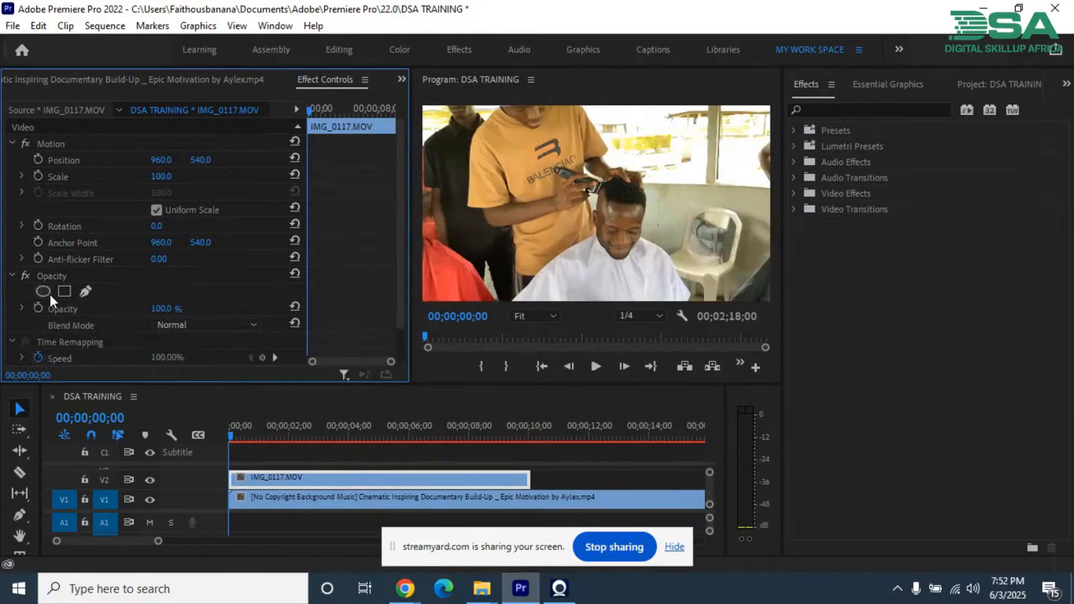
click(43, 290)
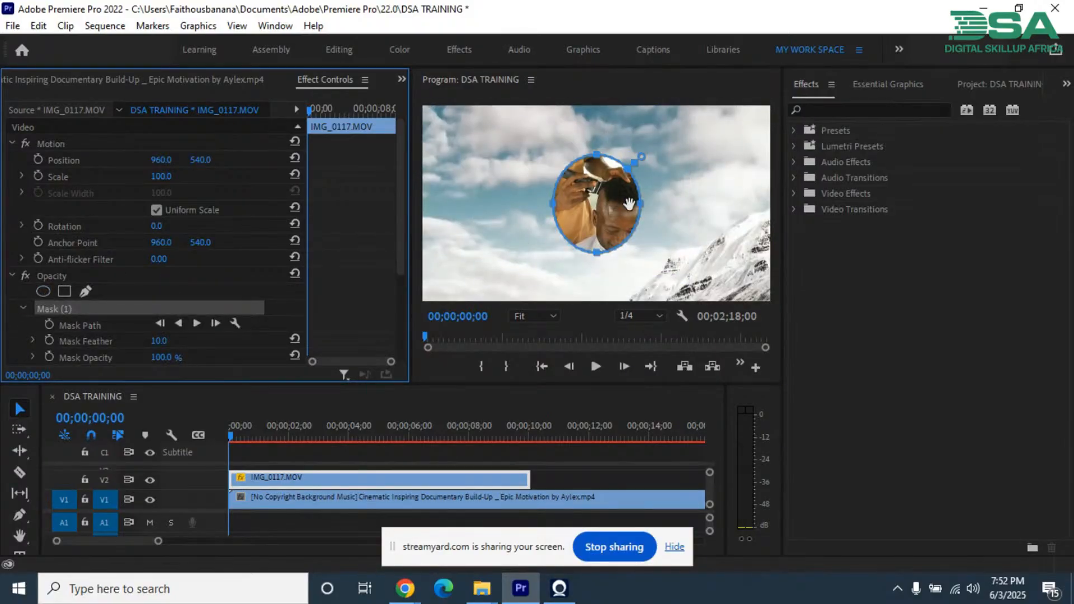
drag(640, 205, 693, 215)
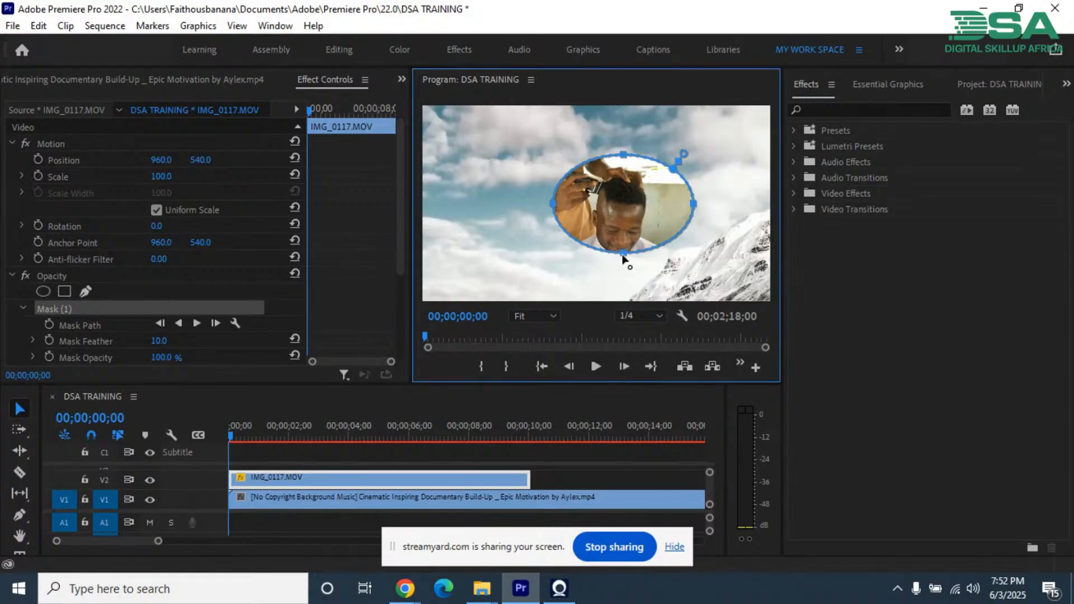
drag(624, 254, 623, 285)
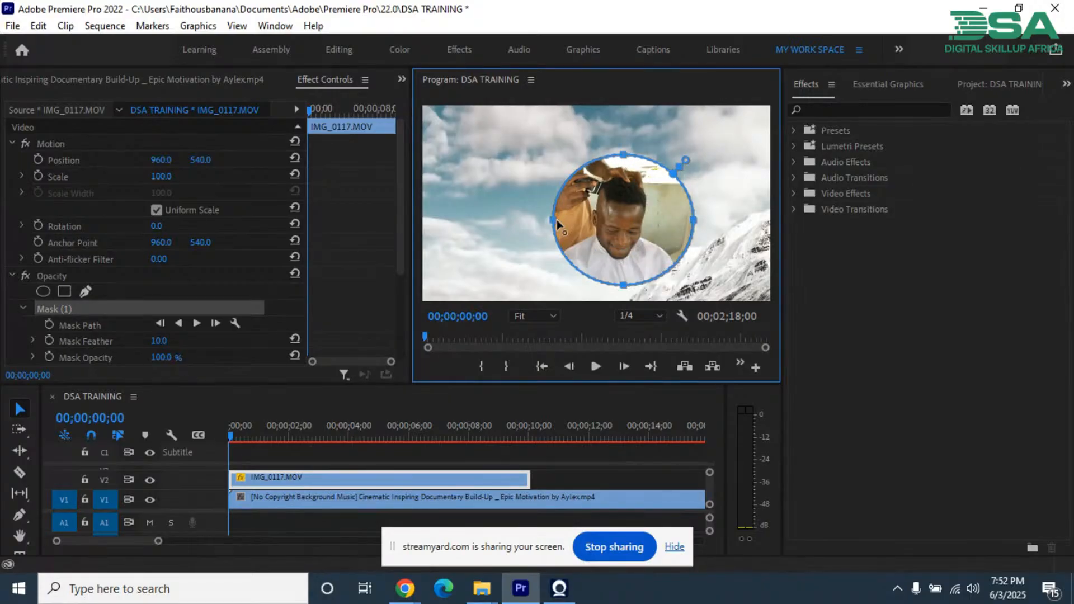
mouse_move(557, 220)
mouse_down()
mouse_move(567, 226)
mouse_move(538, 221)
mouse_up()
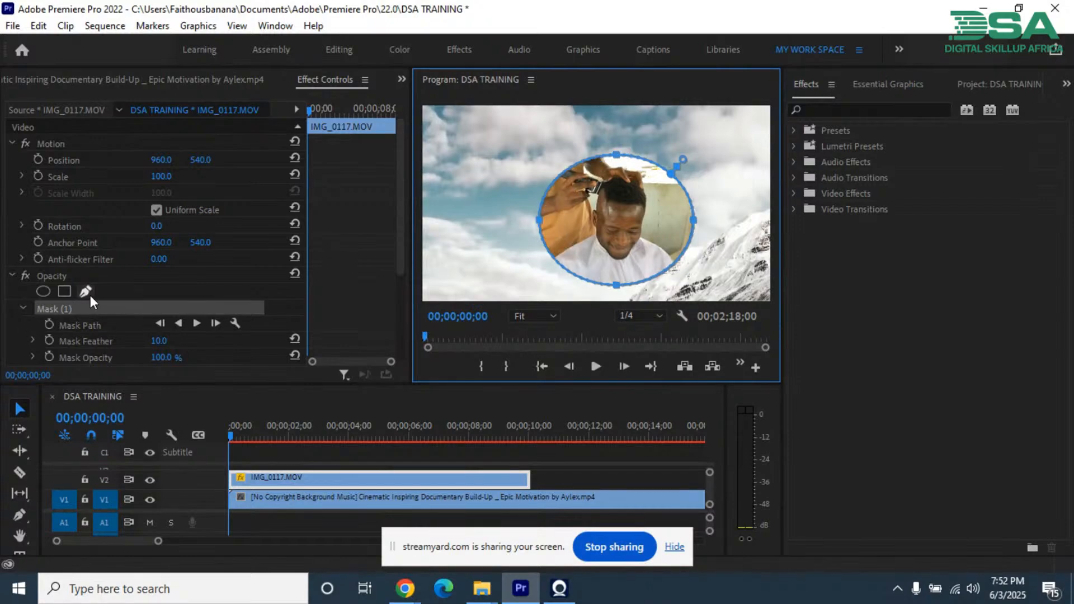
Step: Delete the ellipse mask and start a free draw bezier mask at the frame's lower edge, just left of the seated man's white cape
click(60, 307)
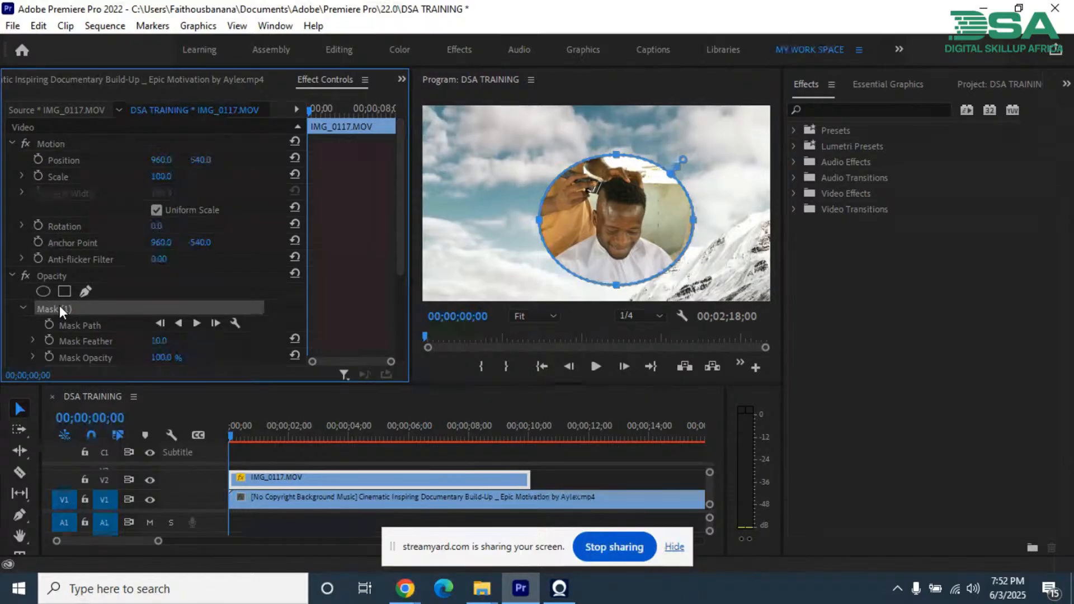
key(Delete)
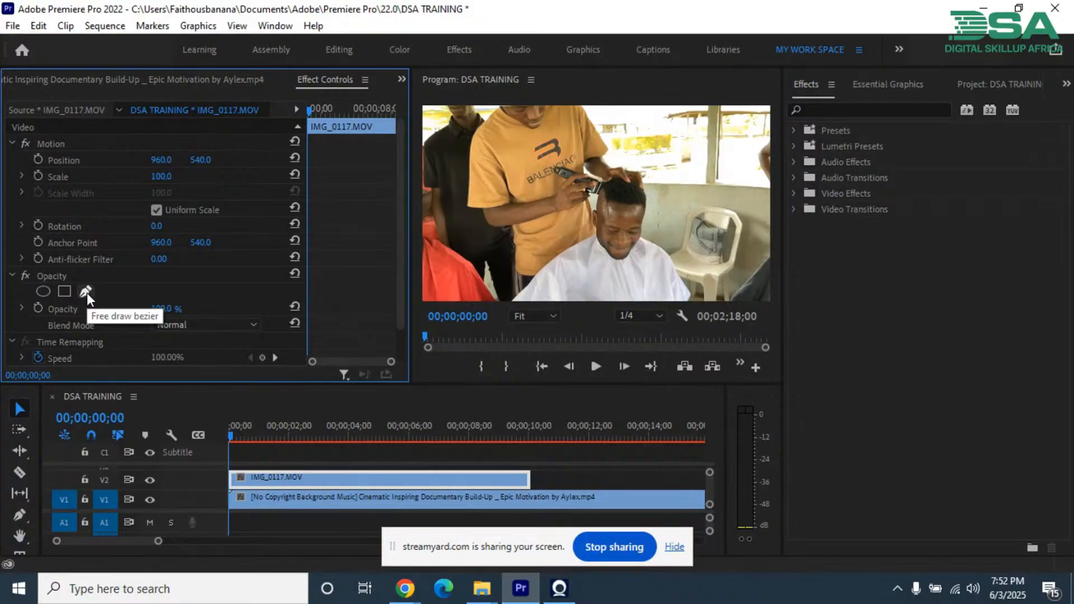
click(85, 291)
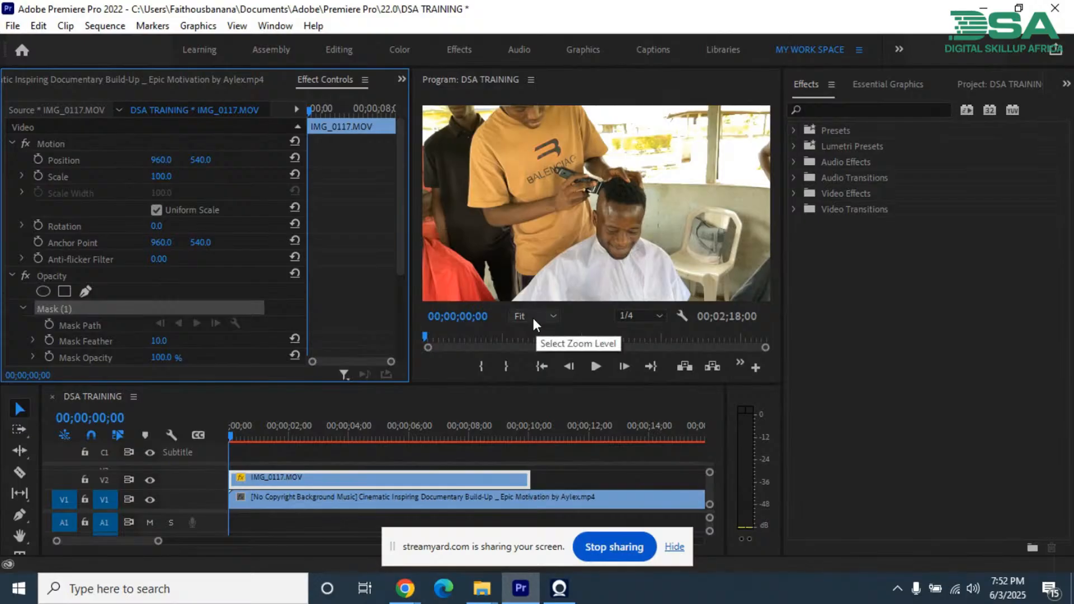
click(508, 302)
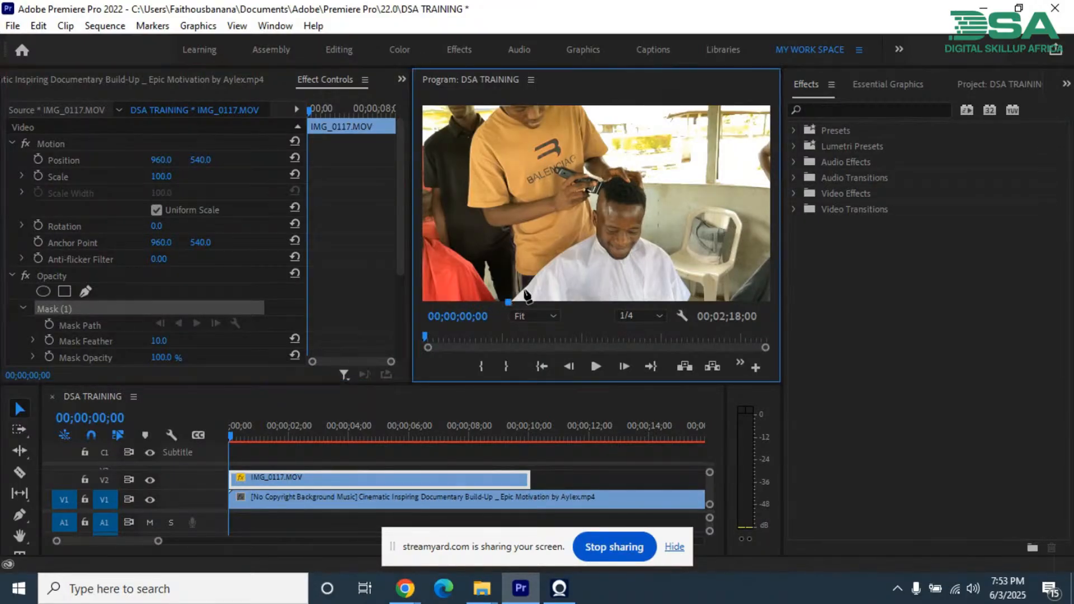
click(545, 265)
click(593, 237)
key(ctrl+z)
key(ctrl+z)
Step: Trace the bezier mask up the left outline of the standing barber, from the white cape to his shoulder
click(521, 289)
click(515, 261)
click(512, 226)
click(485, 218)
click(468, 204)
click(470, 146)
click(492, 113)
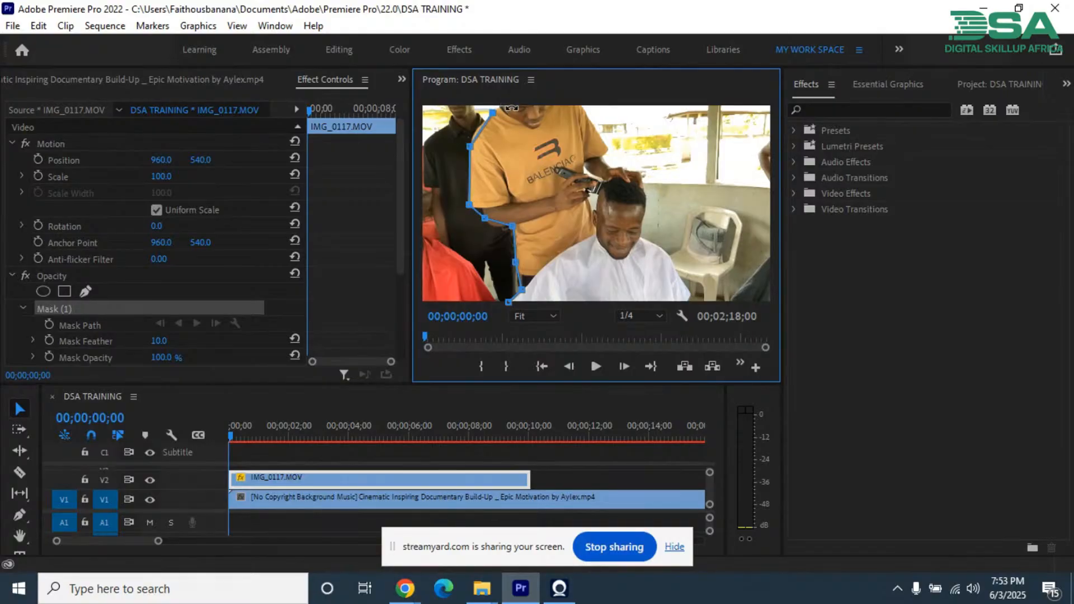
Step: Continue the mask across the frame's upper edge and down the right outline of both men, closing it at the starting point
click(511, 104)
click(578, 104)
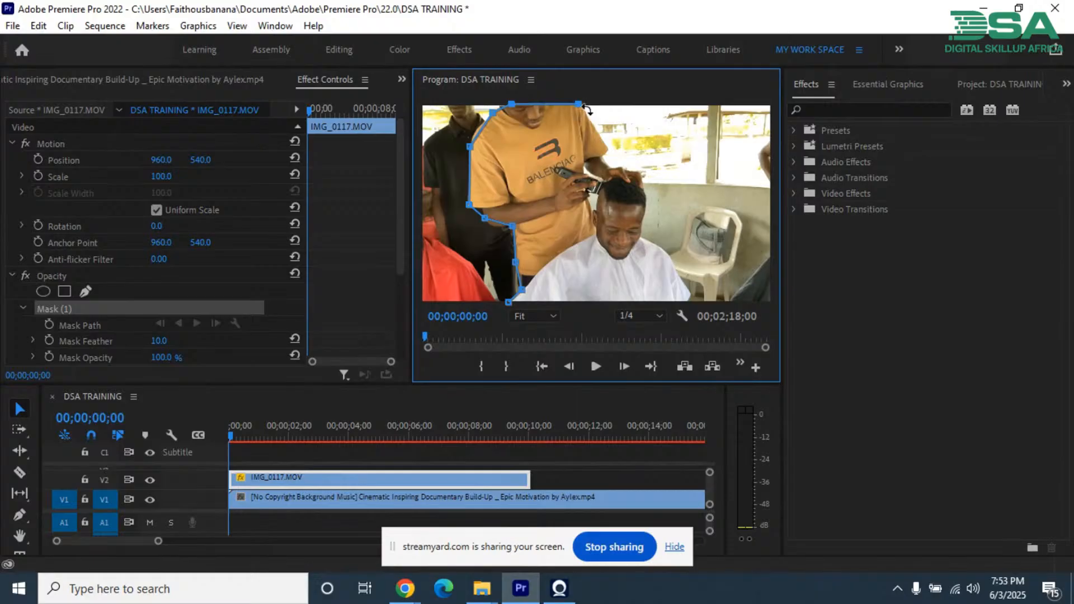
click(609, 145)
click(620, 167)
click(646, 191)
click(641, 236)
click(668, 253)
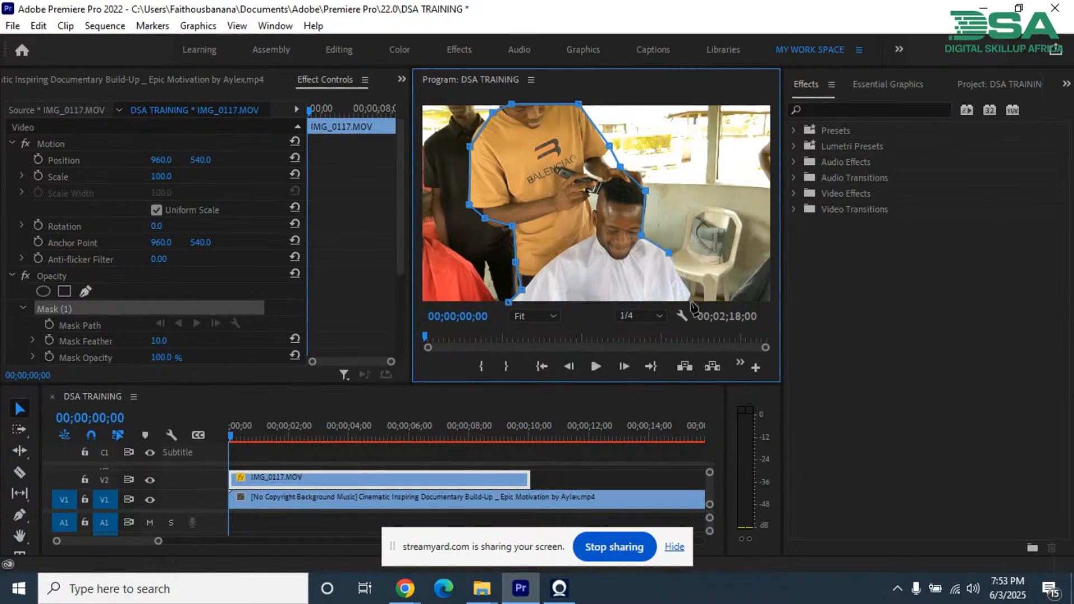
click(695, 301)
click(507, 303)
click(508, 302)
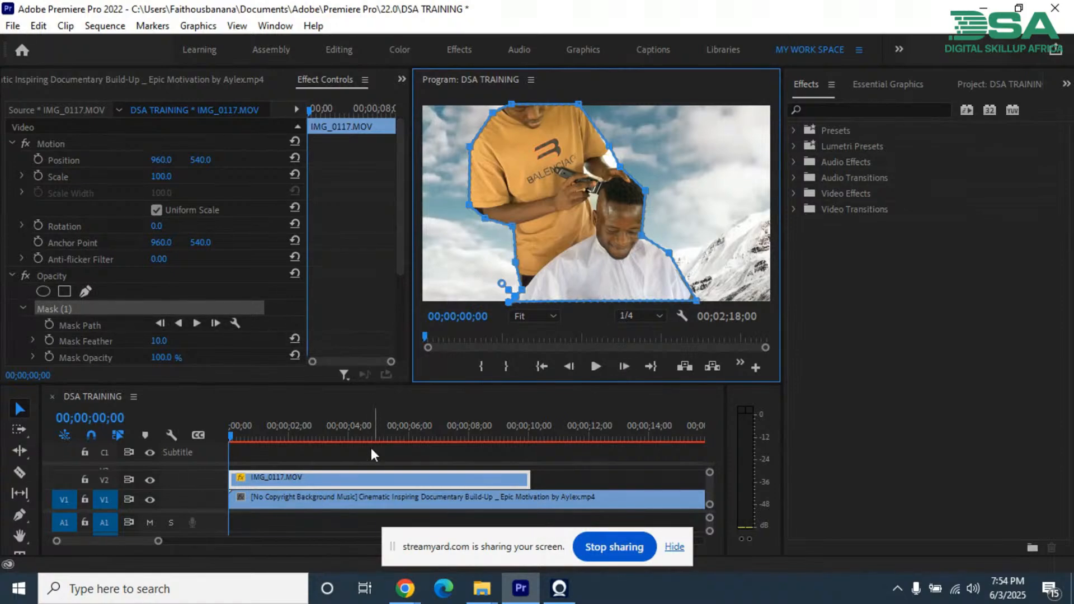
Step: Delete the free-drawn bezier mask from the IMG_0117.MOV clip
click(364, 474)
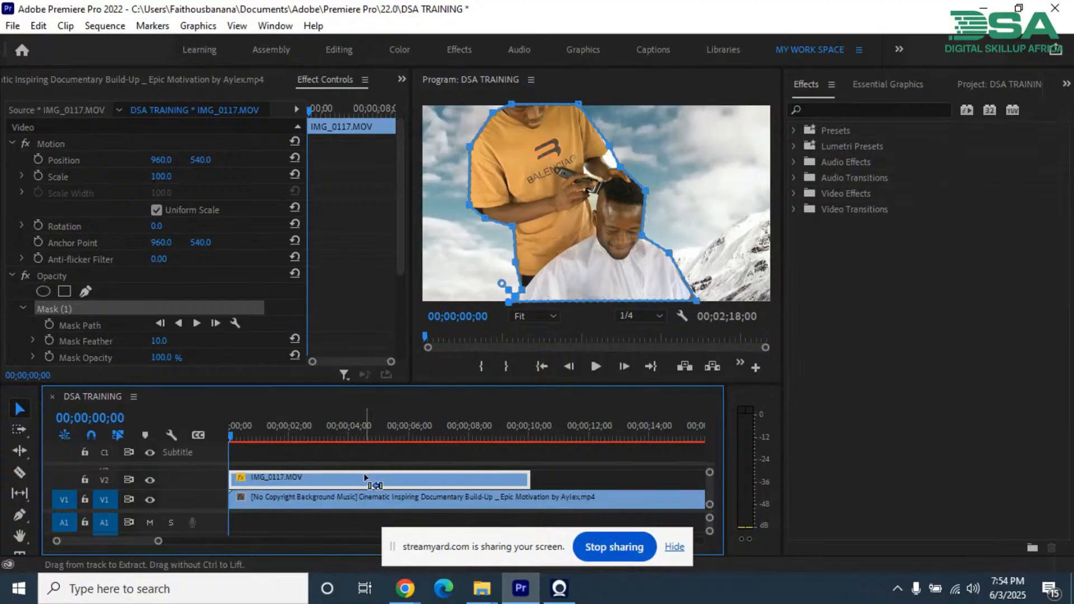
click(59, 309)
key(Delete)
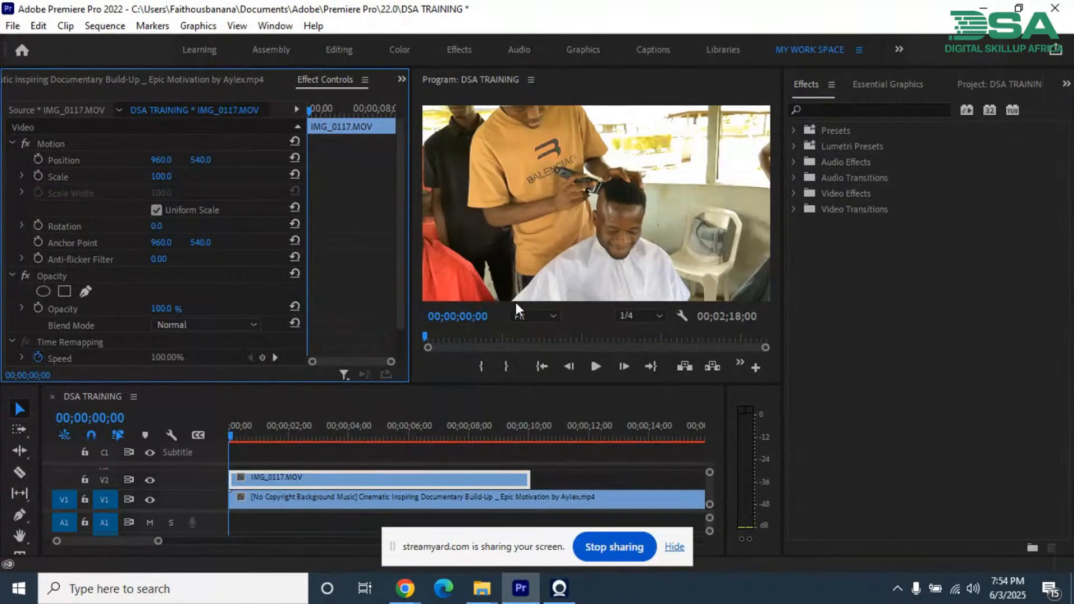
mouse_move(522, 593)
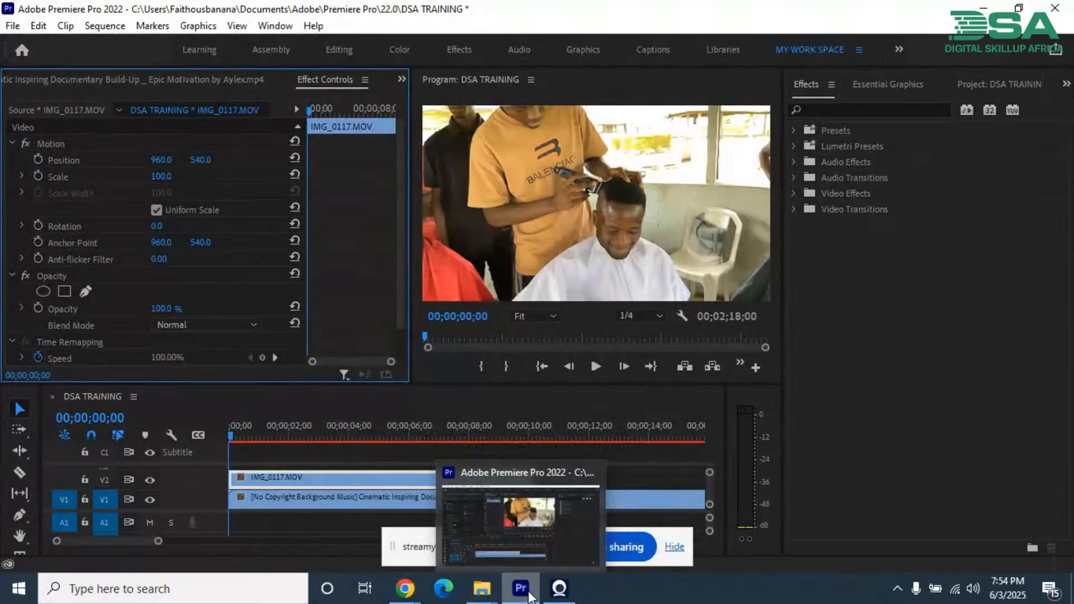
mouse_move(408, 591)
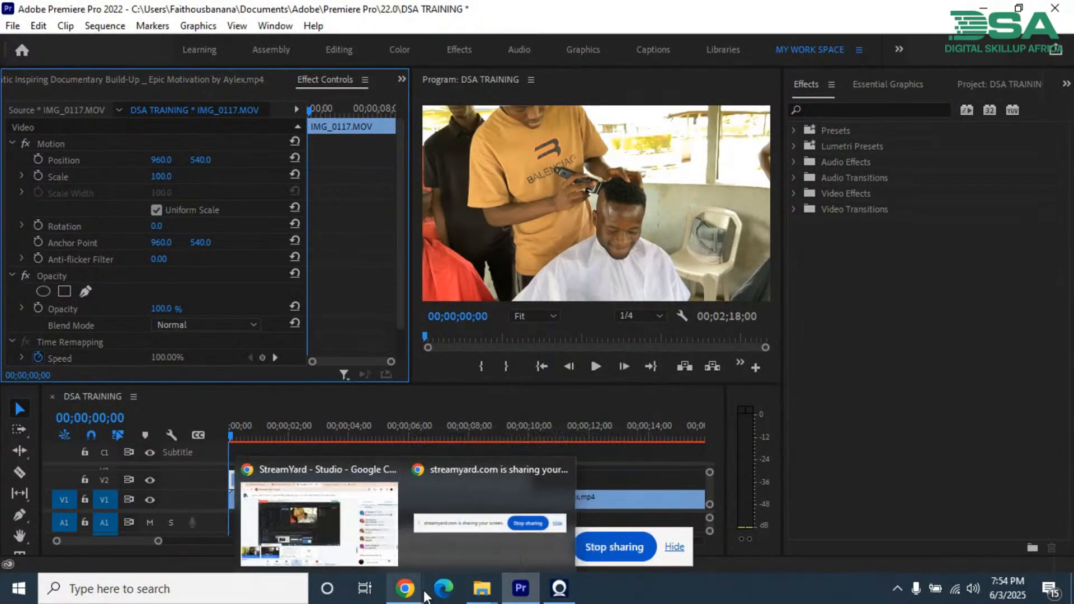
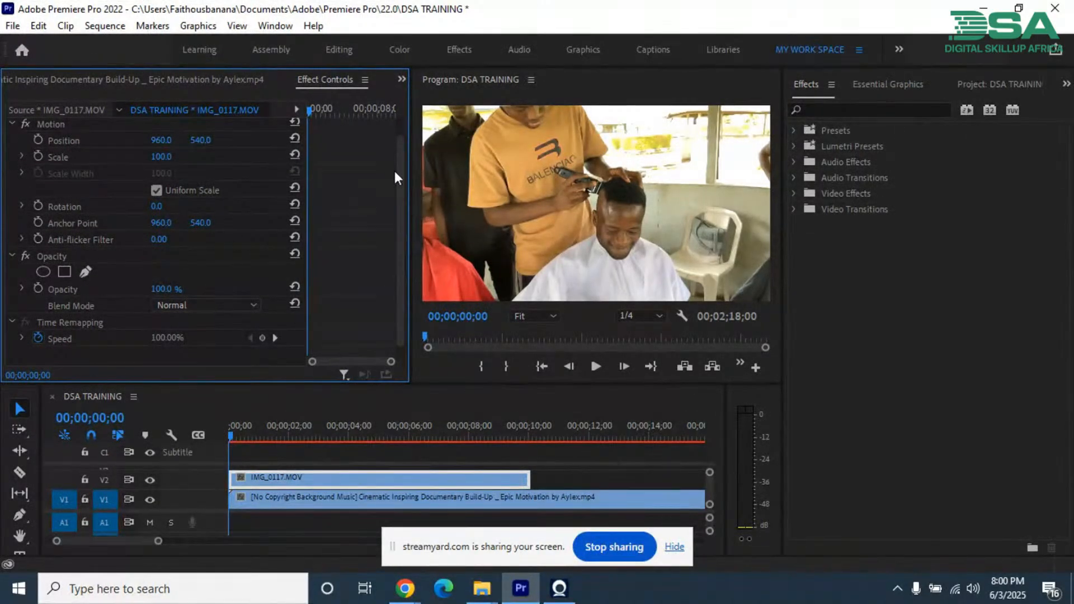
Step: Try moving the IMG_0117.MOV clip sideways to about 1377, 548.7 using its Motion effect, and undo the move
click(54, 253)
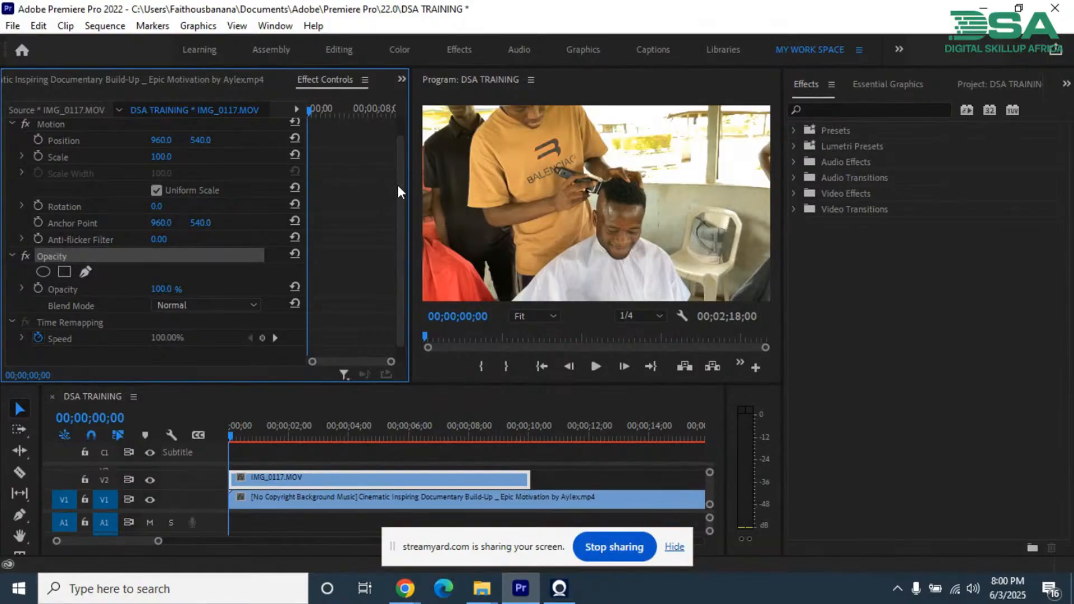
drag(398, 180, 373, 140)
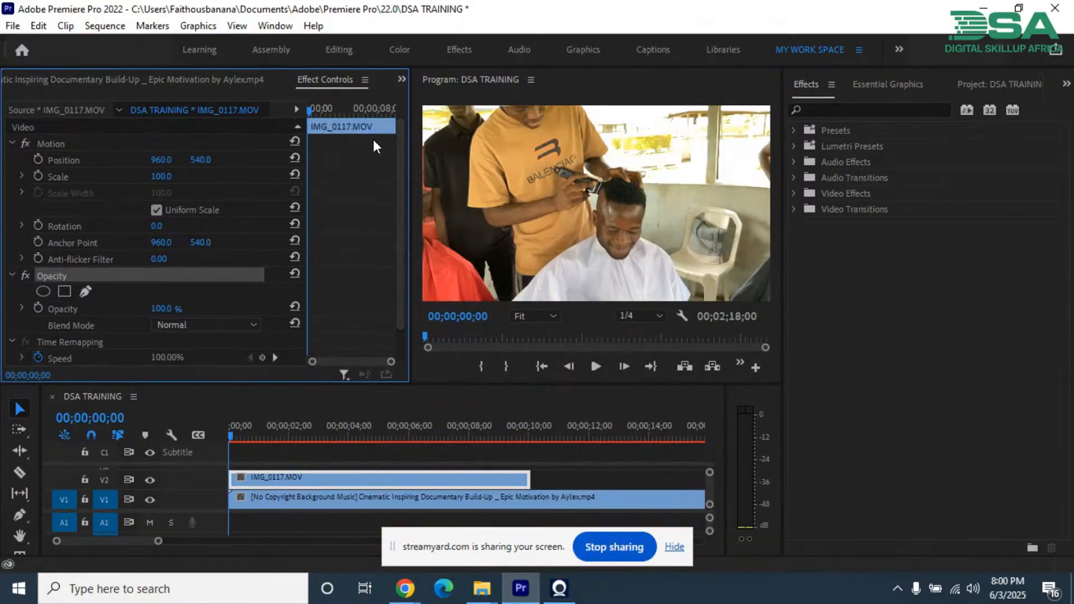
click(61, 145)
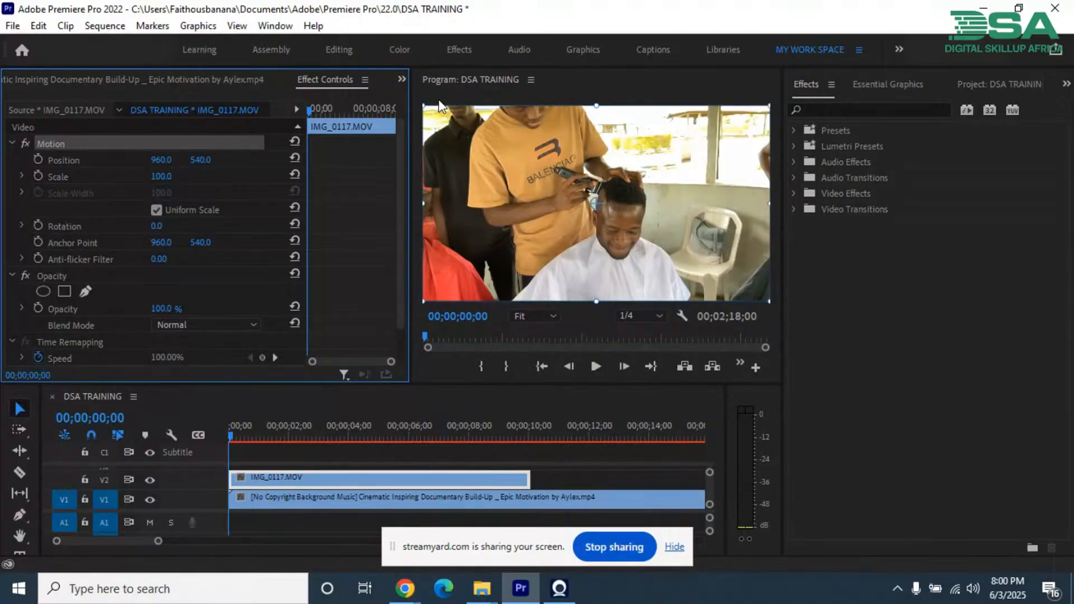
drag(512, 209, 589, 210)
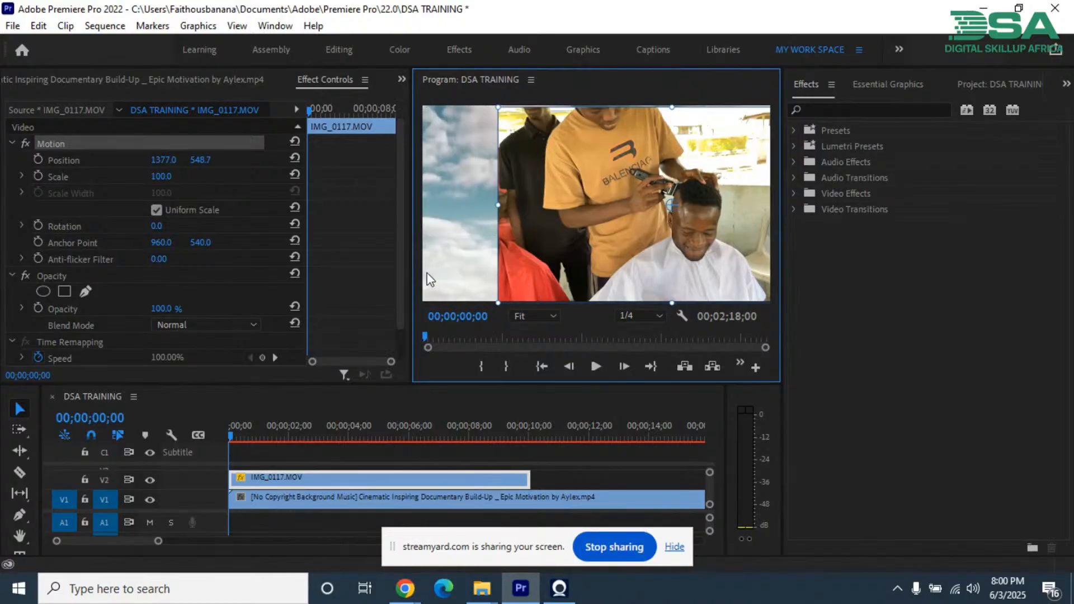
key(ctrl+z)
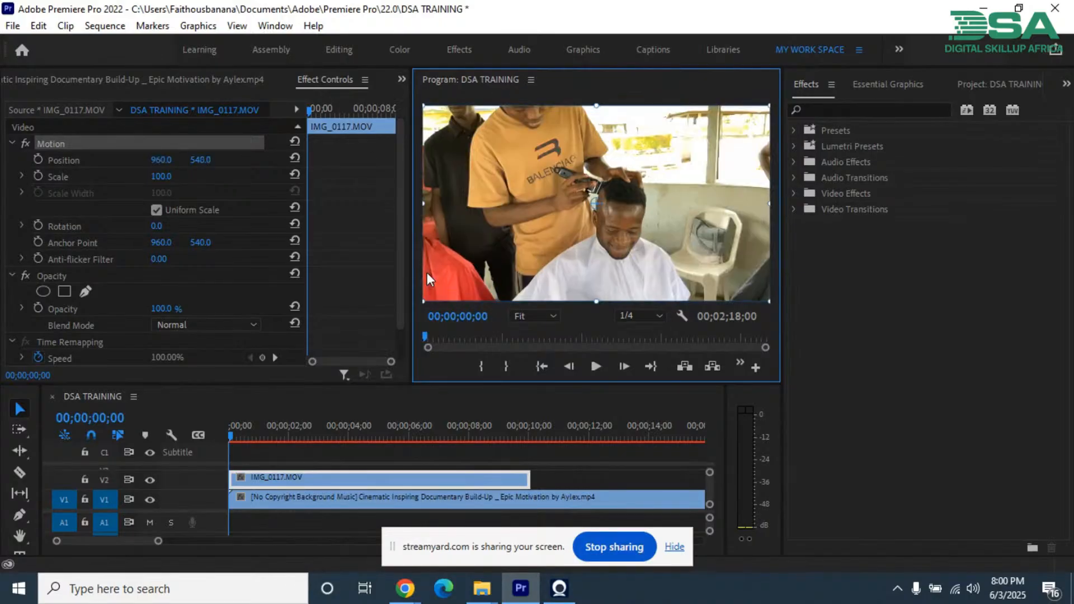
Step: Create a 4-point polygon opacity mask and pull its four corners outward around the seated man's head and the barber's torso
click(64, 291)
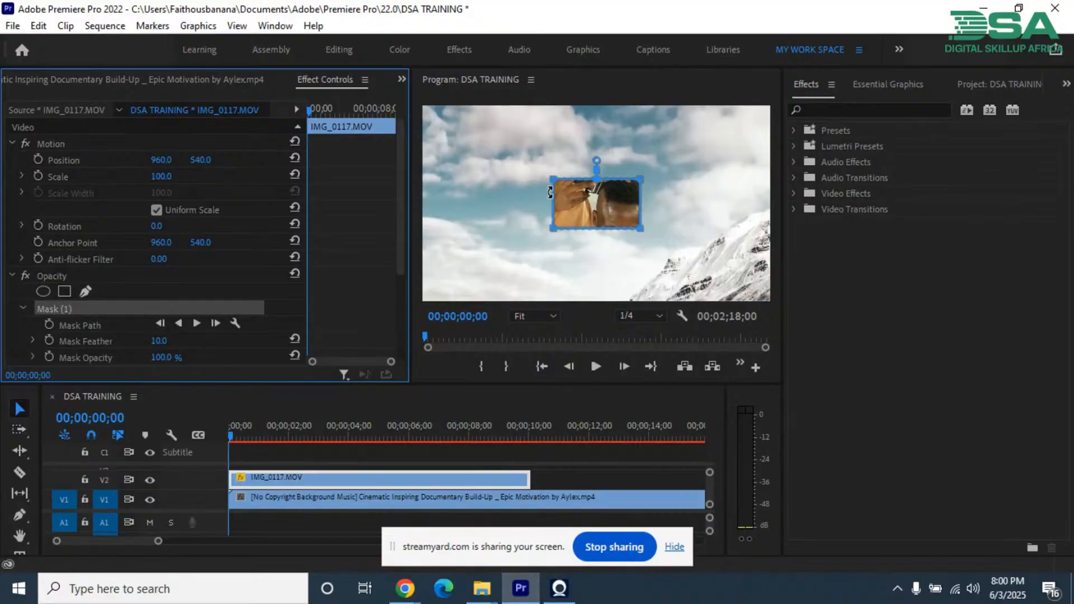
click(535, 159)
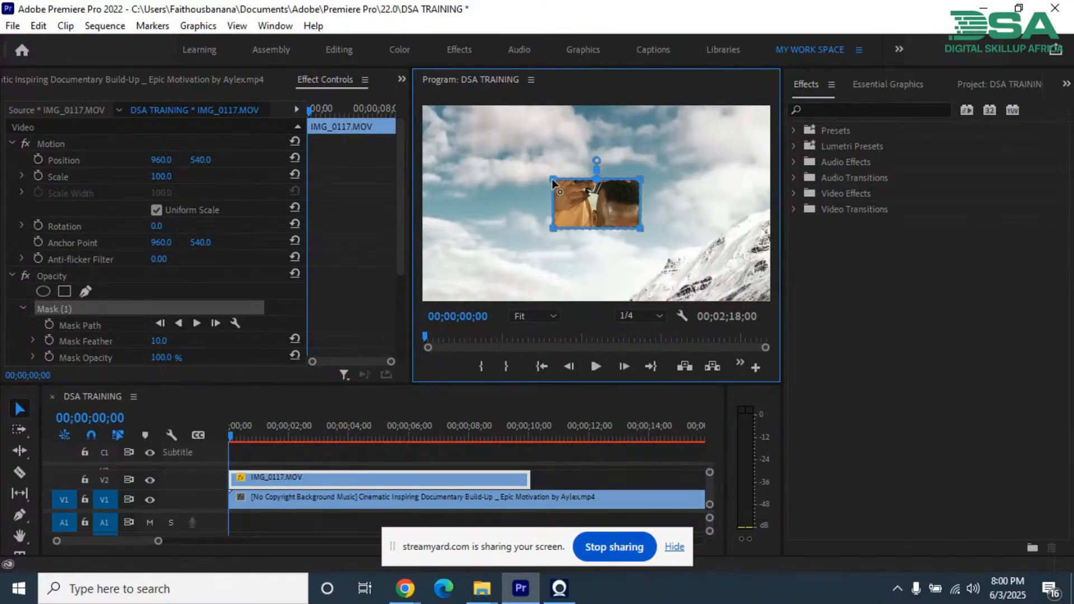
drag(551, 179, 514, 151)
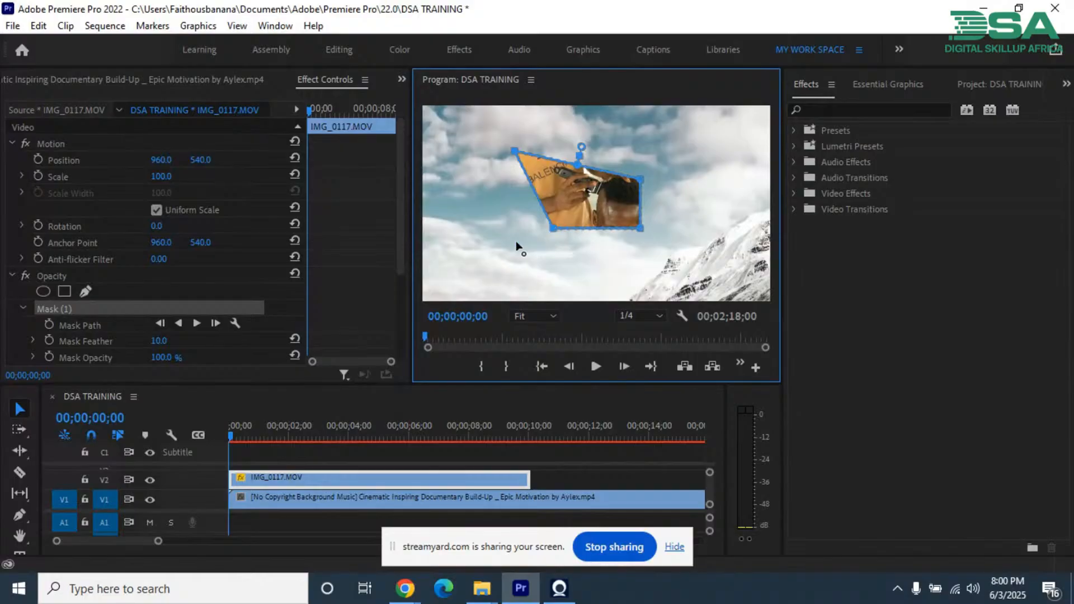
drag(553, 229, 511, 266)
drag(641, 229, 689, 262)
drag(642, 178, 687, 146)
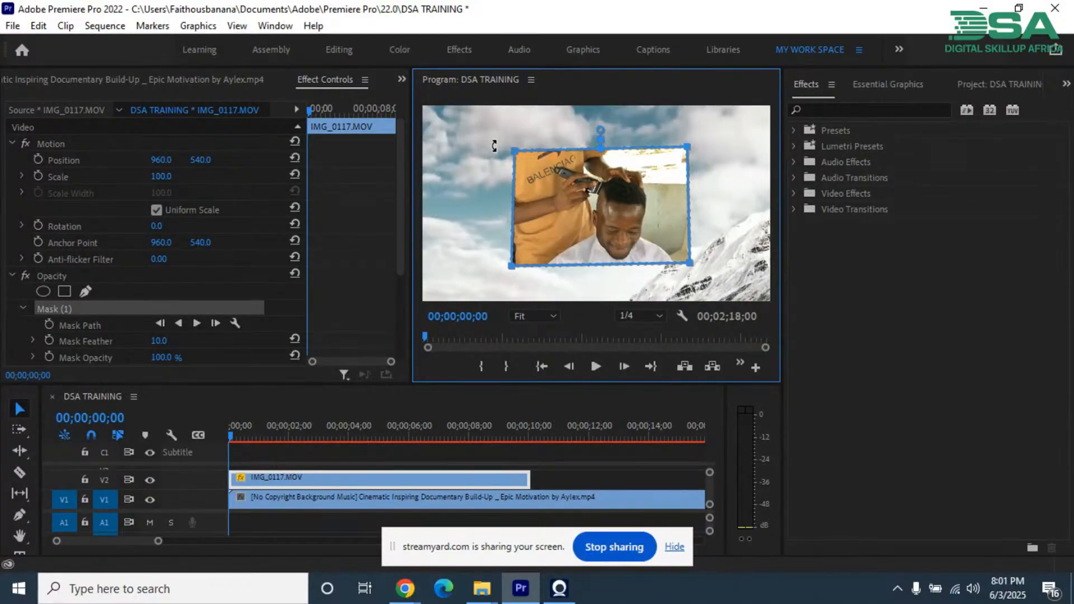
Step: Widen the polygon mask by moving its left pair of corners past the barber's arm and its right pair over the white chair
drag(485, 125, 537, 271)
drag(479, 124, 544, 287)
drag(483, 136, 484, 270)
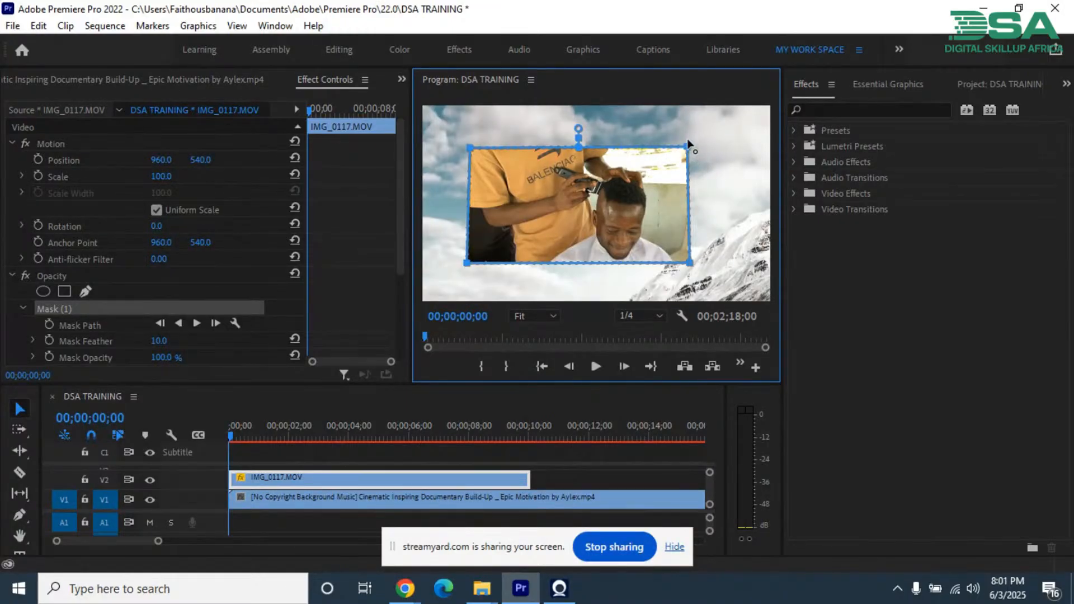
drag(716, 121, 682, 269)
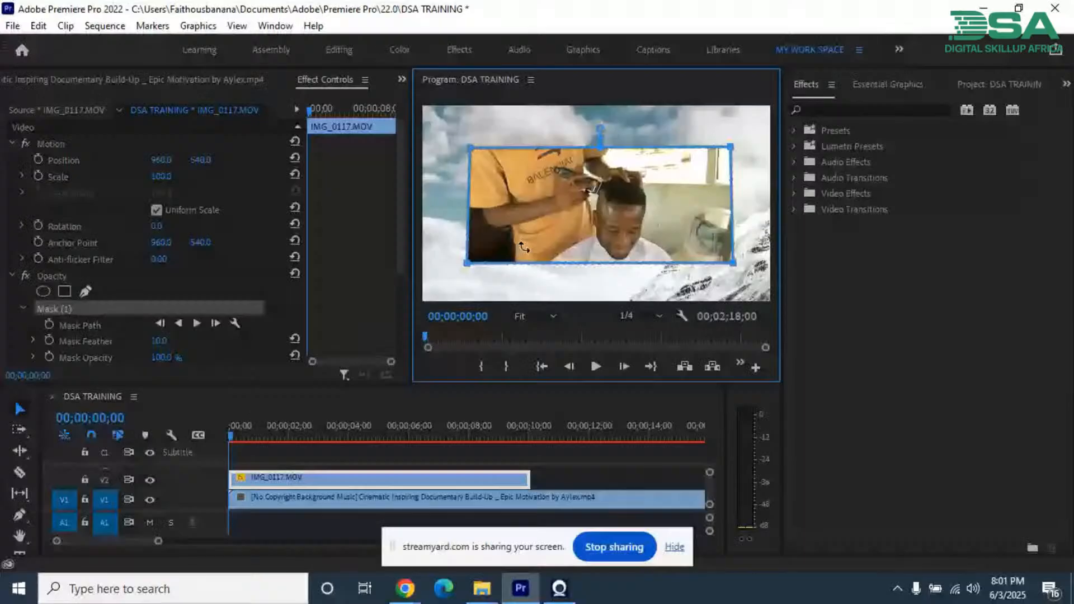
Step: Rotate the polygon mask in both directions, leaving it nearly level, and reduce its feather to 0
drag(524, 247, 477, 230)
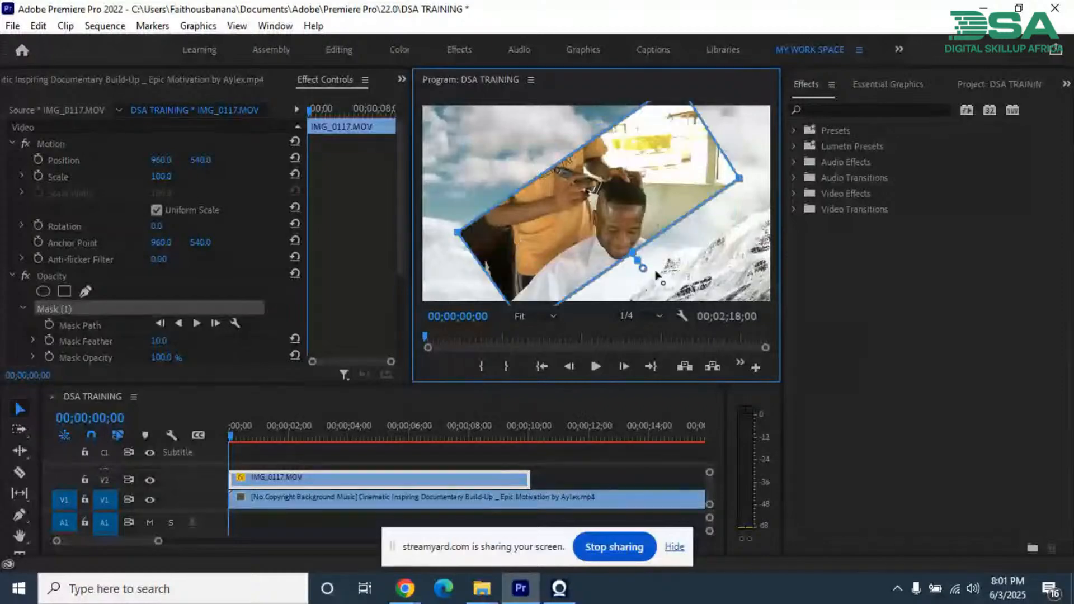
key(ctrl+z)
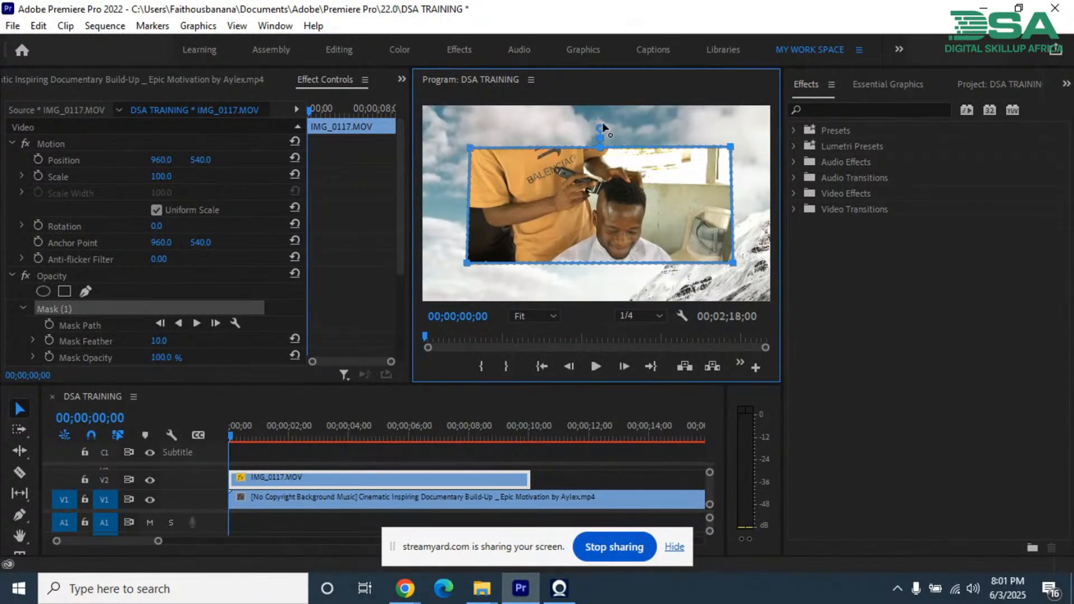
drag(601, 129, 558, 160)
drag(743, 257, 705, 225)
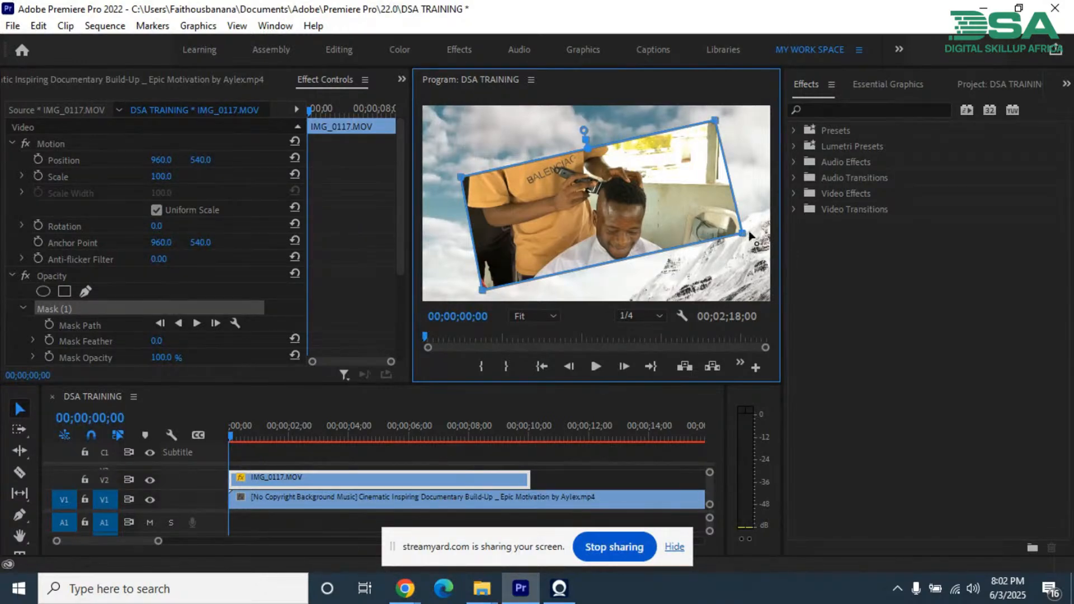
drag(752, 235, 753, 275)
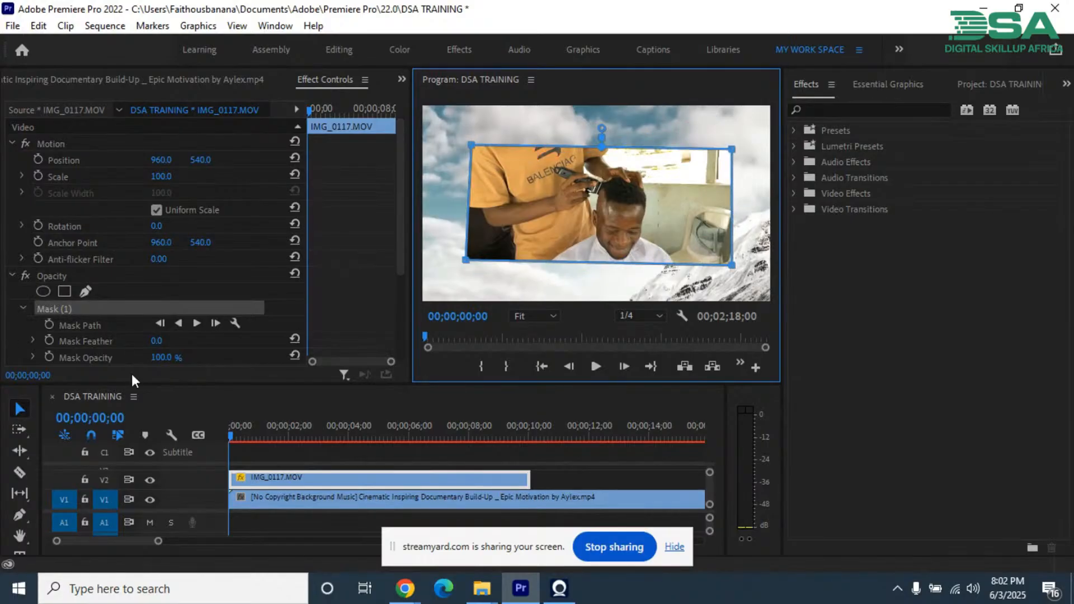
Step: Raise the polygon mask's feather to 147 and deselect the mask to preview its softened edges
scroll(366, 251, down, 3)
scroll(369, 273, down, 3)
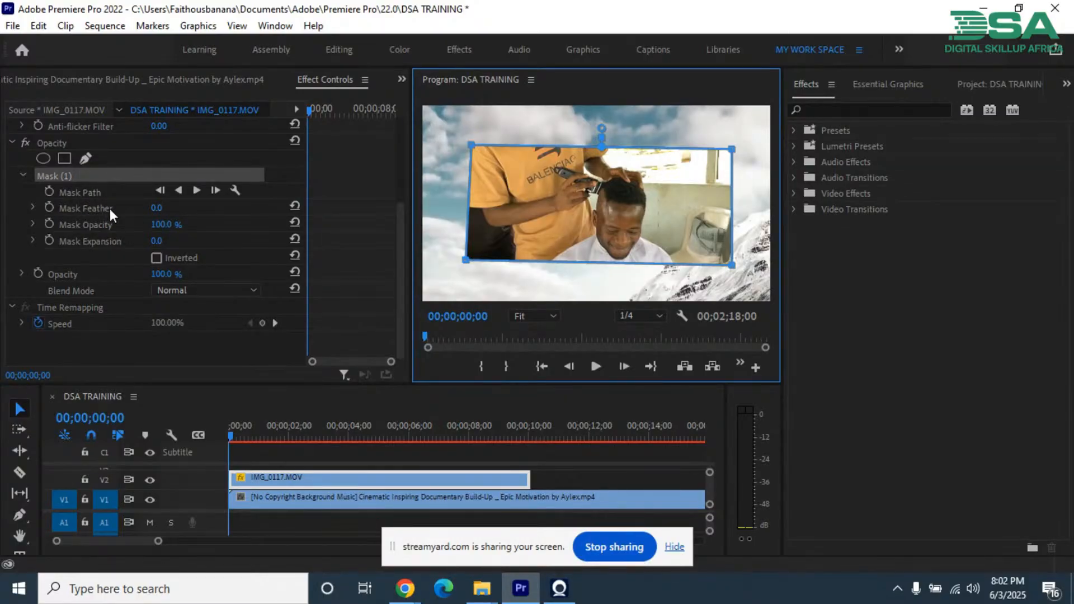
click(159, 207)
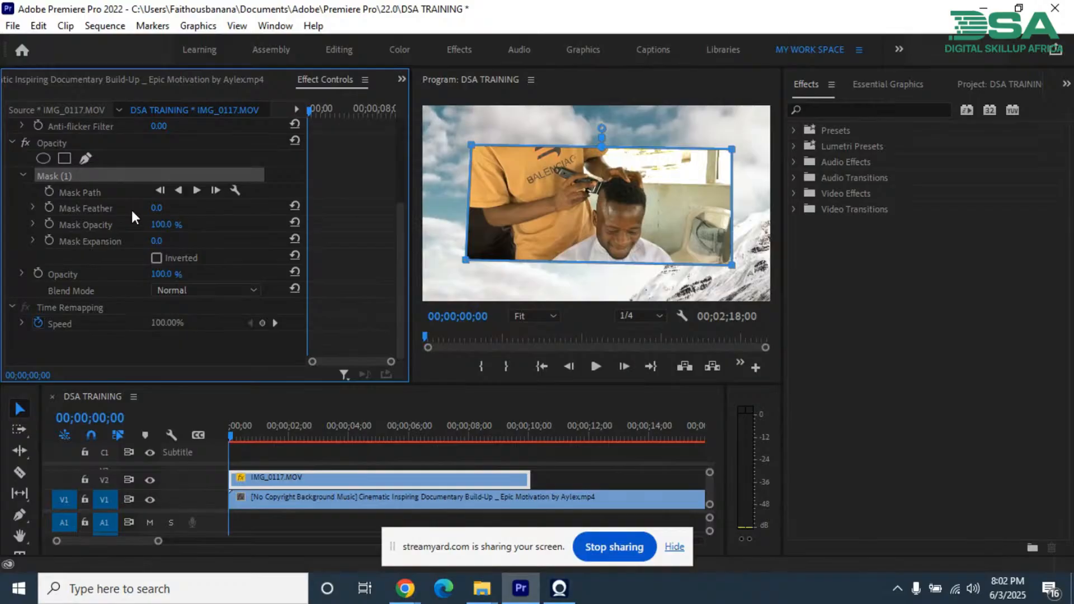
drag(147, 210, 252, 222)
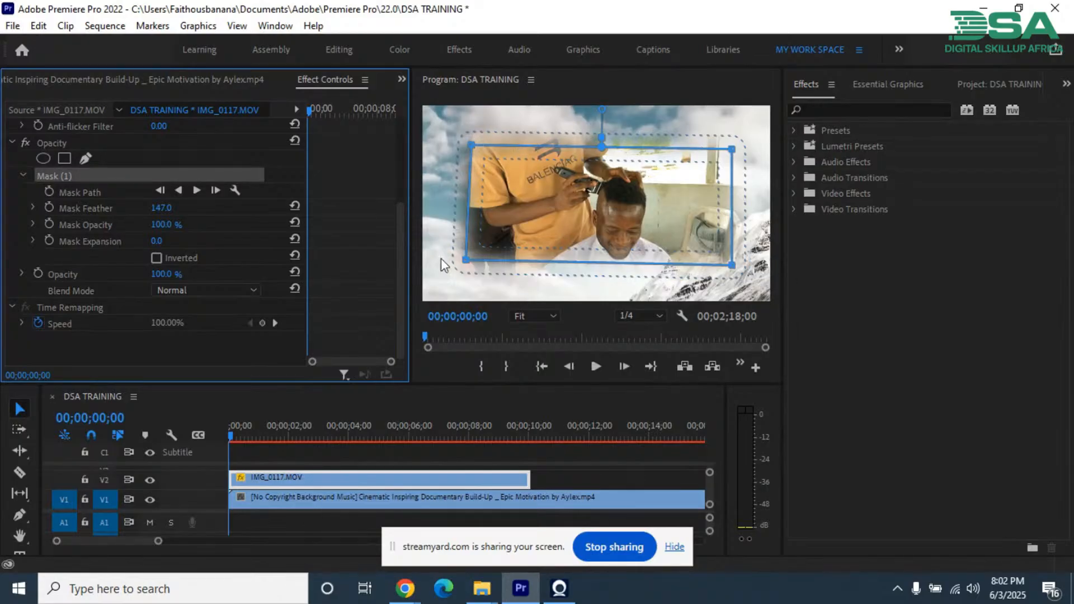
click(113, 338)
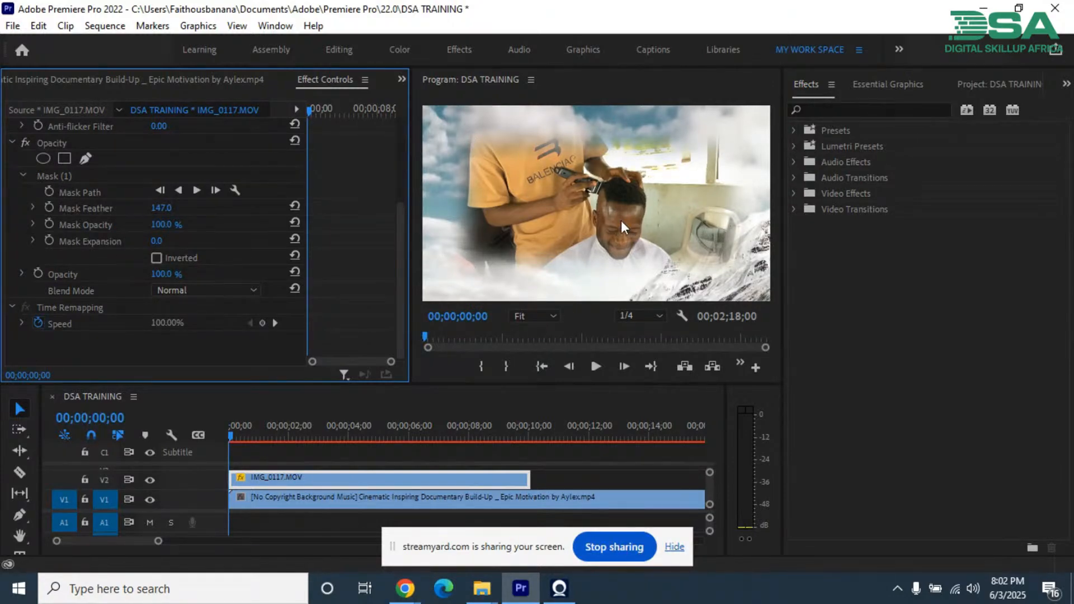
Step: Vary the mask's feather up and down, ending at 5000
scroll(337, 213, up, 3)
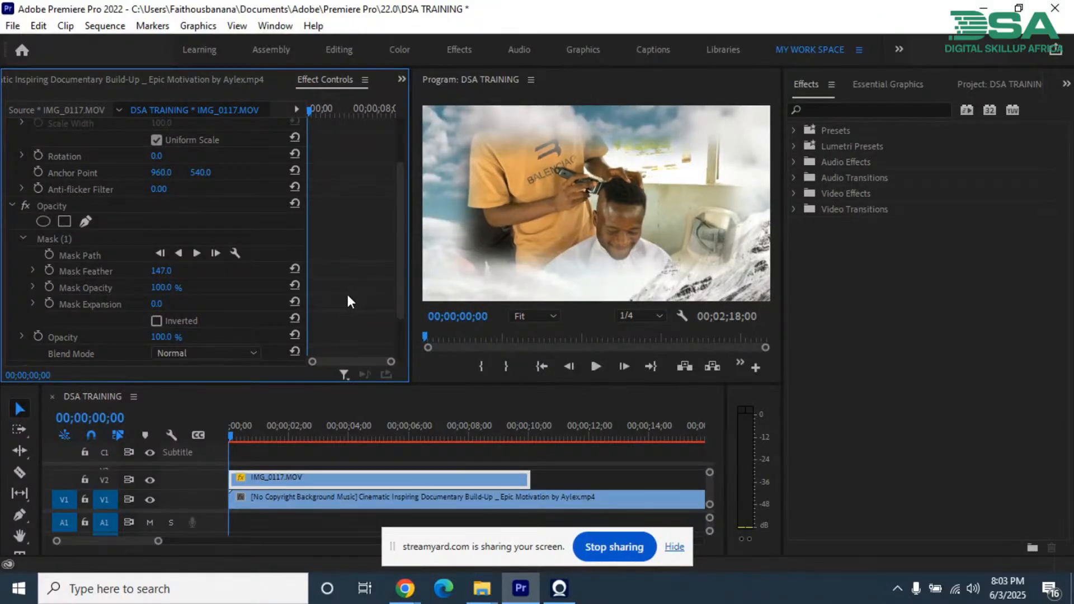
drag(398, 267, 400, 306)
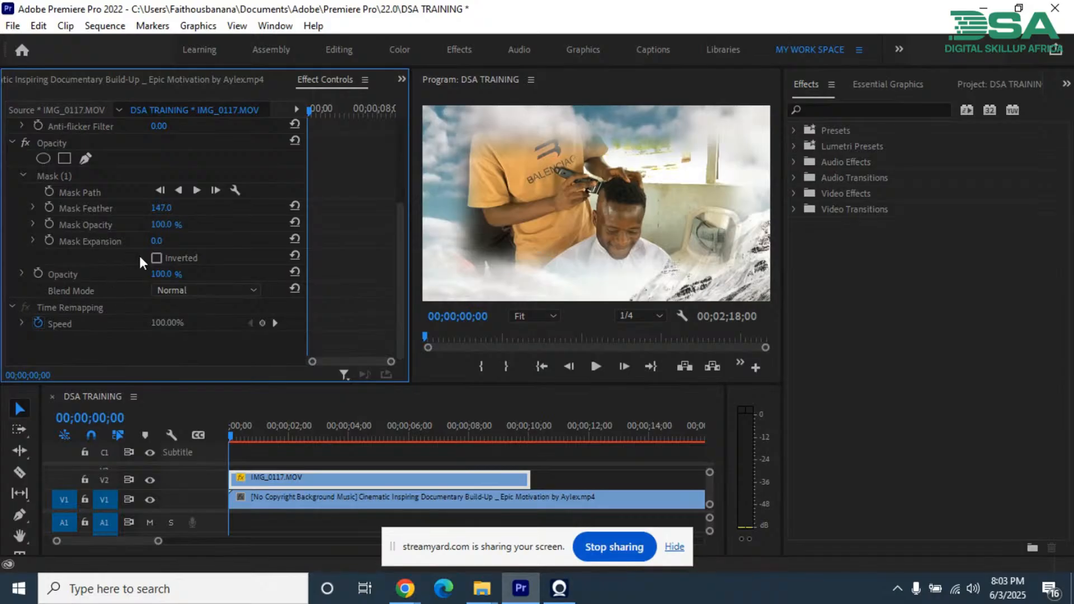
click(160, 208)
text(112)
key(Return)
drag(129, 203, 339, 210)
drag(441, 207, 85, 183)
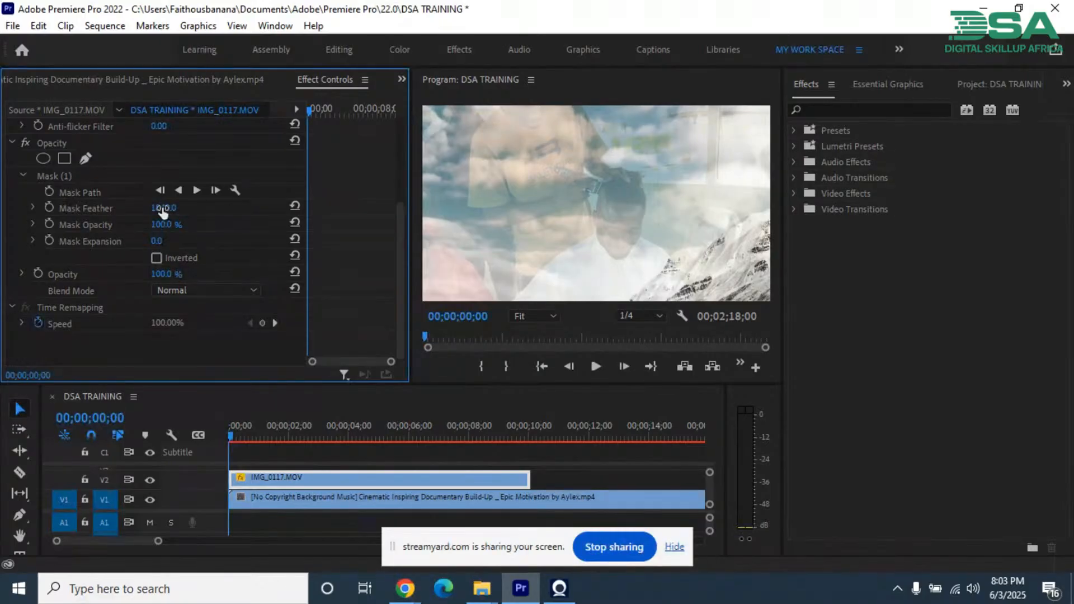
drag(273, 204, 985, 159)
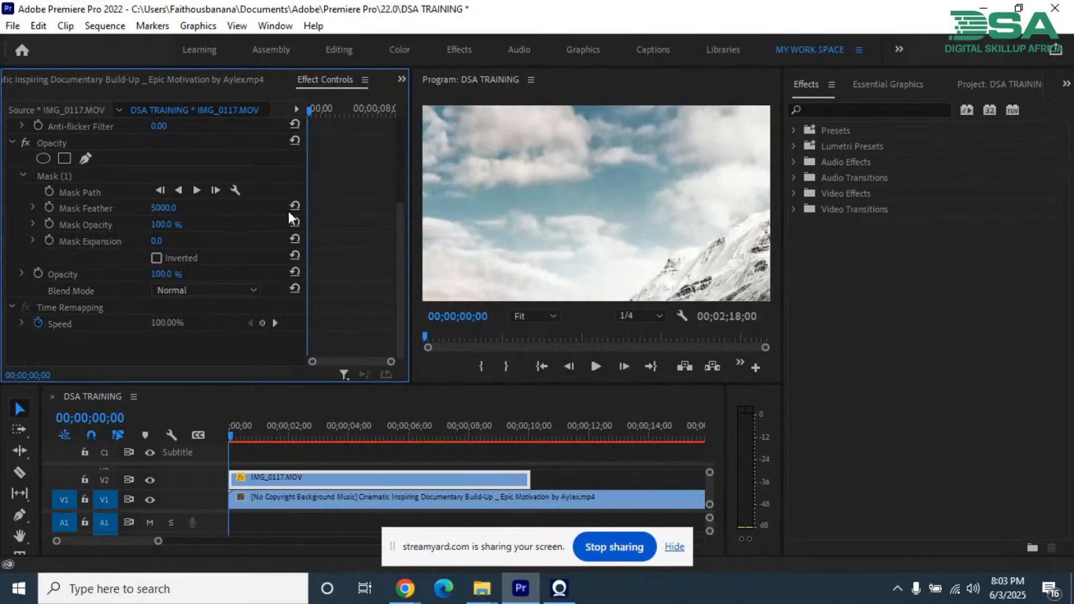
Step: Lower the mask's feather back to 0 for hard edges
mouse_move(159, 208)
mouse_down()
mouse_move(145, 211)
mouse_move(164, 210)
mouse_up()
drag(36, 238, 247, 221)
drag(159, 207, 54, 230)
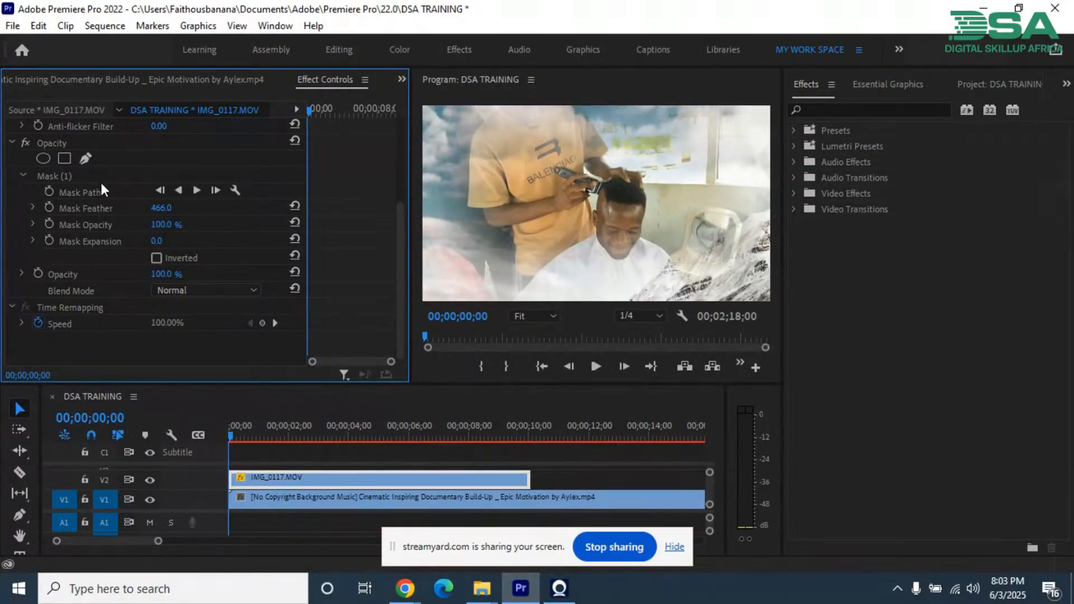
drag(166, 210, 9, 232)
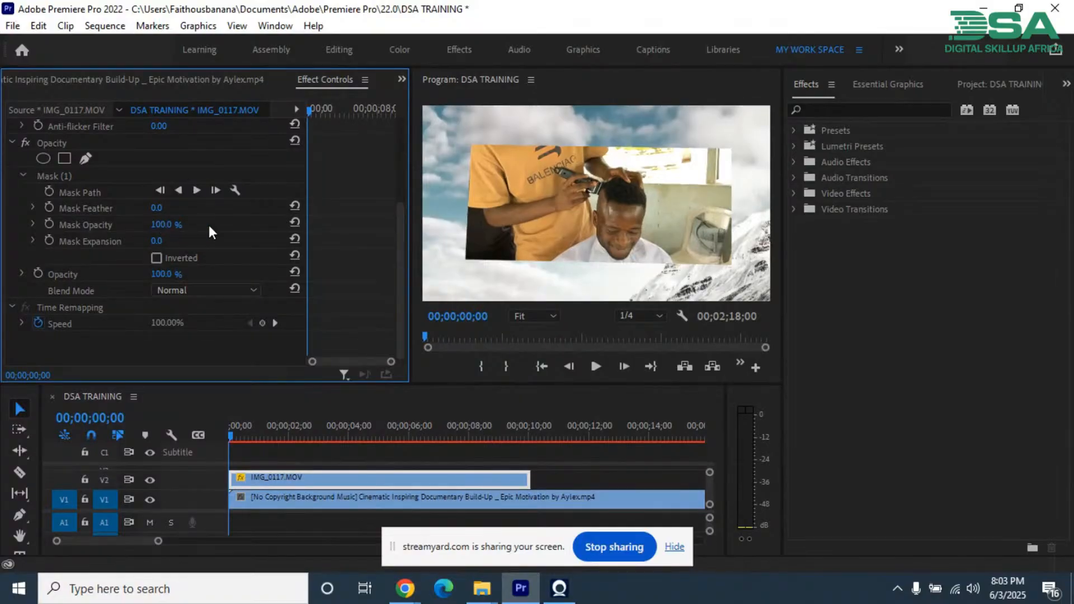
Step: Lower the mask's opacity to 0% and restore it to 100%
mouse_move(162, 224)
mouse_down()
mouse_move(146, 228)
mouse_move(269, 220)
mouse_move(170, 216)
mouse_up()
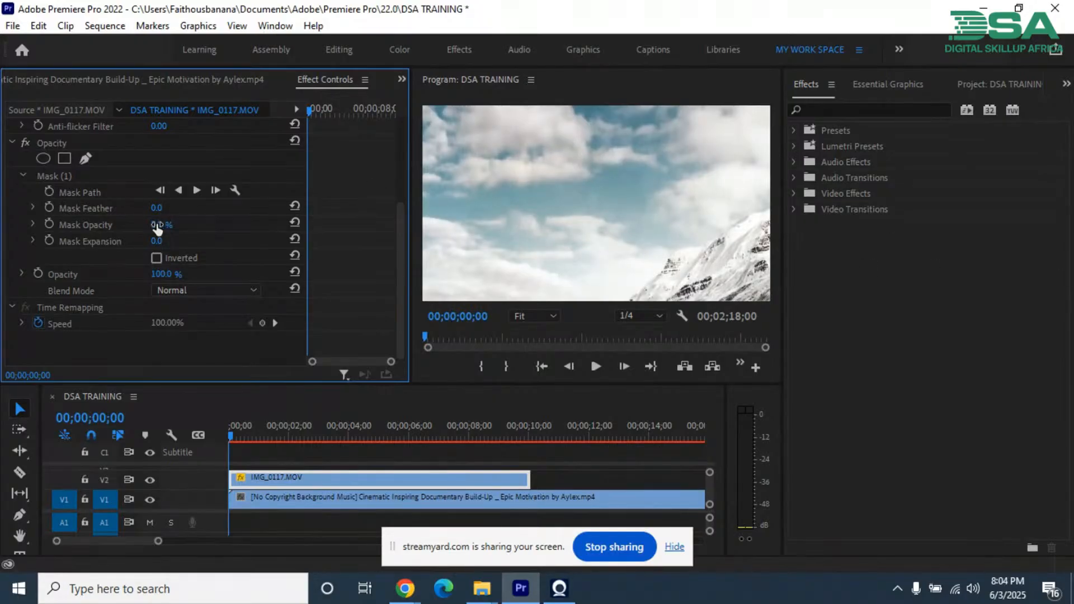
drag(154, 230, 338, 246)
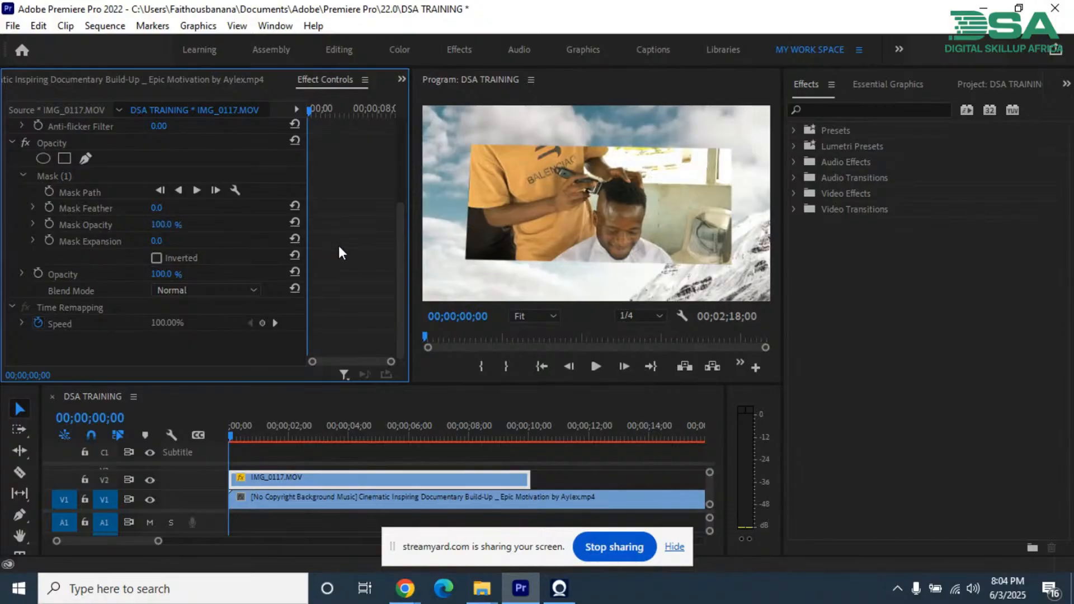
mouse_move(157, 227)
mouse_down()
mouse_move(114, 217)
mouse_move(164, 220)
mouse_up()
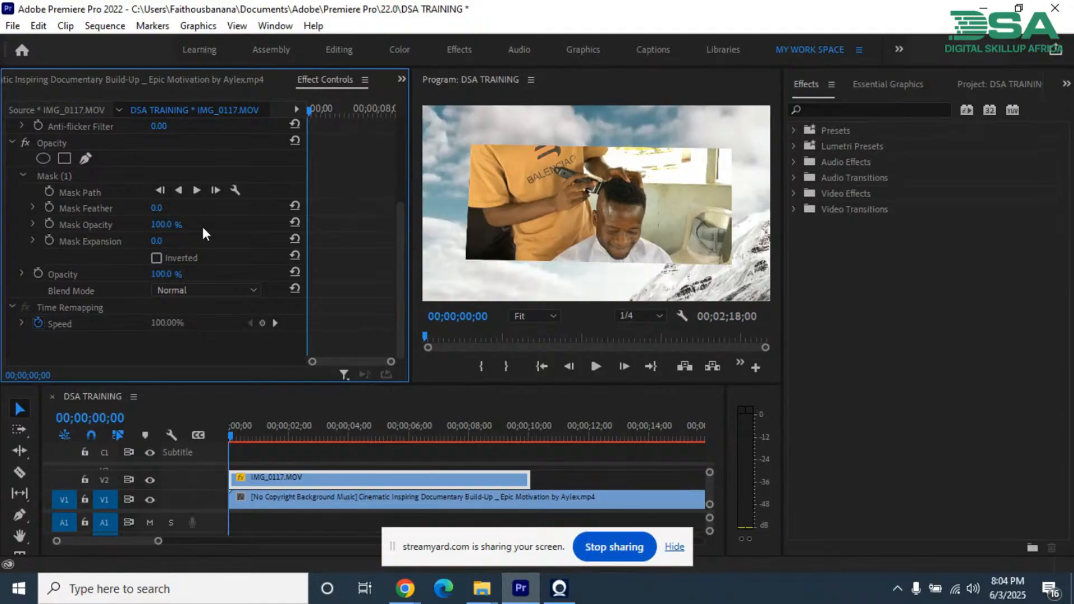
Step: Enlarge the mask with an expansion of 137, reduce it to 22, and invert the mask
drag(159, 239, 289, 252)
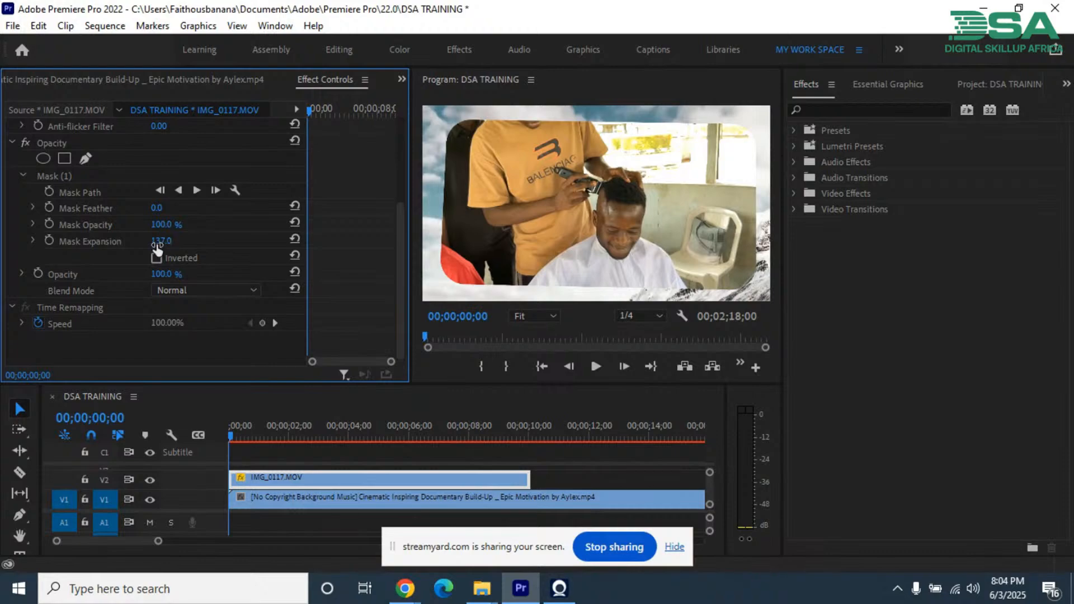
drag(161, 242, 92, 240)
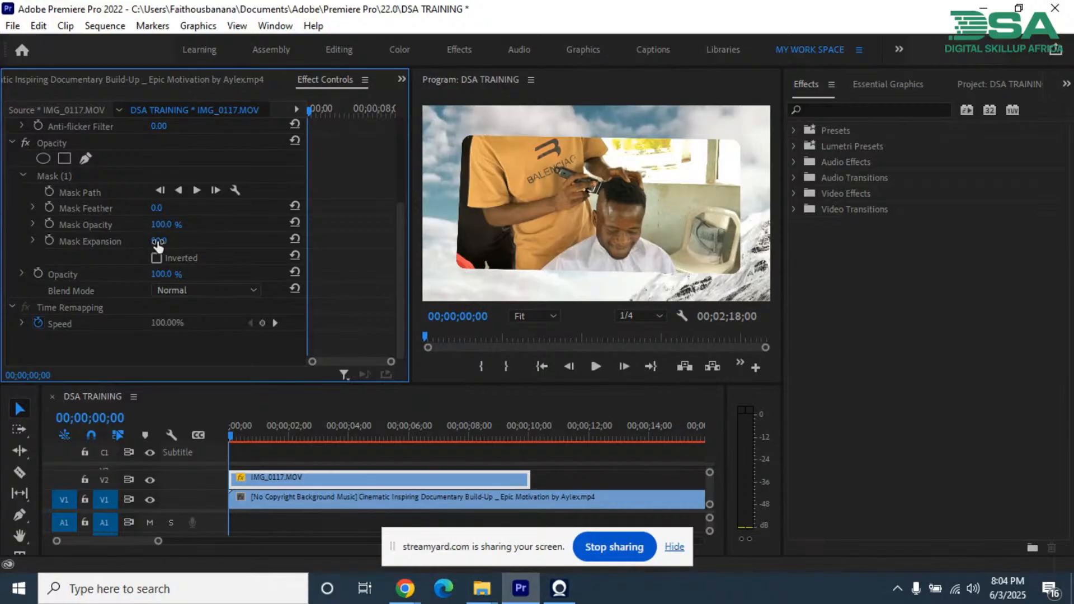
mouse_move(159, 240)
mouse_down()
mouse_move(138, 237)
mouse_move(173, 241)
mouse_up()
mouse_move(157, 241)
mouse_down()
mouse_move(191, 251)
mouse_move(106, 244)
mouse_move(141, 254)
mouse_move(172, 242)
mouse_up()
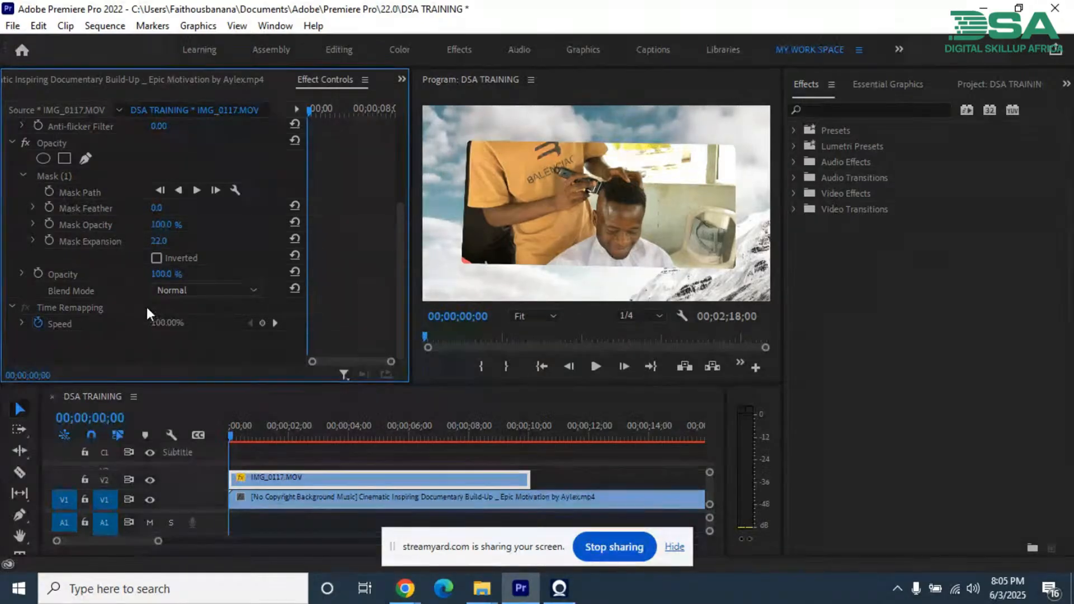
click(156, 258)
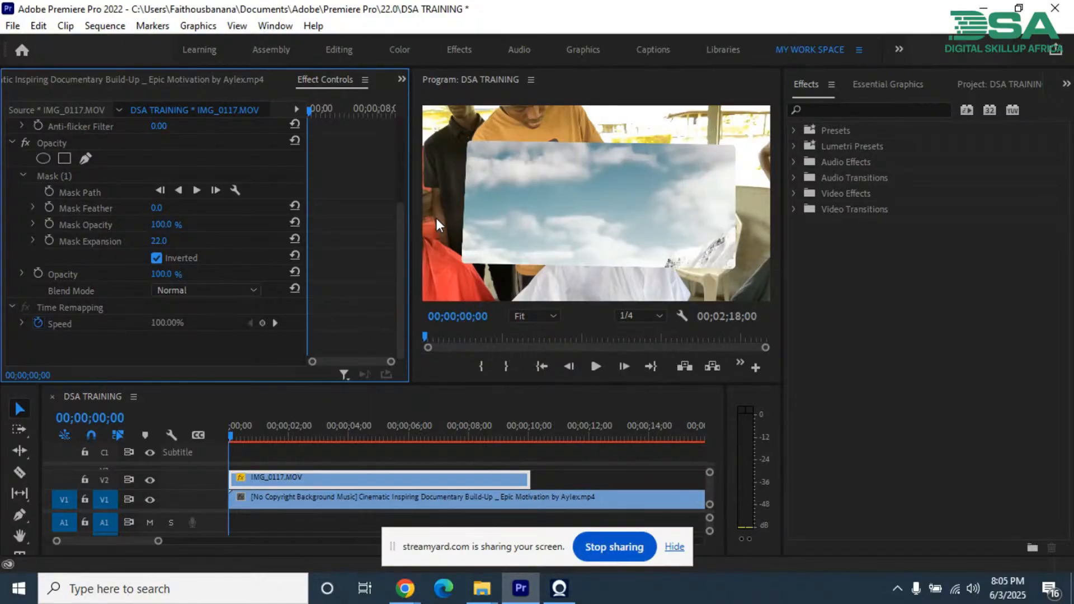
Step: Delete the inverted polygon mask from the IMG_0117.MOV clip and select its Opacity effect
click(59, 175)
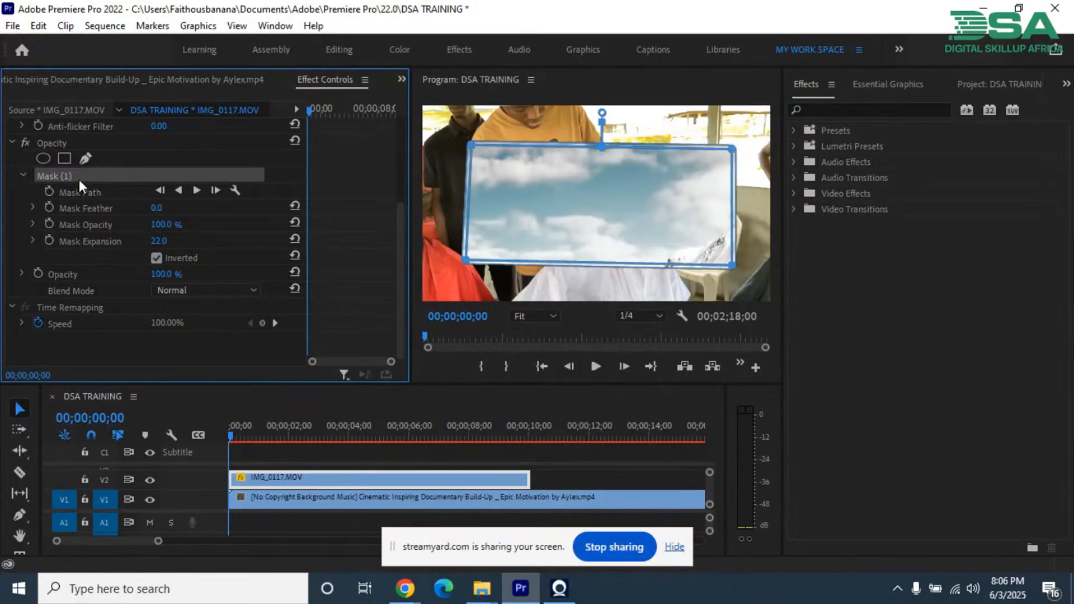
key(Delete)
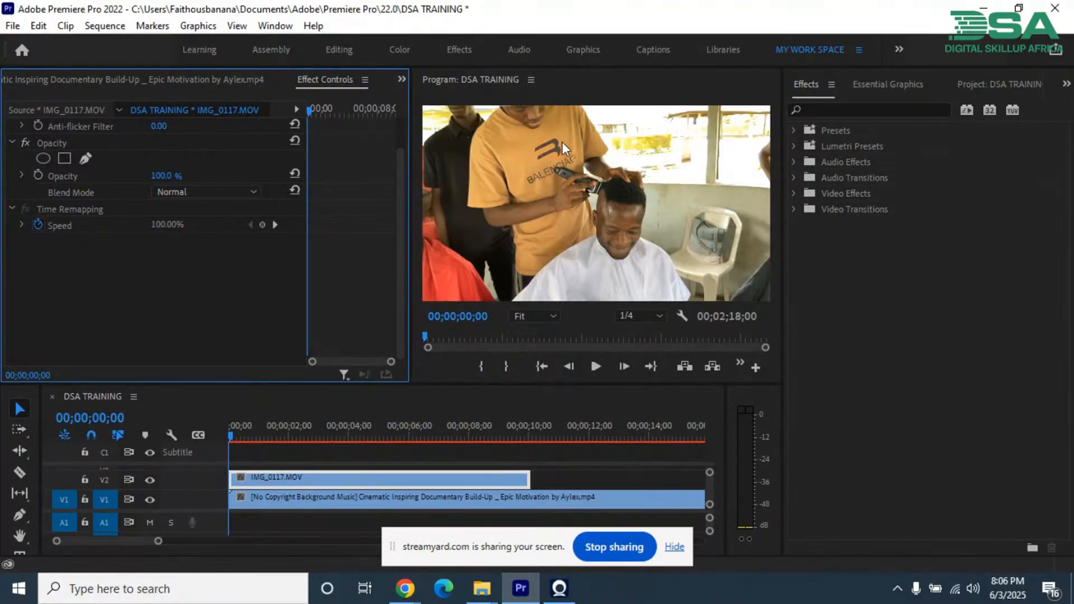
click(53, 143)
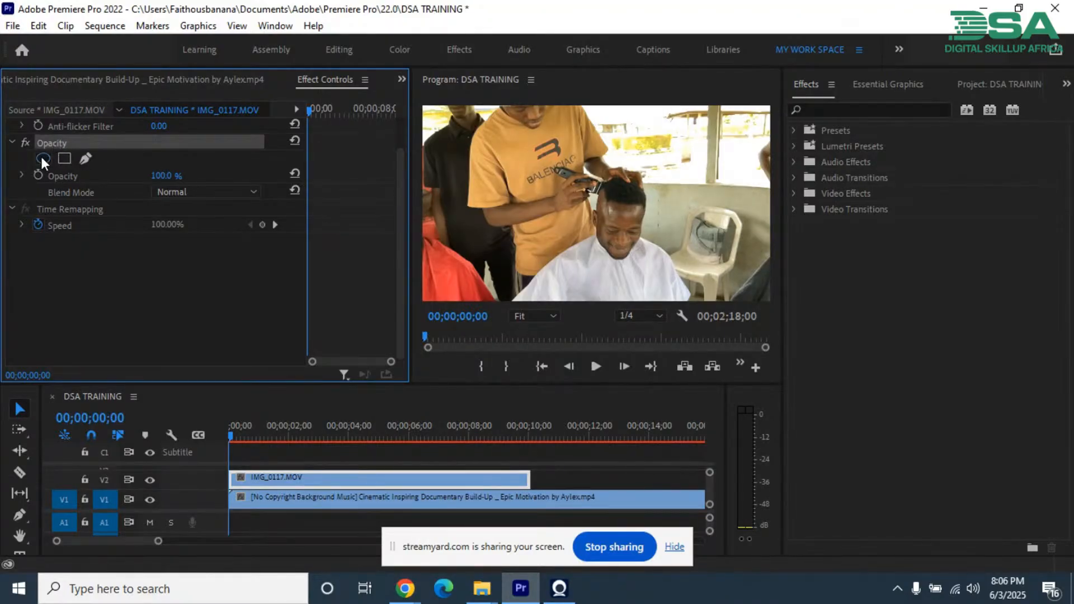
Step: Add an elliptical opacity mask to IMG_0117.MOV and shrink it into a small circle over the barber's T-shirt
click(43, 158)
drag(568, 202, 538, 167)
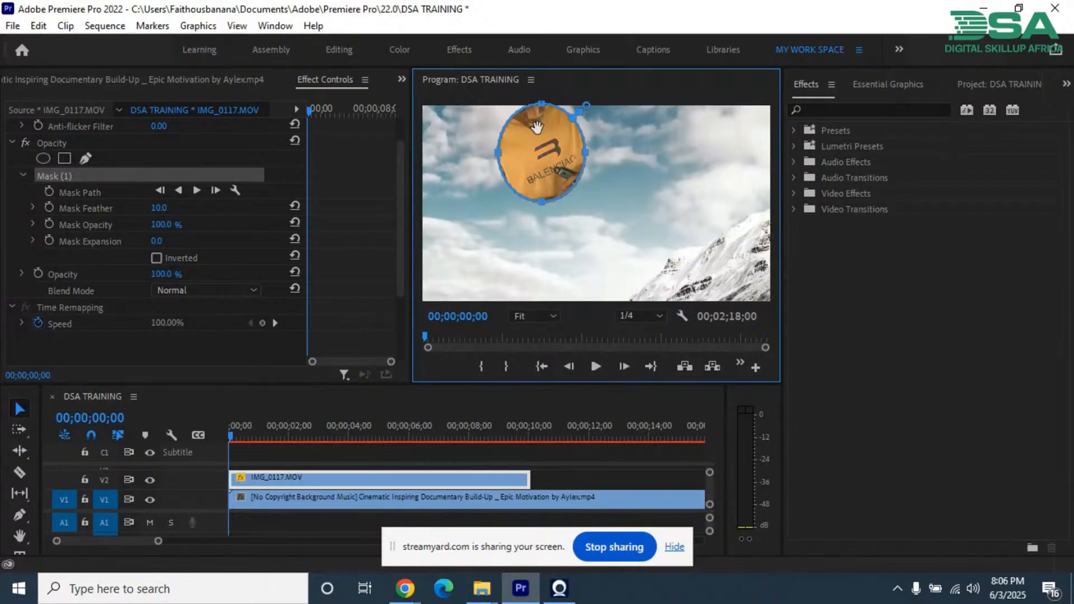
drag(602, 221, 475, 102)
drag(496, 155, 522, 159)
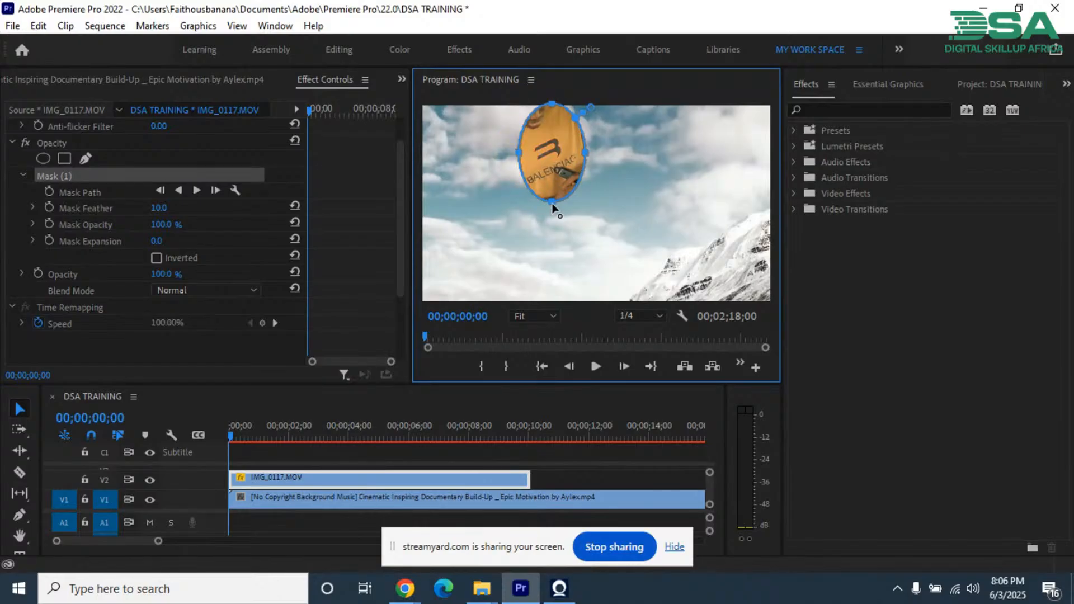
drag(552, 206, 549, 182)
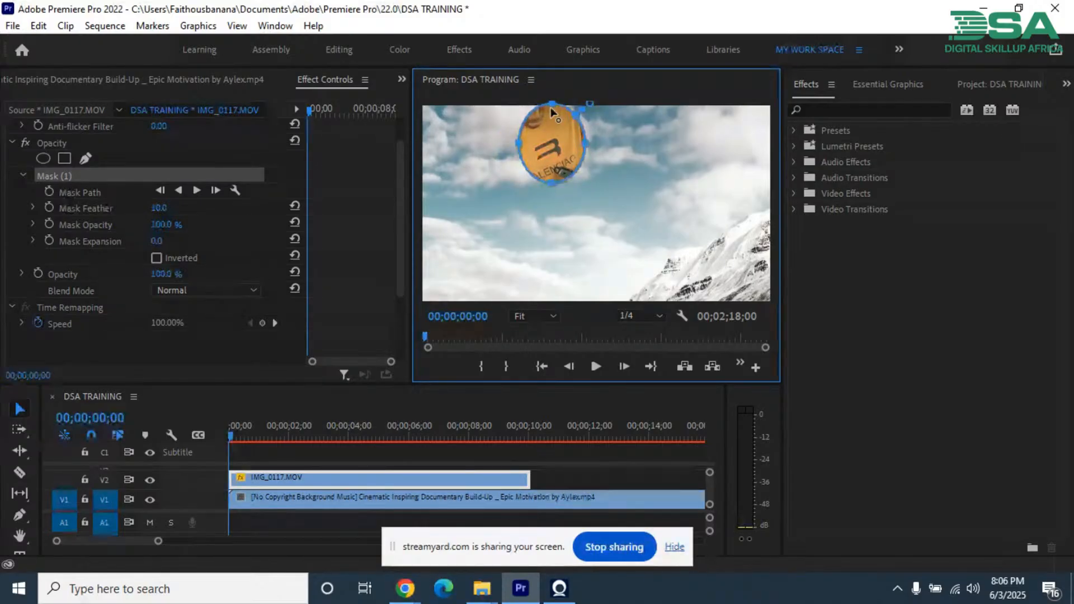
drag(549, 120, 539, 158)
drag(538, 159, 536, 157)
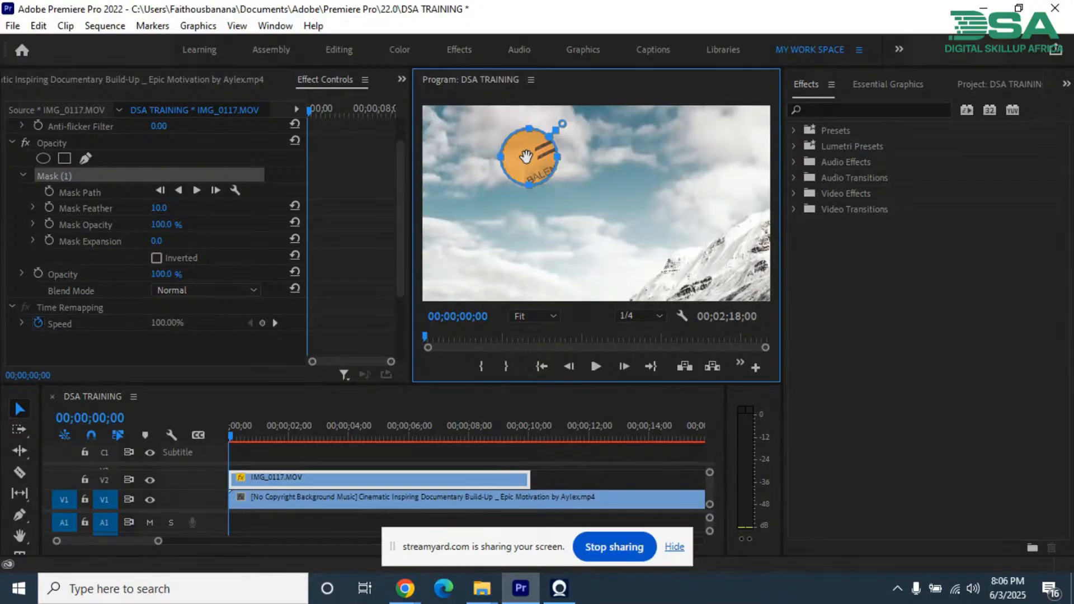
Step: Move the circular mask onto the seated man's face, return it to the barber's shirt, and invert it
drag(526, 156, 616, 224)
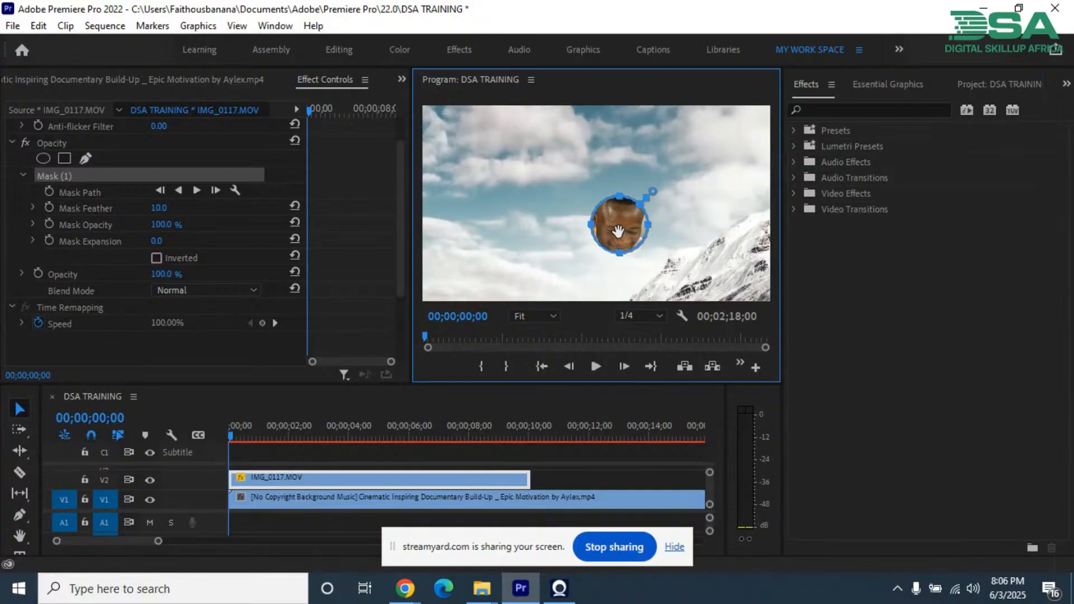
drag(618, 231, 533, 166)
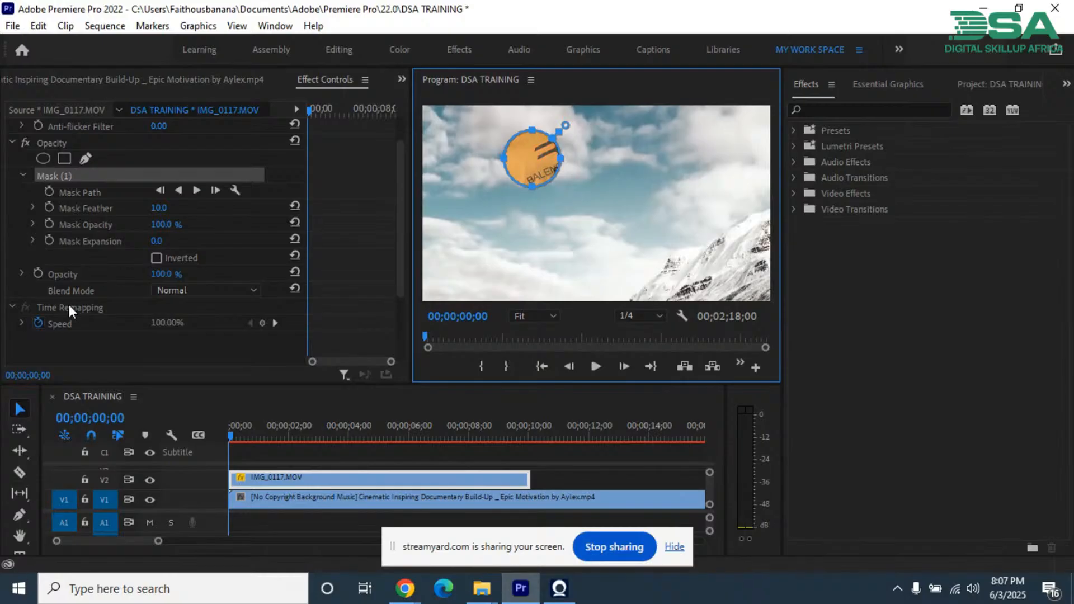
click(156, 258)
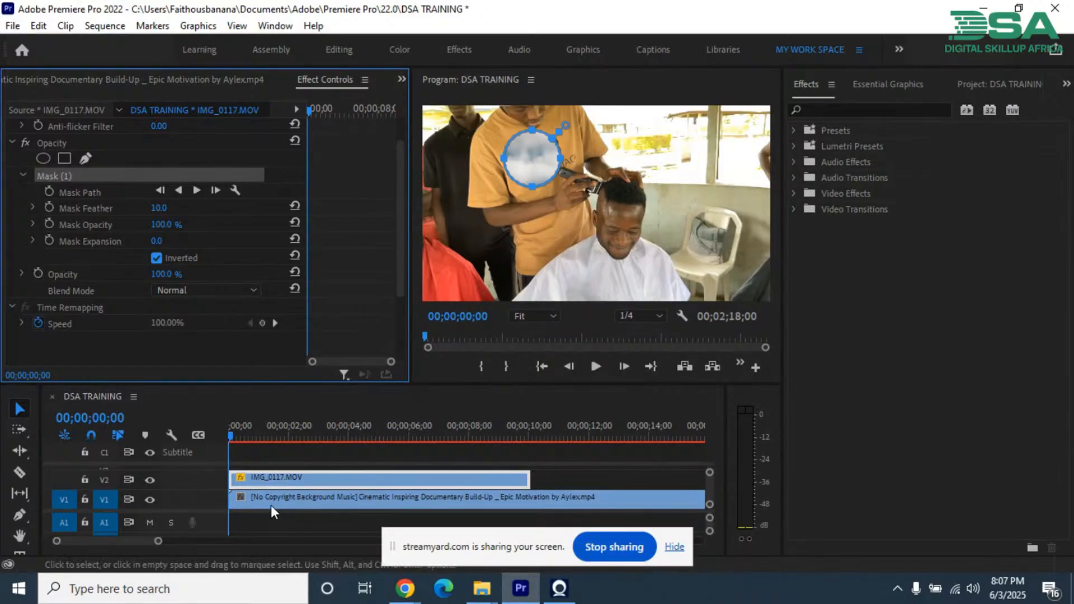
Step: Enlarge the timeline area and duplicate the masked IMG_0117.MOV clip from V2 onto V3
click(273, 484)
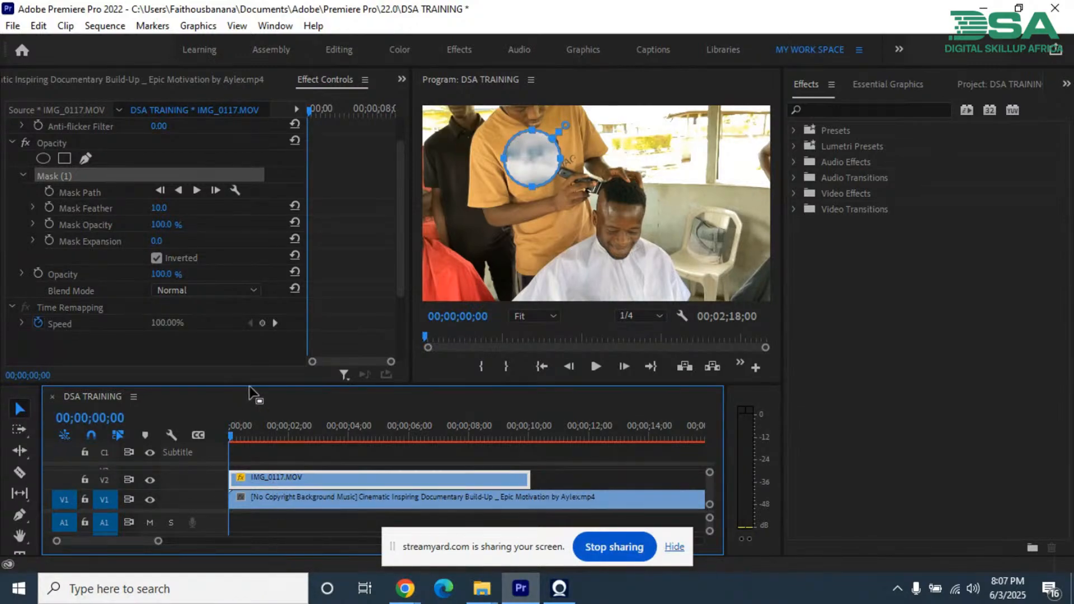
drag(249, 386, 249, 345)
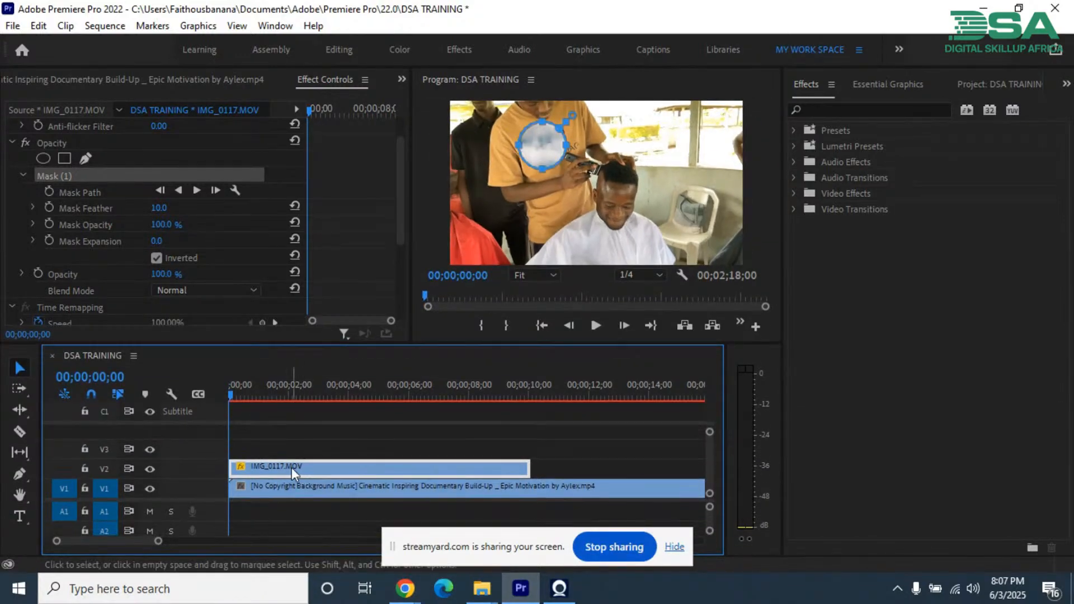
mouse_move(289, 465)
mouse_down()
mouse_move(285, 441)
mouse_move(283, 451)
mouse_up()
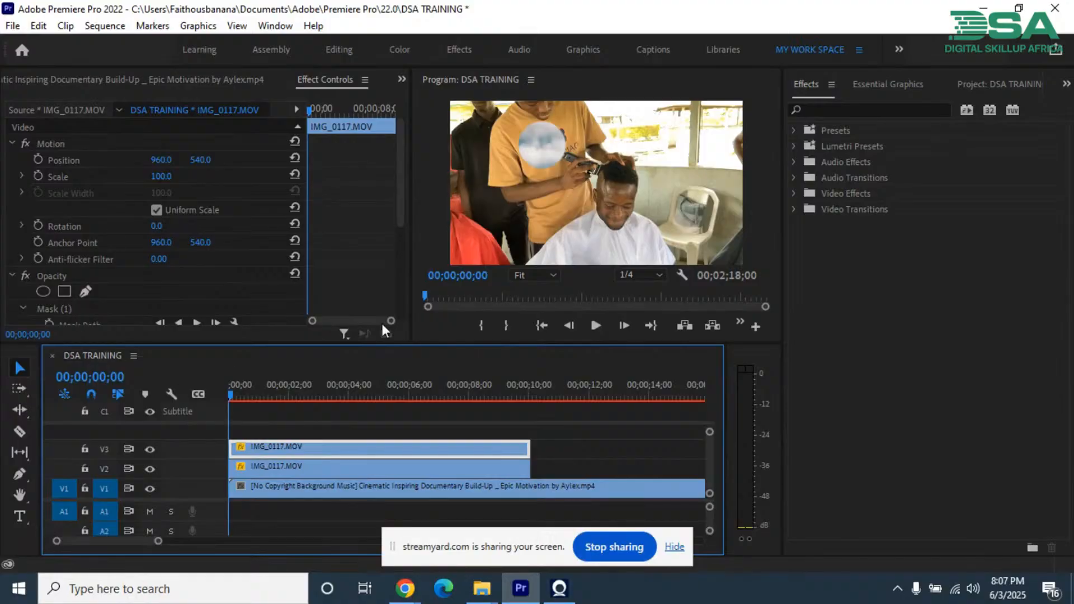
Step: Hide video track V3 to isolate the lower IMG_0117.MOV copy
click(264, 469)
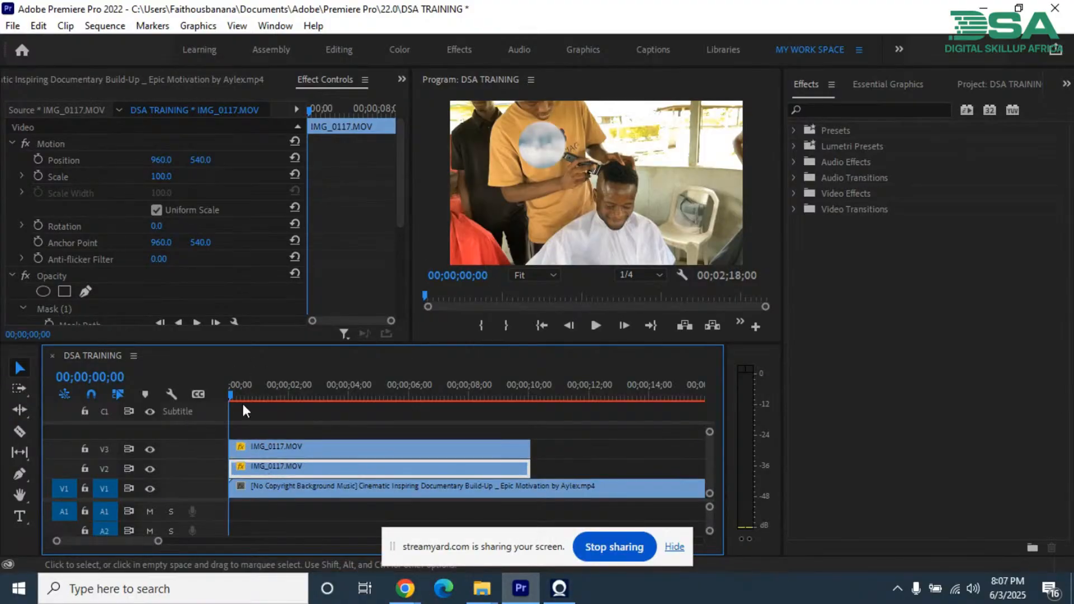
click(49, 143)
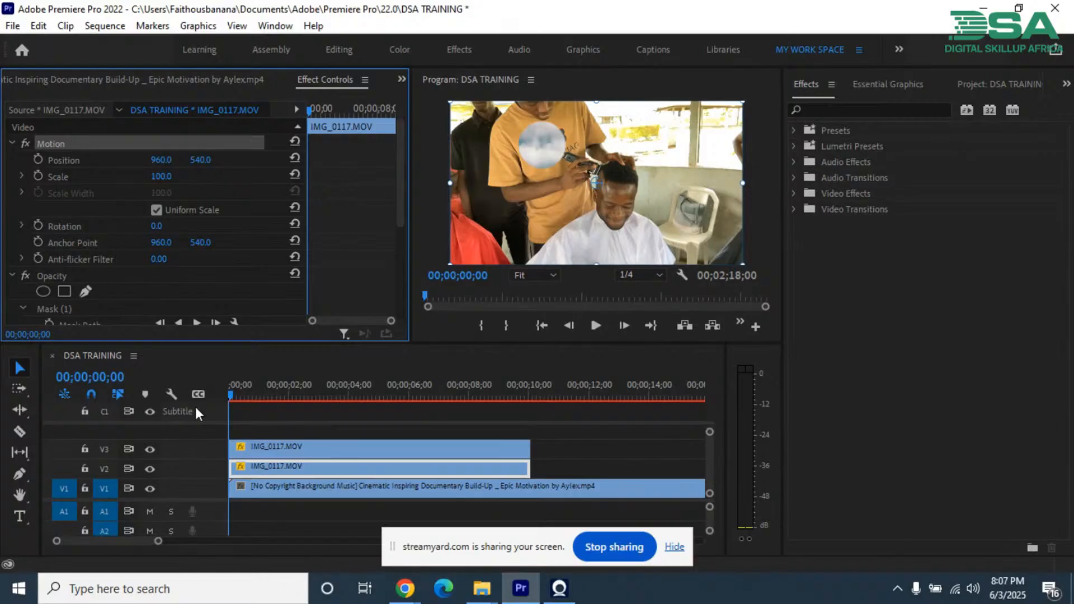
click(251, 452)
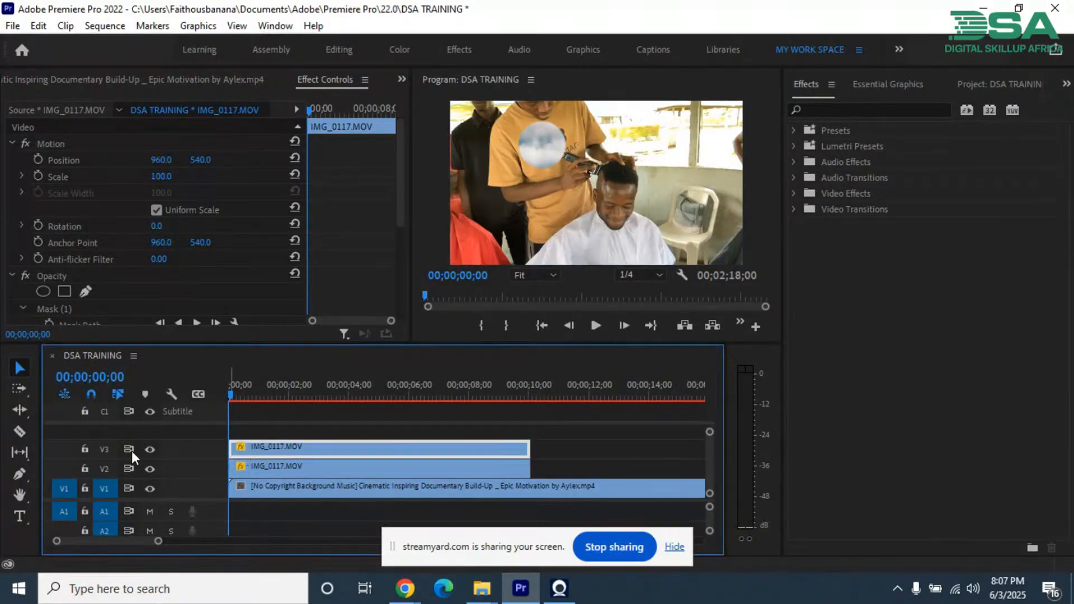
click(150, 449)
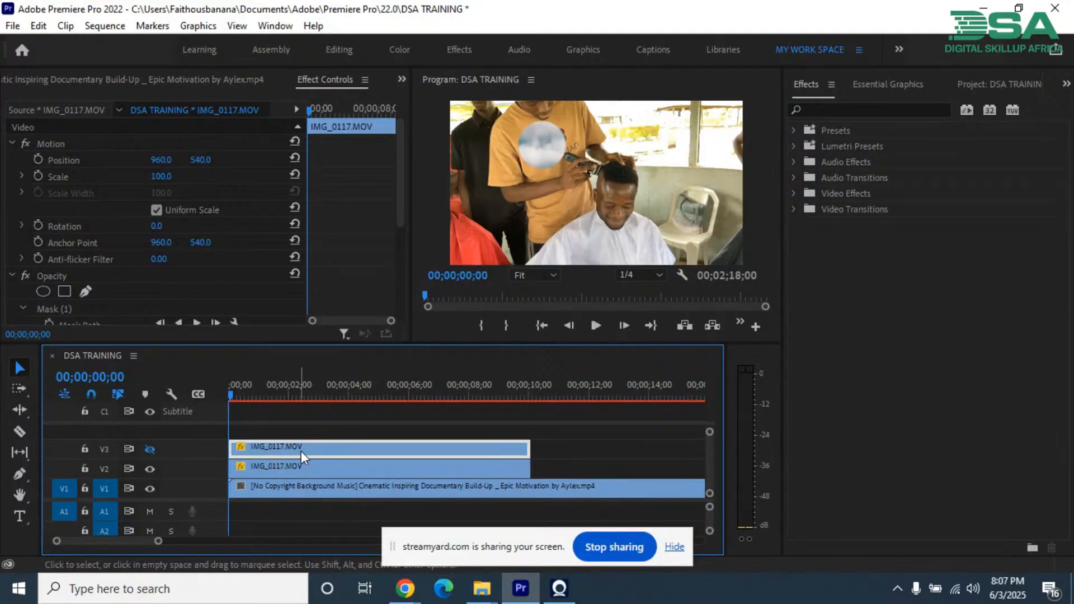
Step: Delete the inverted opacity mask from the IMG_0117.MOV copy on V2
click(294, 467)
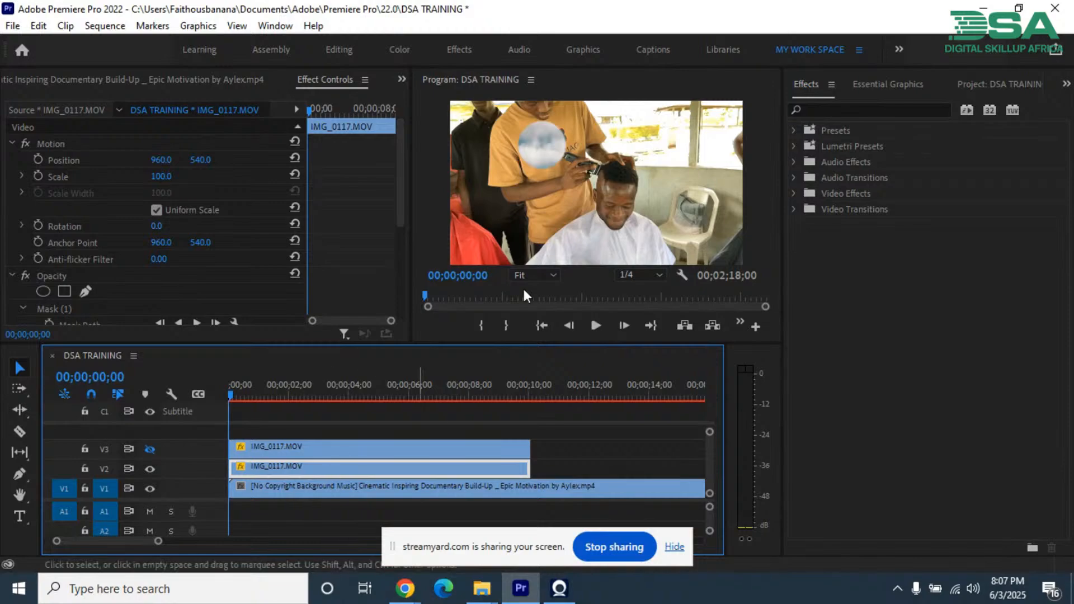
scroll(123, 269, down, 2)
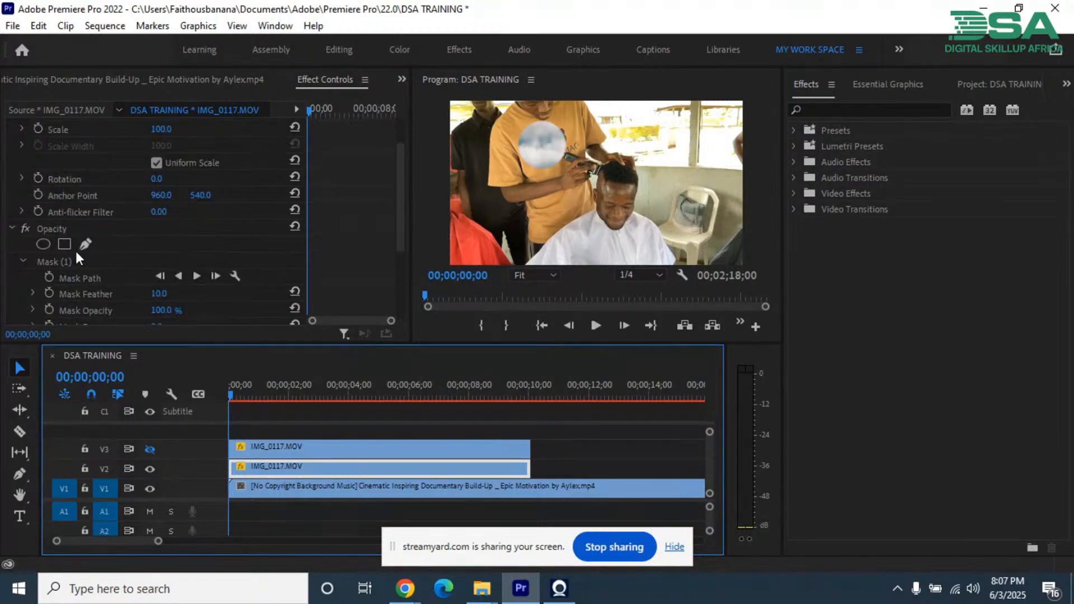
click(55, 228)
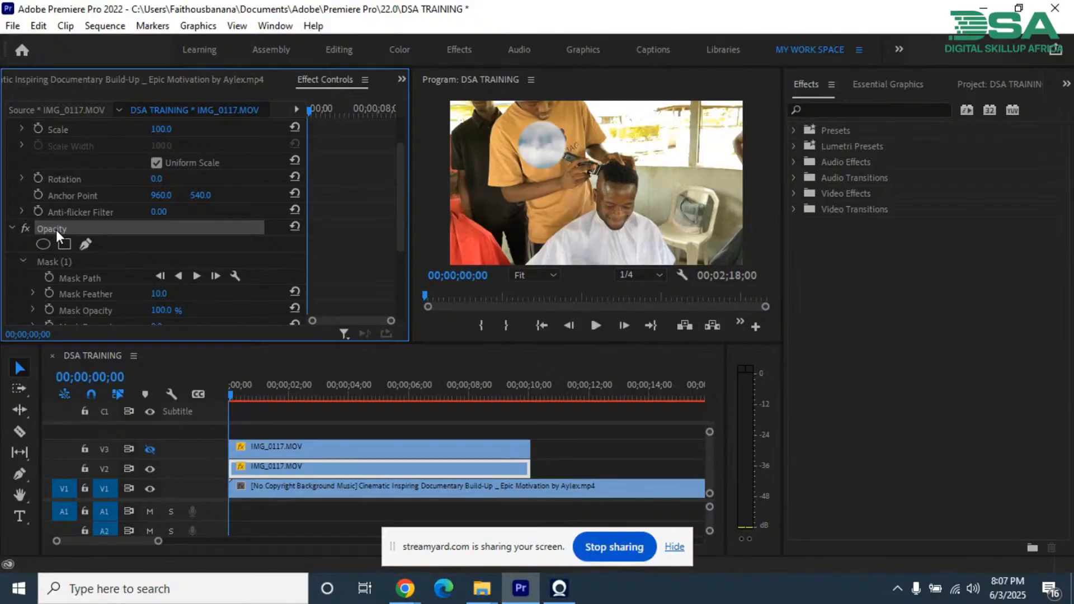
click(58, 261)
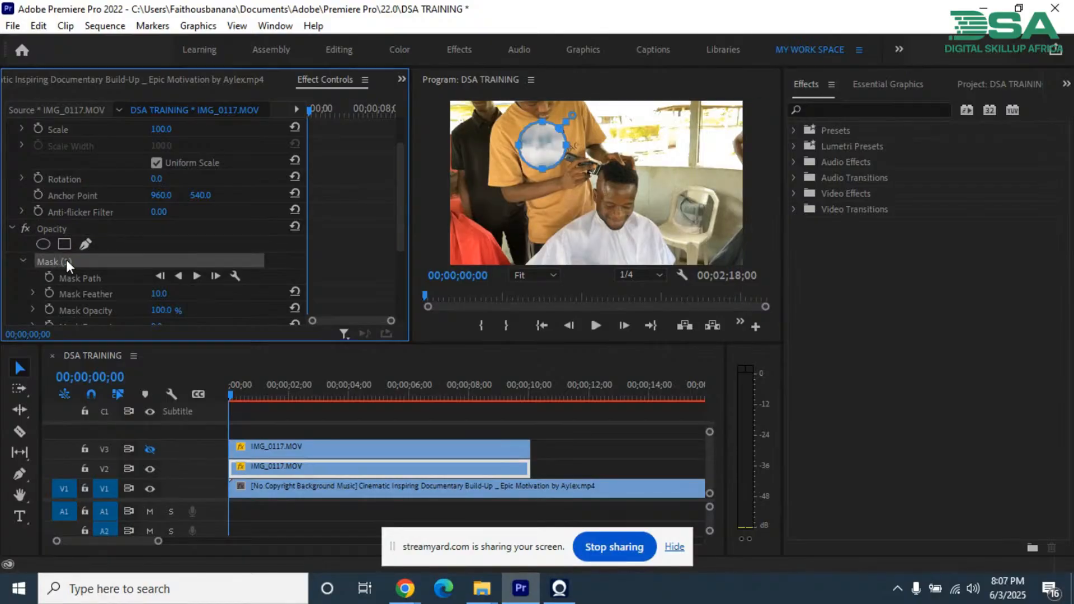
key(Delete)
Step: Add an elliptical opacity mask to the V2 clip and place it around the seated man's head
click(49, 230)
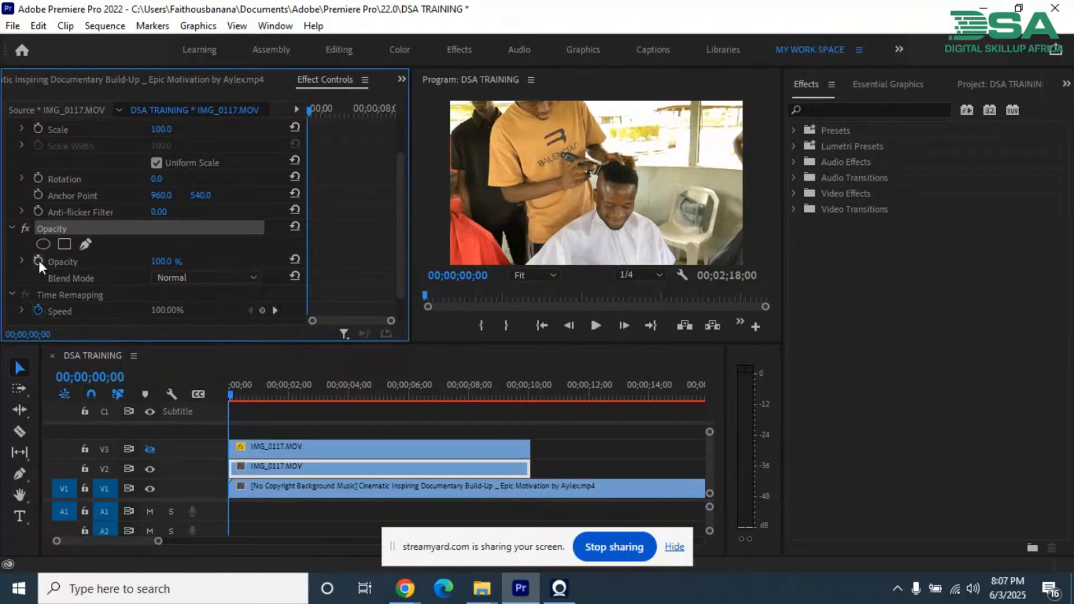
click(43, 244)
click(599, 189)
drag(601, 191, 620, 202)
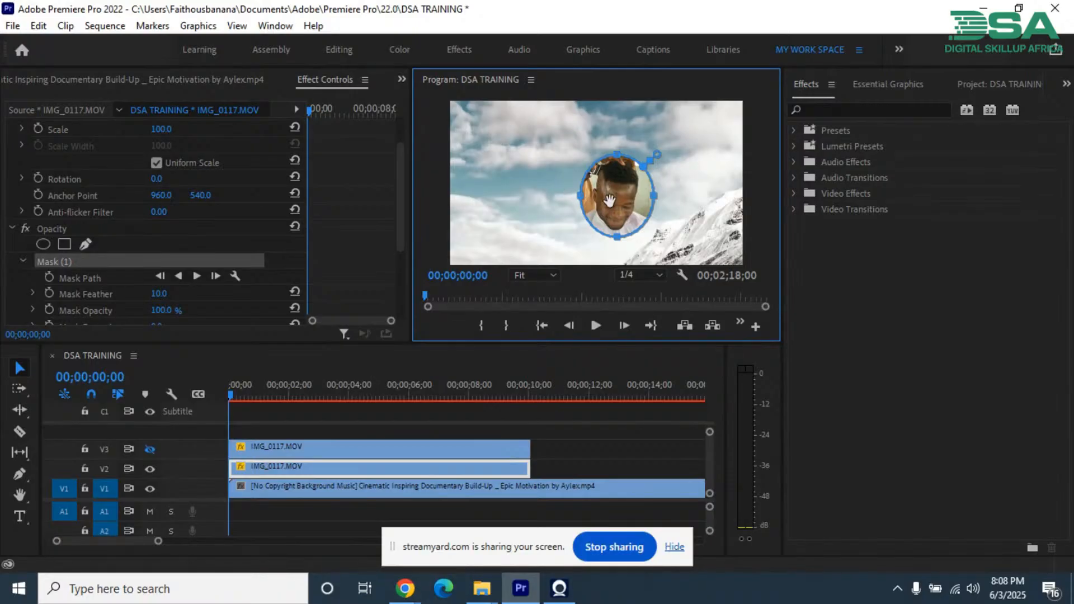
Step: Show track V3 again and move the V2 clip so the masked head fills the shirt's circular hole, at about 505.8, 183.4
click(150, 448)
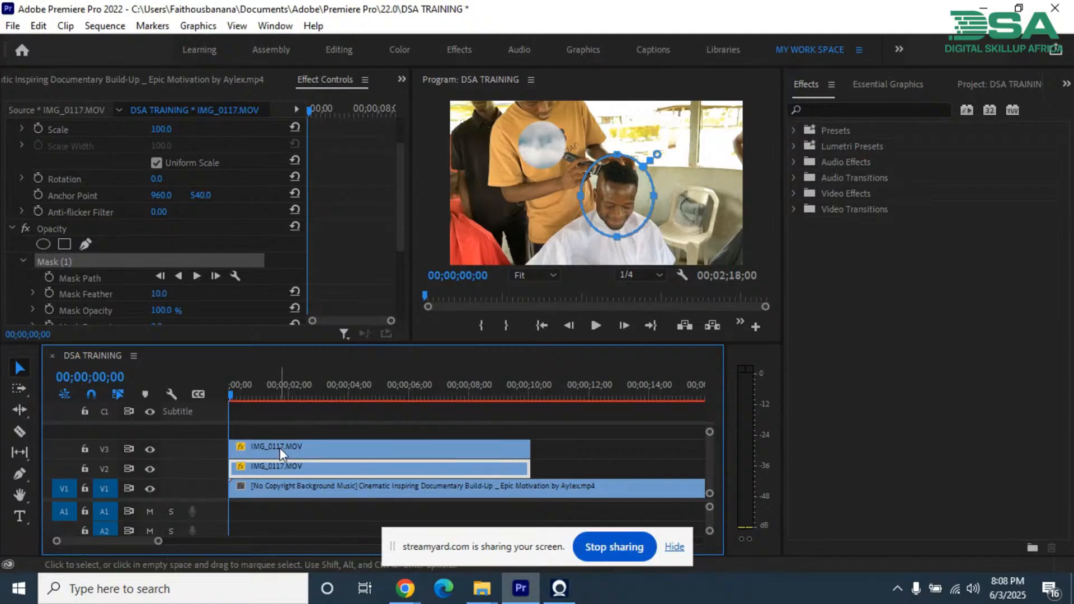
scroll(213, 153, up, 3)
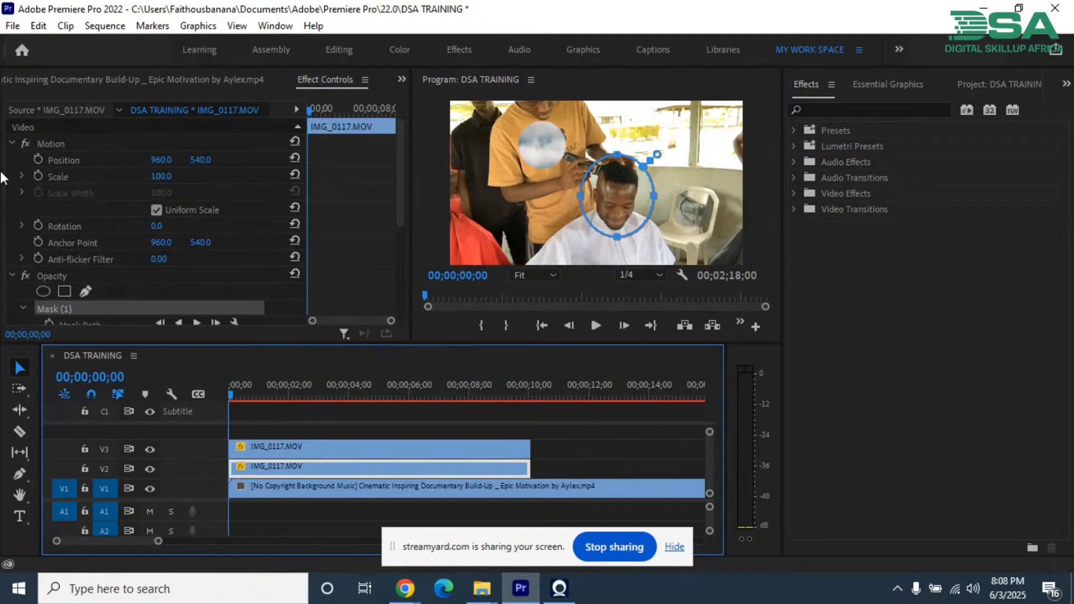
click(49, 148)
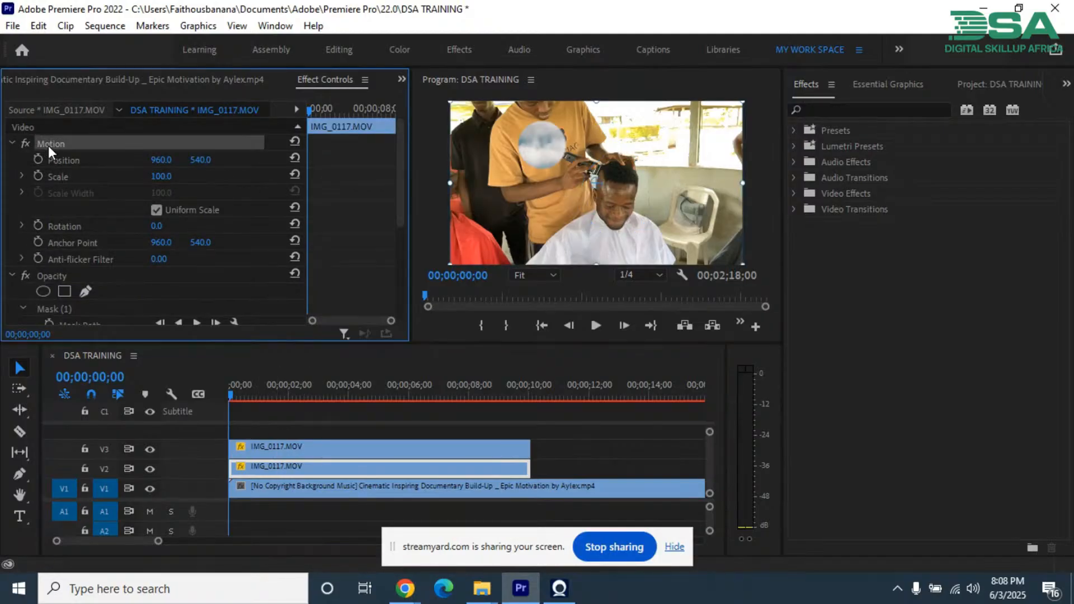
click(616, 200)
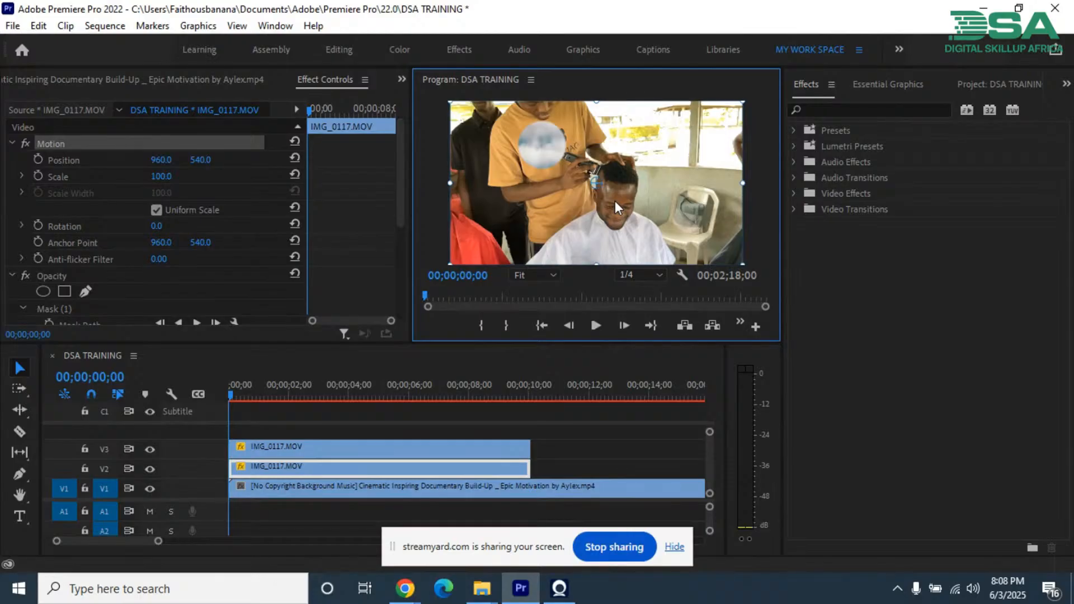
drag(616, 200, 545, 147)
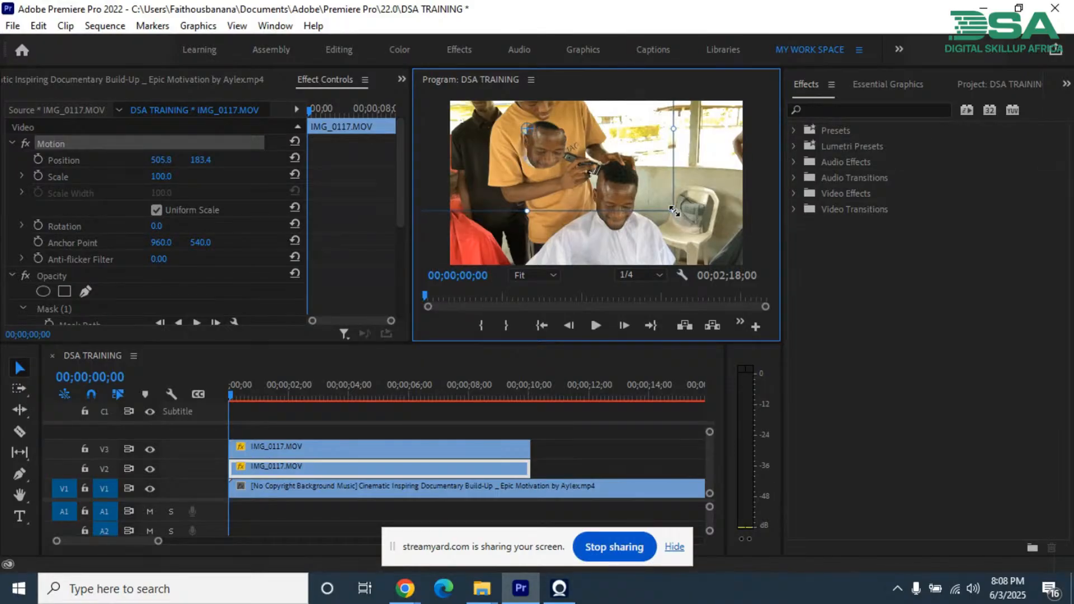
Step: Scale the V2 clip down to about 70.3 and recentre the head in the hole at about 526.5, 224.8
drag(674, 211, 631, 186)
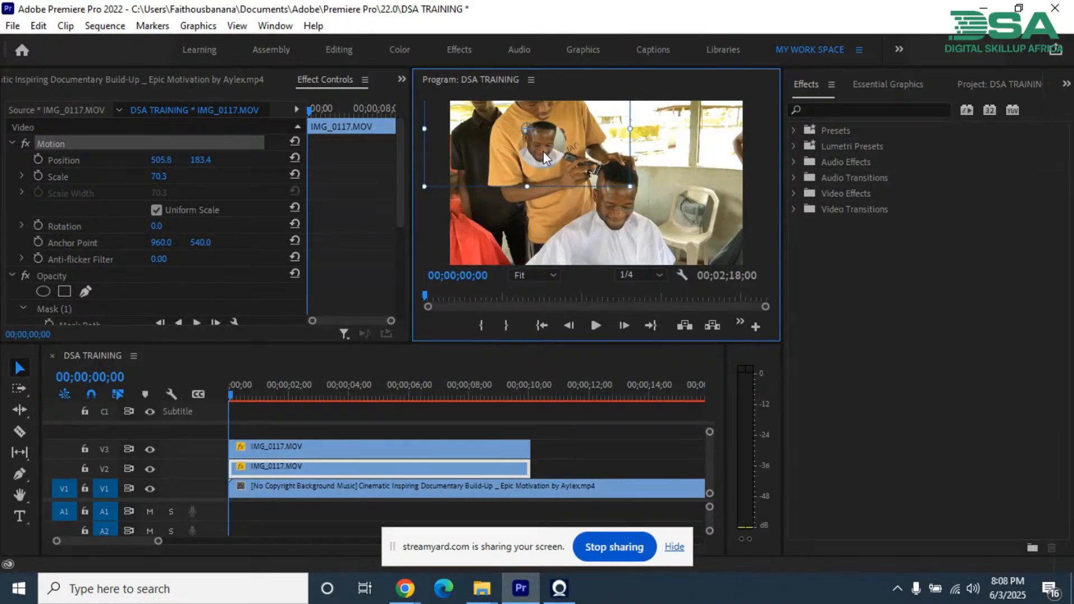
drag(543, 151, 545, 157)
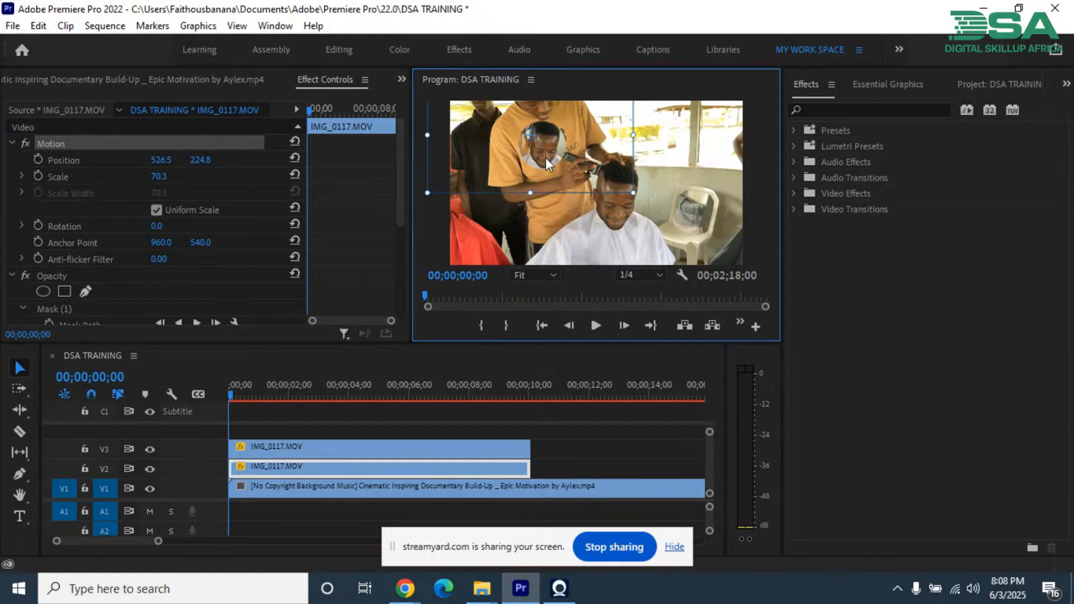
click(440, 242)
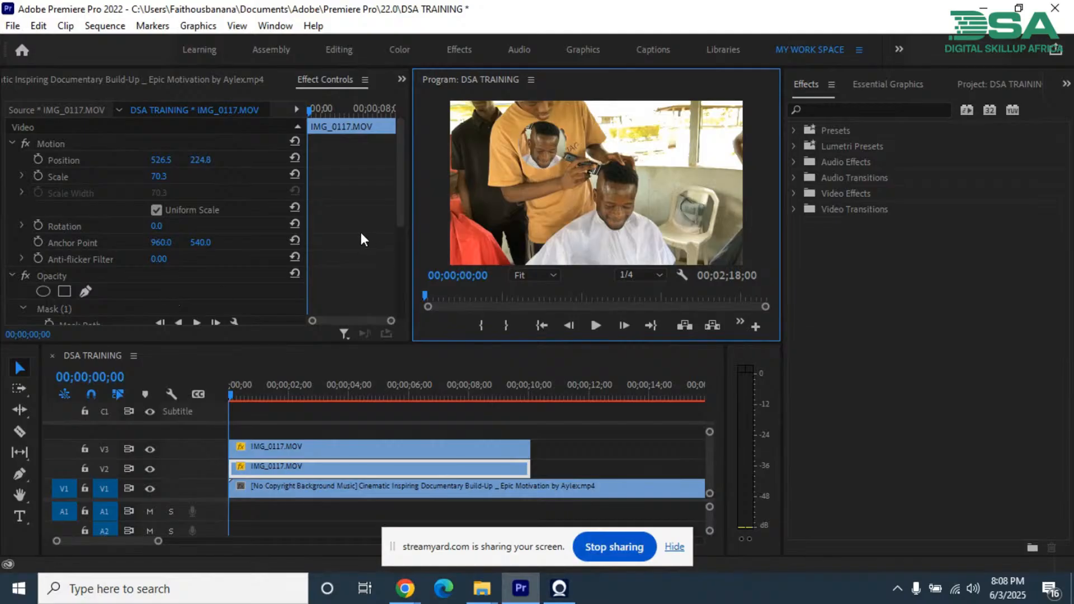
Step: Soften the mask edges with a feather of 19 on the V2 clip and 67 on the V3 clip
scroll(361, 240, down, 3)
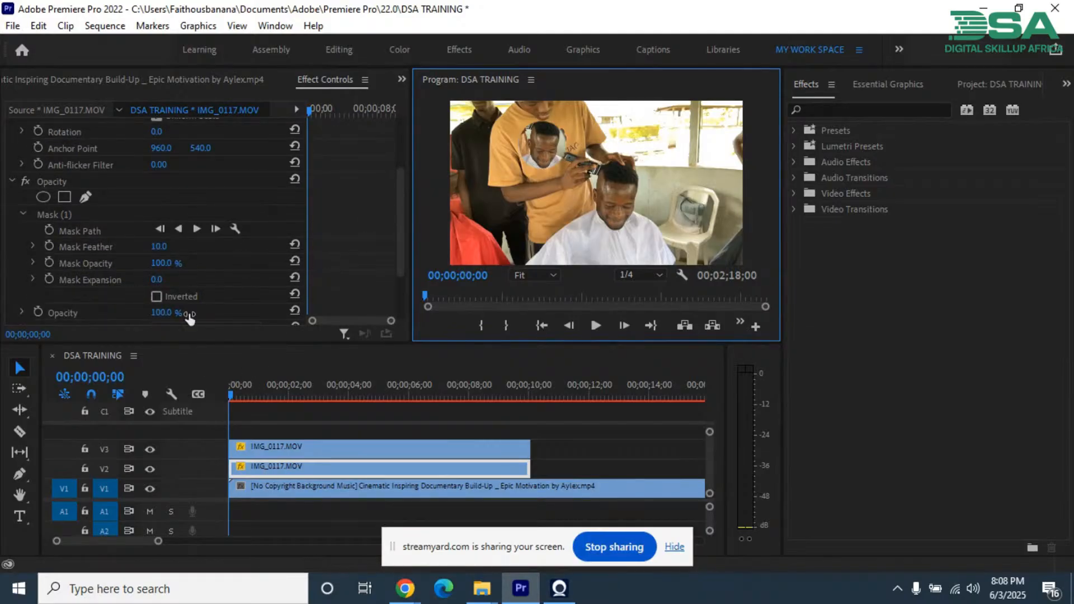
drag(154, 252, 156, 245)
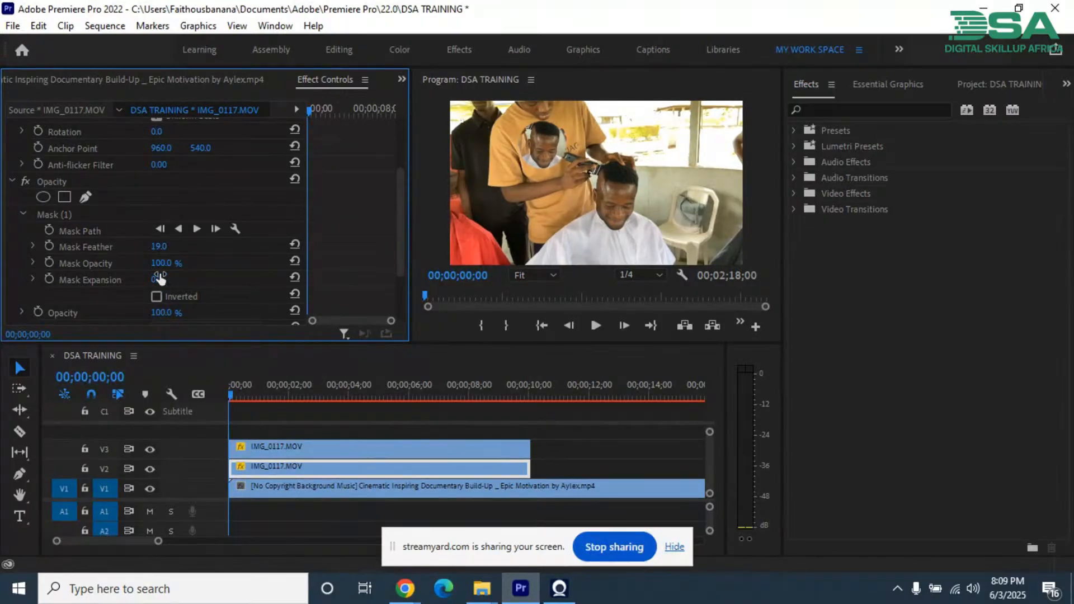
click(254, 450)
scroll(211, 273, down, 5)
mouse_move(155, 236)
mouse_down()
mouse_move(236, 246)
mouse_move(173, 244)
mouse_up()
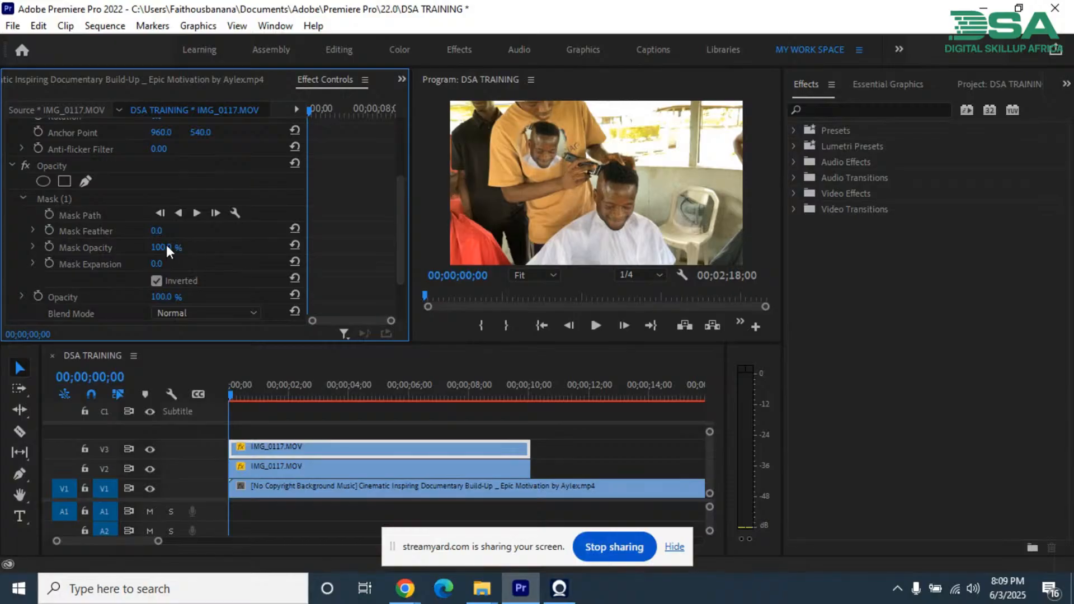
drag(85, 246, 166, 244)
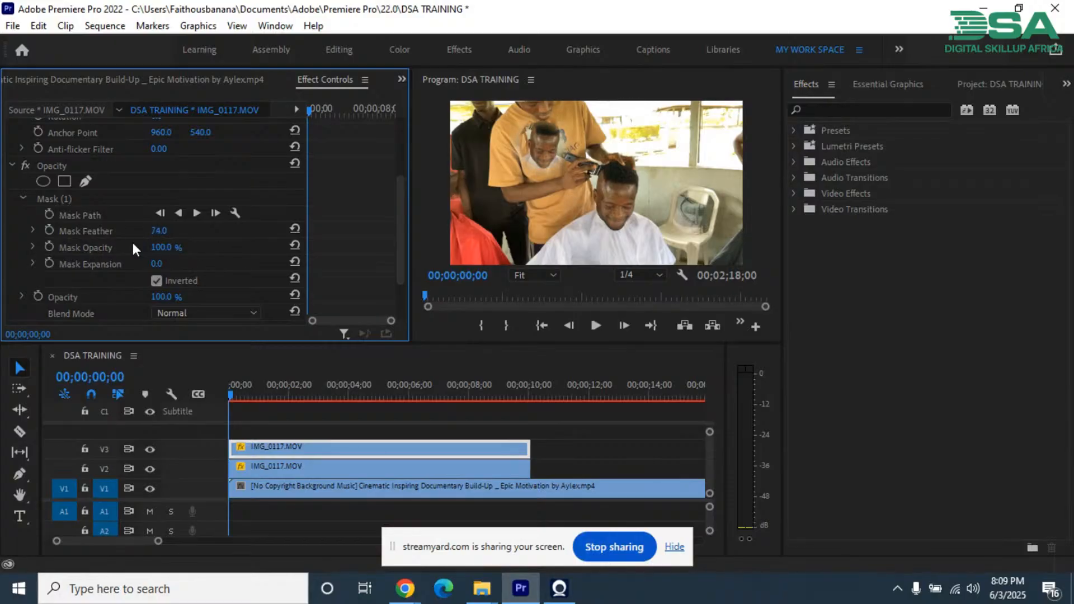
click(563, 450)
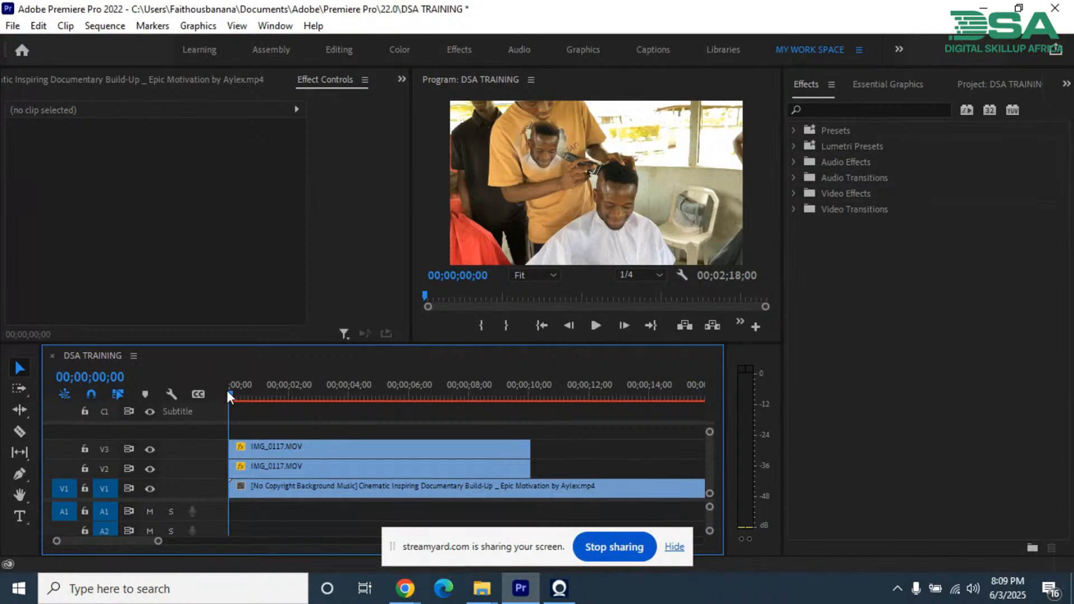
Step: Scrub through the opening of the sequence to preview the composite and return to the start
drag(230, 393, 278, 395)
key(Home)
click(402, 78)
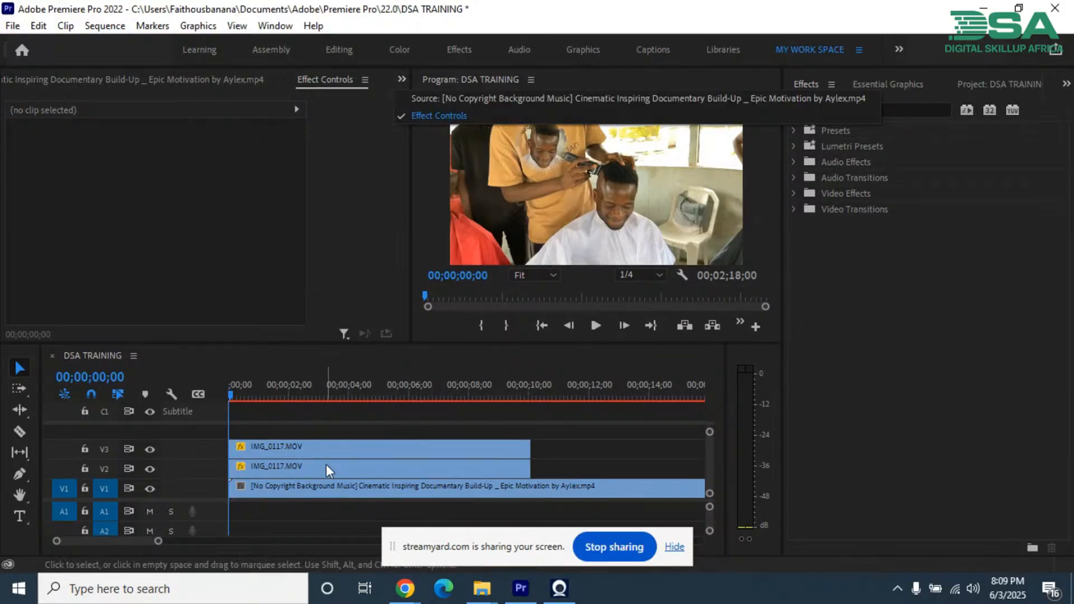
Step: Vary the mask expansion on the V3 clip's inverted opacity mask, trying 123 and -61 before settling on 23
click(323, 450)
click(322, 448)
scroll(360, 263, down, 8)
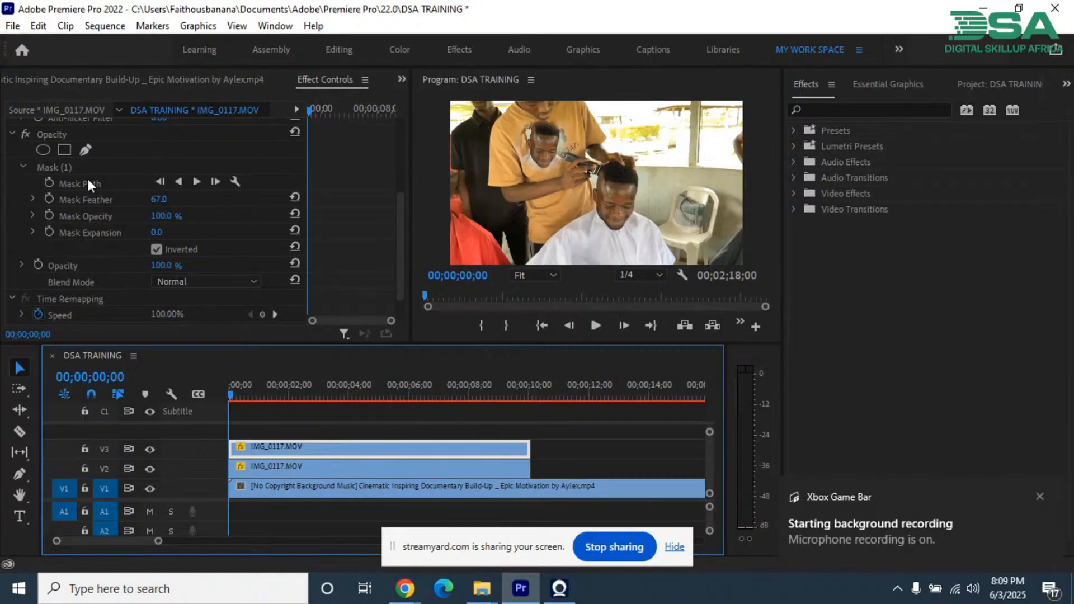
click(156, 248)
drag(158, 232, 471, 217)
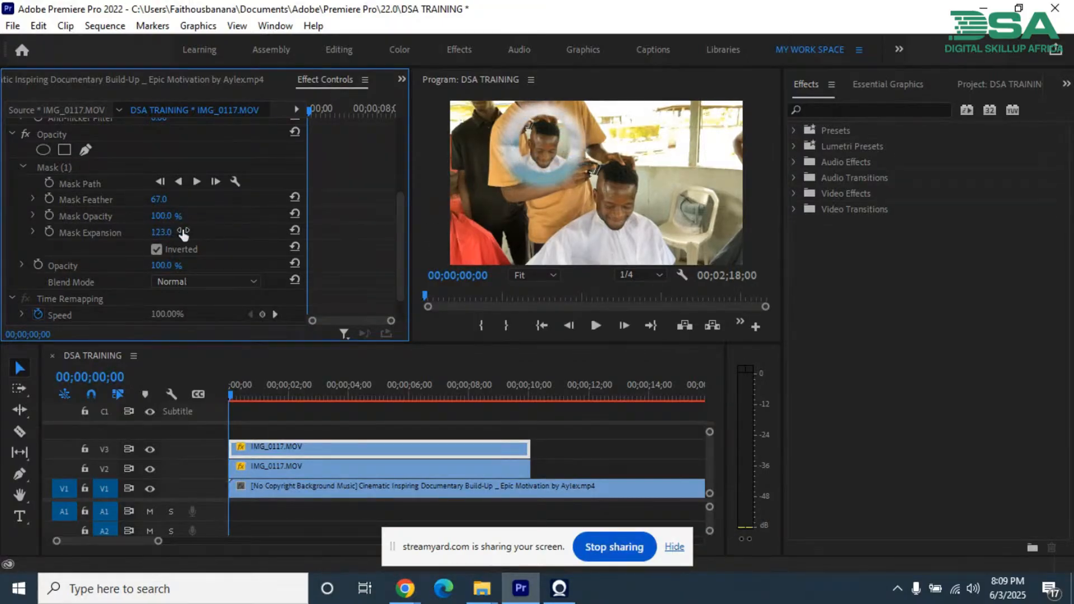
drag(159, 238, 35, 193)
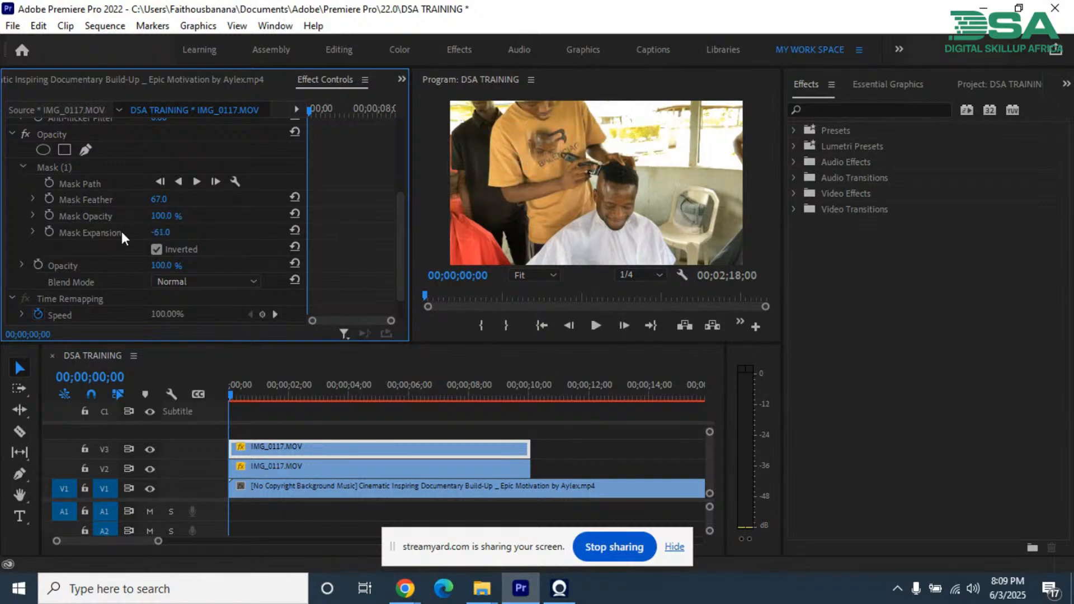
drag(182, 232, 311, 237)
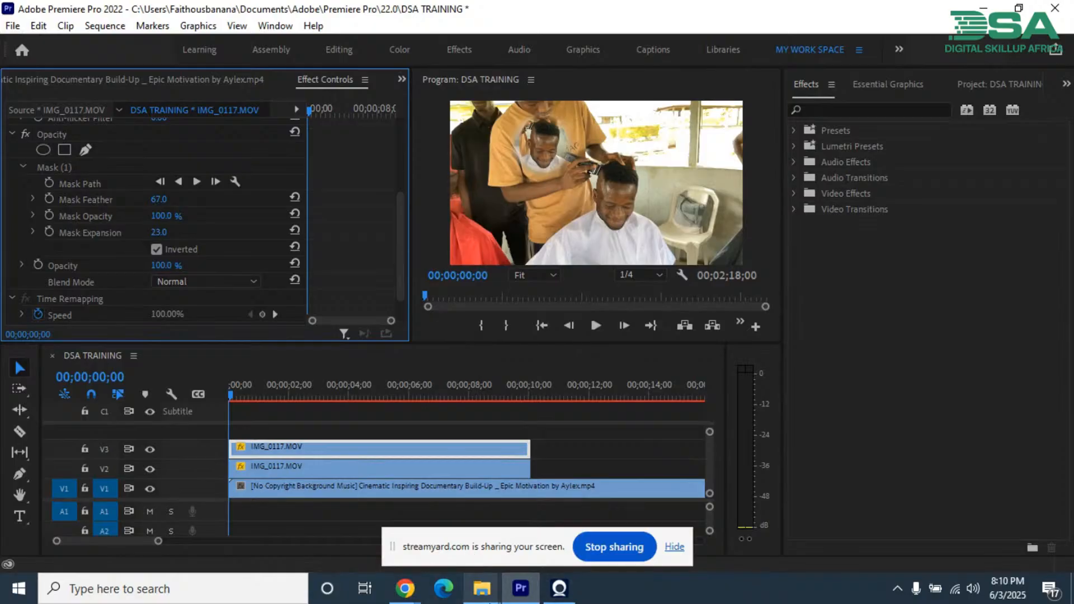
Step: Switch to the StreamYard studio in Chrome and check the latest viewer comments
mouse_move(404, 590)
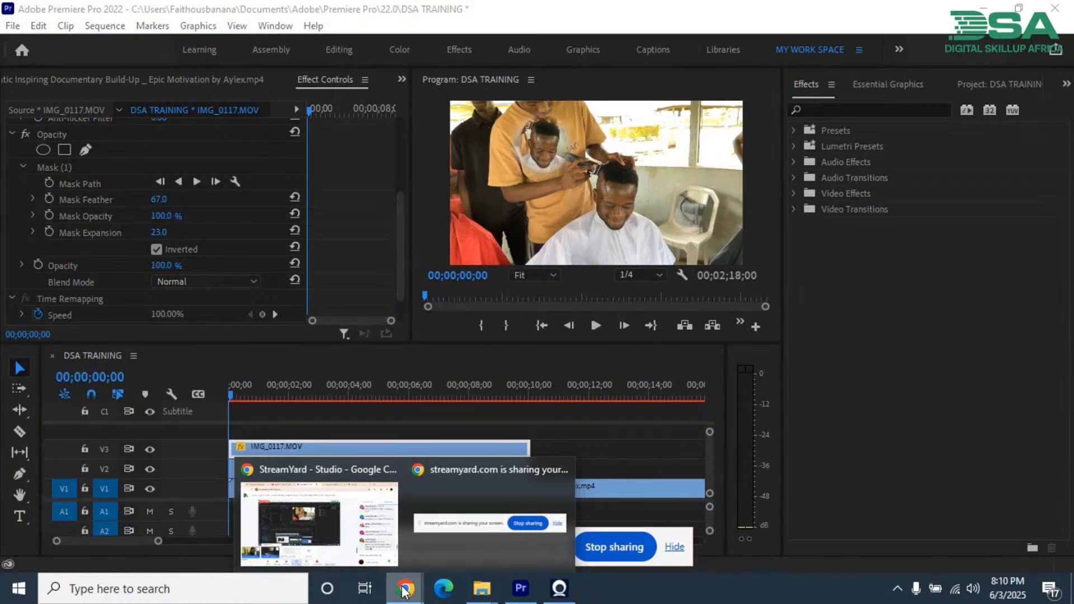
click(366, 493)
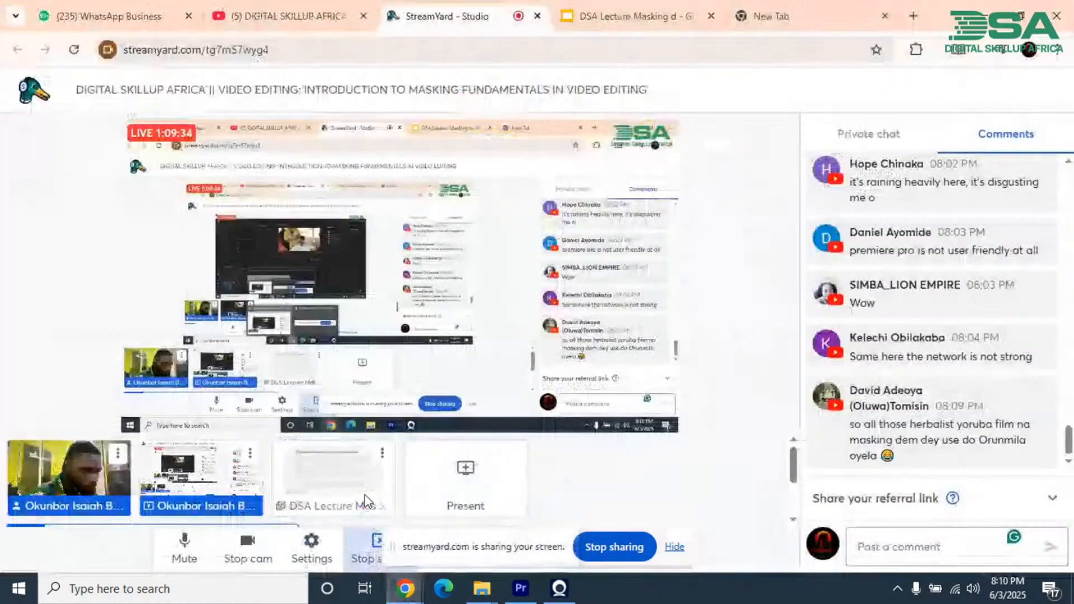
scroll(992, 391, down, 1)
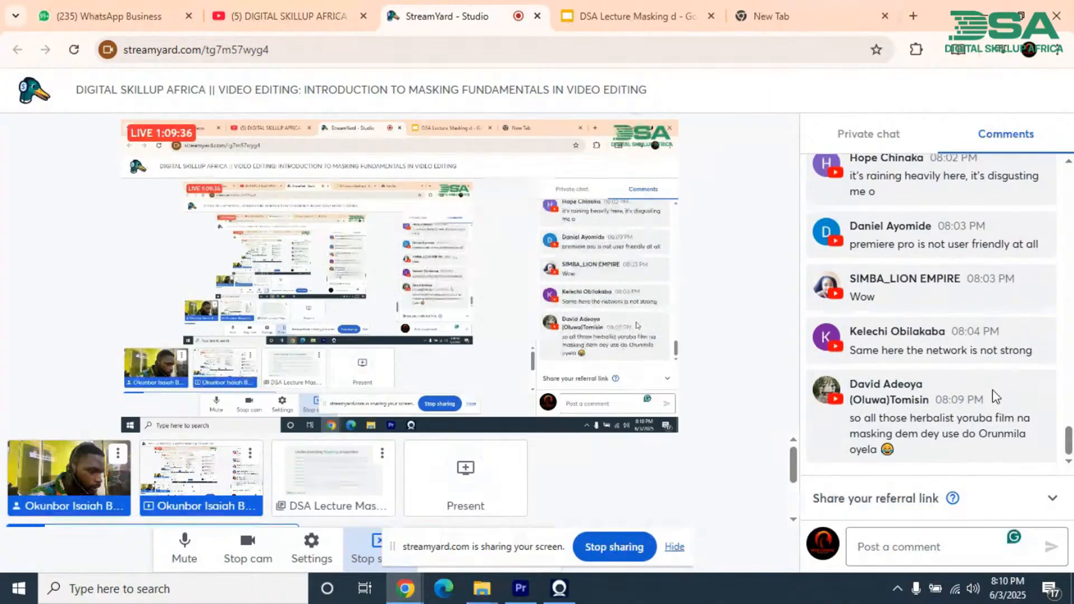
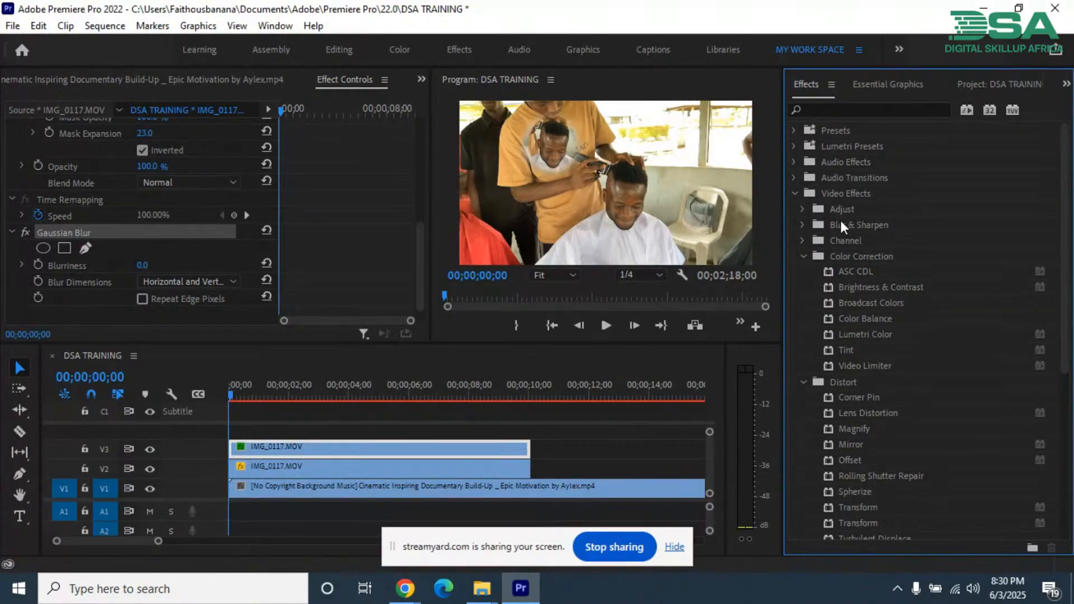
Step: Collapse the Distort and Color Correction effect groups, expand Blur & Sharpen, and apply Gaussian Blur to the V3 clip
click(807, 255)
click(807, 272)
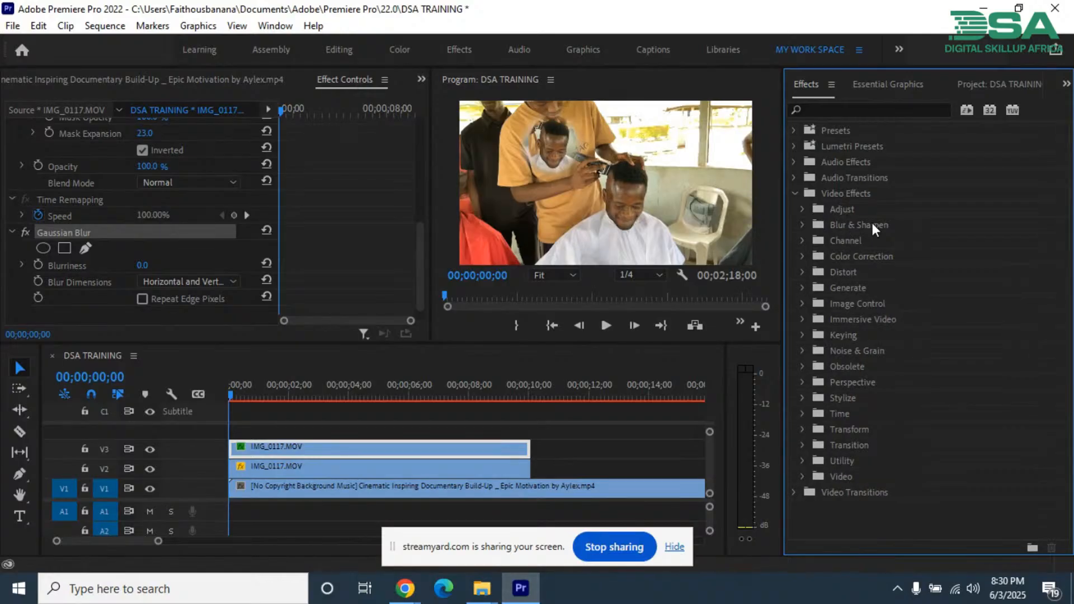
click(803, 223)
click(861, 272)
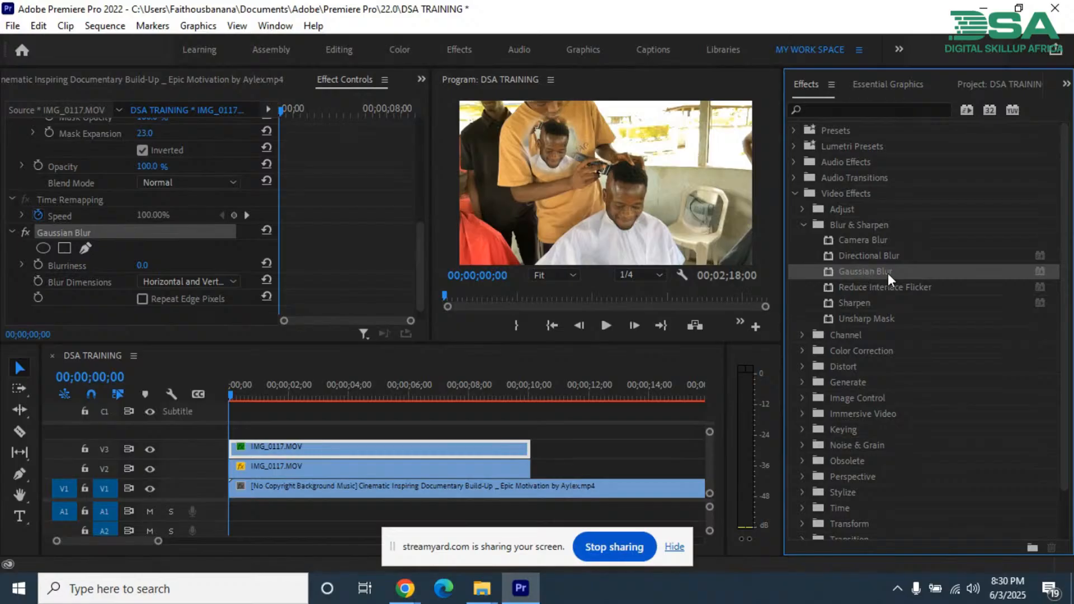
drag(864, 272, 311, 450)
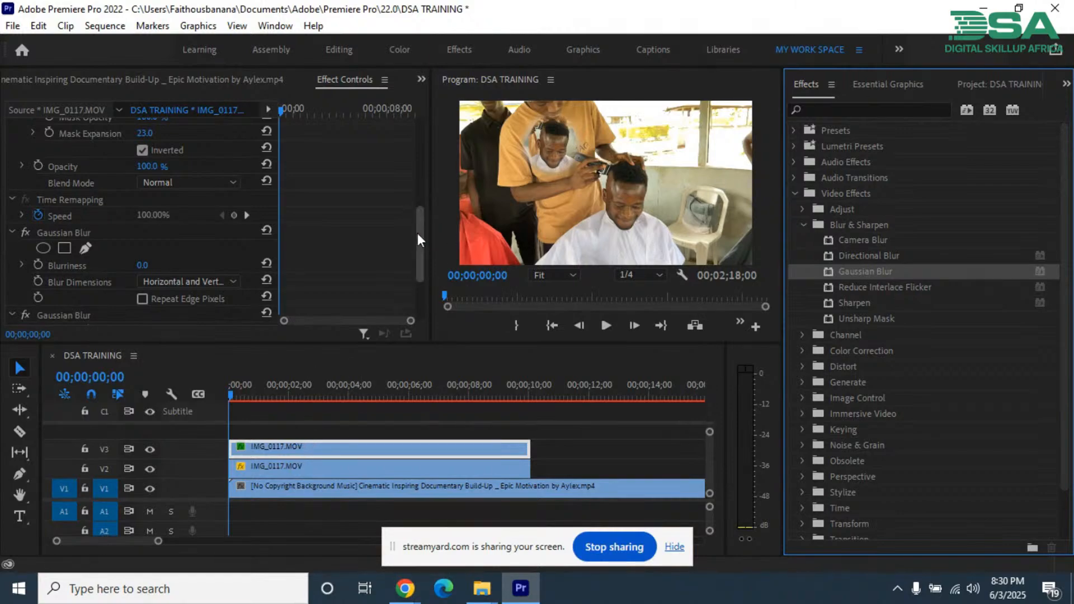
drag(417, 232, 412, 287)
Step: Hide and show the V3 and V2 tracks one at a time to compare what each layer contributes to the composite
click(293, 442)
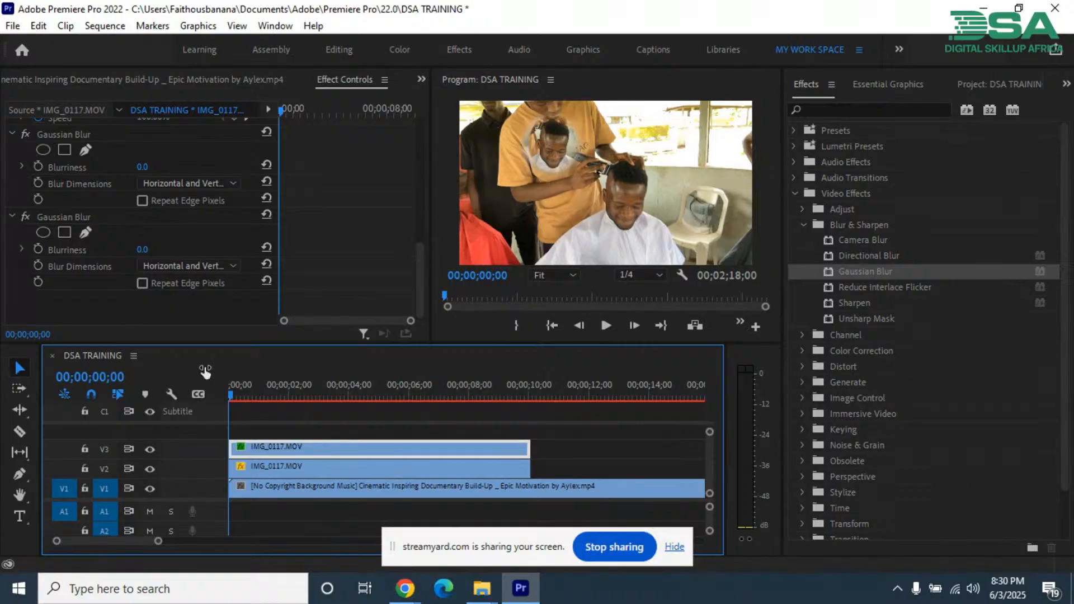
click(150, 449)
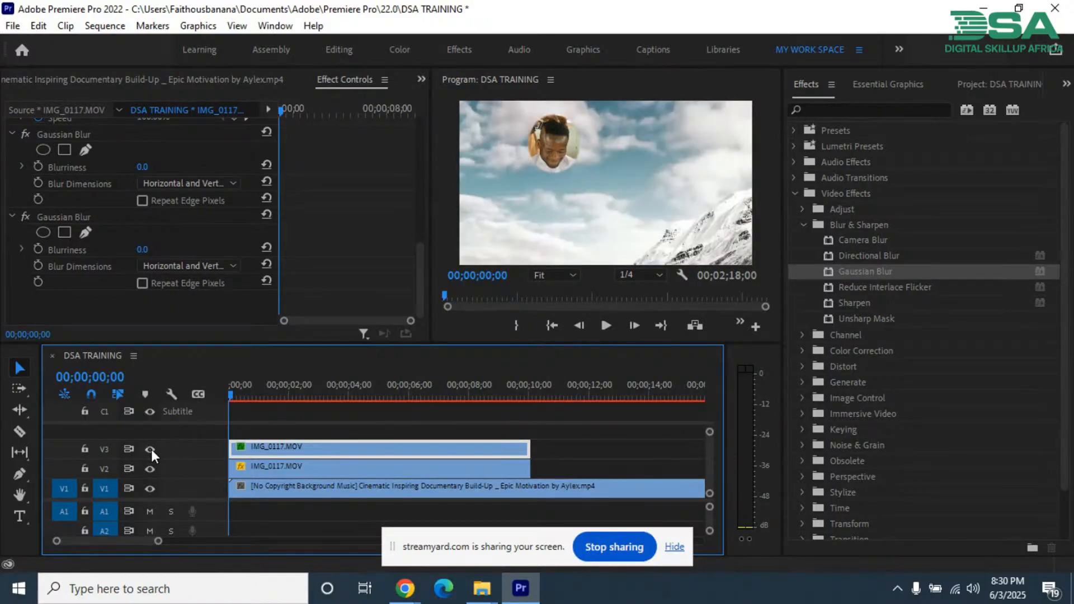
click(149, 449)
click(285, 466)
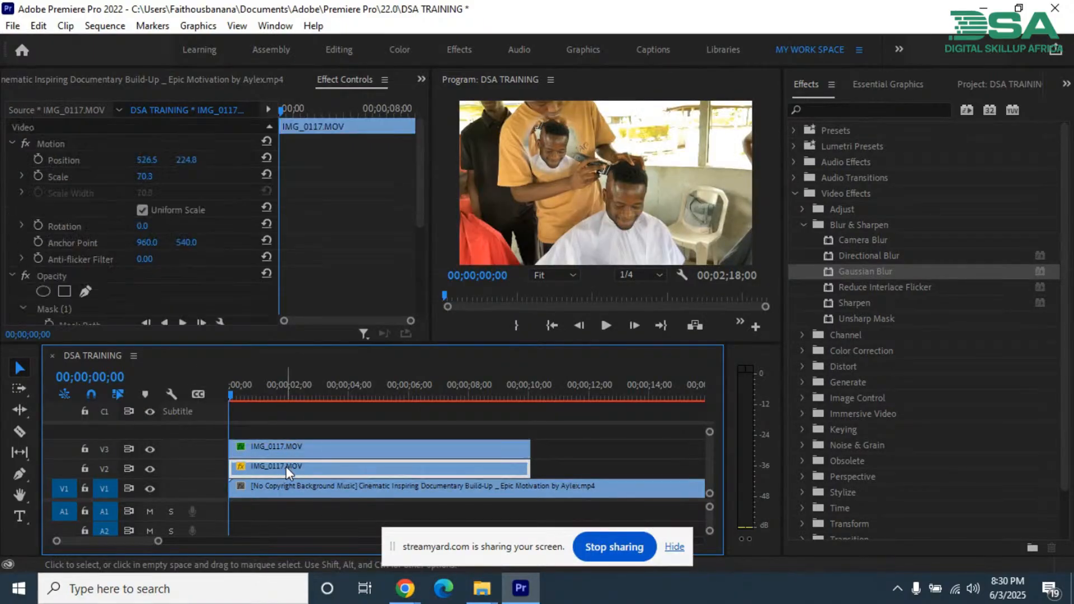
click(151, 470)
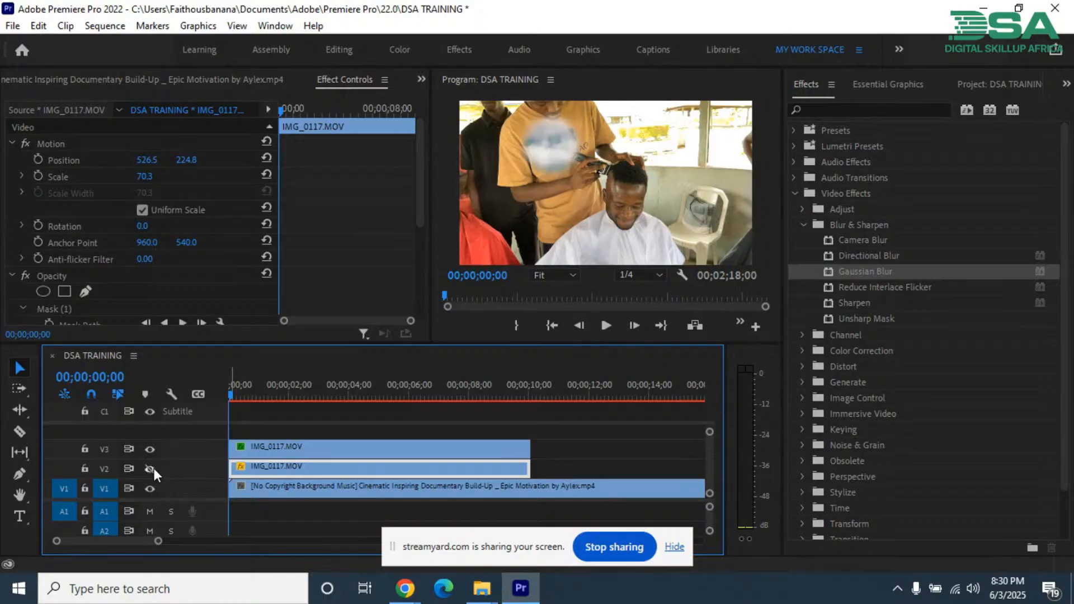
click(153, 468)
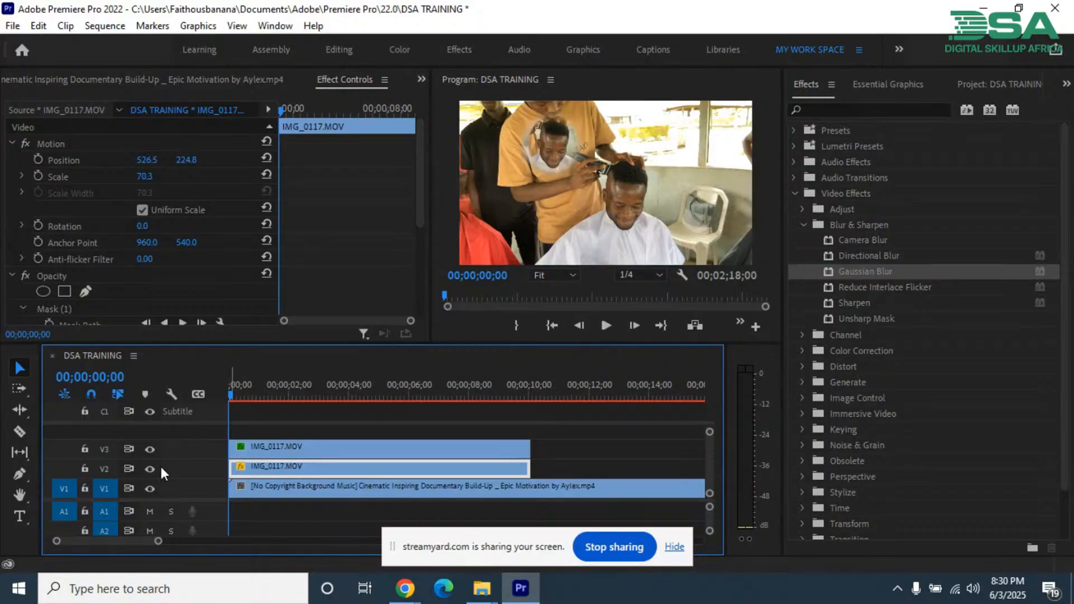
Step: Try a blurriness of 349 on the V3 clip's second Gaussian Blur and return it to 0
click(330, 449)
scroll(366, 200, down, 5)
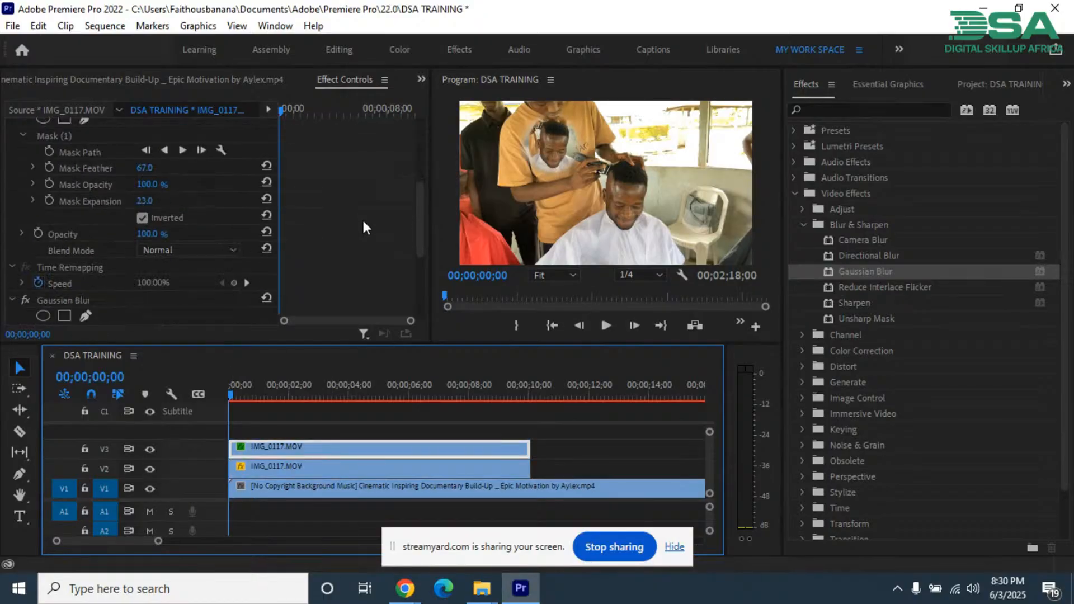
scroll(321, 260, down, 2)
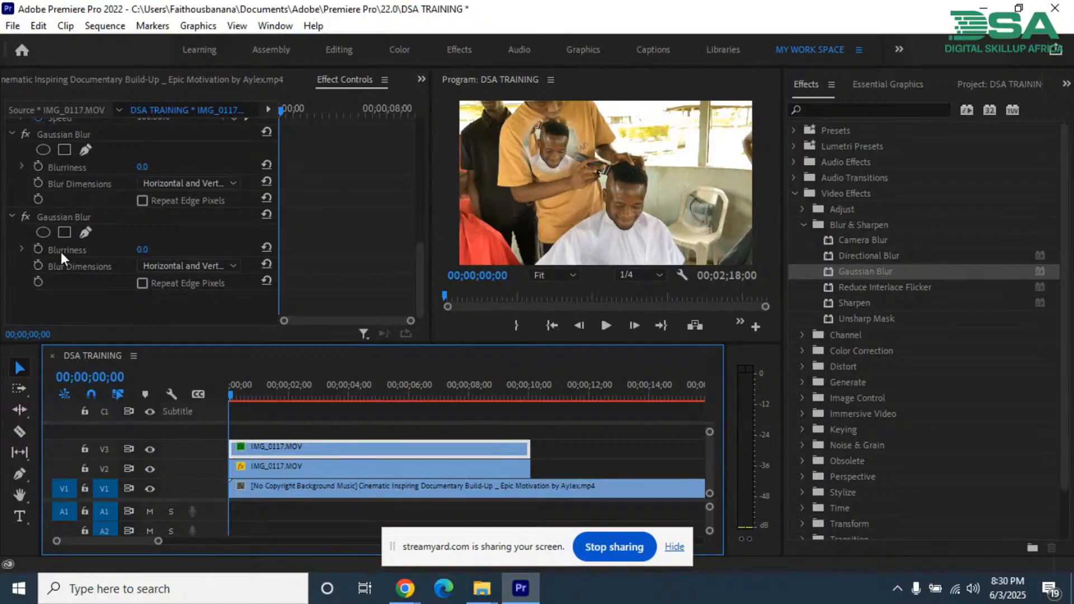
click(54, 215)
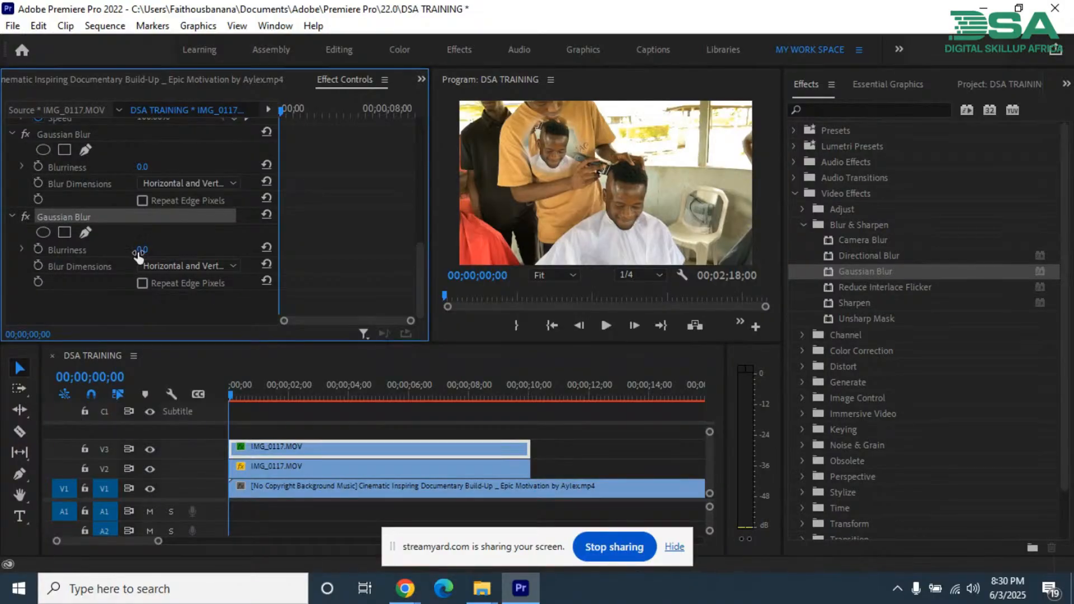
drag(145, 253, 392, 186)
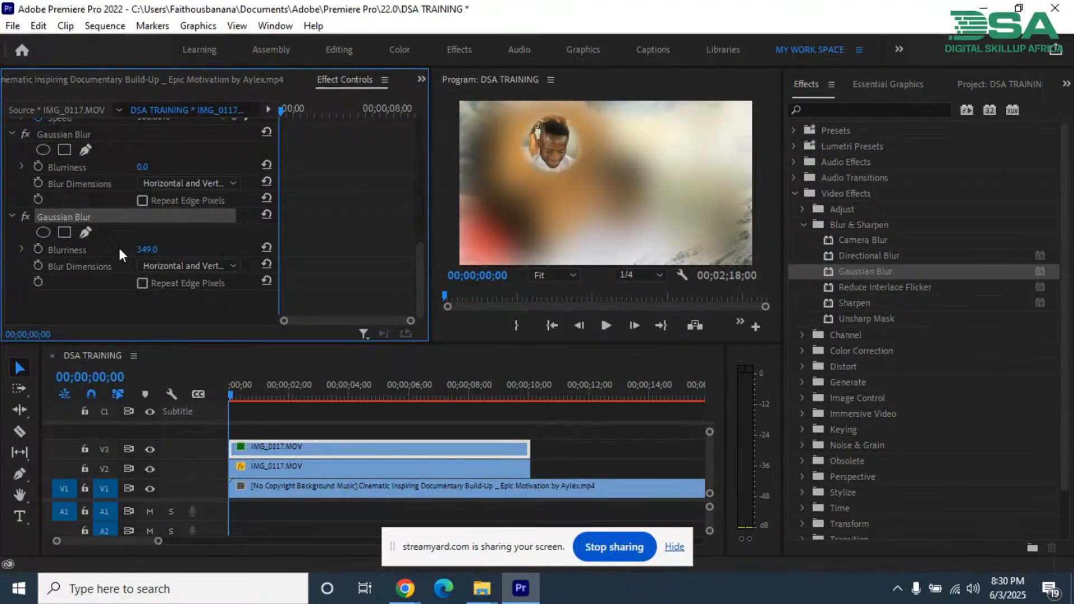
drag(150, 252, 27, 239)
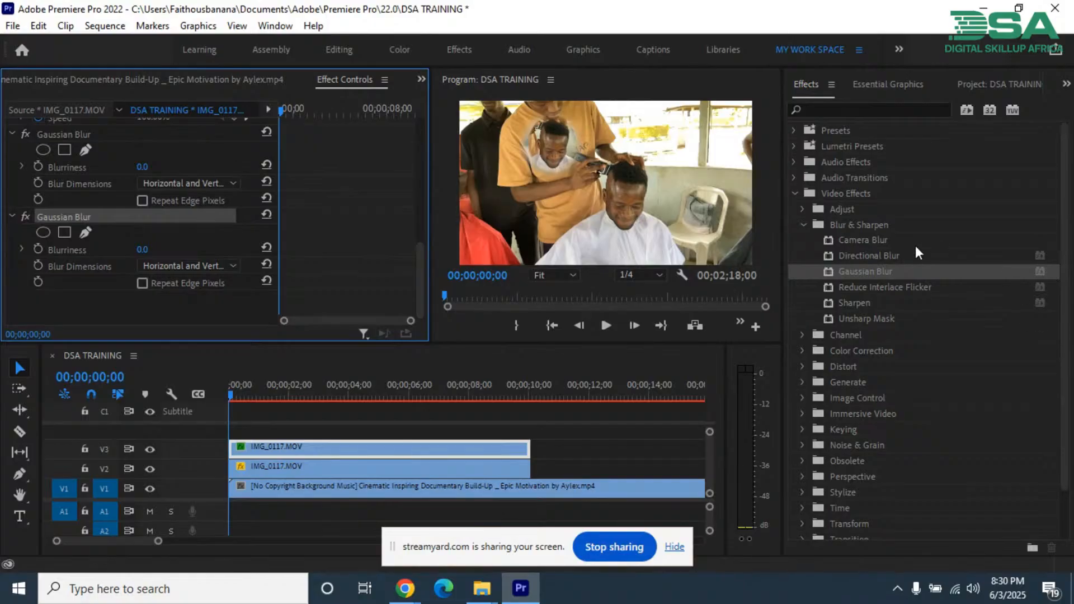
Step: Apply Camera Blur to the V3 clip with a percent blur of 69 and delete the second Gaussian Blur
drag(870, 240, 151, 304)
scroll(153, 297, down, 2)
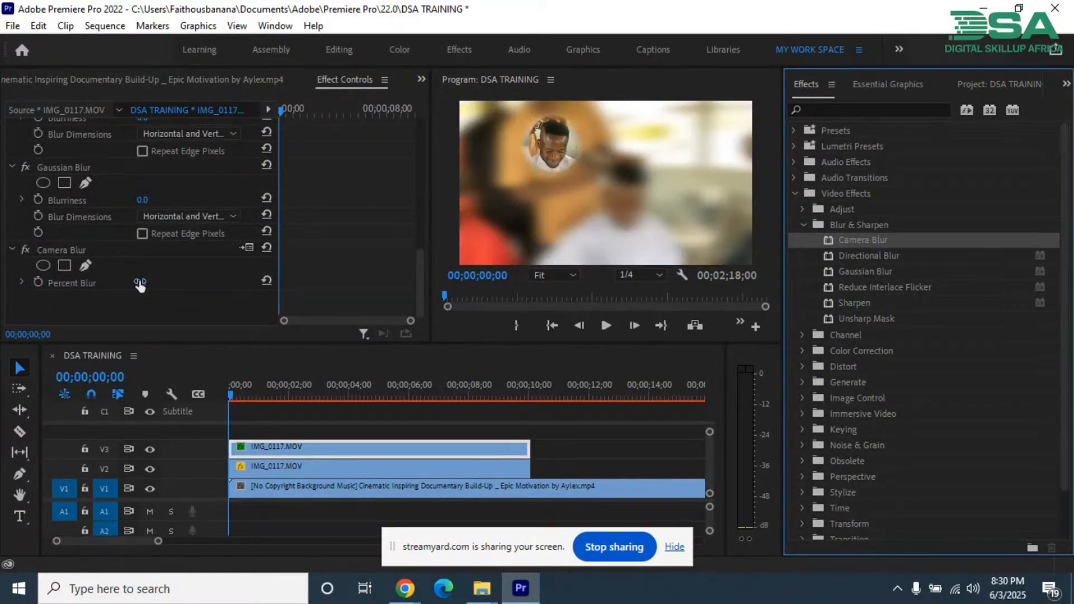
drag(140, 283, 211, 296)
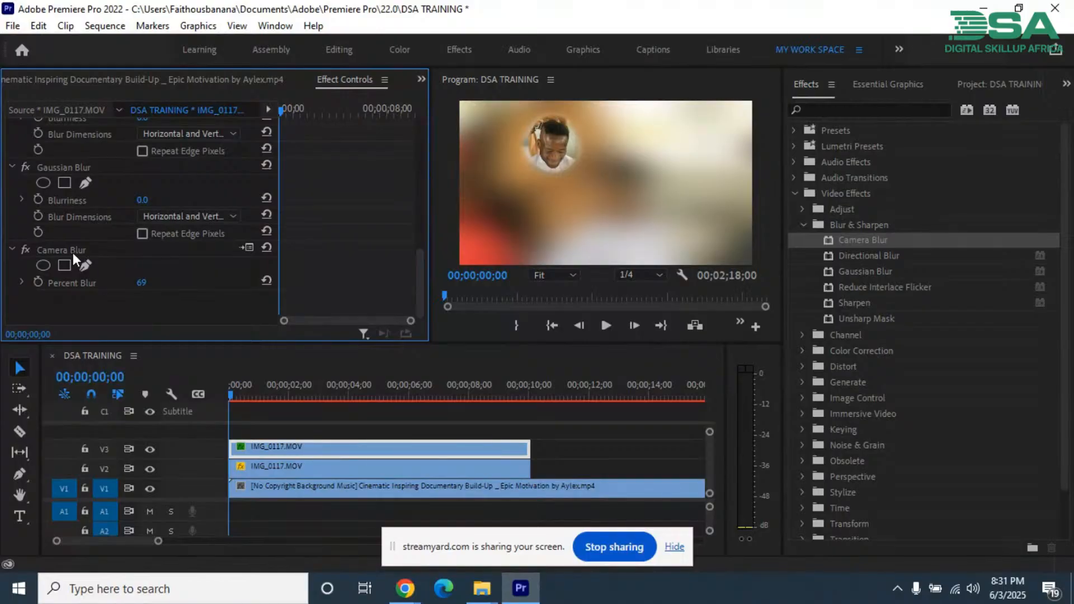
click(71, 163)
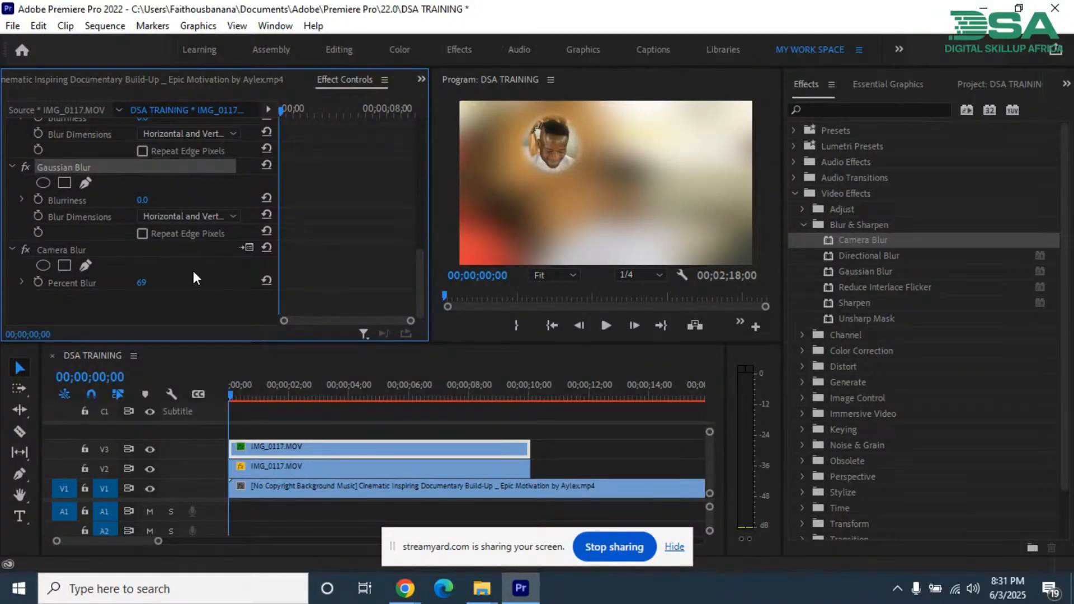
key(Delete)
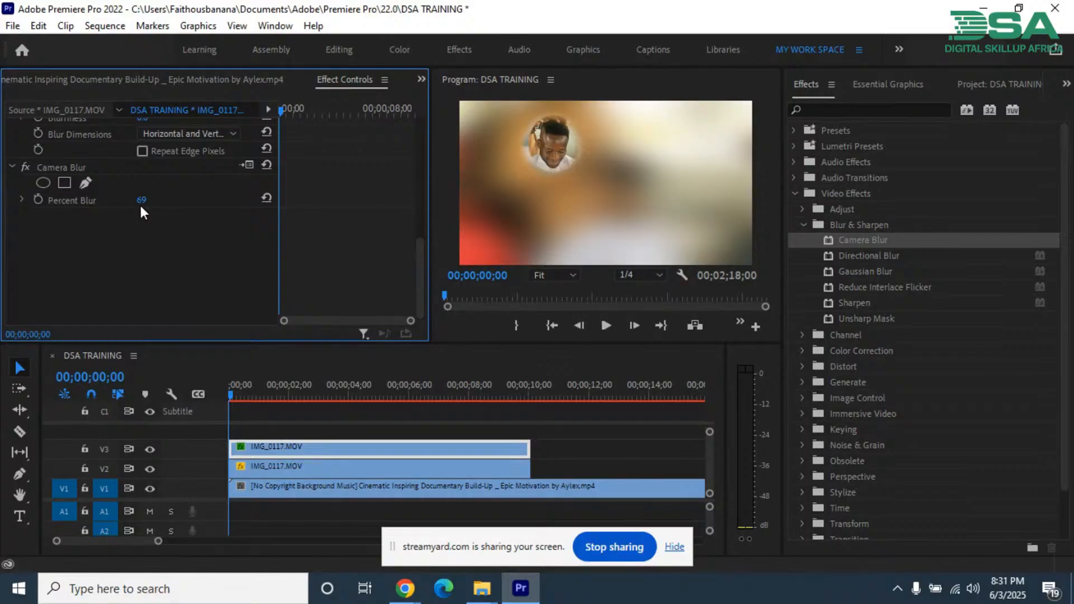
Step: Vary the V3 clip's Camera Blur percentage, trying 0, 14 and 30 before bringing it back to 0
drag(139, 203, 49, 199)
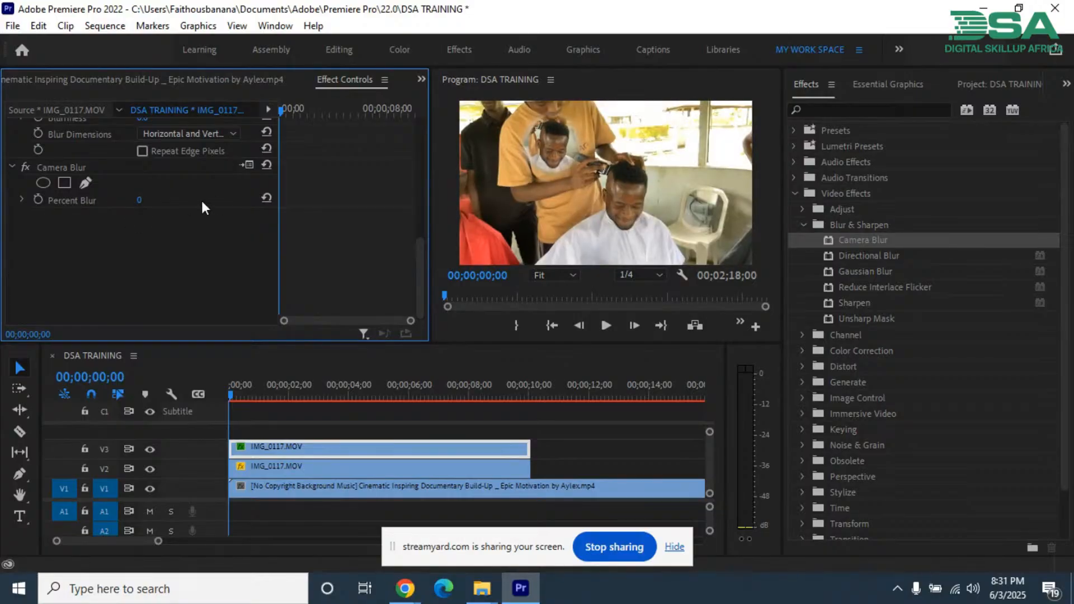
drag(151, 206, 187, 230)
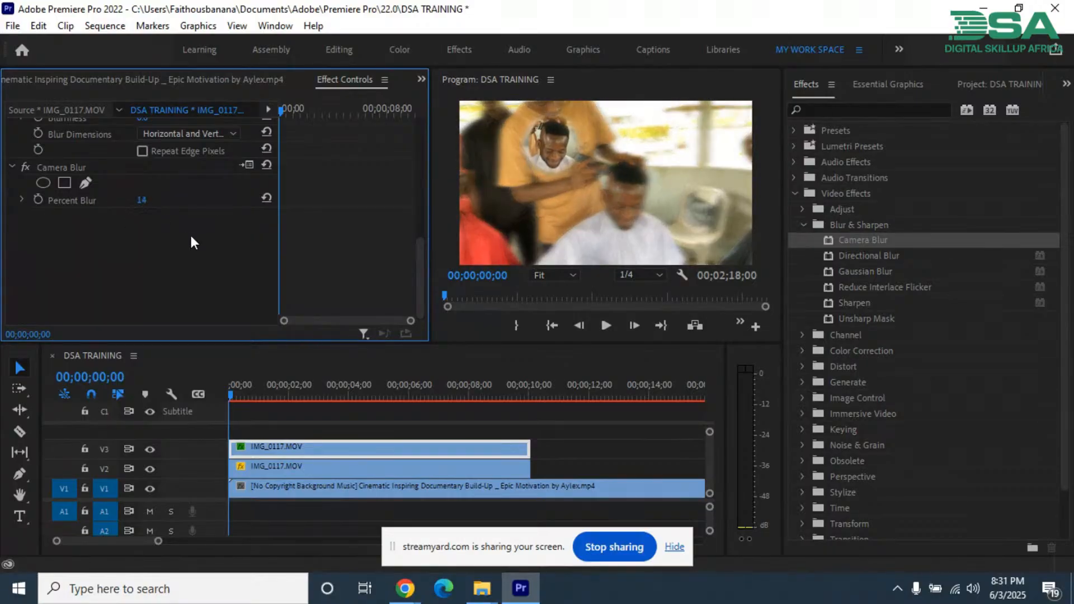
drag(151, 199, 200, 222)
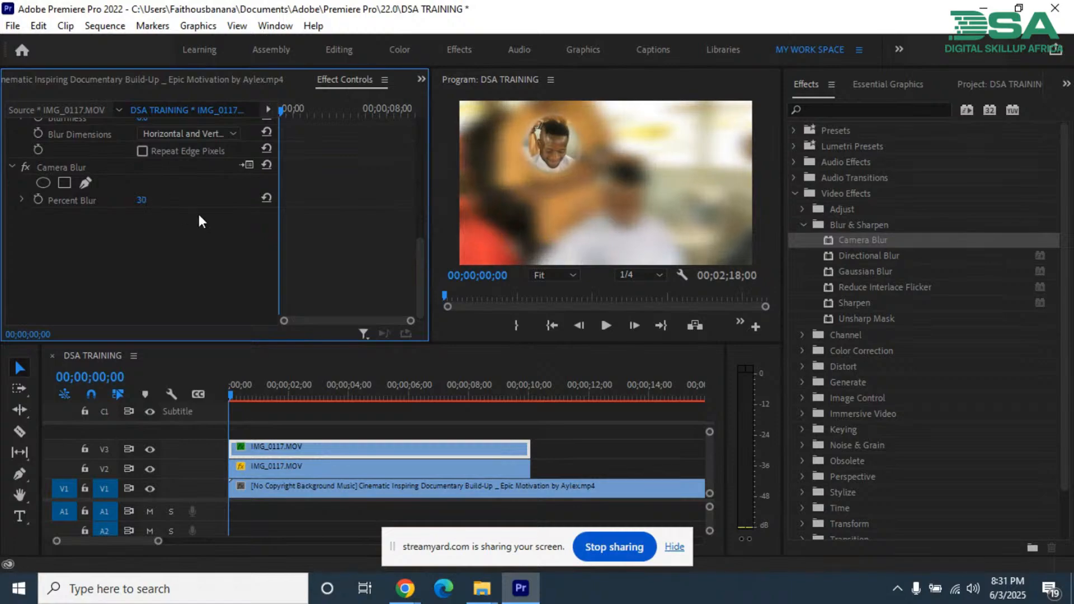
click(74, 168)
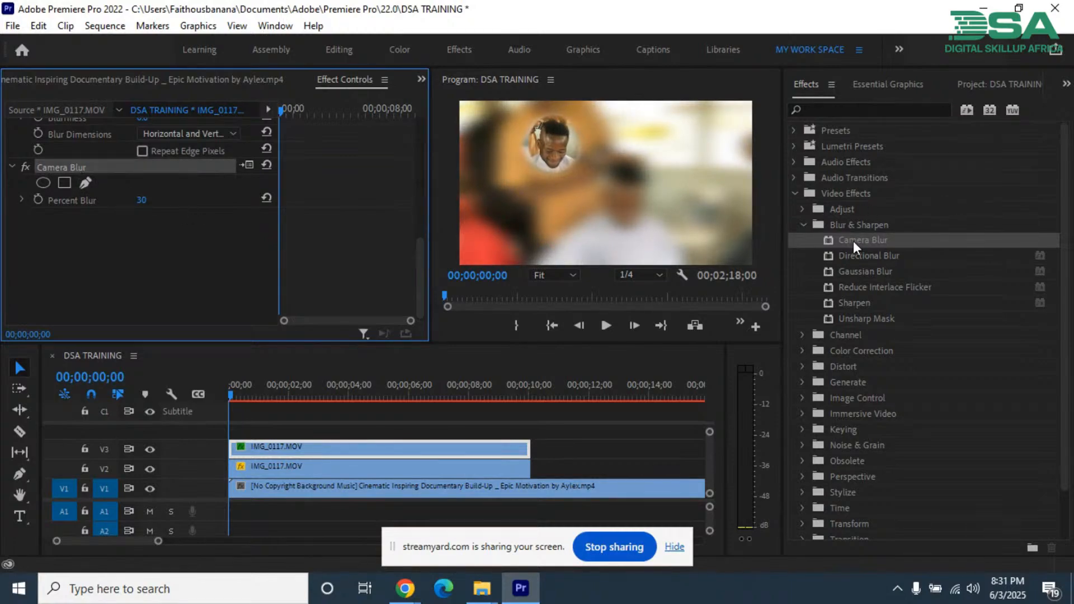
click(122, 228)
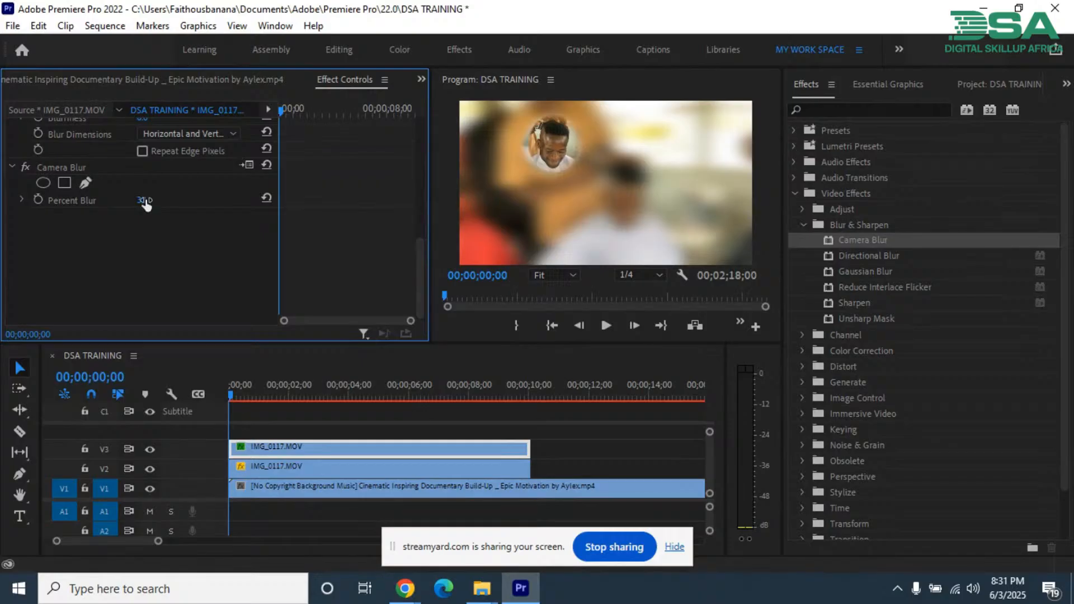
drag(145, 201, 54, 212)
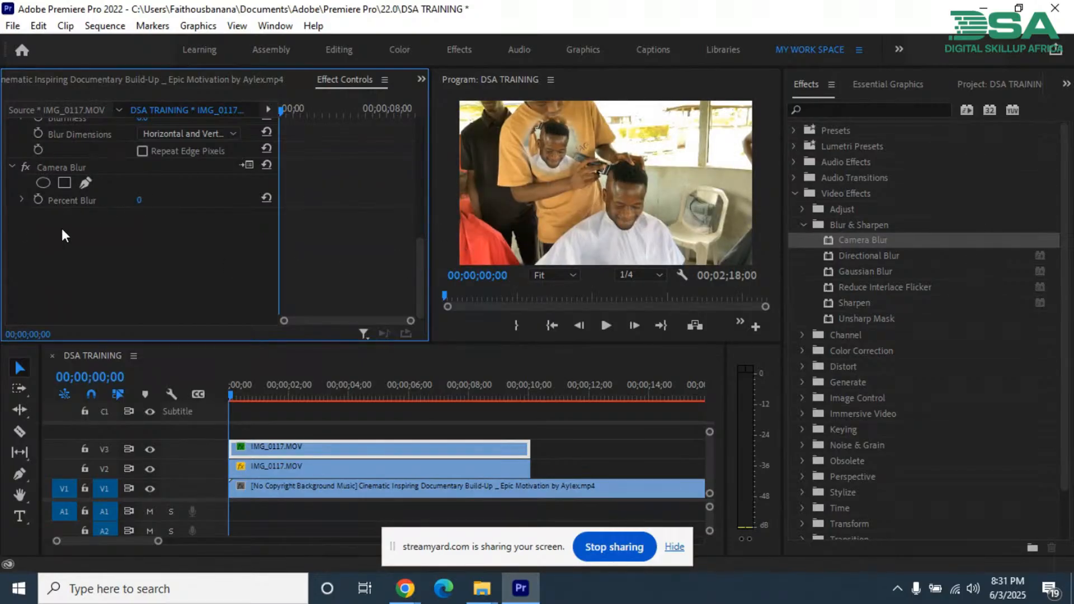
Step: Add an elliptical mask to the Camera Blur effect and shape it around the seated man's face
click(43, 165)
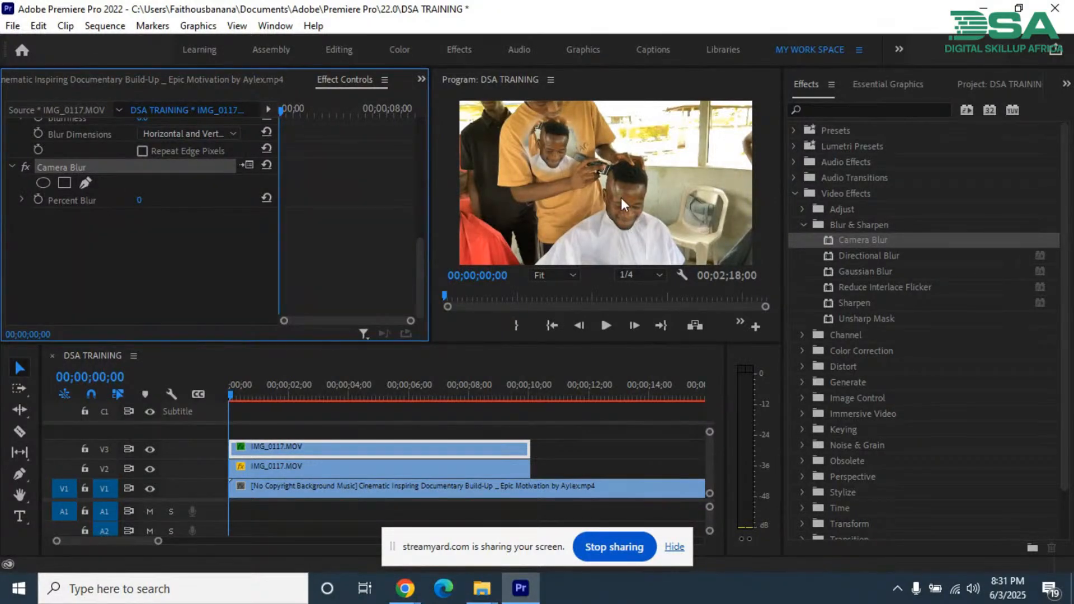
click(44, 183)
drag(629, 200, 648, 209)
drag(626, 154, 625, 168)
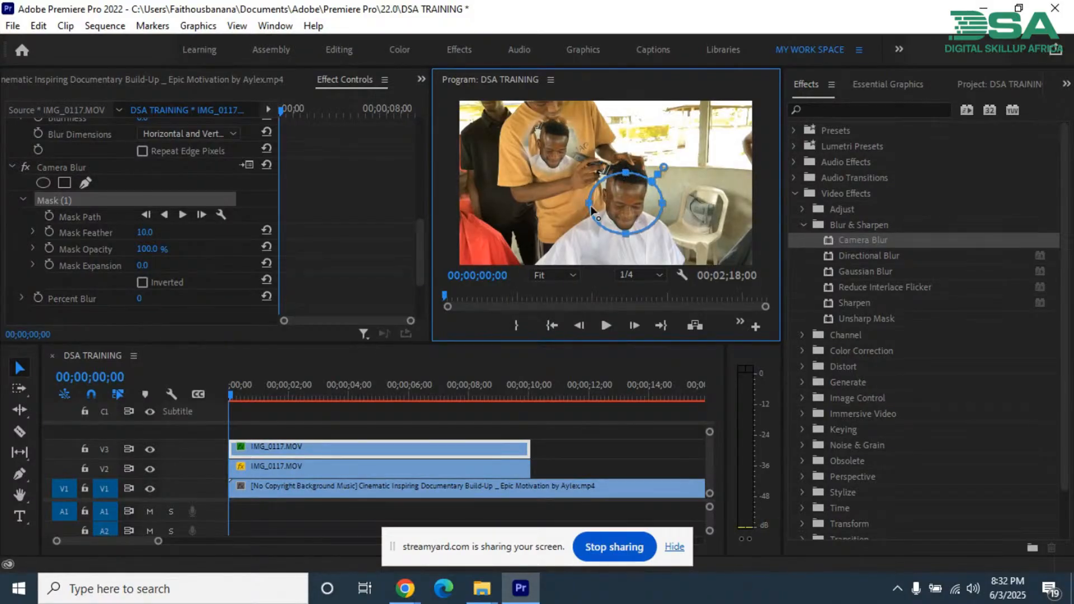
drag(590, 204, 650, 204)
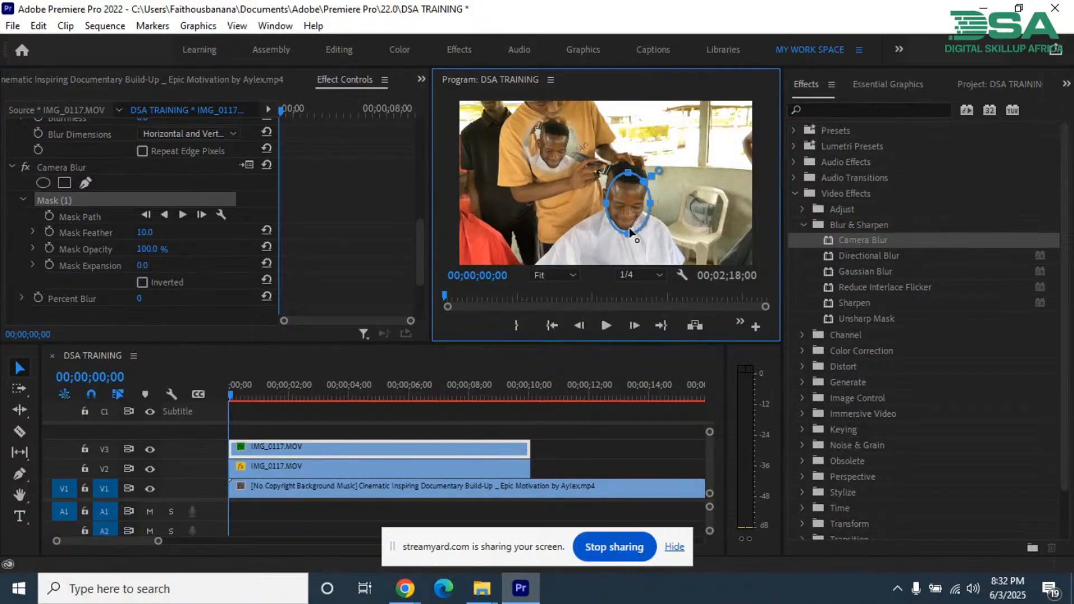
drag(630, 231, 646, 202)
Step: Enlarge the program monitor and refine the elliptical mask to fit closely over the seated man's face
drag(390, 345, 390, 429)
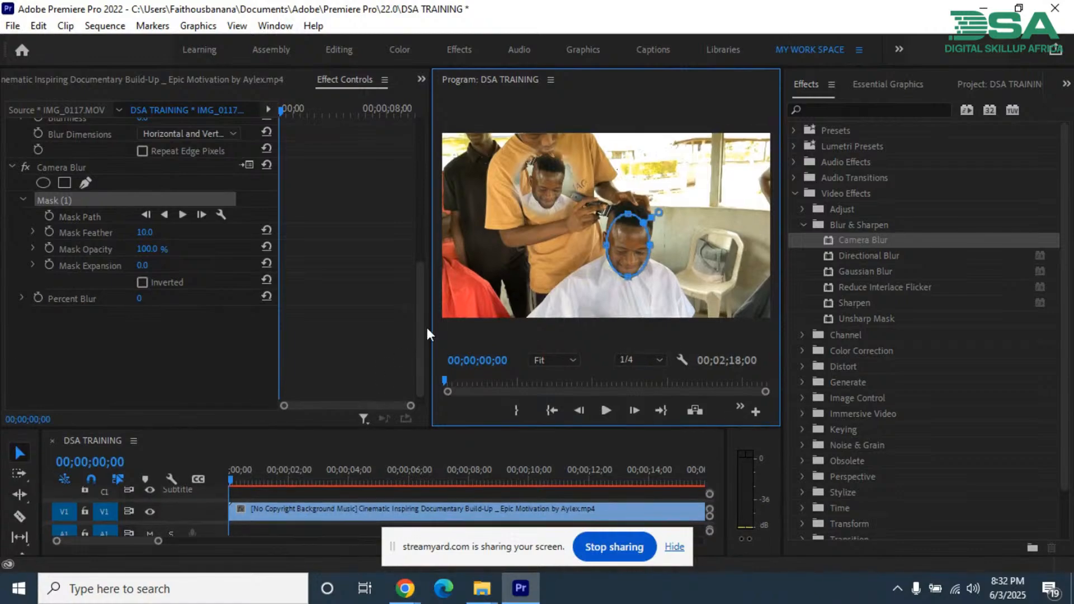
drag(430, 323, 320, 304)
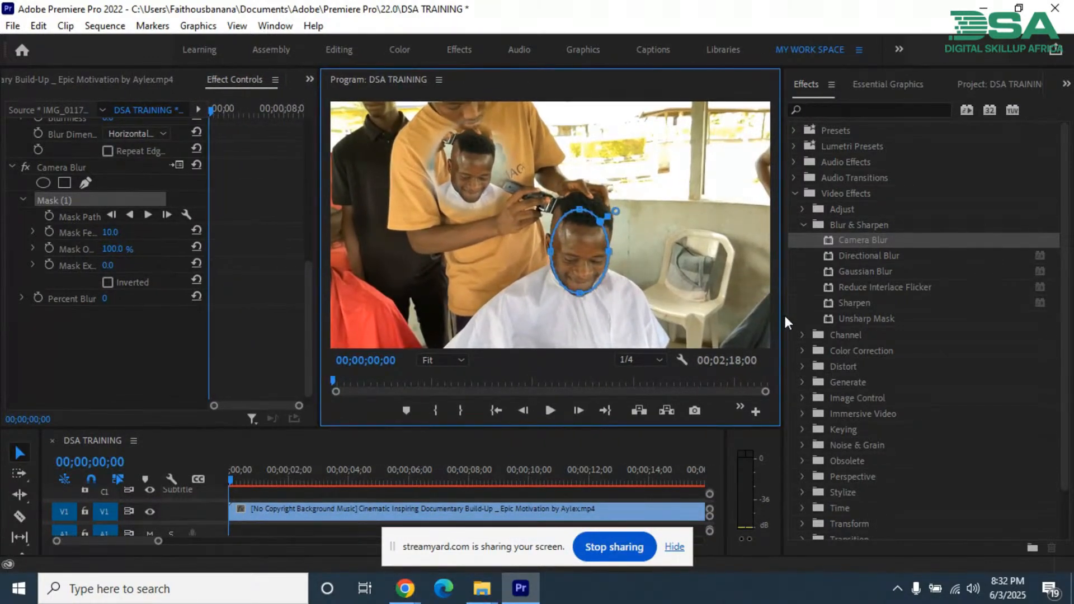
drag(783, 319, 871, 319)
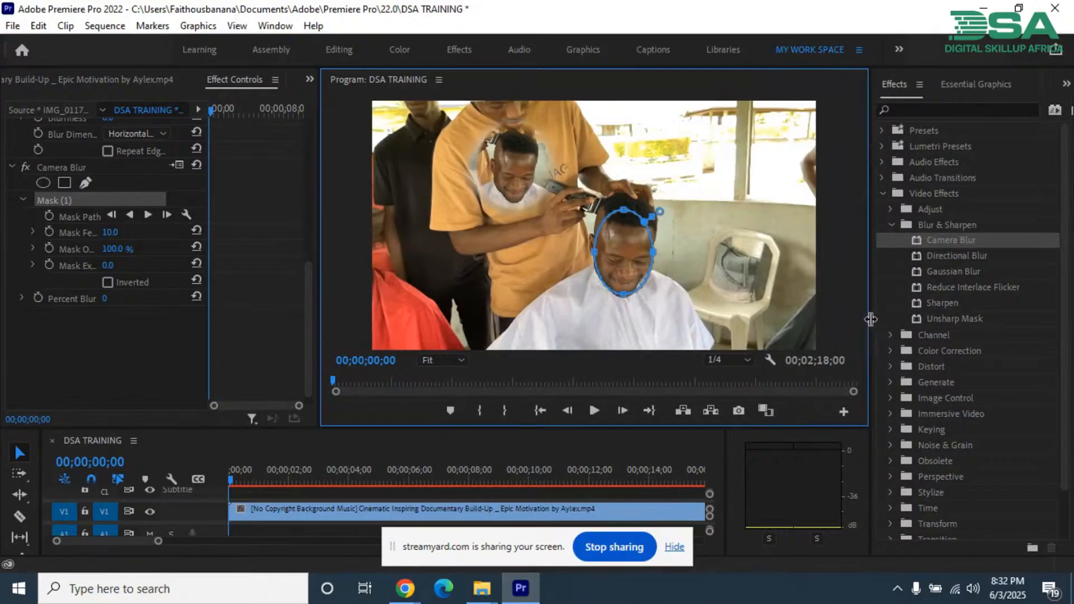
drag(324, 277, 380, 285)
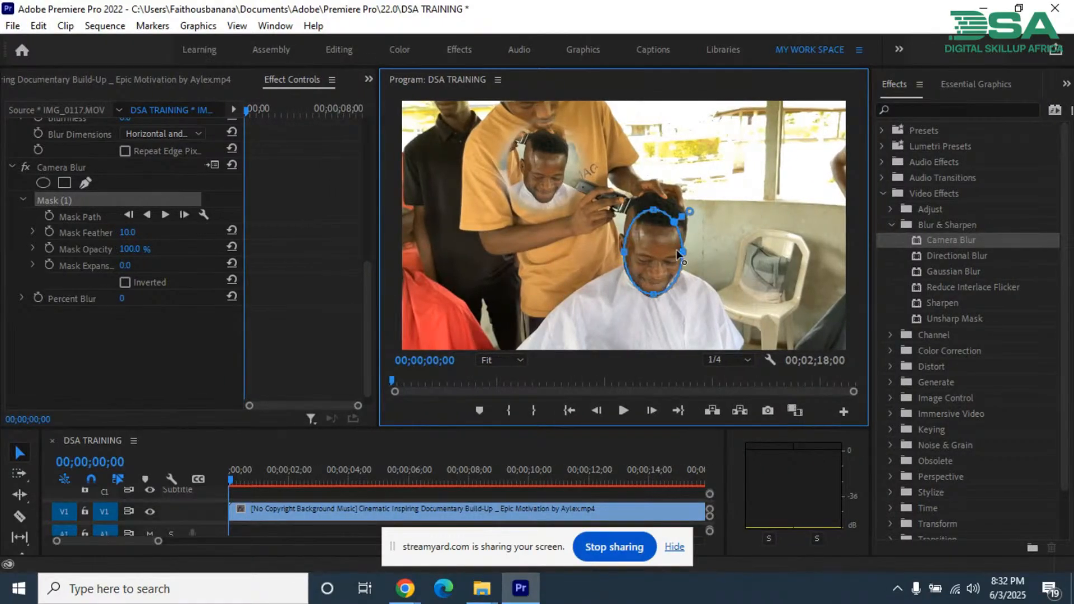
drag(685, 250, 688, 252)
drag(654, 216, 651, 222)
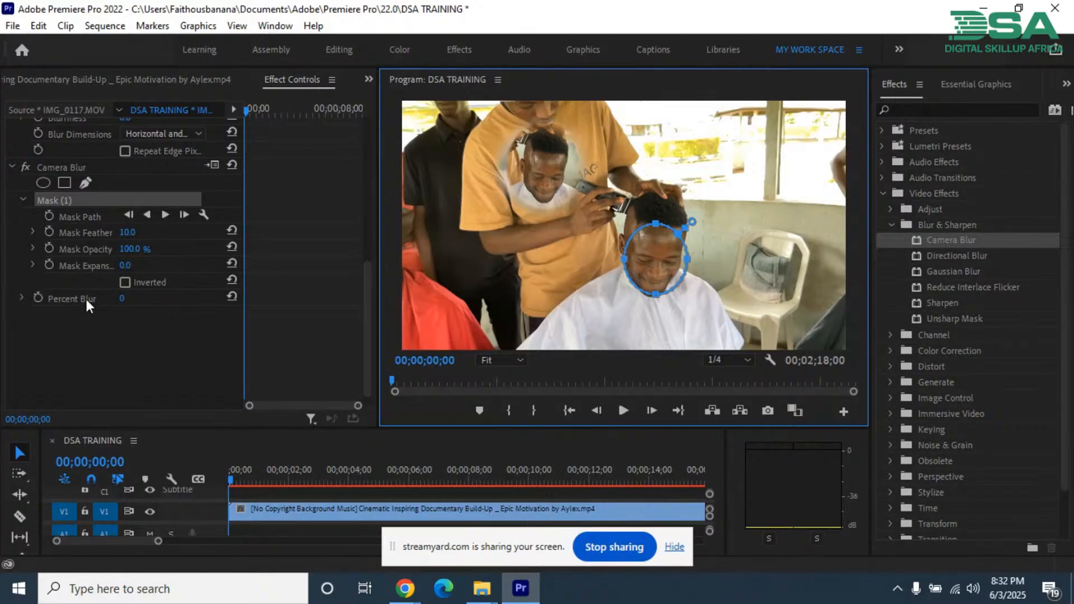
Step: Try a Camera Blur percentage of 10, undo it, and set it to 4 to blur the masked face
click(122, 298)
text(10)
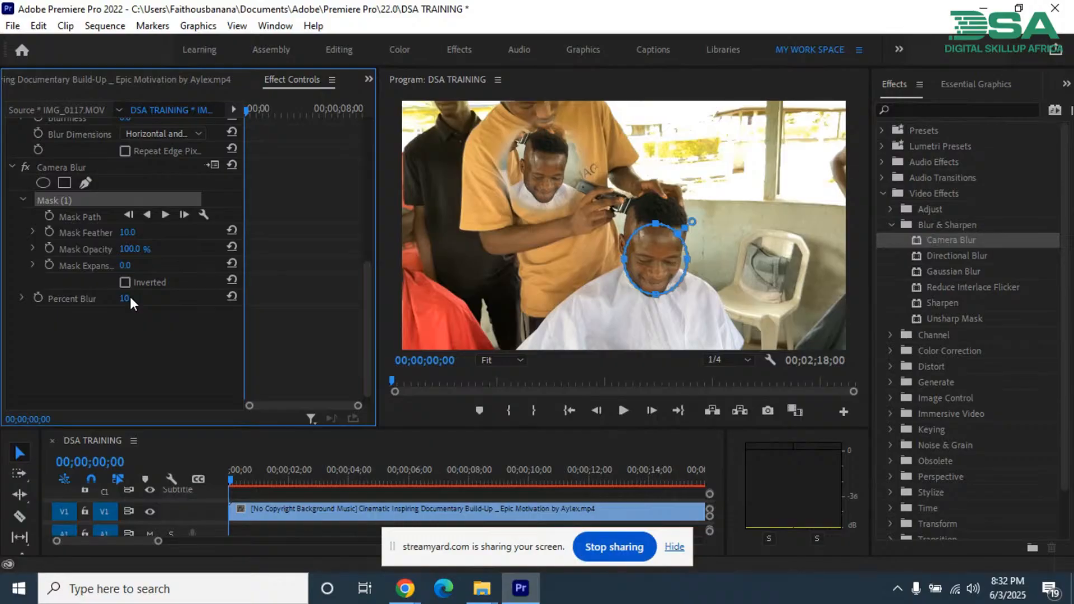
text(0)
key(Return)
key(ctrl+z)
drag(168, 308, 173, 311)
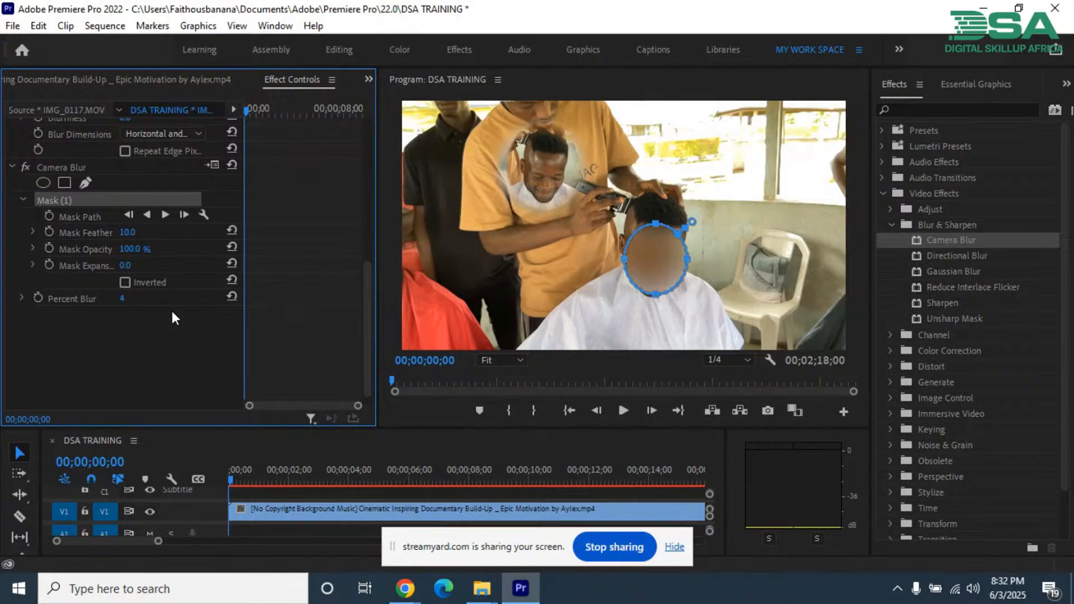
click(139, 294)
click(160, 323)
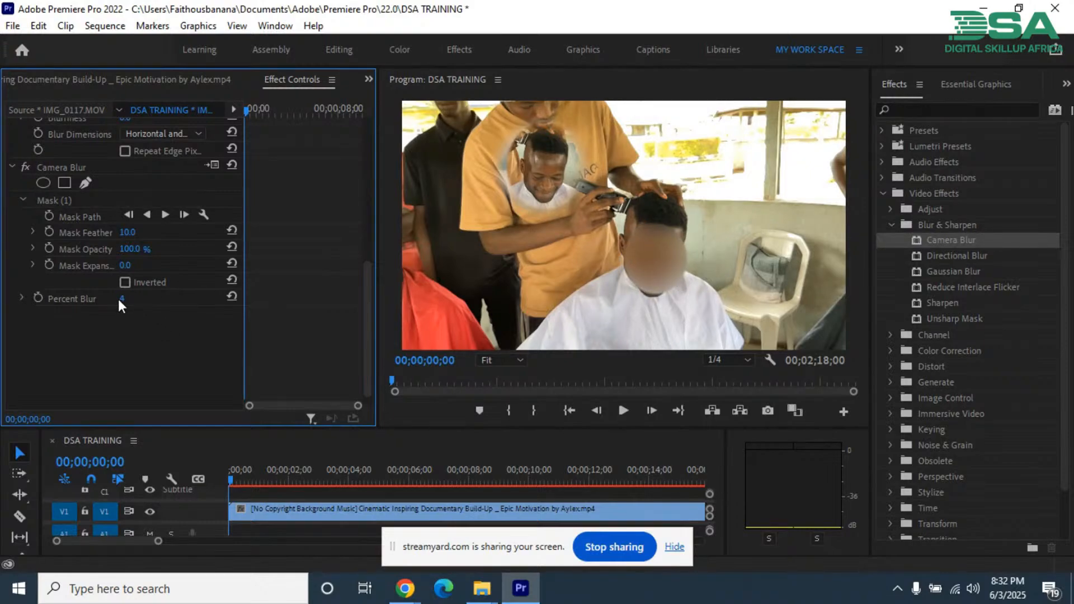
Step: Try lower Camera Blur percentages on the masked face, including 1, and bring the value back to 4
click(141, 295)
key(Down)
key(Down)
key(Up)
key(Up)
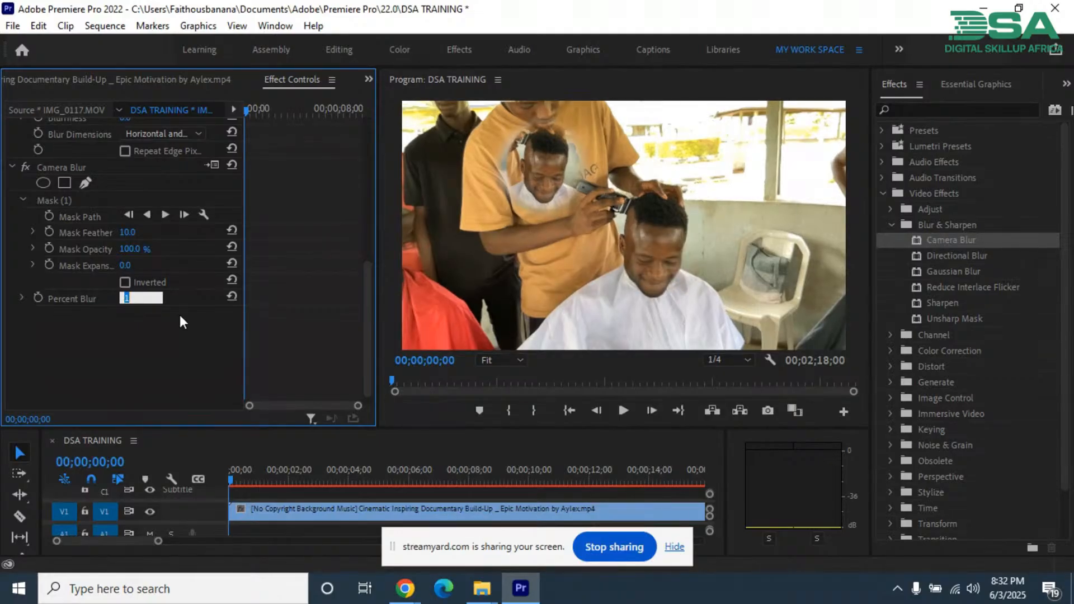
key(Up)
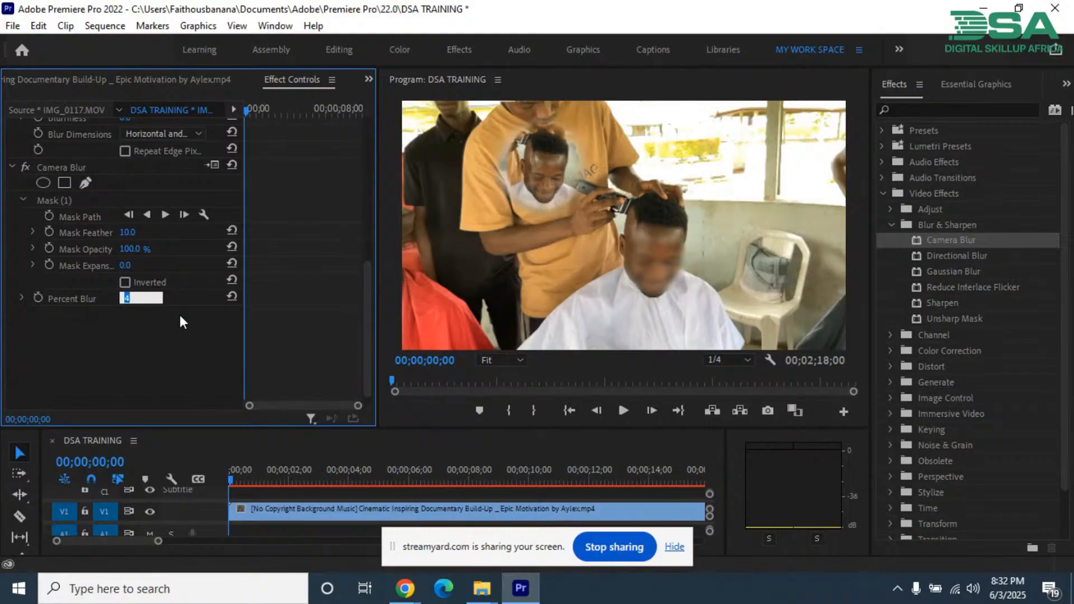
click(110, 334)
Step: Remove the Camera Blur effect from the V3 clip and apply Gaussian Blur instead
click(63, 166)
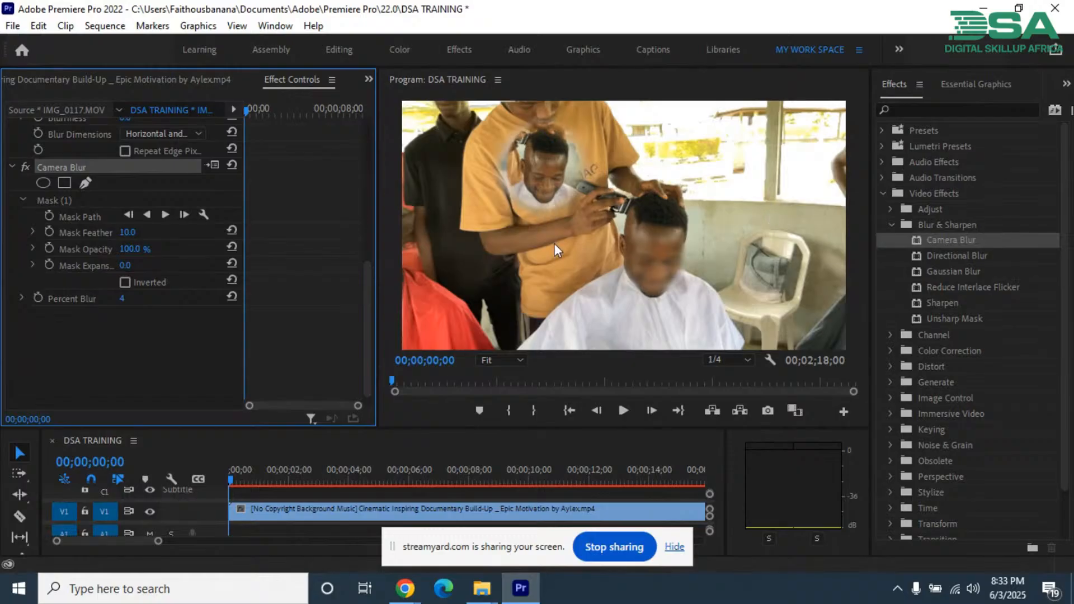
key(Delete)
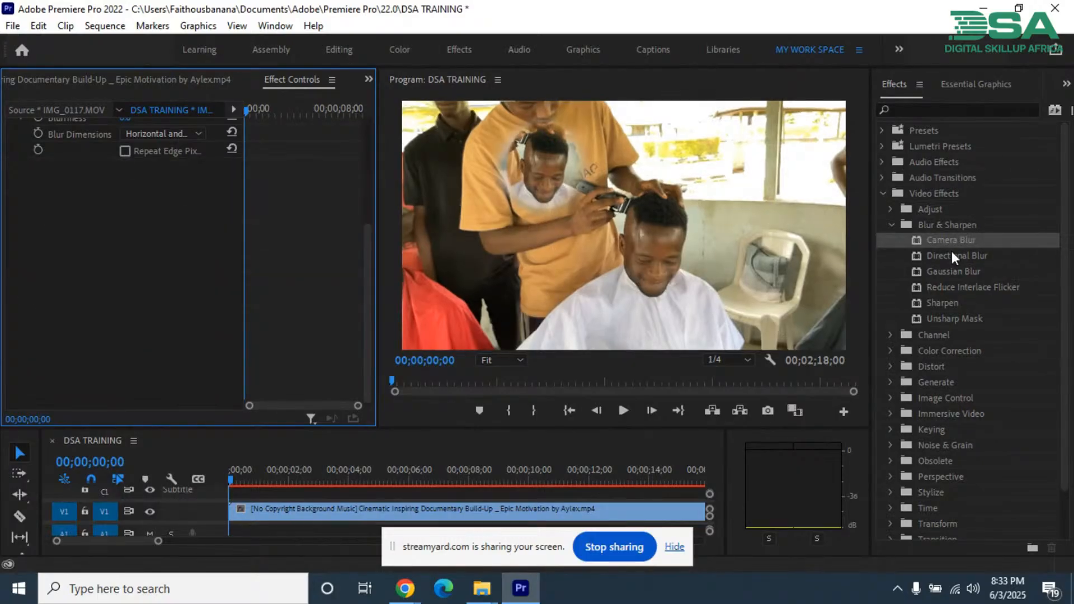
drag(949, 277, 61, 263)
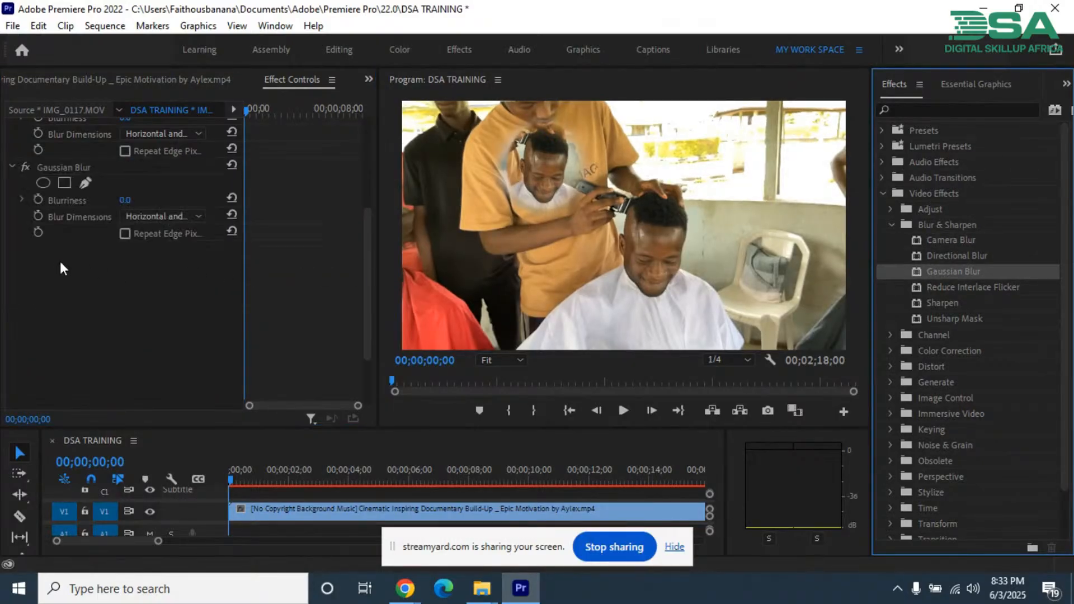
Step: Add an elliptical mask to the Gaussian Blur effect and shape it closely around the seated man's face
click(63, 167)
click(40, 182)
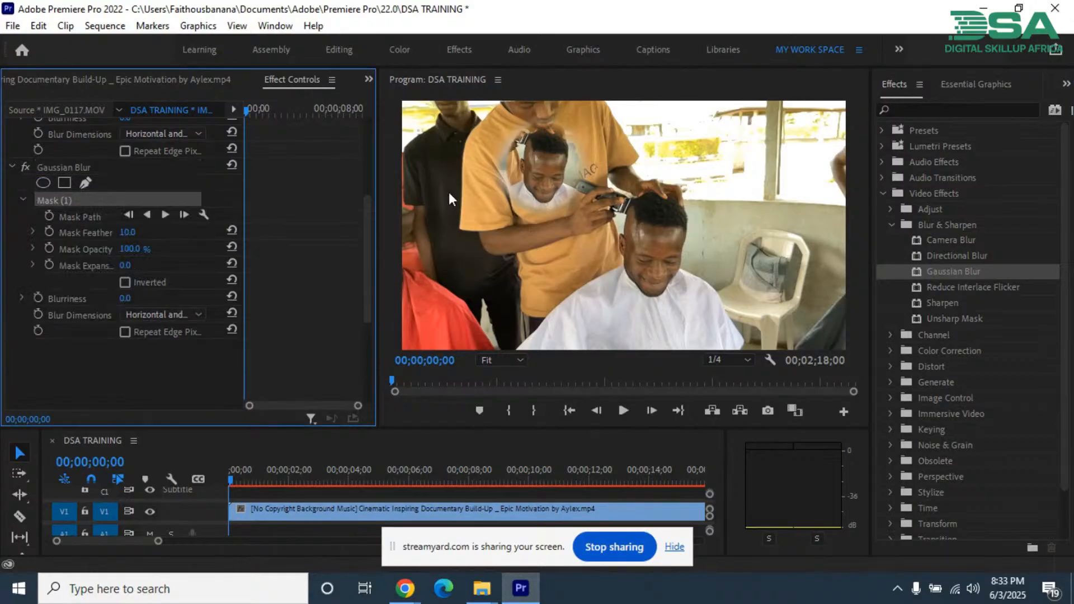
drag(638, 229, 676, 238)
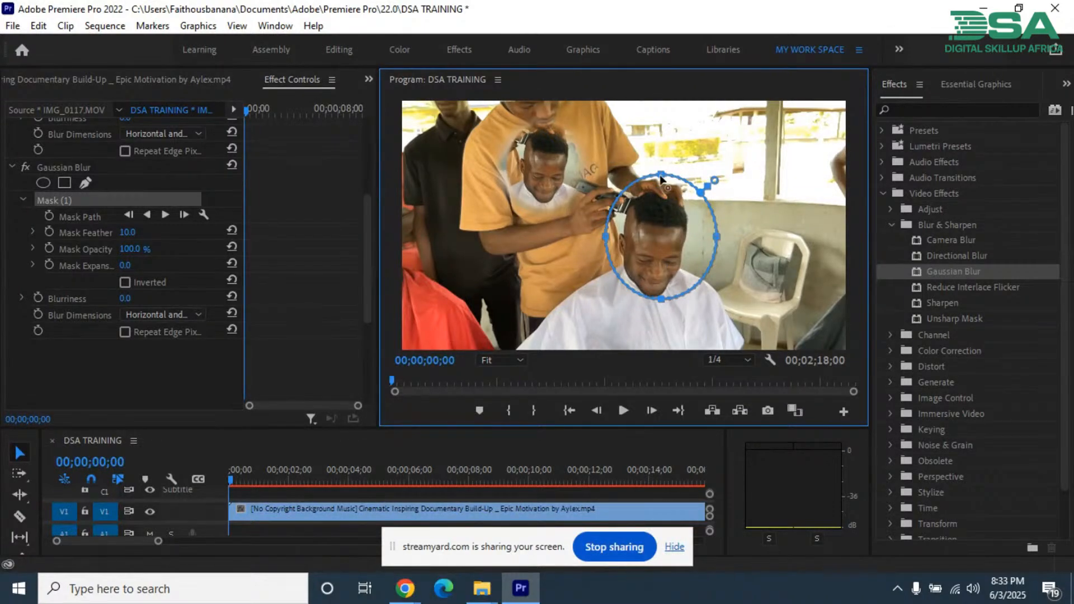
drag(661, 176, 660, 222)
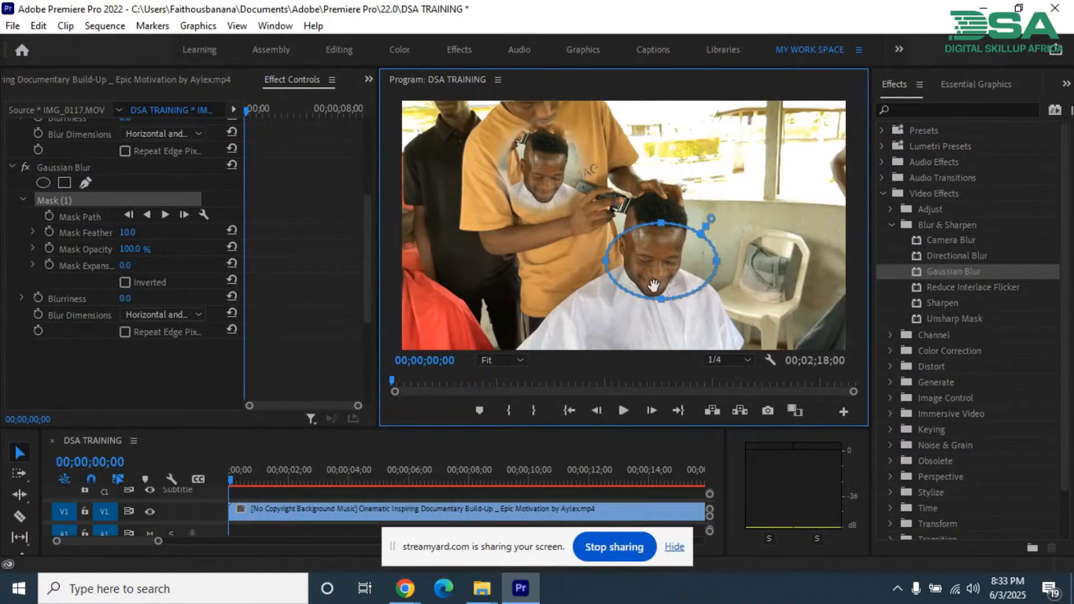
drag(661, 300, 660, 296)
drag(716, 262, 677, 257)
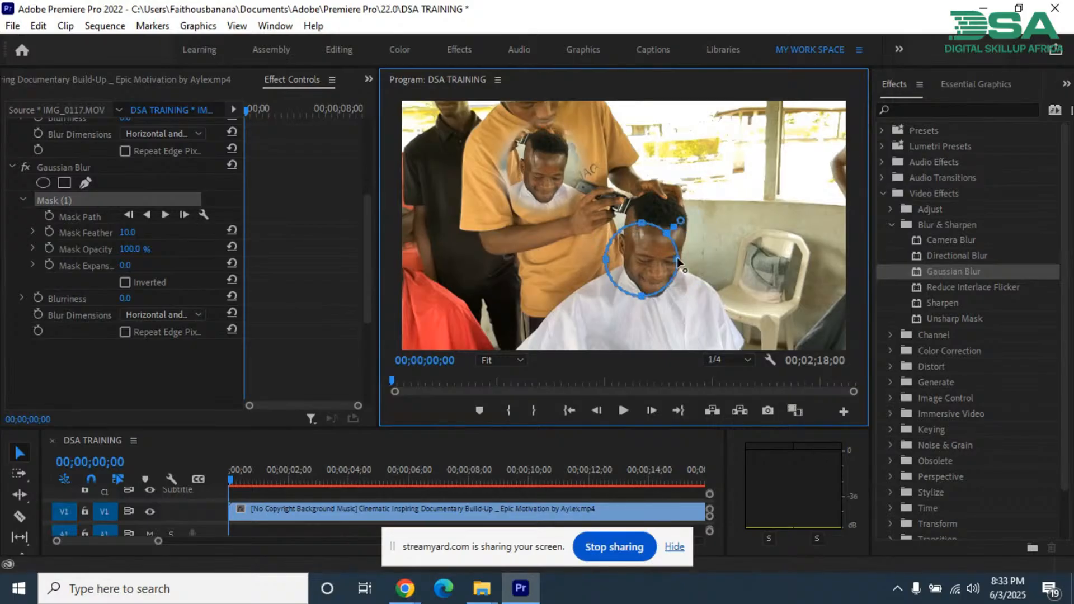
drag(607, 259, 631, 259)
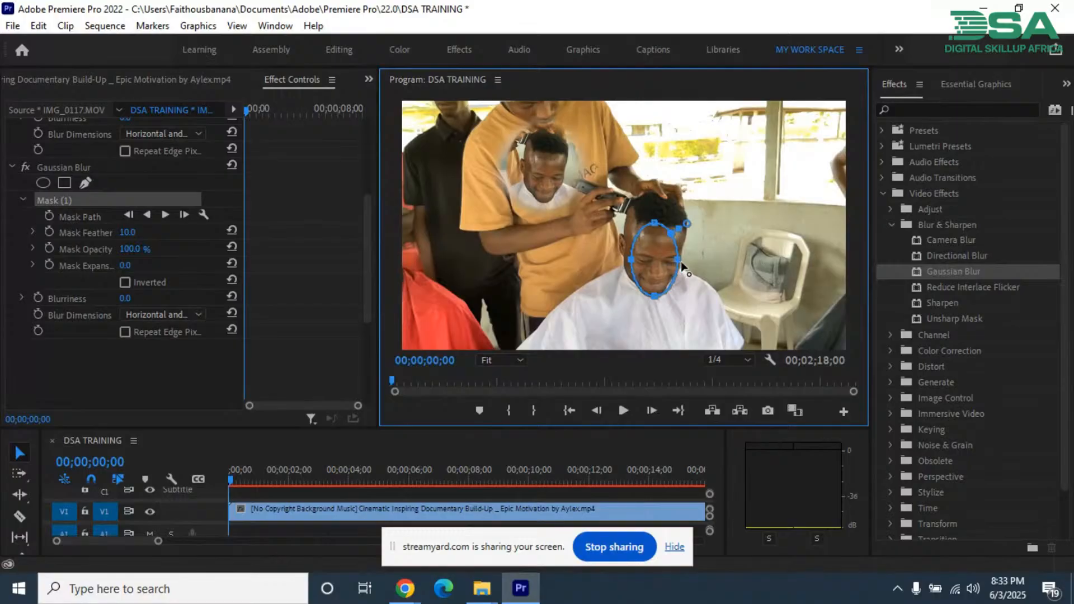
drag(658, 256, 652, 252)
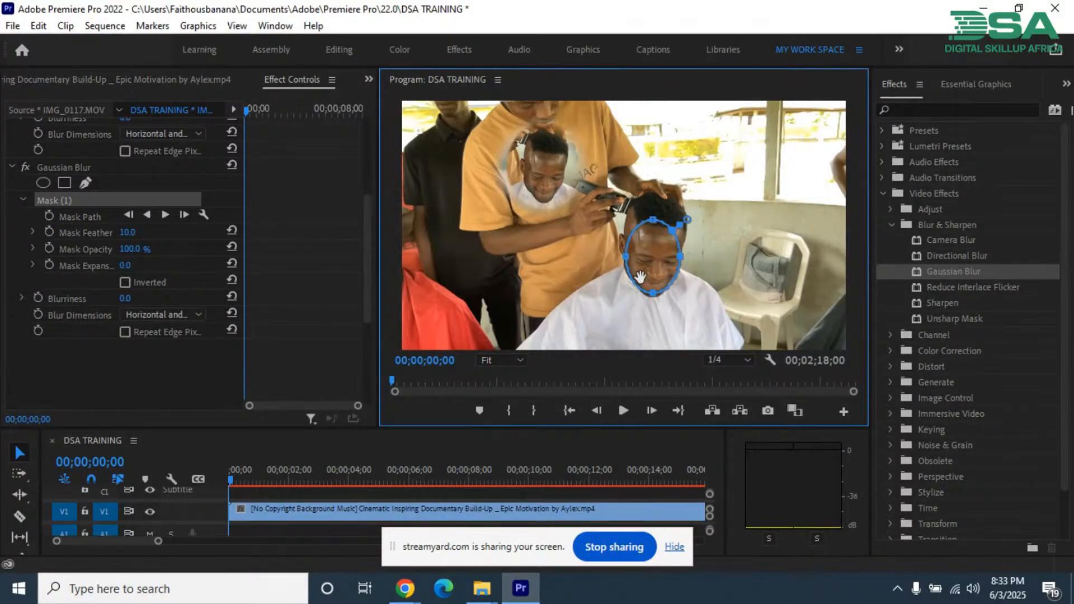
Step: Vary the Gaussian Blur's blurriness, trying 85 and 42 before setting it to 63
mouse_move(125, 298)
mouse_down()
mouse_move(151, 299)
mouse_move(131, 297)
mouse_up()
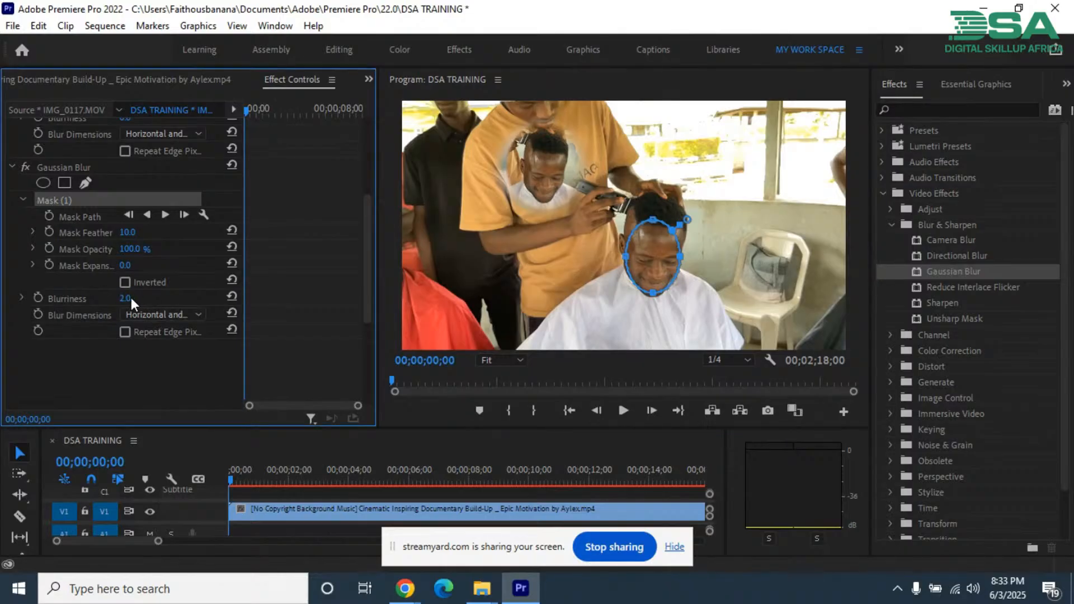
mouse_move(146, 300)
mouse_down()
mouse_move(232, 318)
mouse_move(110, 297)
mouse_move(128, 299)
mouse_up()
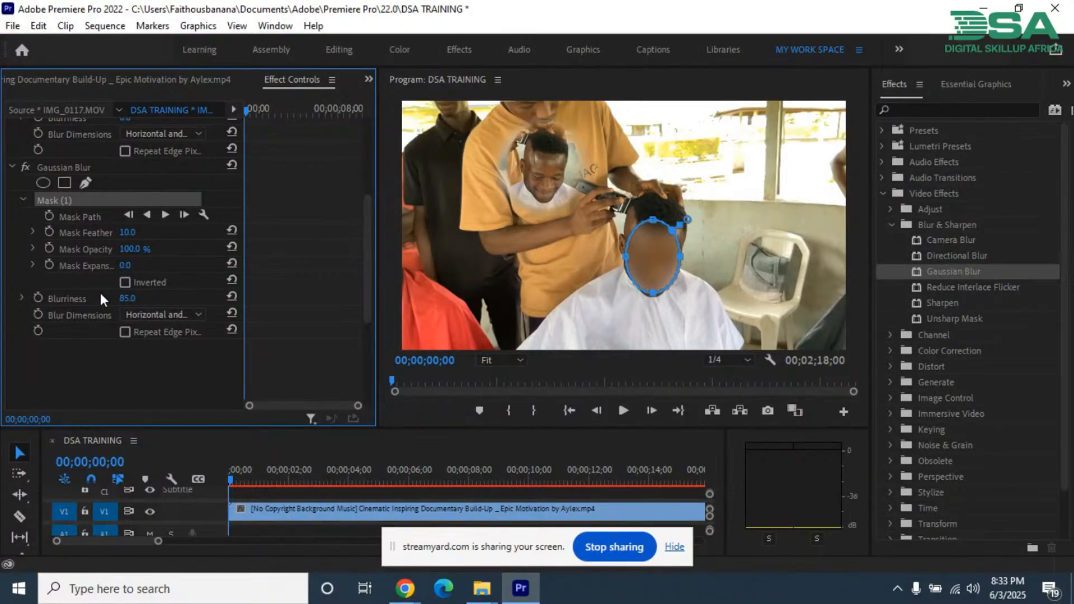
drag(127, 298, 112, 299)
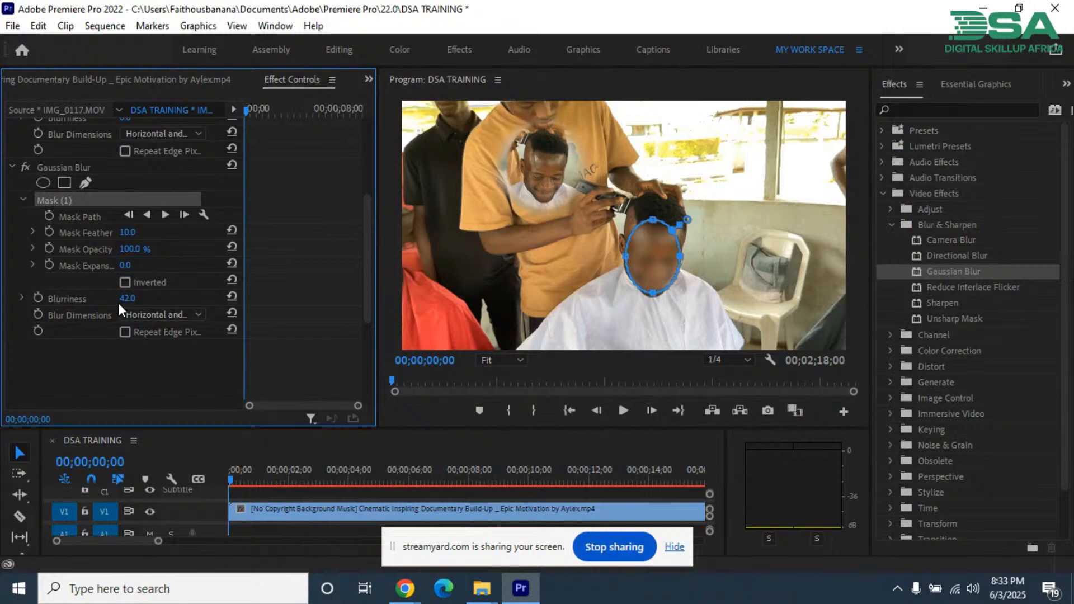
drag(128, 298, 120, 298)
click(140, 297)
key(shift+Up)
click(96, 345)
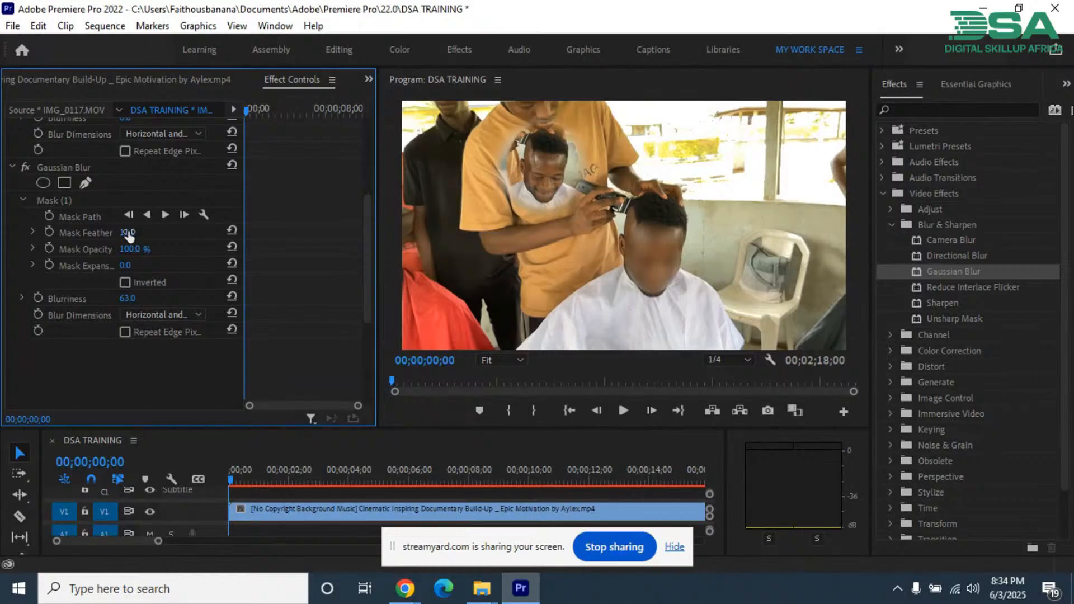
Step: Raise the Gaussian Blur mask's feather to 106 and its expansion to 35
drag(127, 231, 264, 282)
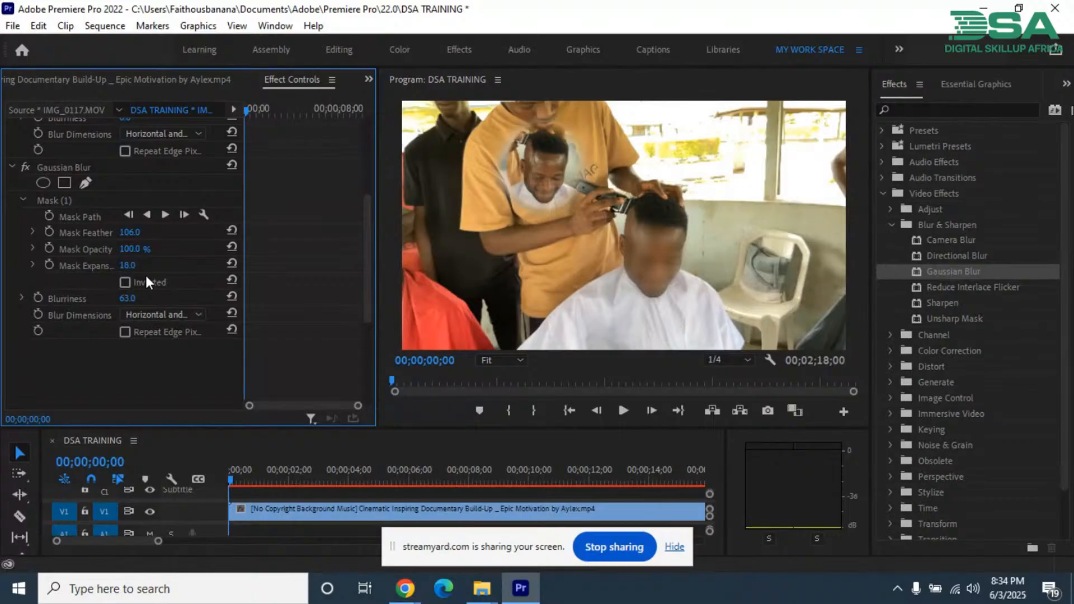
drag(127, 266, 160, 270)
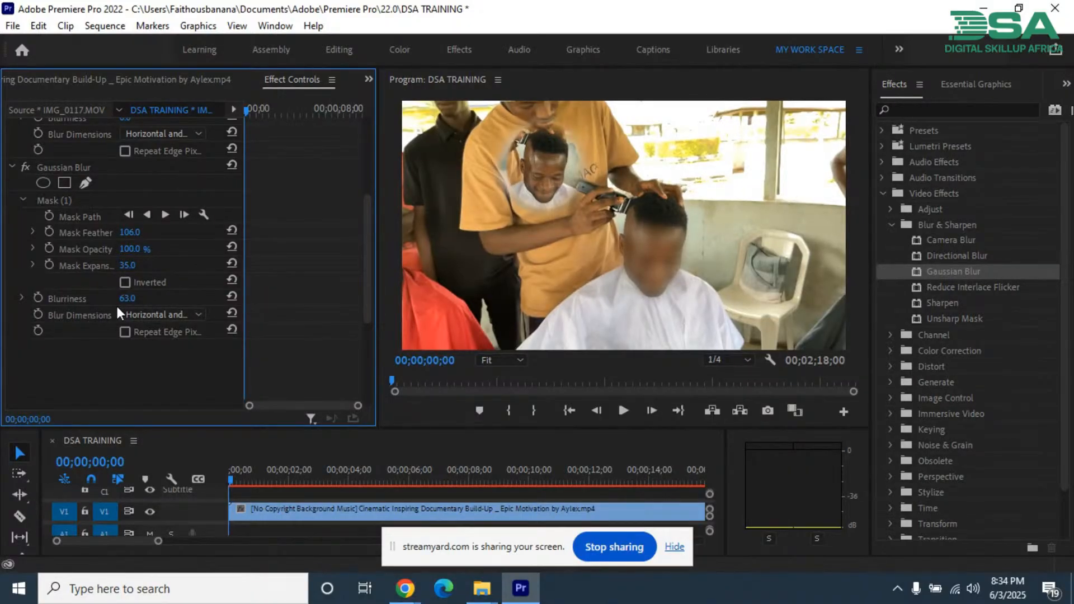
Step: Set the Gaussian Blur's blurriness to 93
click(140, 298)
text(83)
key(Return)
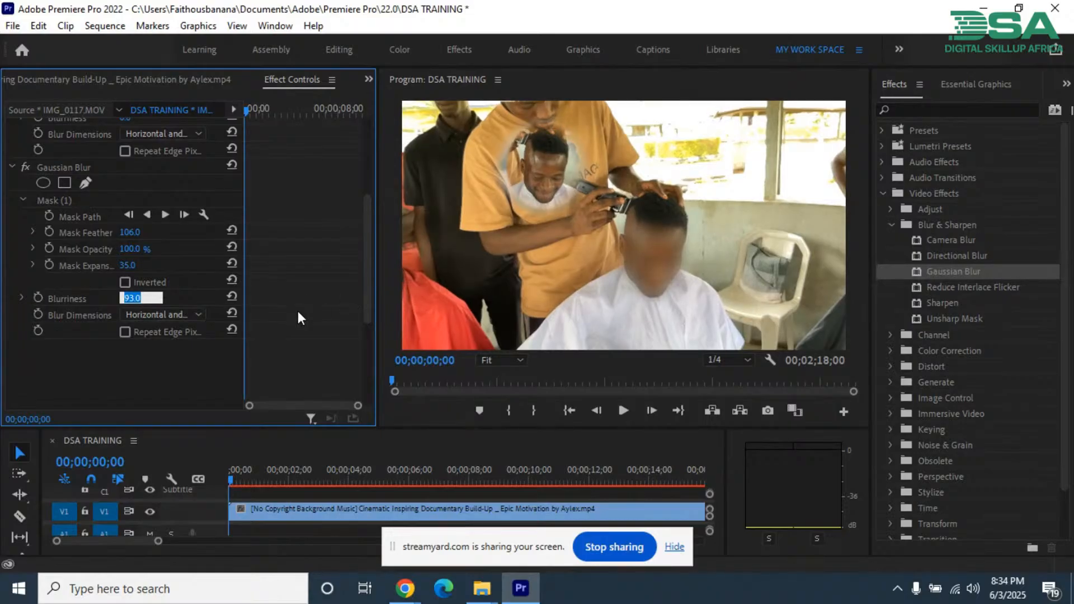
click(114, 363)
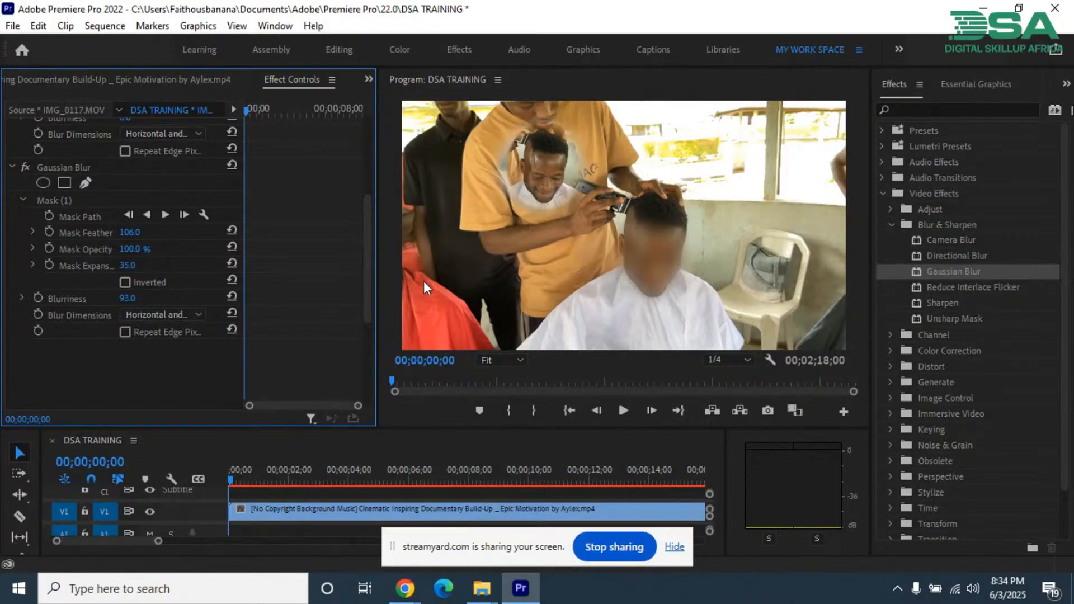
Step: Reduce the Gaussian Blur mask's expansion to 2 and its feather to 42
click(60, 202)
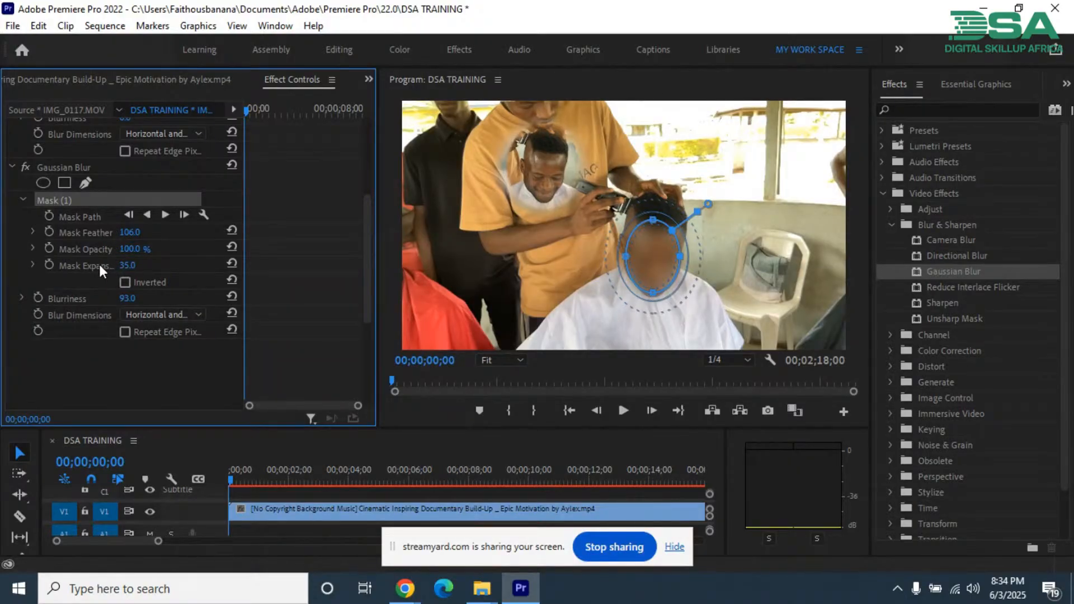
drag(121, 265, 114, 265)
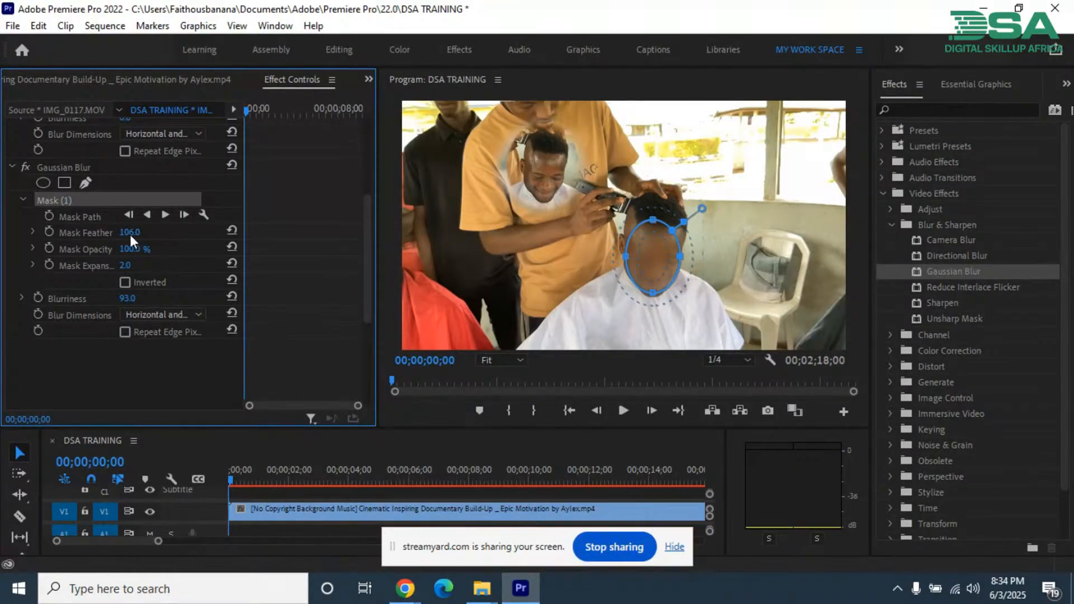
drag(130, 233, 123, 240)
drag(124, 242, 91, 244)
click(277, 358)
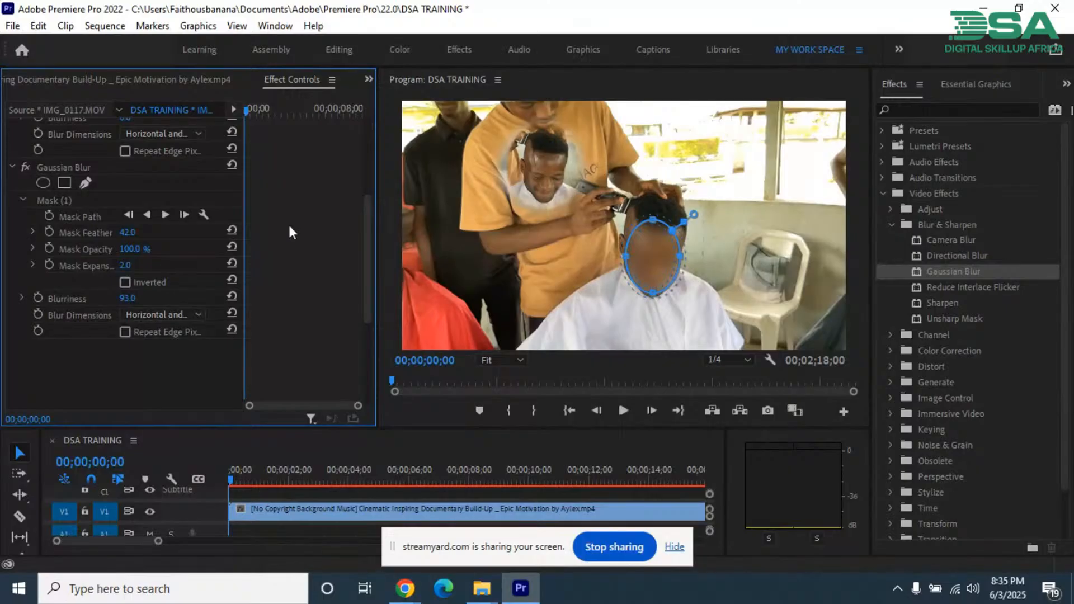
Step: Check the blurred face with the Gaussian Blur mask's outline shown and hidden
click(60, 167)
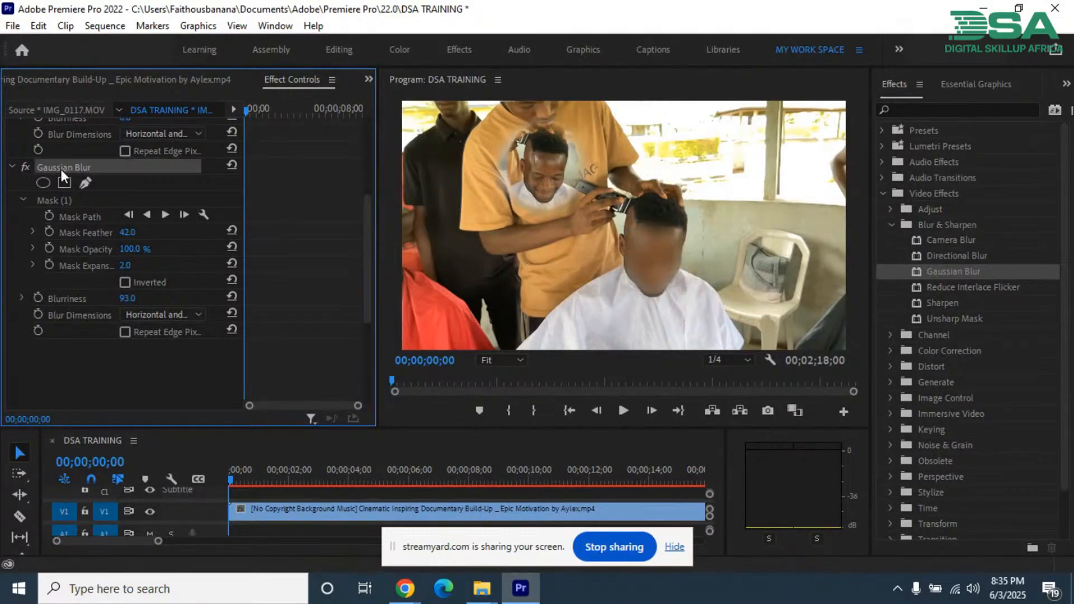
click(58, 197)
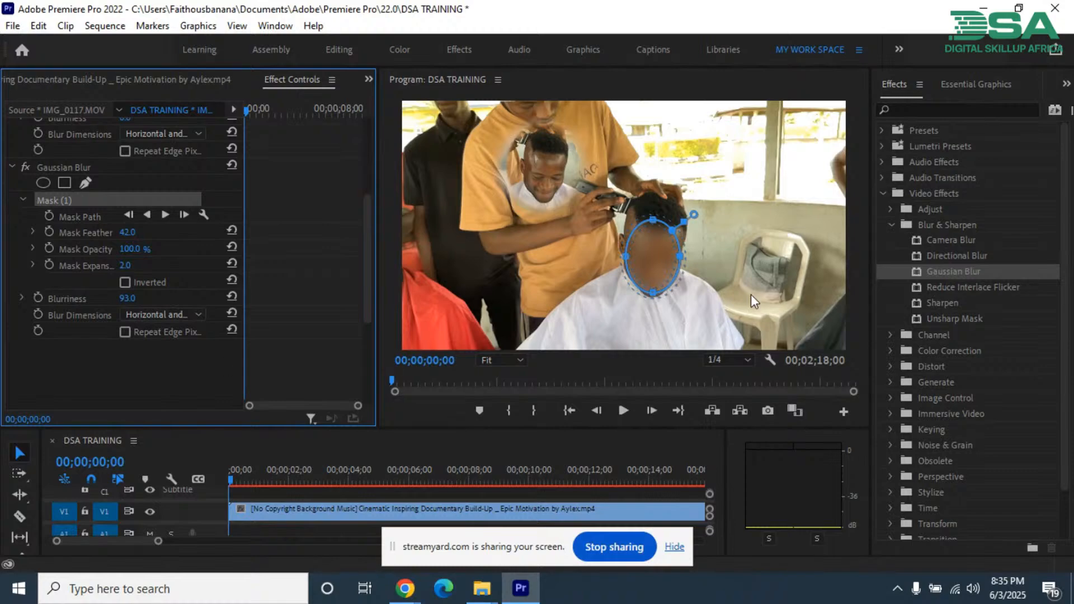
click(168, 368)
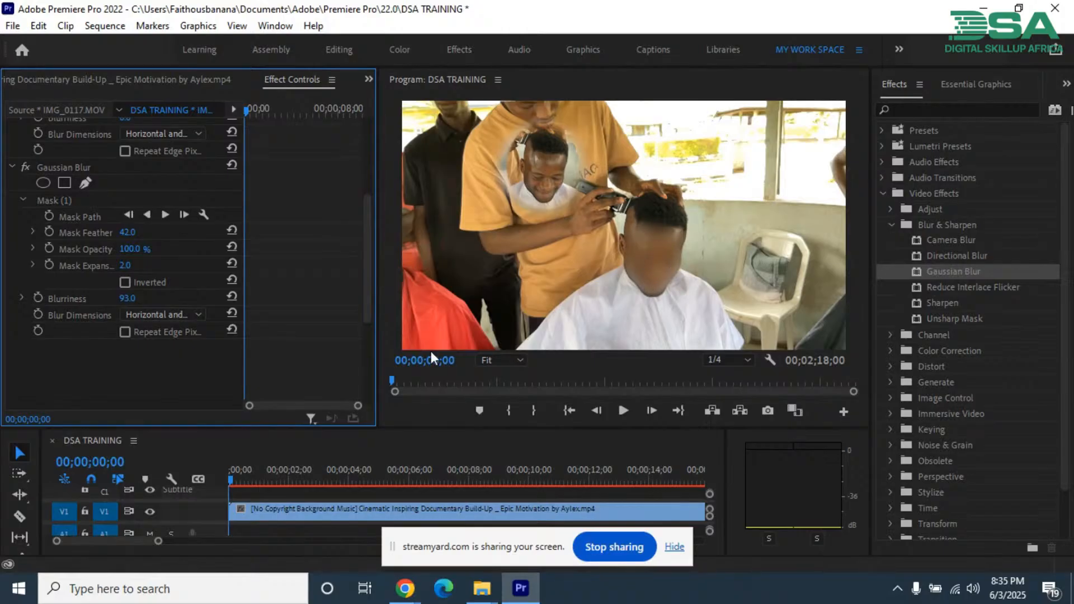
click(72, 199)
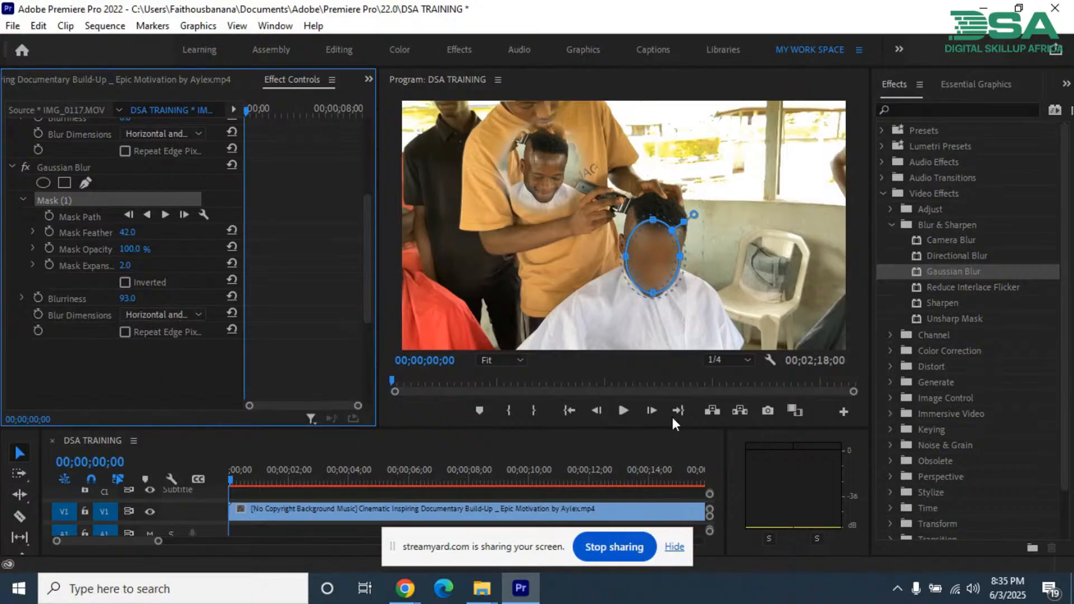
click(120, 376)
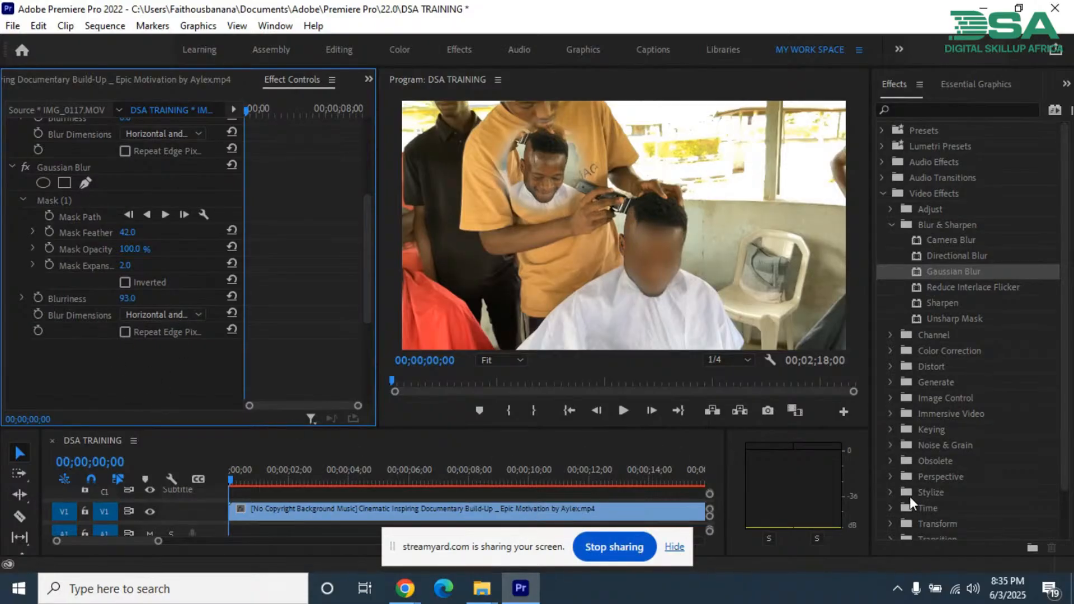
scroll(911, 475, down, 2)
scroll(918, 476, up, 1)
scroll(917, 500, down, 1)
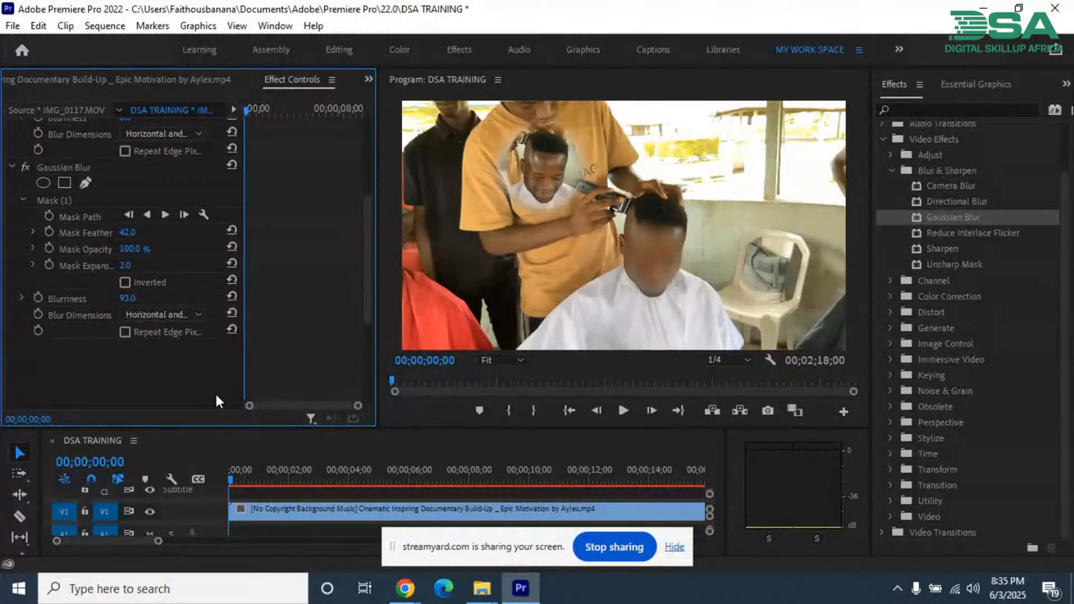
Step: Enlarge the timeline and duplicate the V2 IMG_0117.MOV clip onto track V4, above the blurred clip
drag(259, 428, 259, 347)
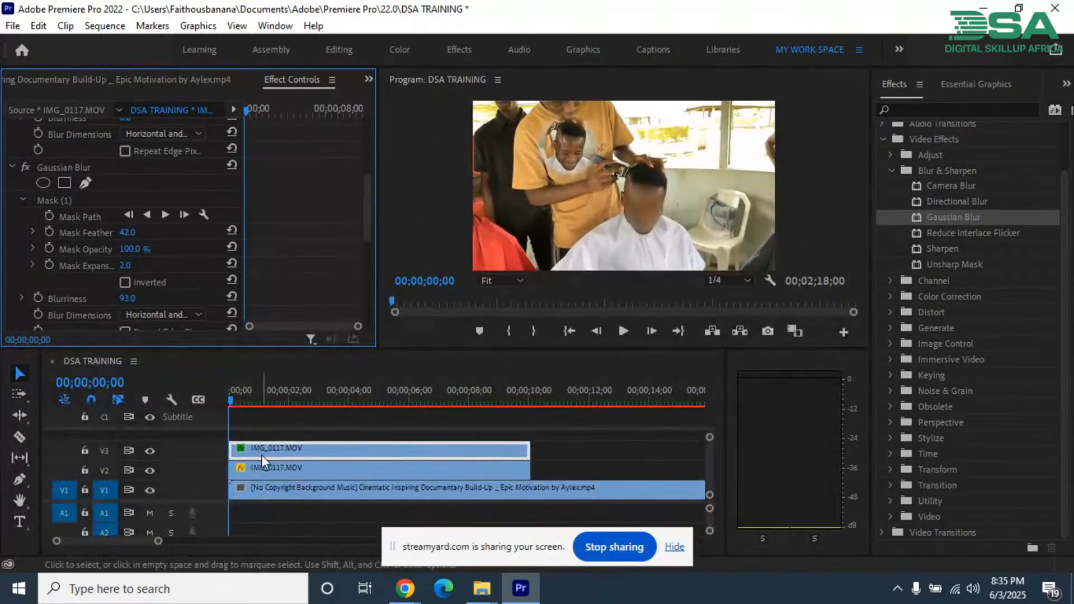
click(262, 451)
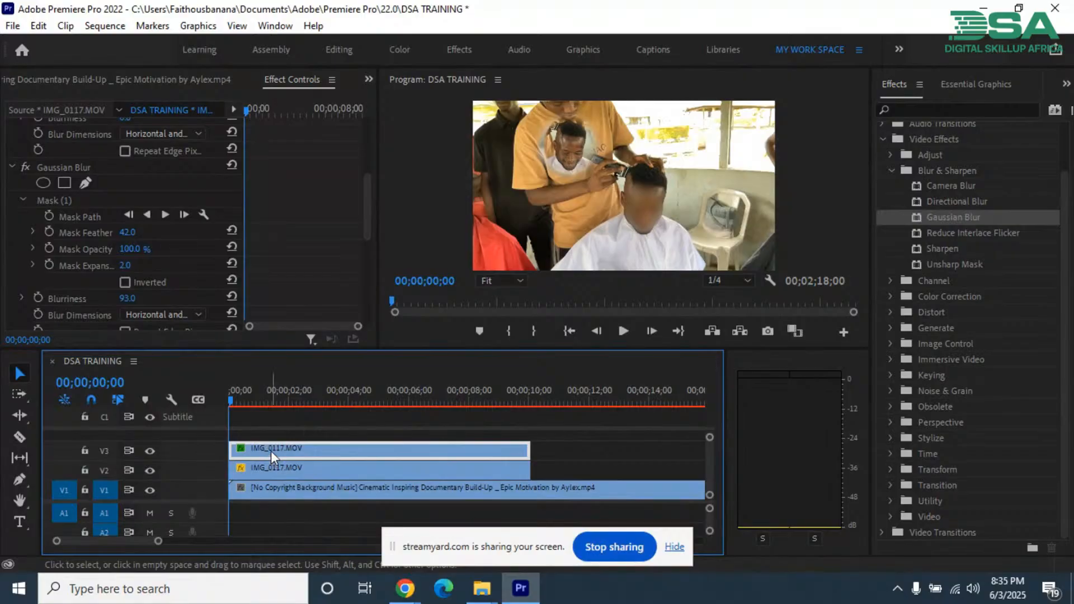
click(274, 470)
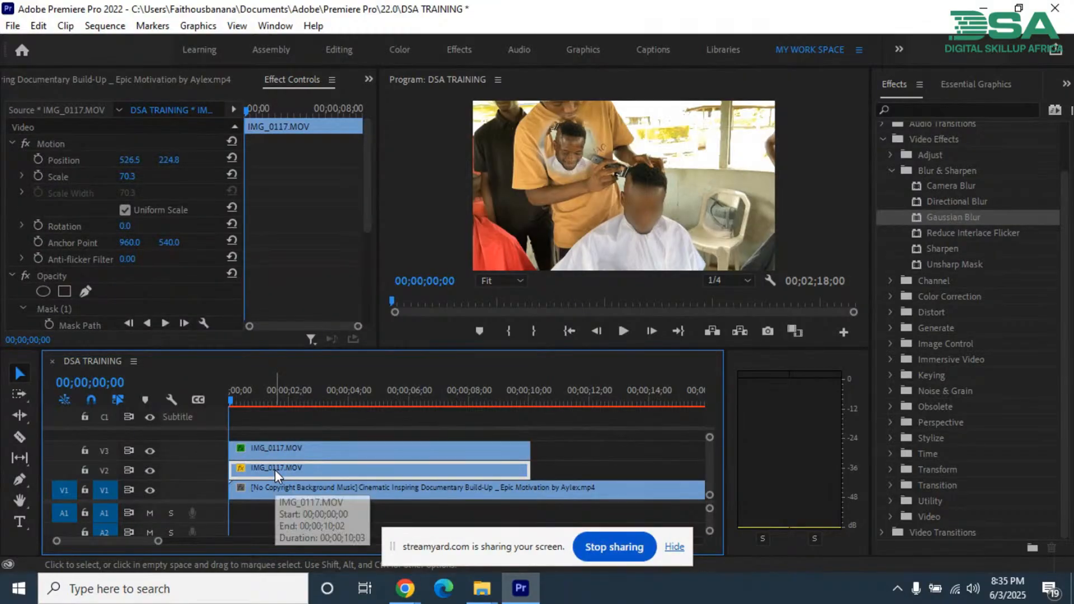
drag(274, 470, 266, 432)
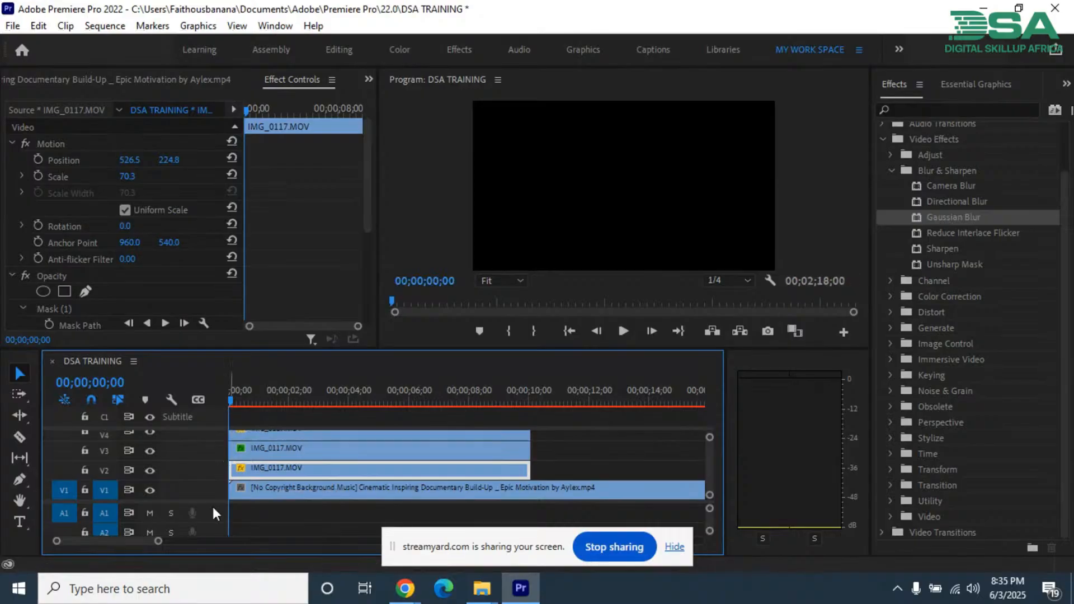
drag(220, 502, 216, 525)
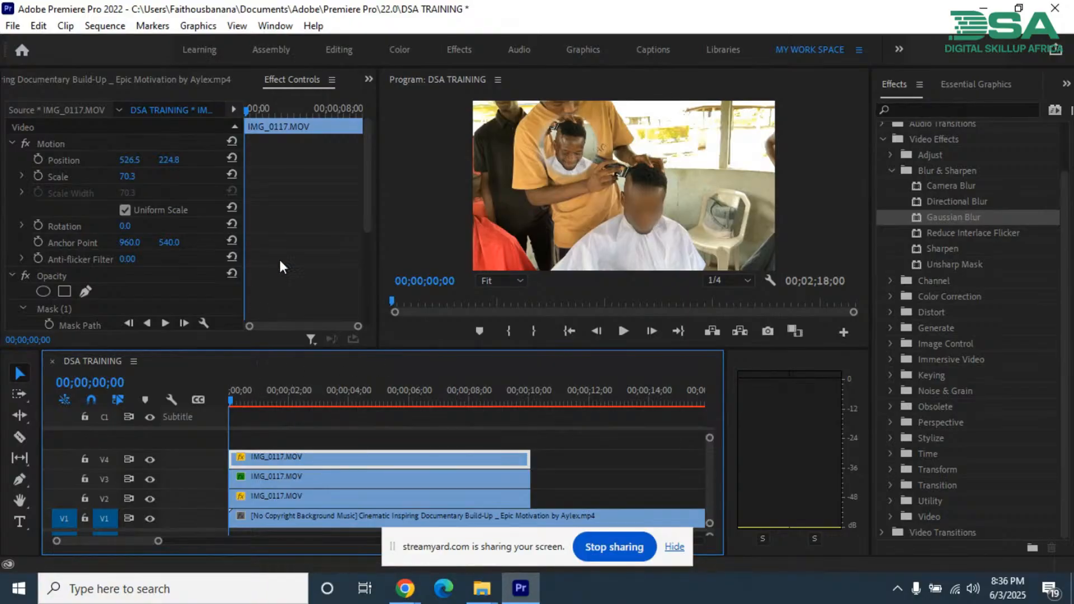
Step: Delete the opacity mask from the duplicated IMG_0117.MOV clip on V4
scroll(308, 246, down, 3)
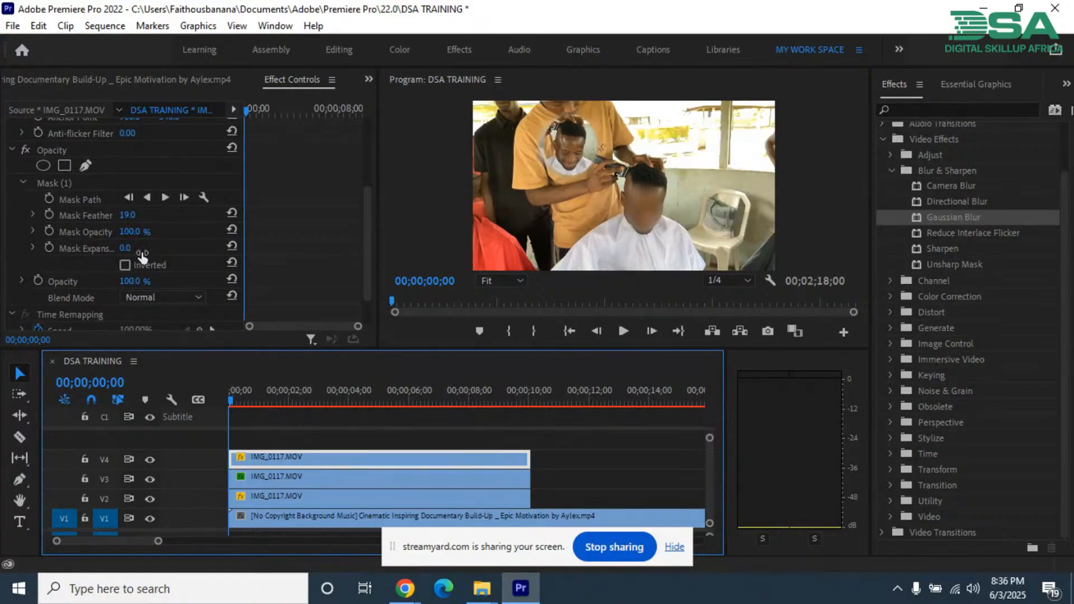
scroll(111, 239, up, 2)
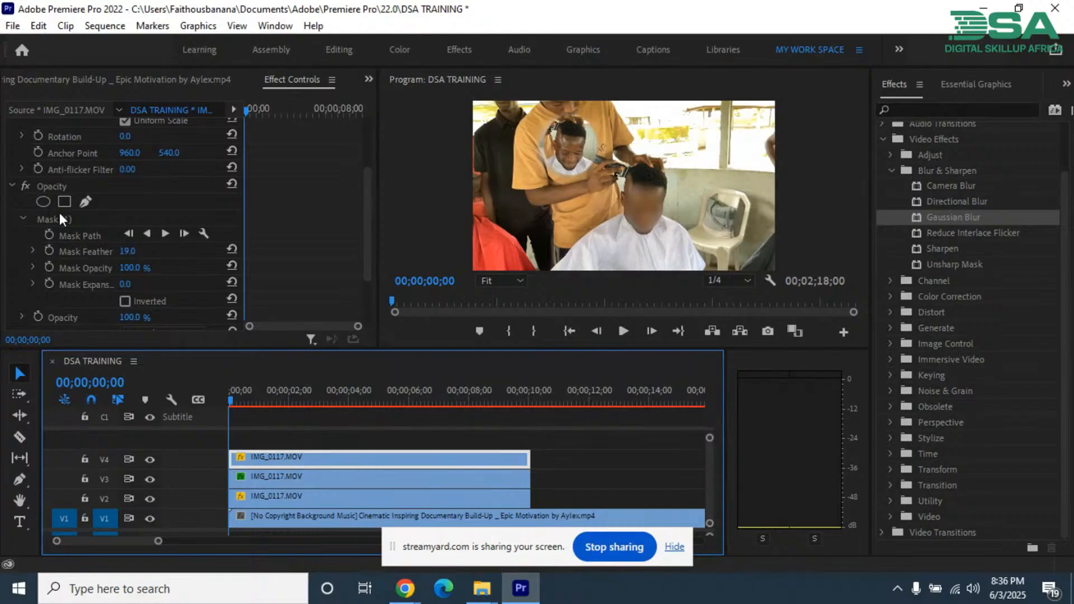
click(59, 219)
key(Delete)
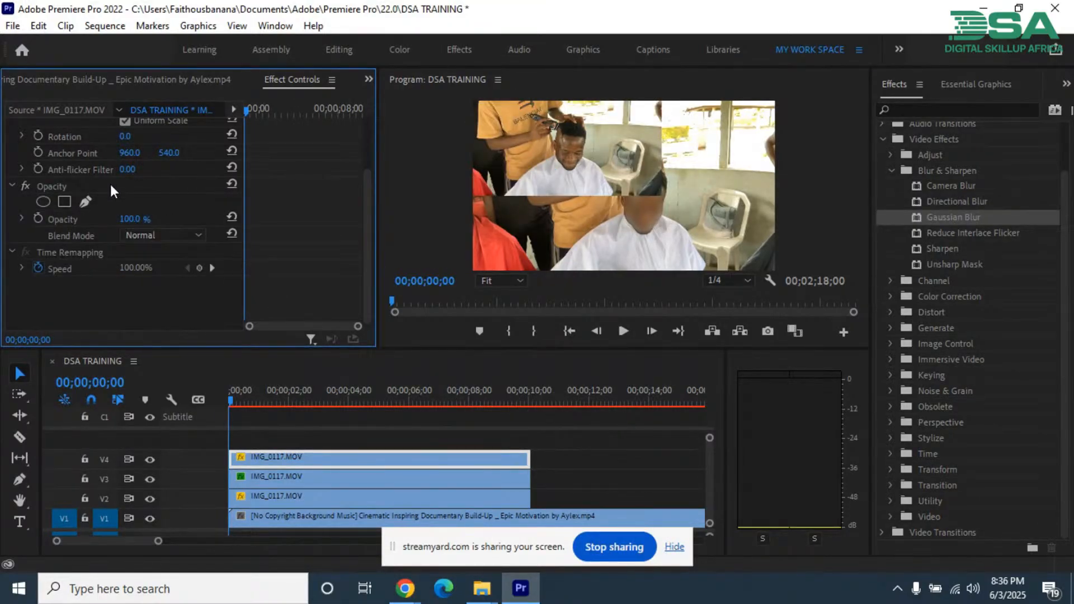
Step: Move the V4 clip in the frame so the man's head sits over the white chair, at about position 1561.5, 589.8
scroll(107, 179, up, 4)
click(63, 143)
click(576, 175)
click(576, 175)
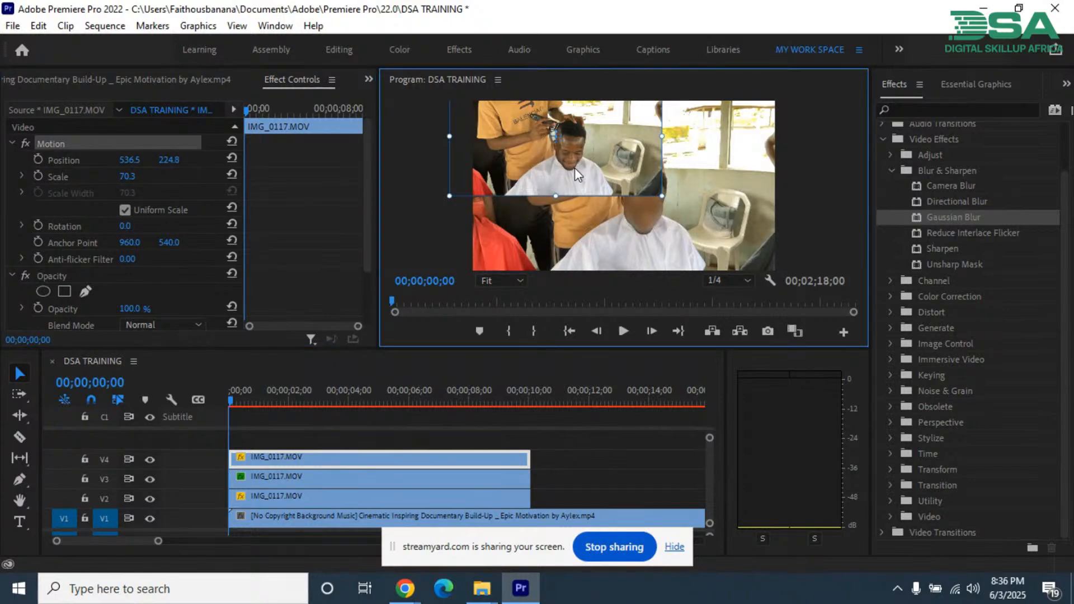
drag(618, 189, 727, 223)
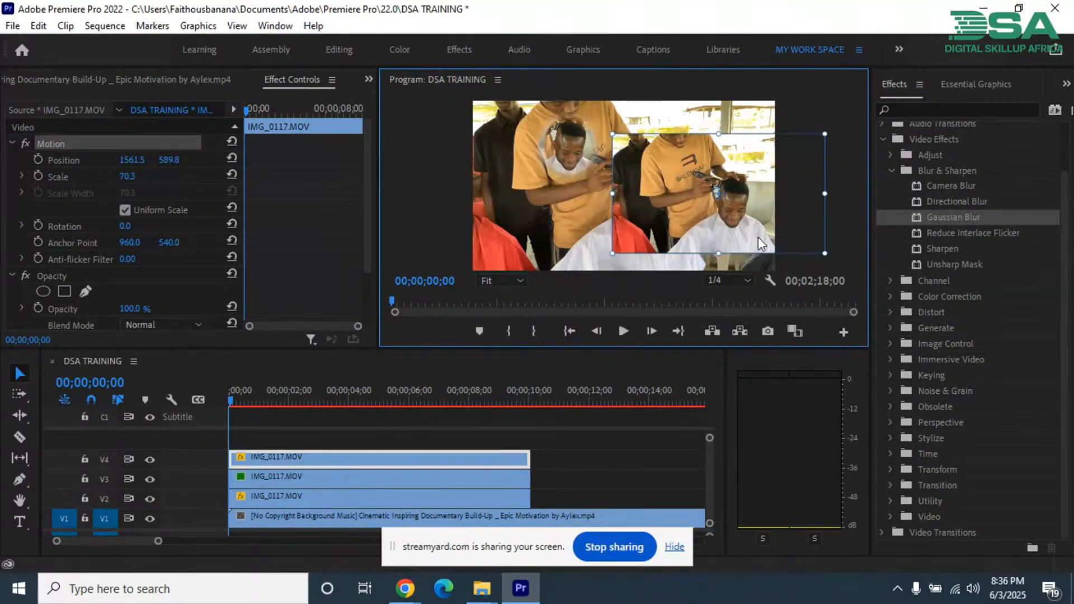
Step: Add an ellipse opacity mask to the V4 clip and narrow it to fit closely around the man's head
scroll(364, 260, down, 2)
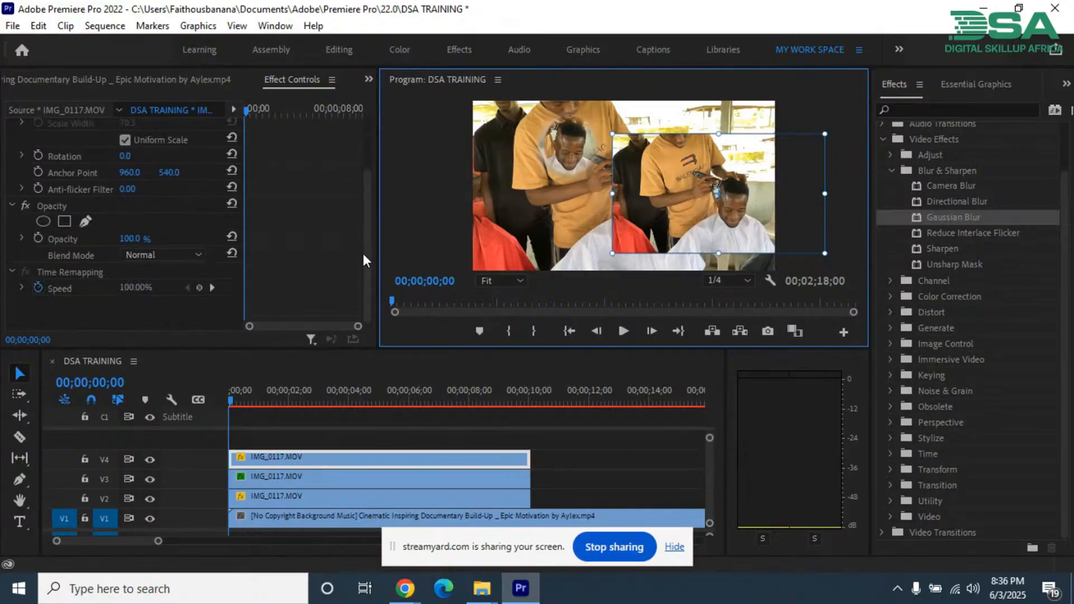
click(43, 221)
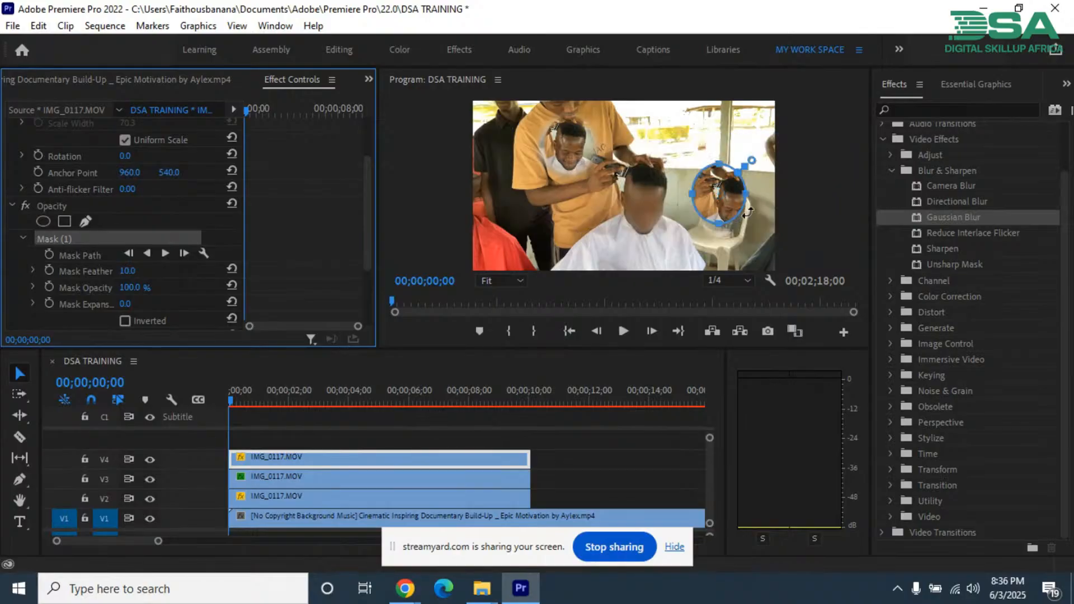
click(726, 209)
drag(726, 209, 742, 217)
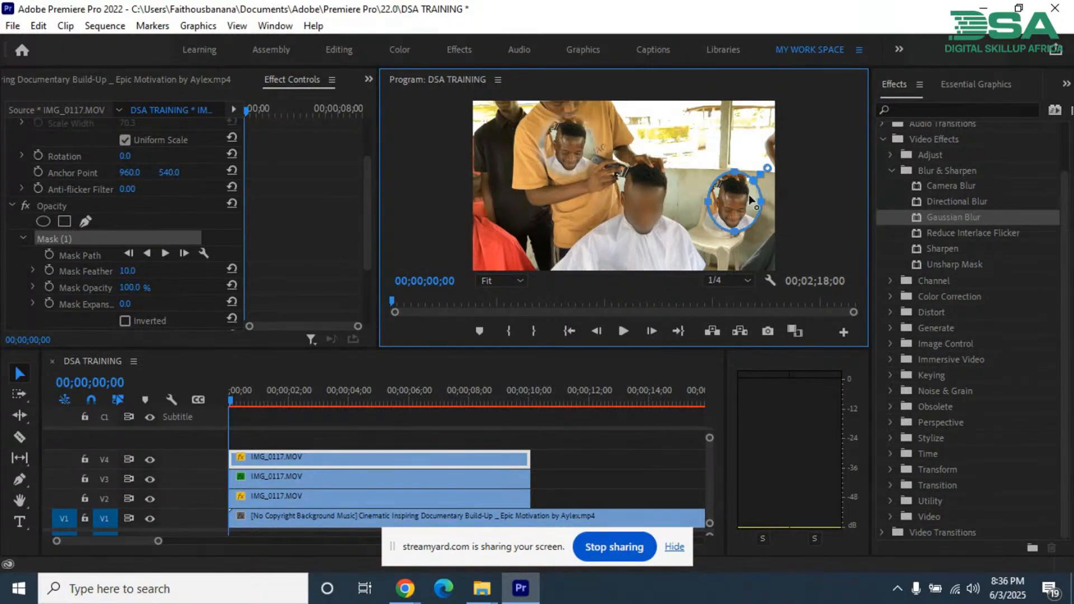
drag(761, 201, 750, 200)
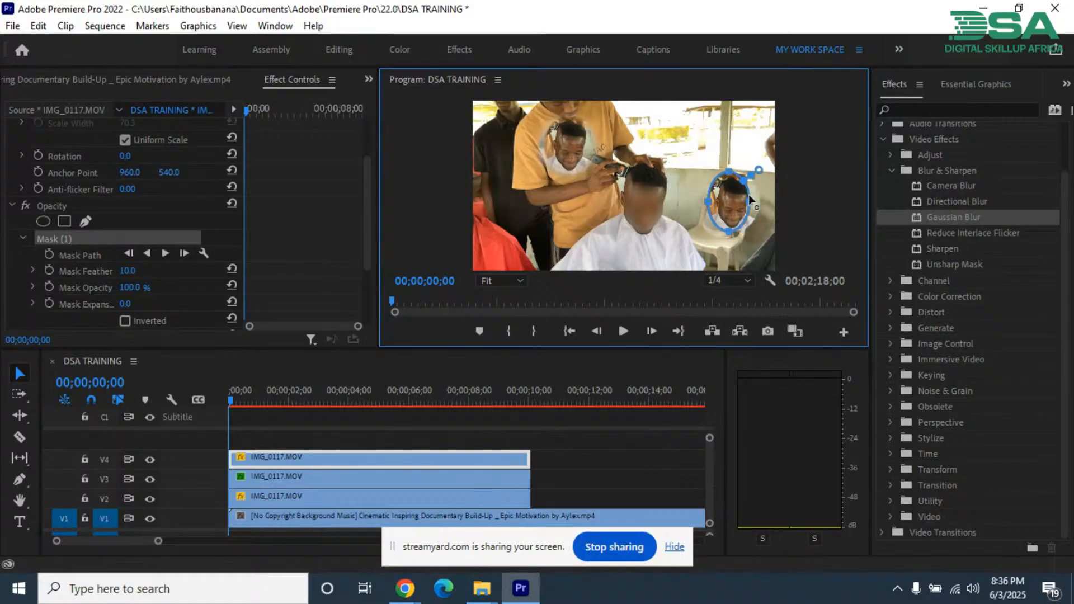
drag(749, 200, 713, 201)
Step: Shift the masked head down onto the chair's backrest, at about position 1461.5, 669.8
scroll(56, 168, up, 3)
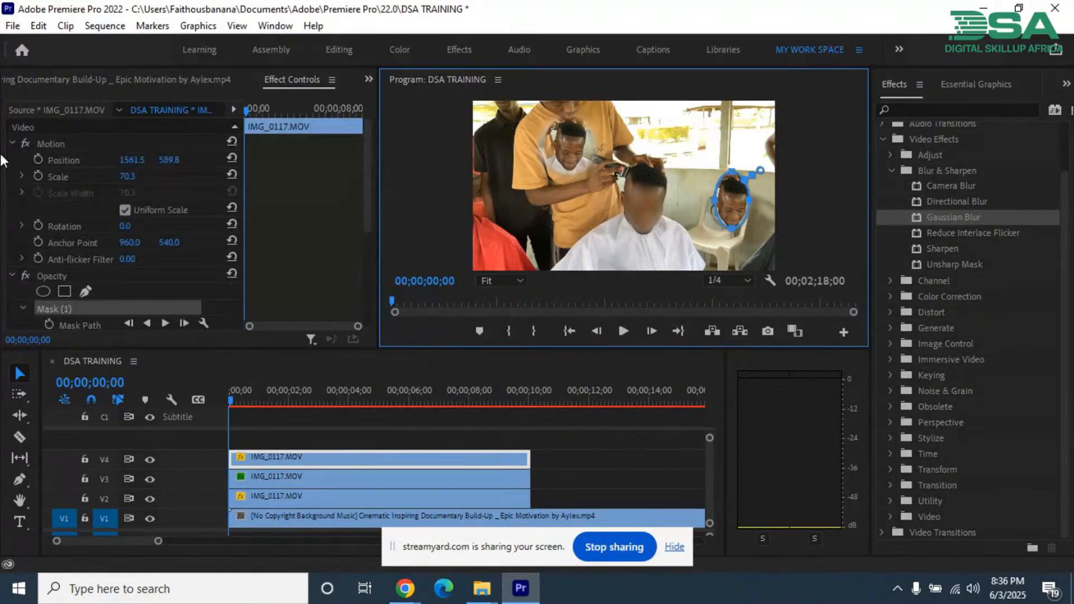
click(51, 144)
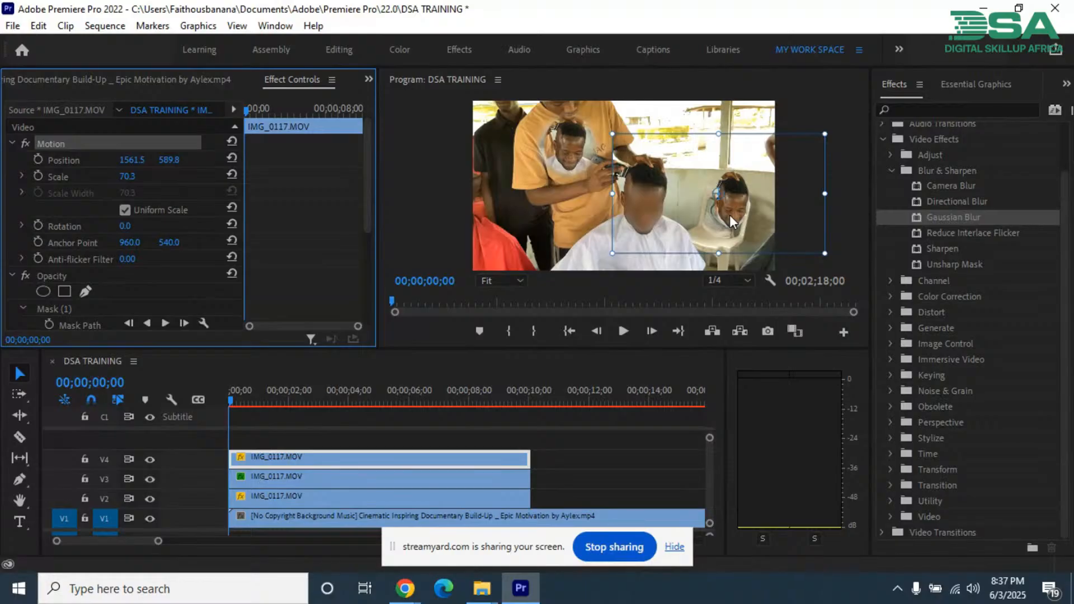
drag(730, 215, 717, 223)
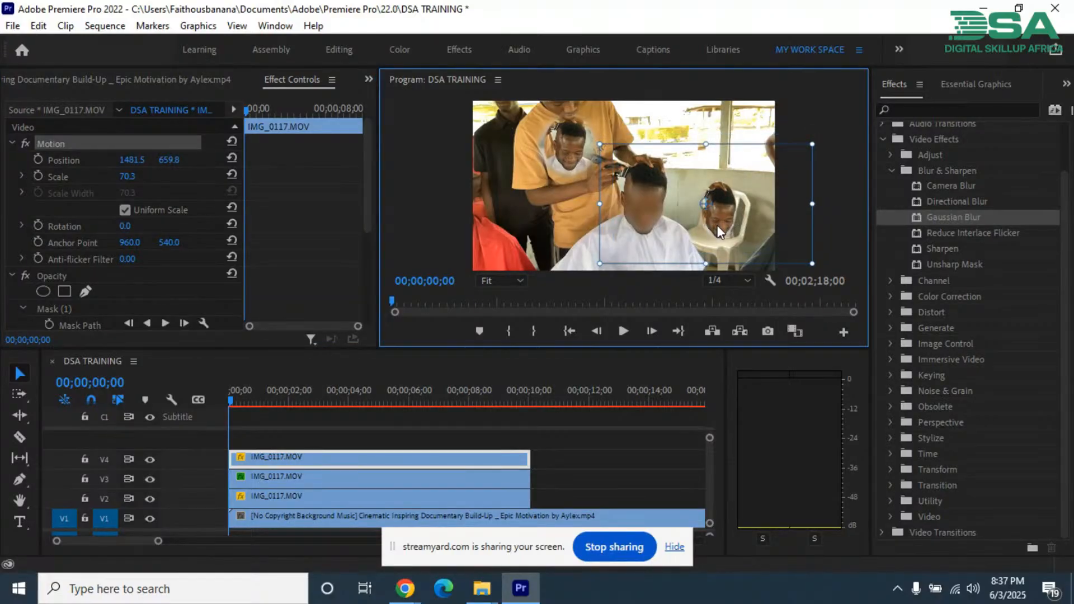
mouse_move(717, 225)
mouse_down()
mouse_move(721, 235)
mouse_move(716, 225)
mouse_up()
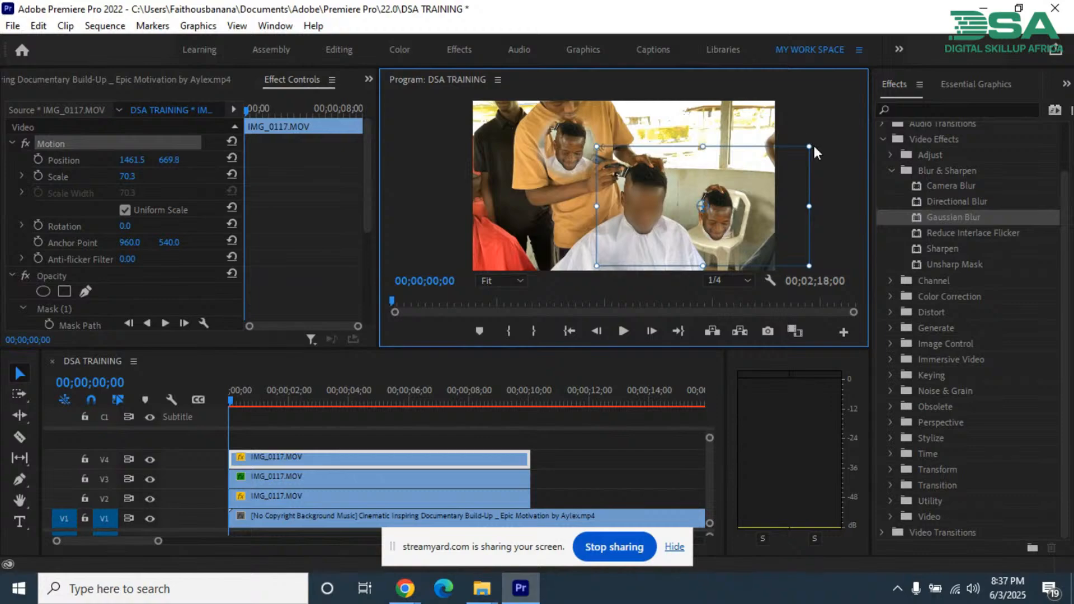
Step: Rotate the masked head to about 83.7° and reposition it at about 1616.5, 694.8 so it lies sideways on the chair
drag(814, 152, 818, 157)
drag(818, 157, 820, 169)
key(shift+Right)
key(shift+Right)
key(shift+Right)
key(shift+Right)
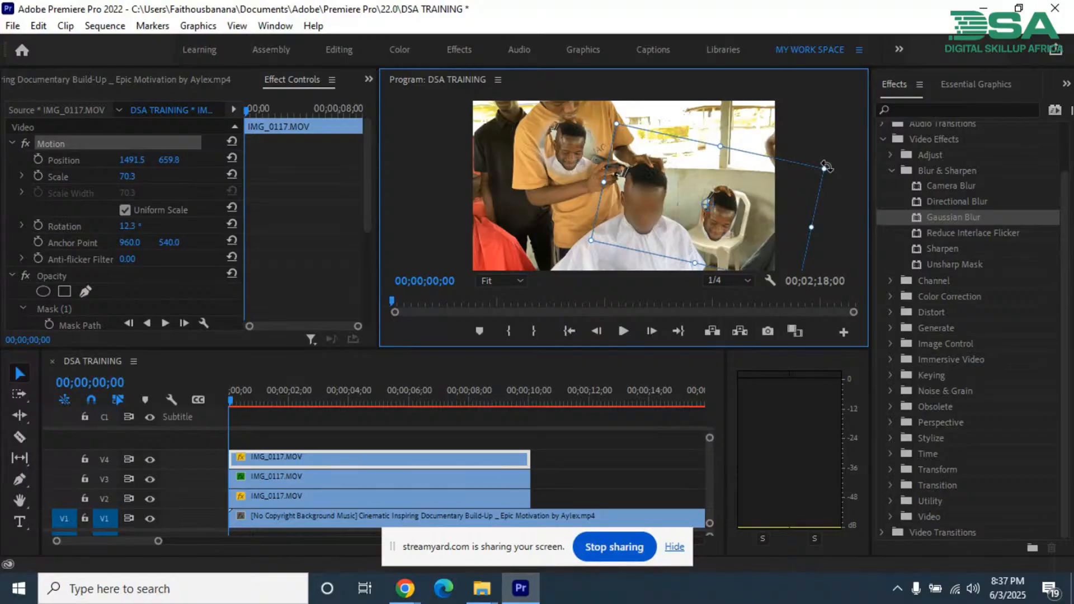
drag(826, 166, 735, 223)
click(437, 207)
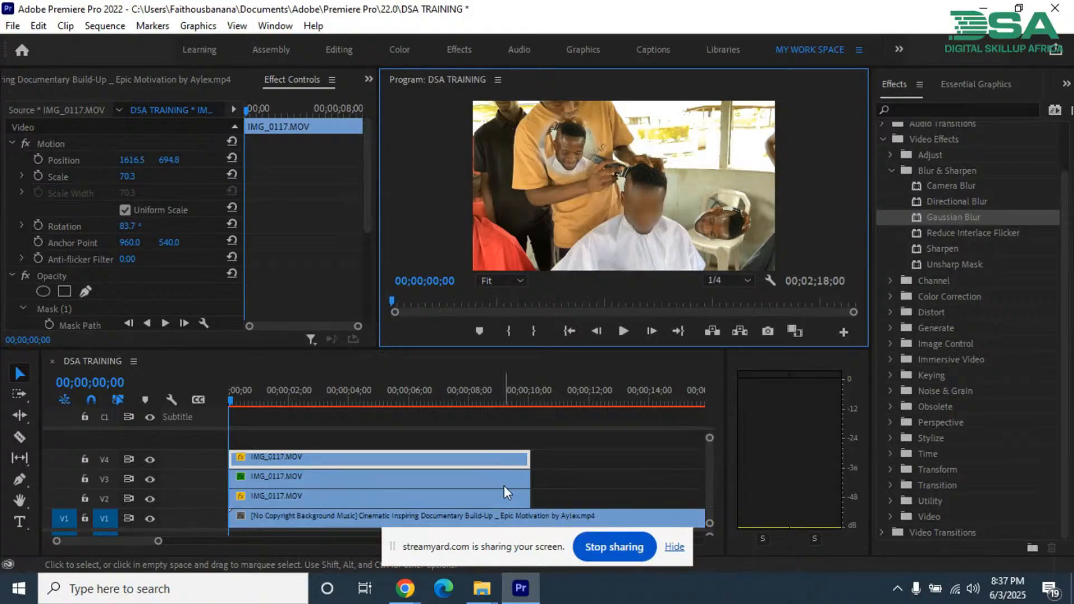
Step: Switch to the StreamYard studio in Chrome to view the live session's comments
mouse_move(404, 590)
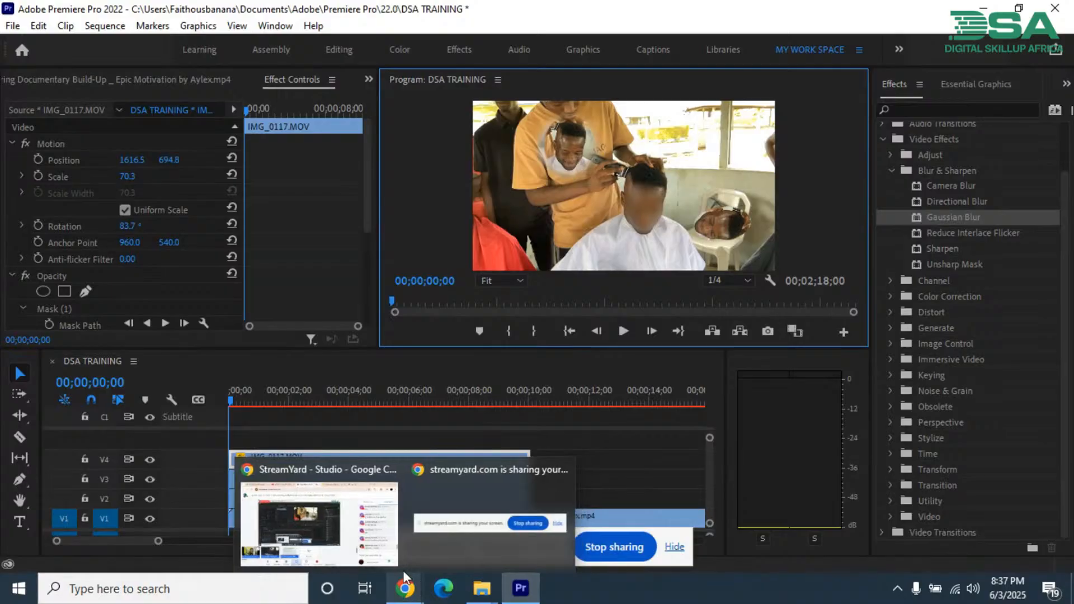
click(380, 554)
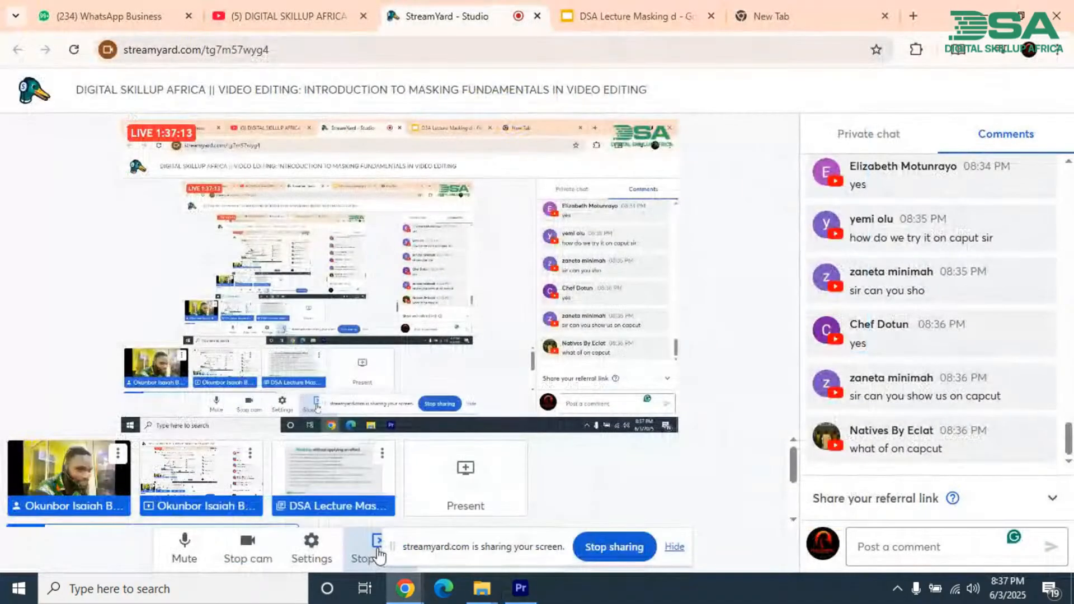
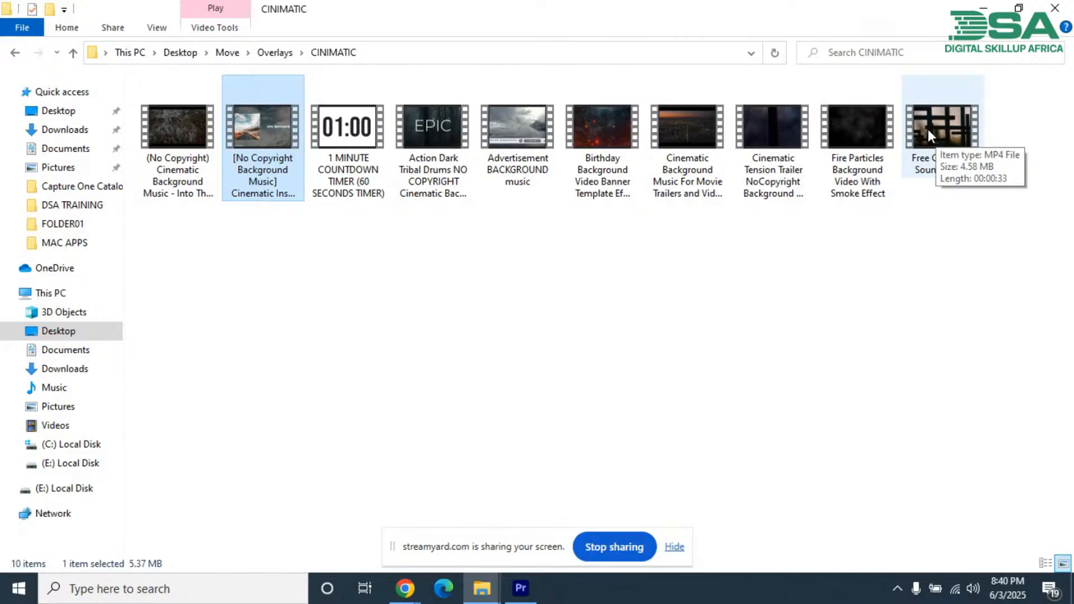
Step: Open the DSA TRAINING folder on the Desktop and import IMG_6433, IMG_6434 and IMG_6435 into the Premiere Pro project
click(448, 298)
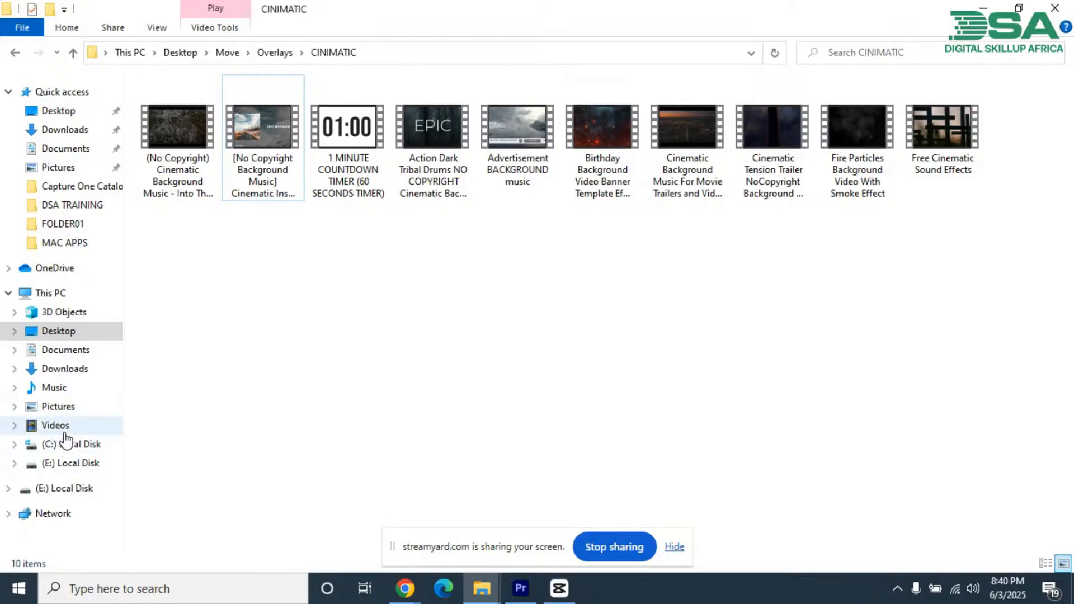
click(65, 333)
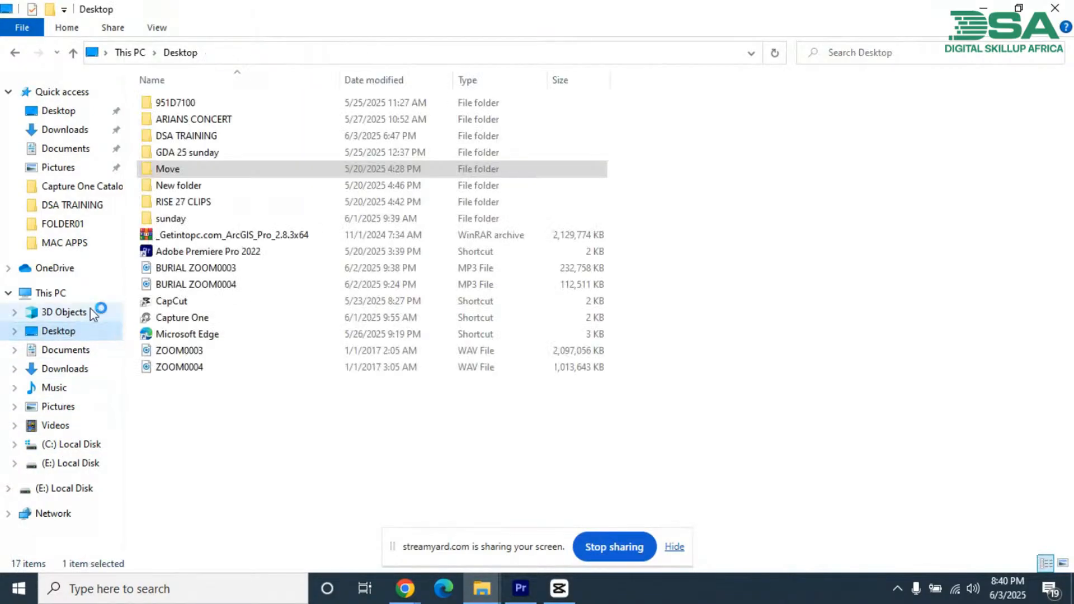
click(196, 137)
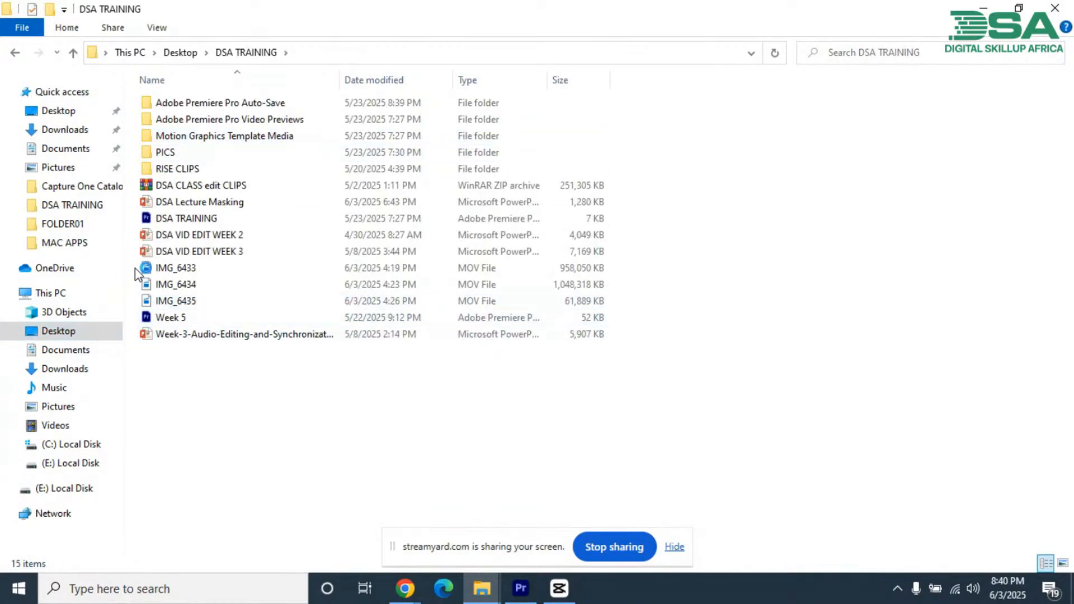
drag(138, 271, 855, 440)
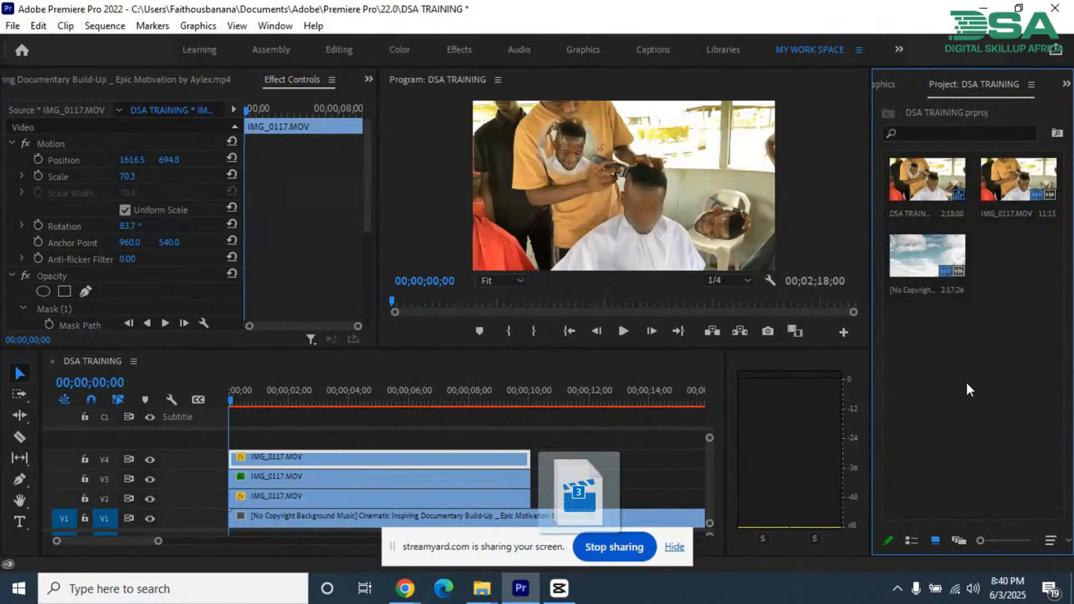
drag(967, 395, 968, 392)
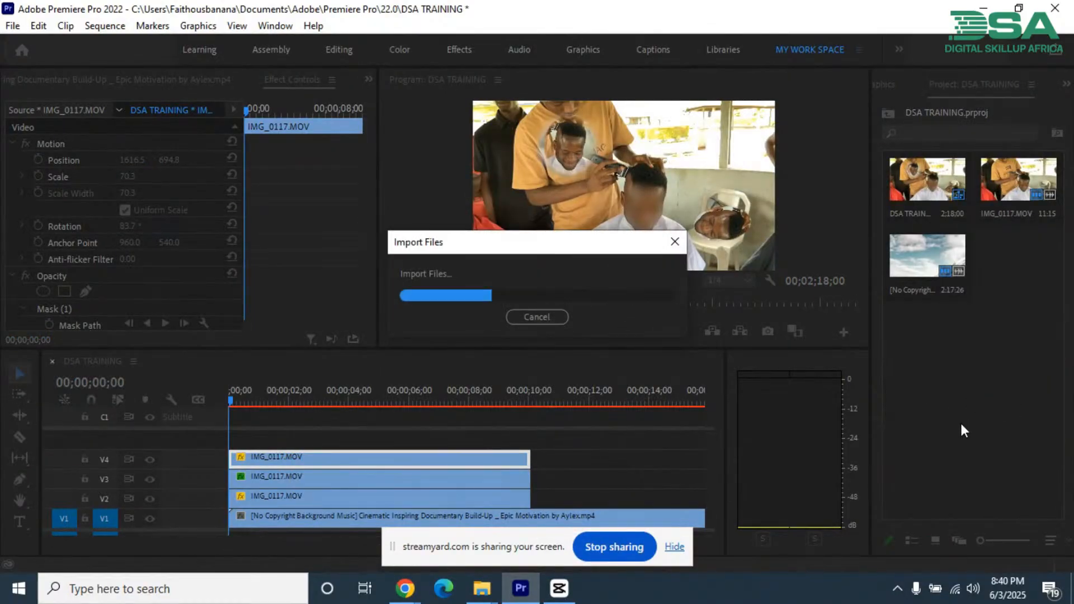
Step: Bring up CapCut's Environment testing window, confirm it, and return to the Premiere Pro project
mouse_move(564, 600)
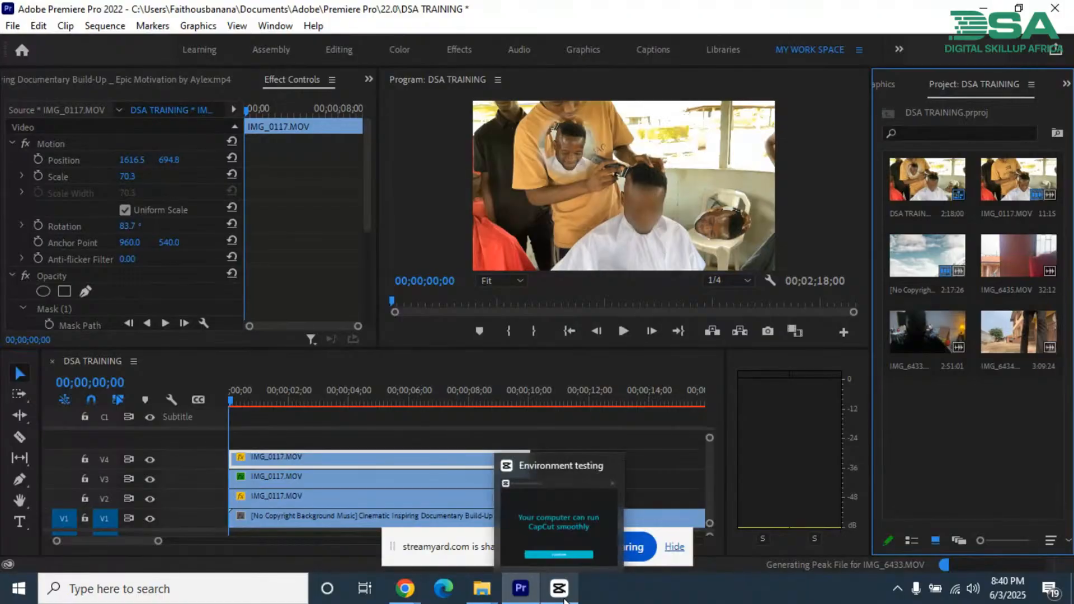
click(561, 476)
click(552, 385)
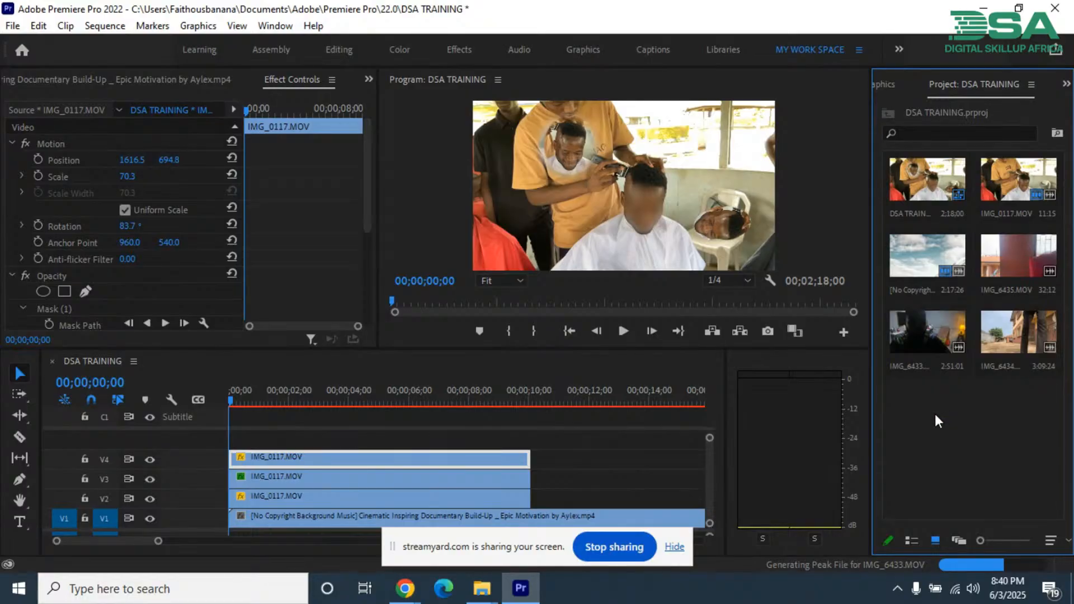
Step: Split the background music clip on V1 at the end of the IMG_0117 clips and delete the remainder
click(927, 337)
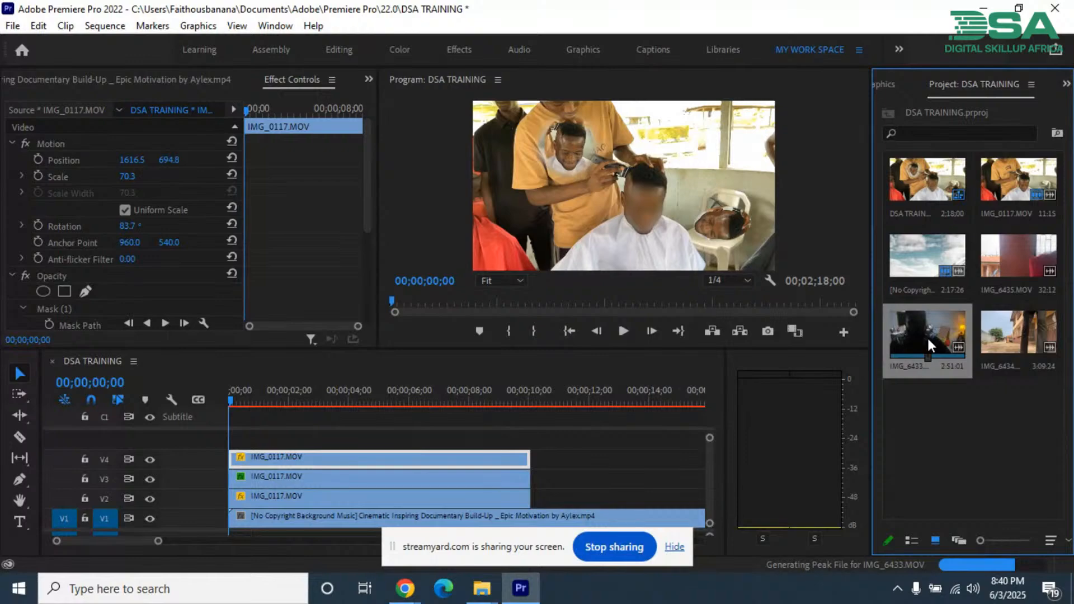
click(569, 453)
key(minus)
key(minus)
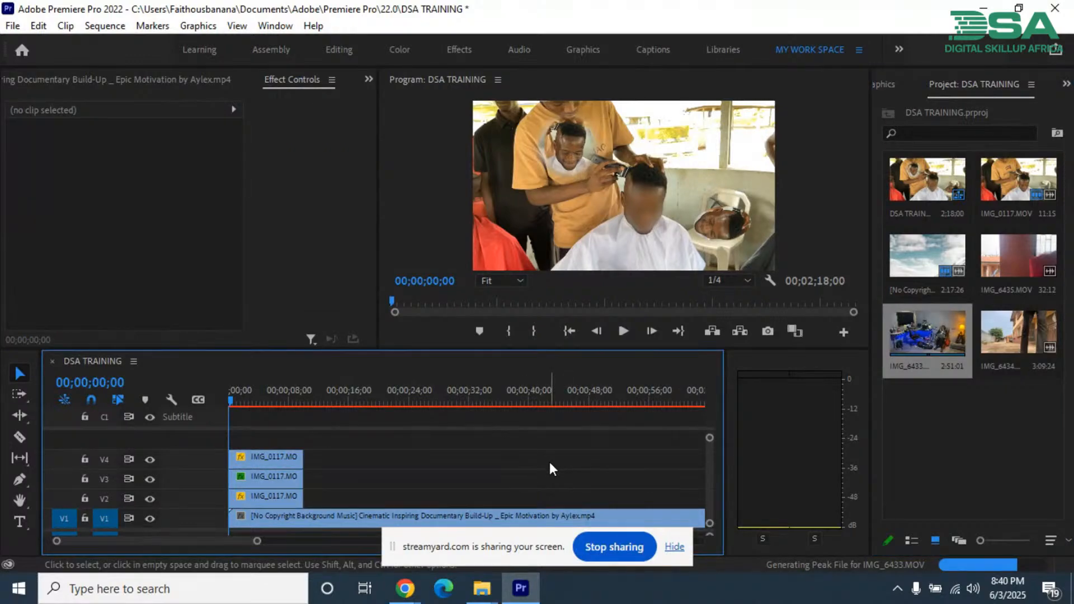
key(minus)
click(277, 517)
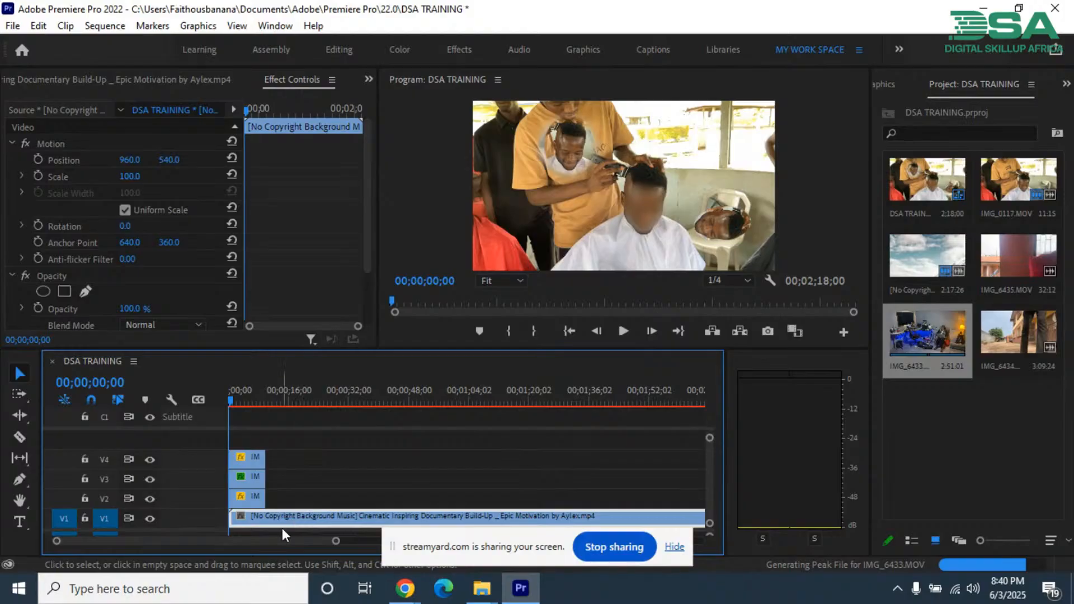
key(c)
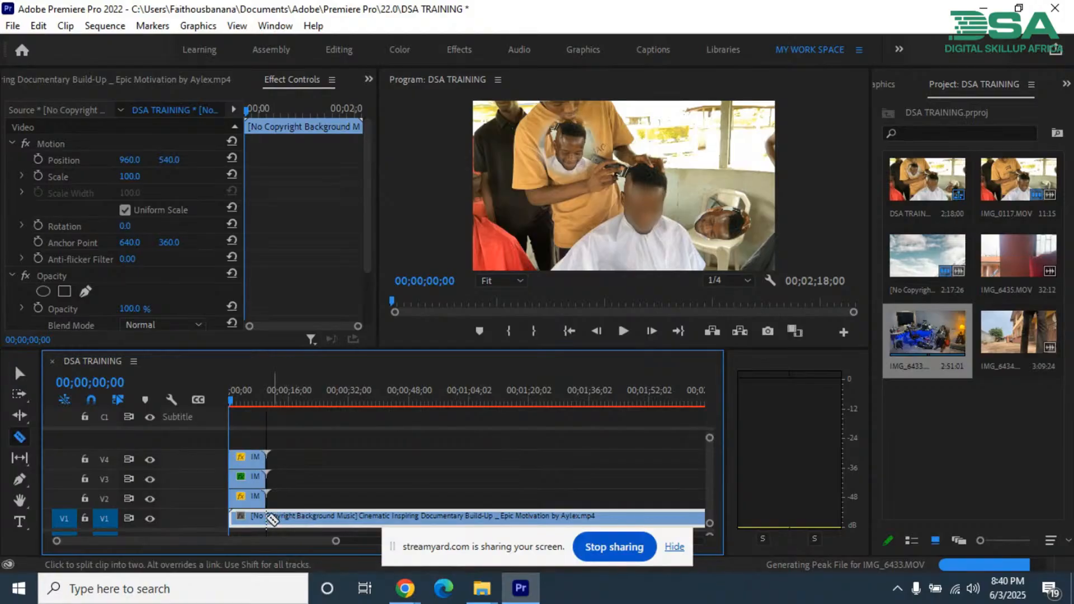
key(ctrl+s)
click(280, 515)
key(v)
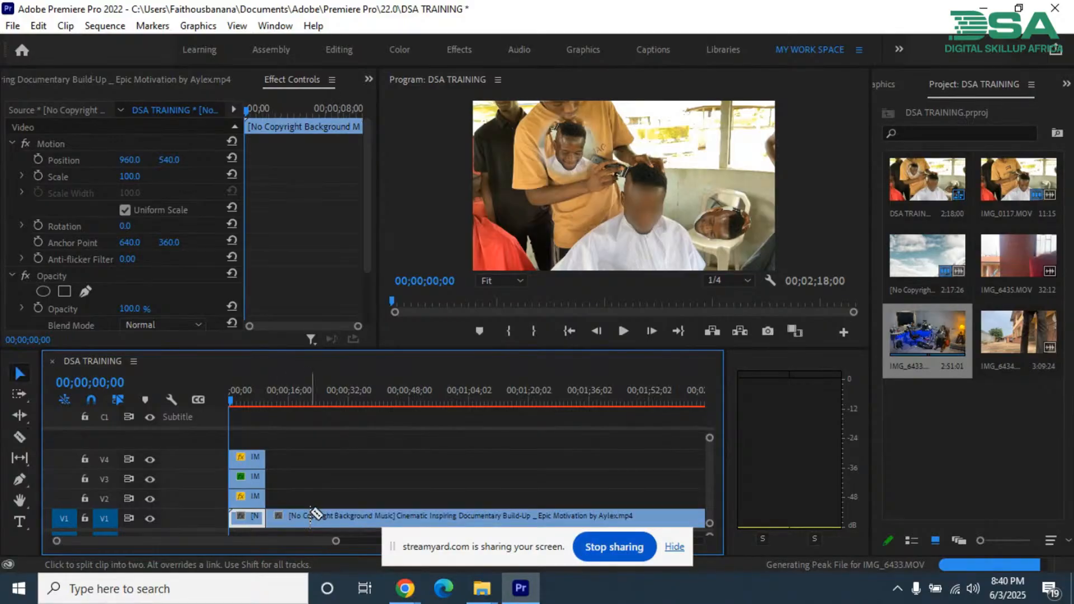
click(315, 520)
key(Delete)
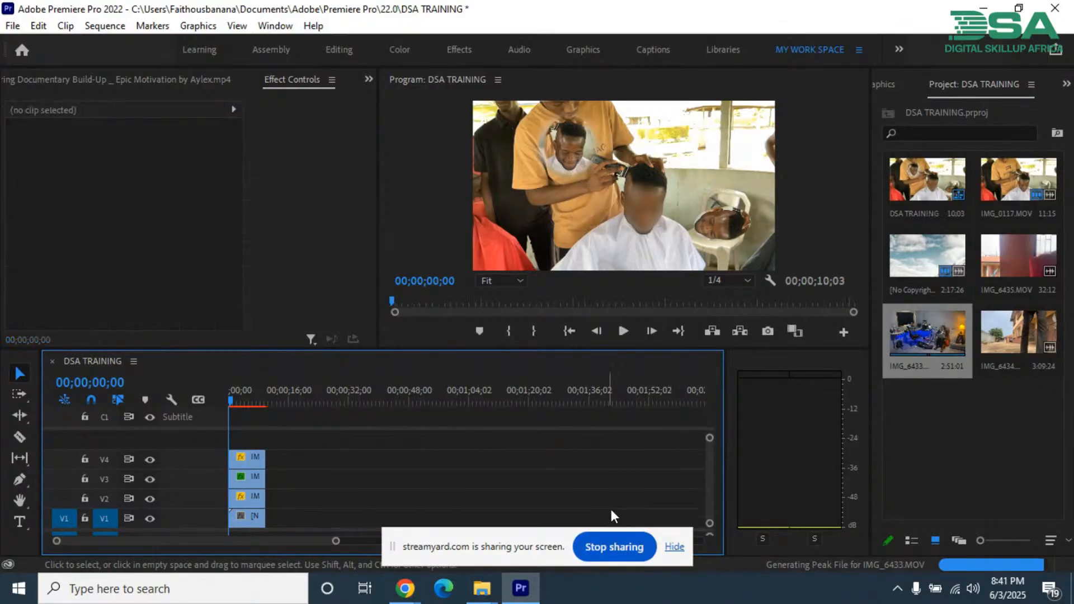
Step: Hide the screen-sharing notice and place IMG_6433.MOV on track V4 after the existing clips, leaving a gap
click(674, 546)
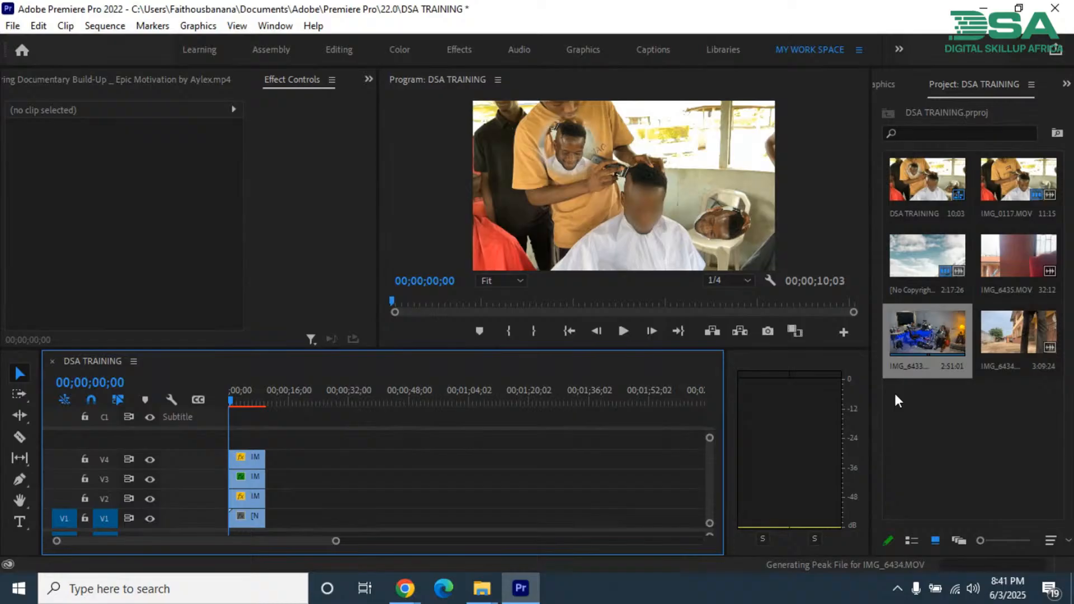
click(929, 329)
drag(446, 460, 353, 473)
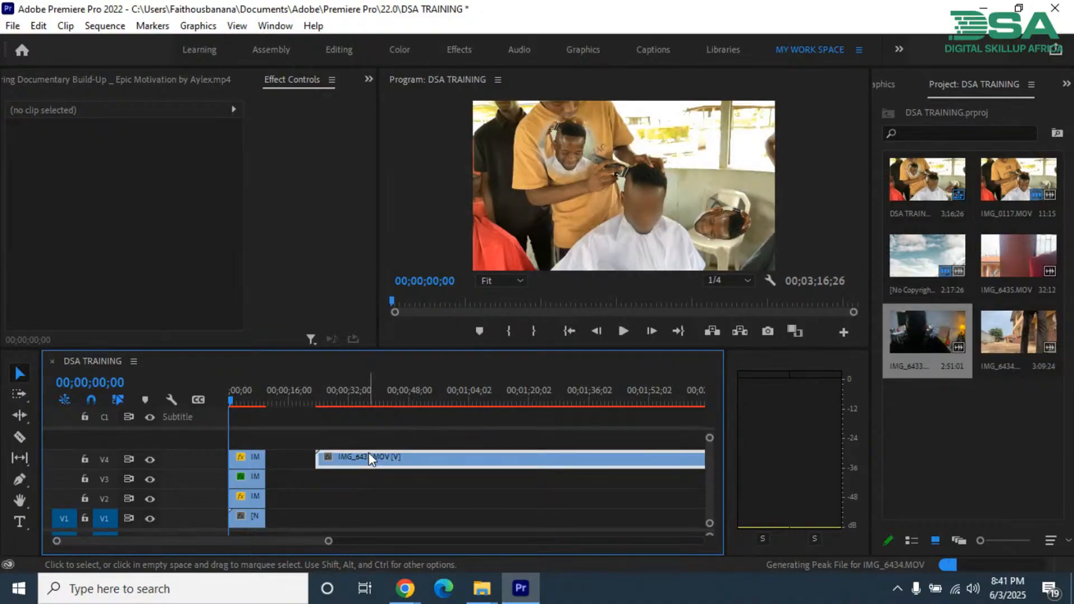
Step: Scrub through the first part of IMG_6433.MOV up to 00;01;15;03 to inspect the studio footage
click(322, 401)
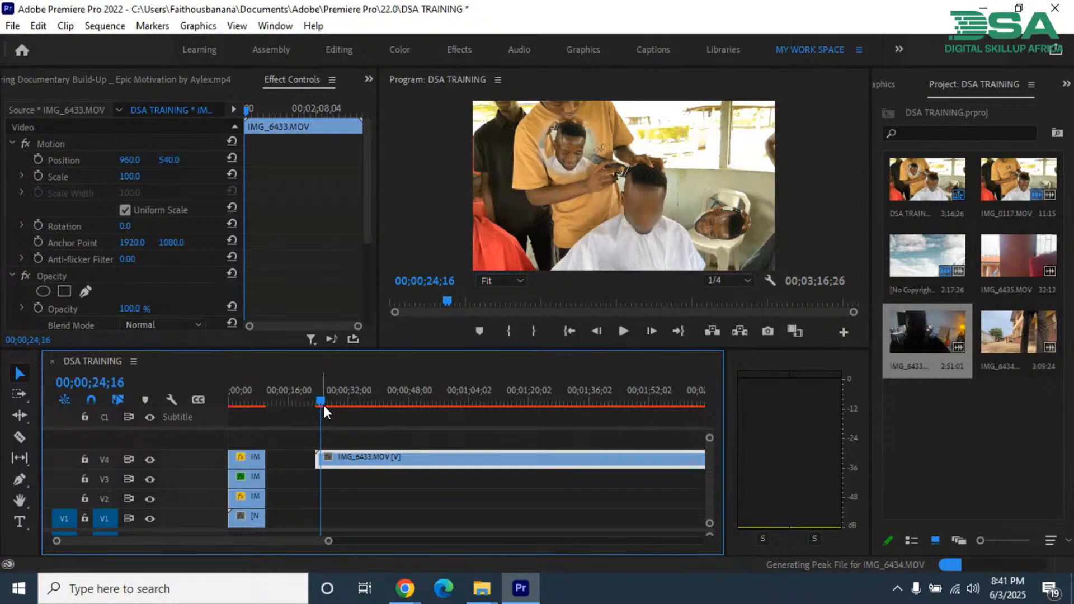
key(minus)
key(Up)
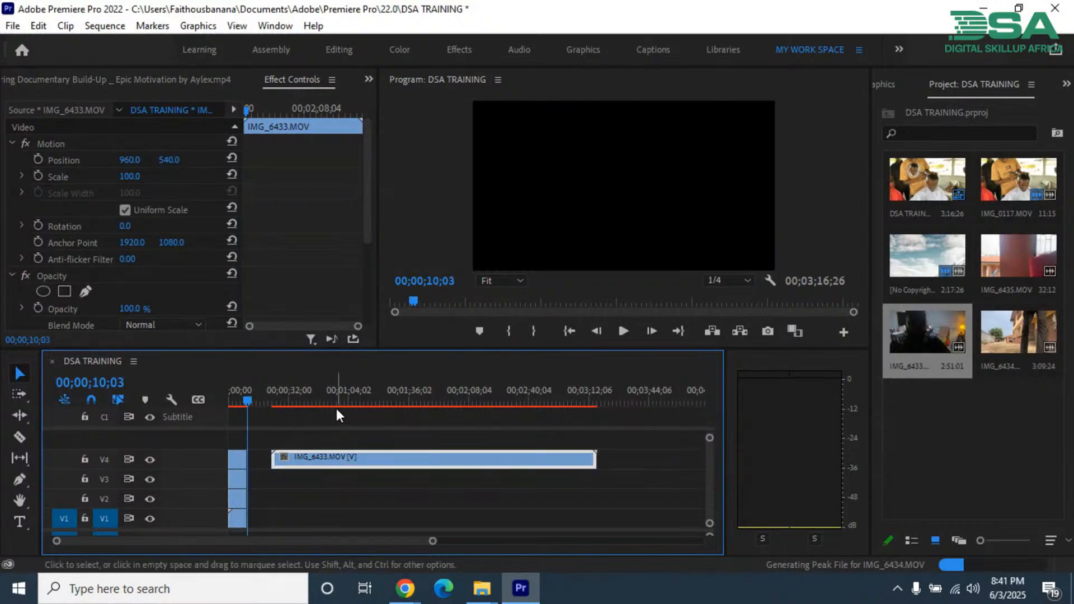
key(equal)
drag(351, 395, 356, 395)
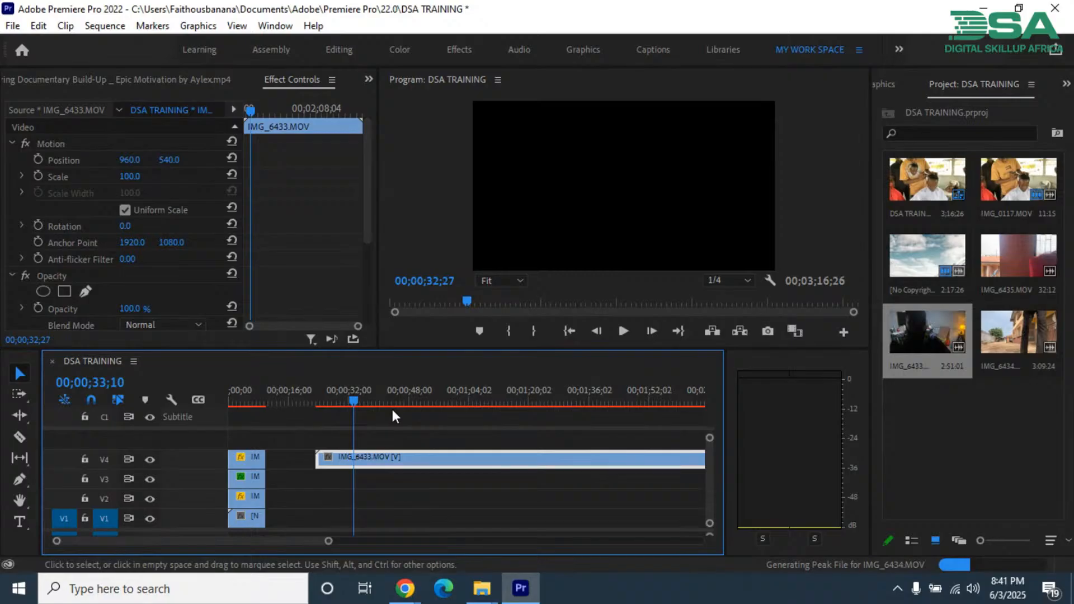
click(453, 401)
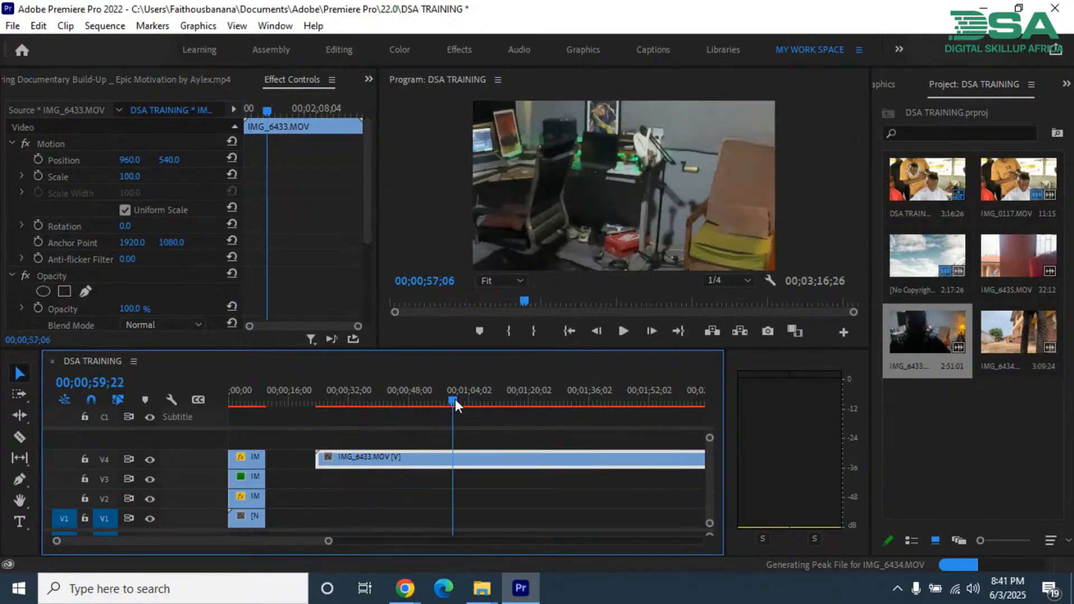
click(510, 400)
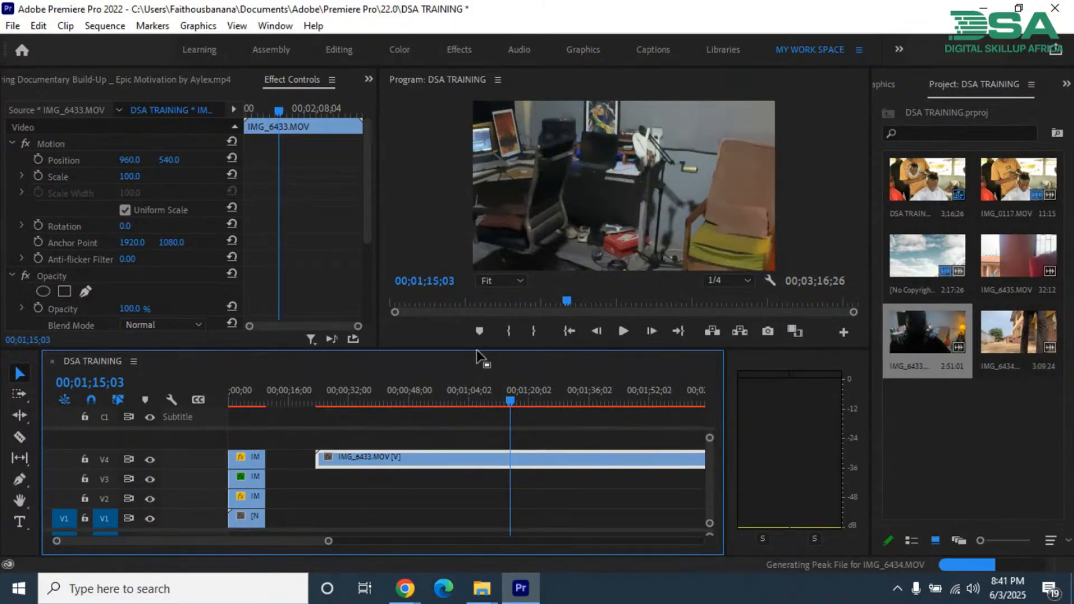
Step: Enlarge the Program monitor and scrub through more of IMG_6433.MOV, leaving the playhead at 00;01;06;09
drag(477, 350, 470, 395)
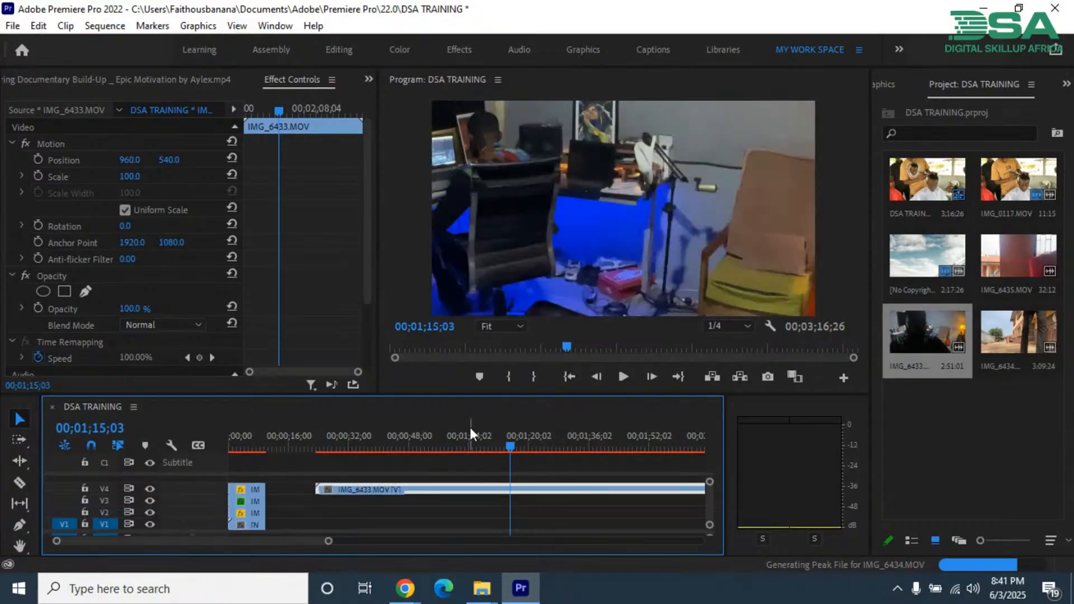
click(382, 446)
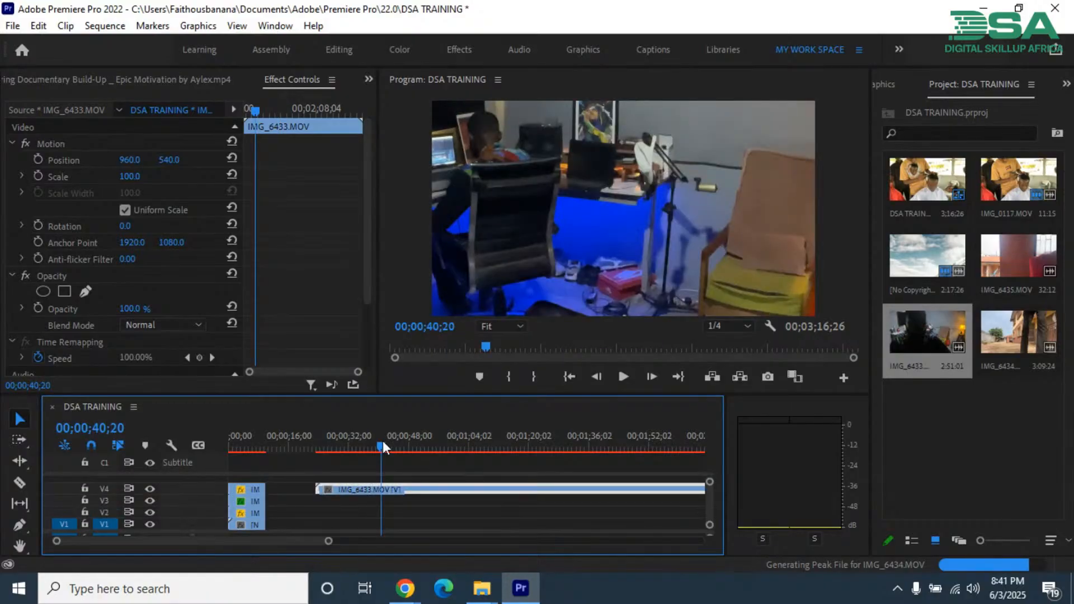
drag(383, 441, 559, 442)
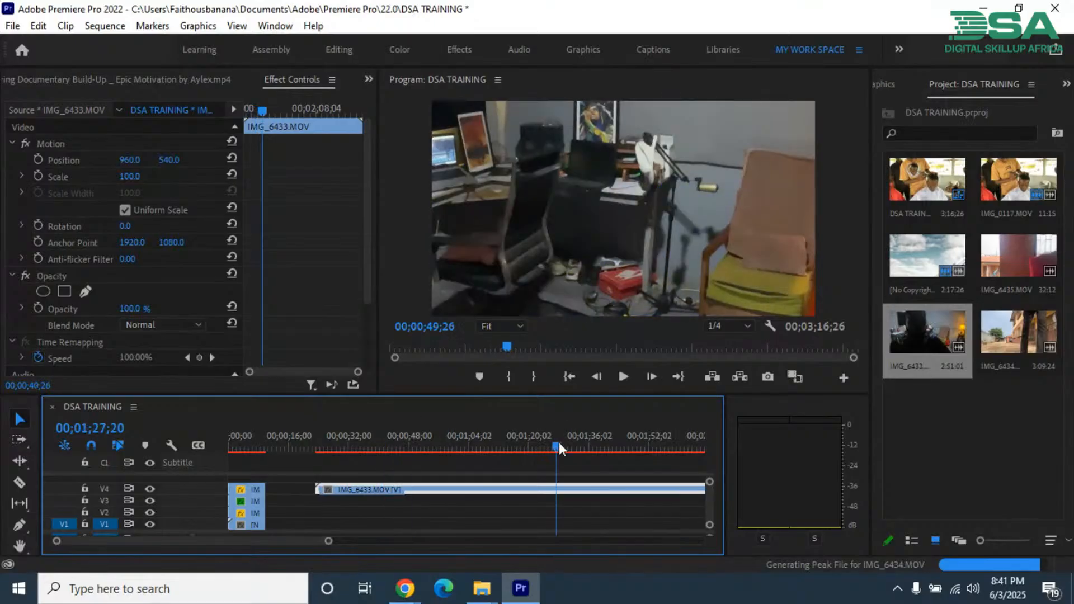
click(618, 443)
key(minus)
key(minus)
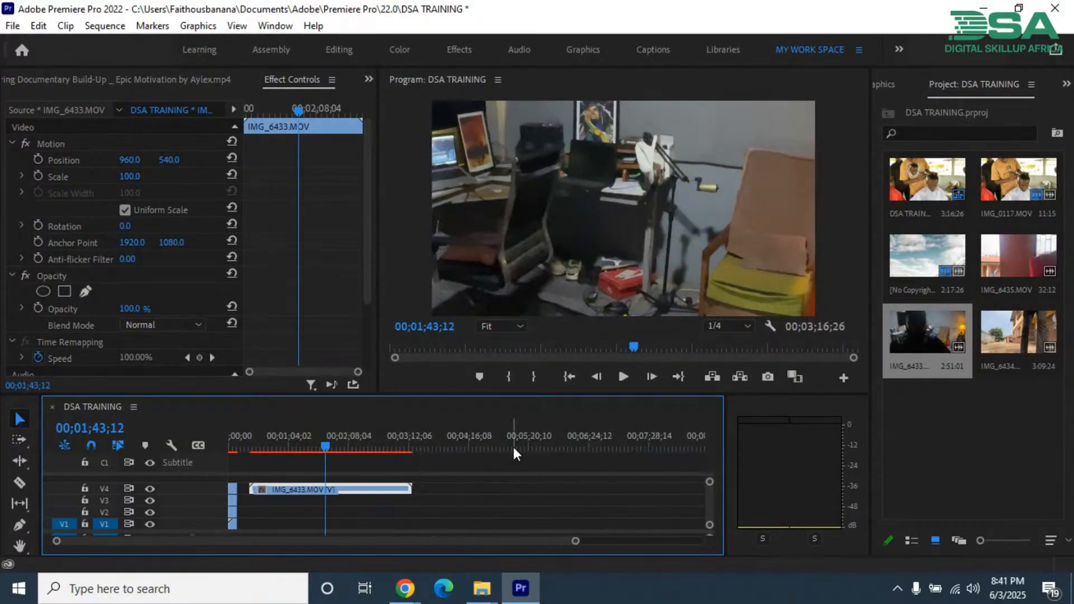
key(equal)
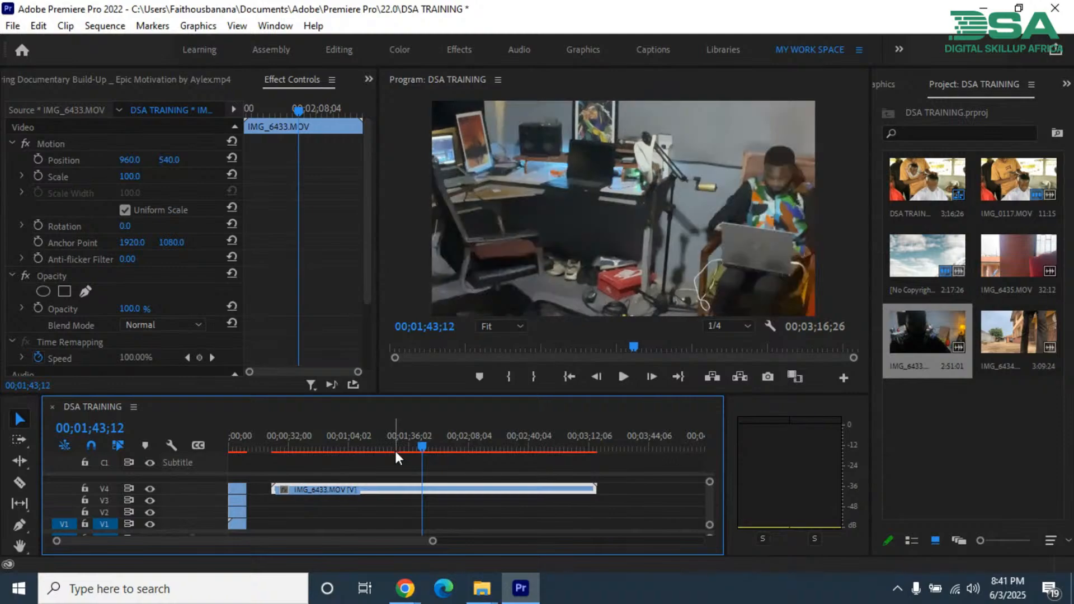
click(353, 446)
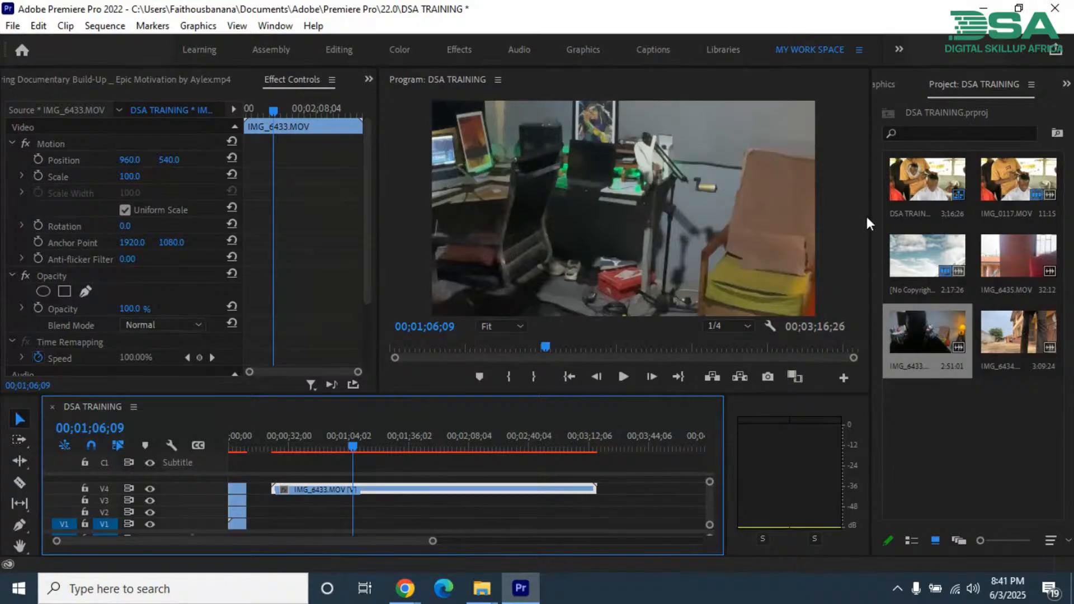
Step: Search the effects library for "flip"
click(910, 133)
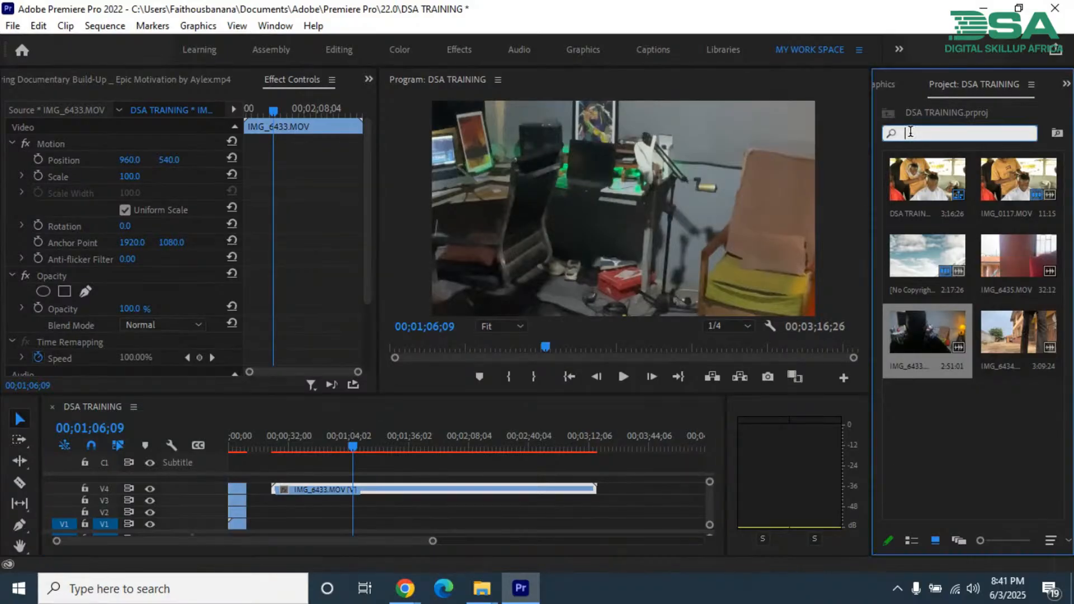
click(885, 88)
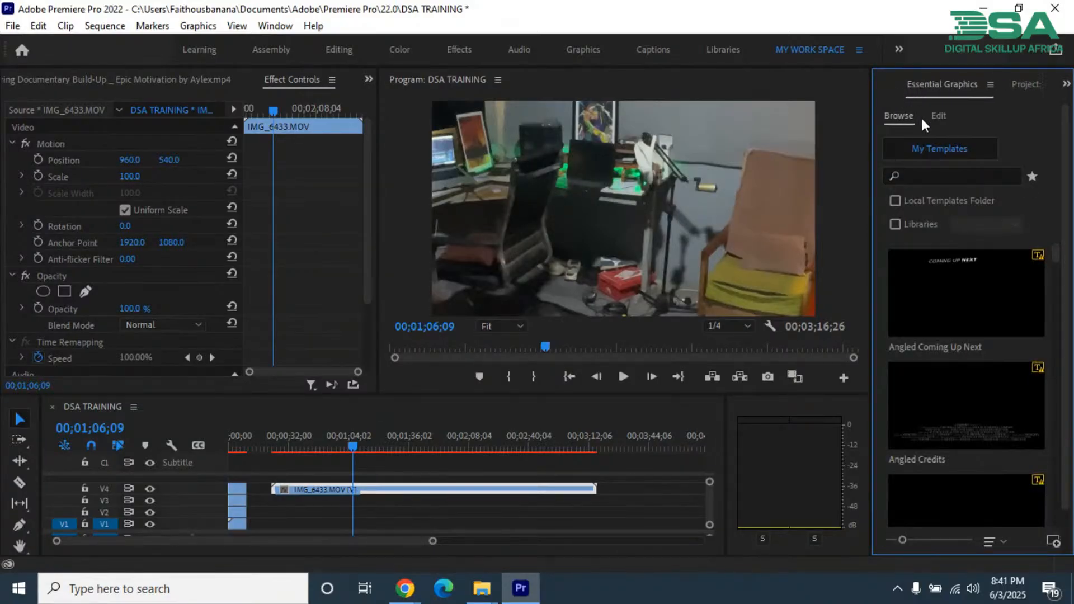
click(888, 82)
click(915, 108)
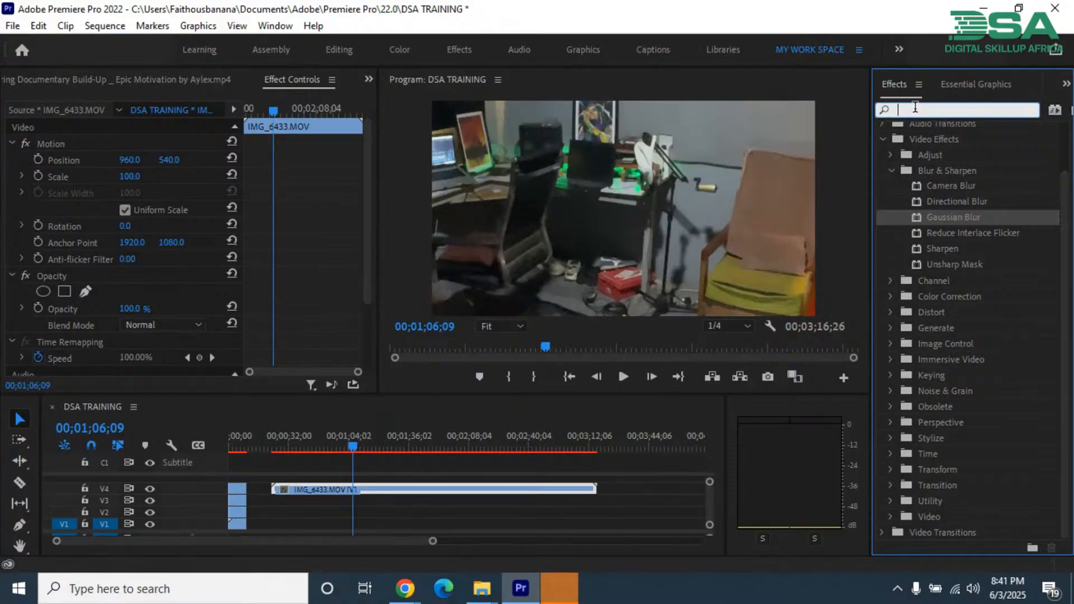
text(flip)
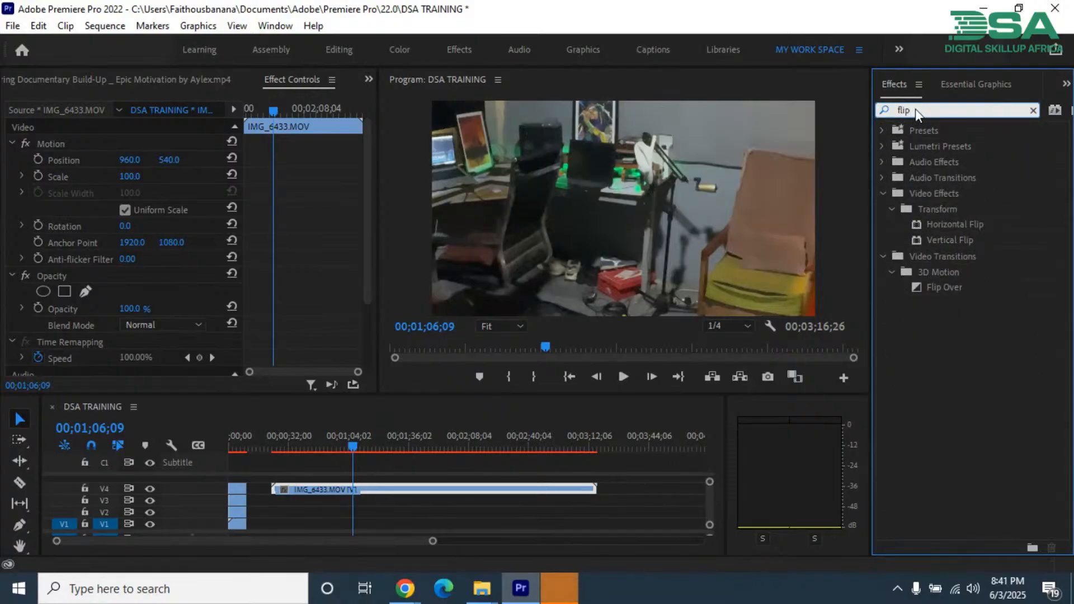
Step: Try Vertical Flip on the IMG_6433.MOV clip, undo it, apply Horizontal Flip instead and scrub back through the clip to review it
drag(951, 236, 449, 484)
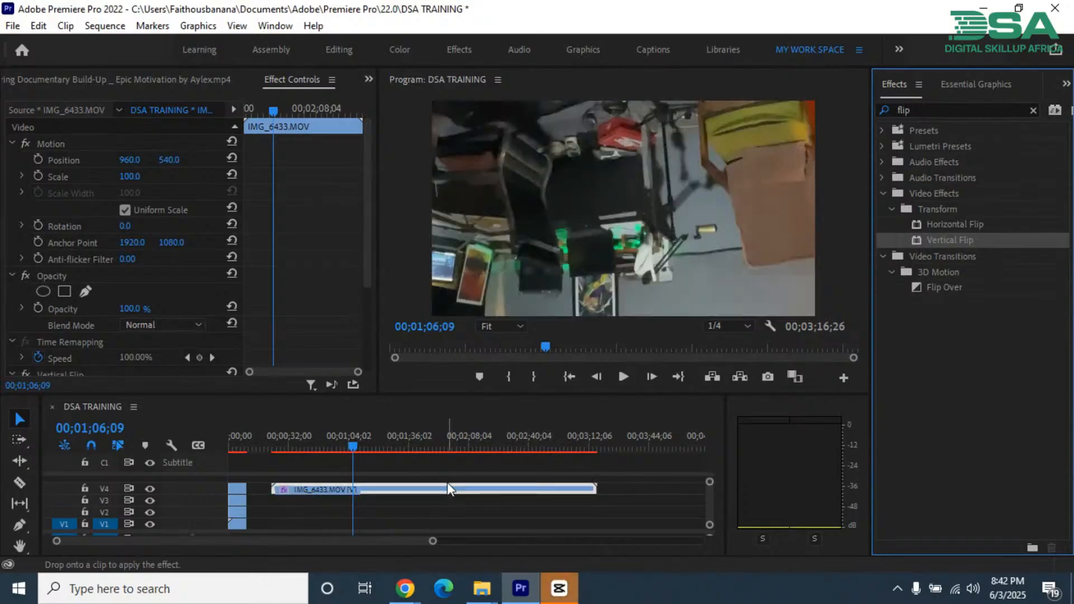
key(ctrl+z)
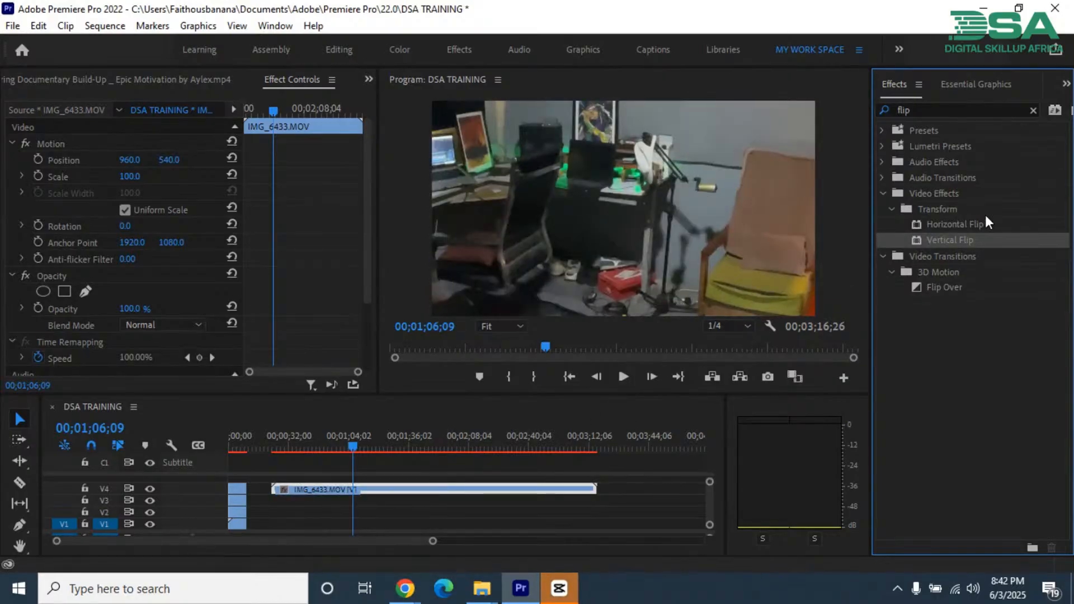
drag(972, 223, 375, 489)
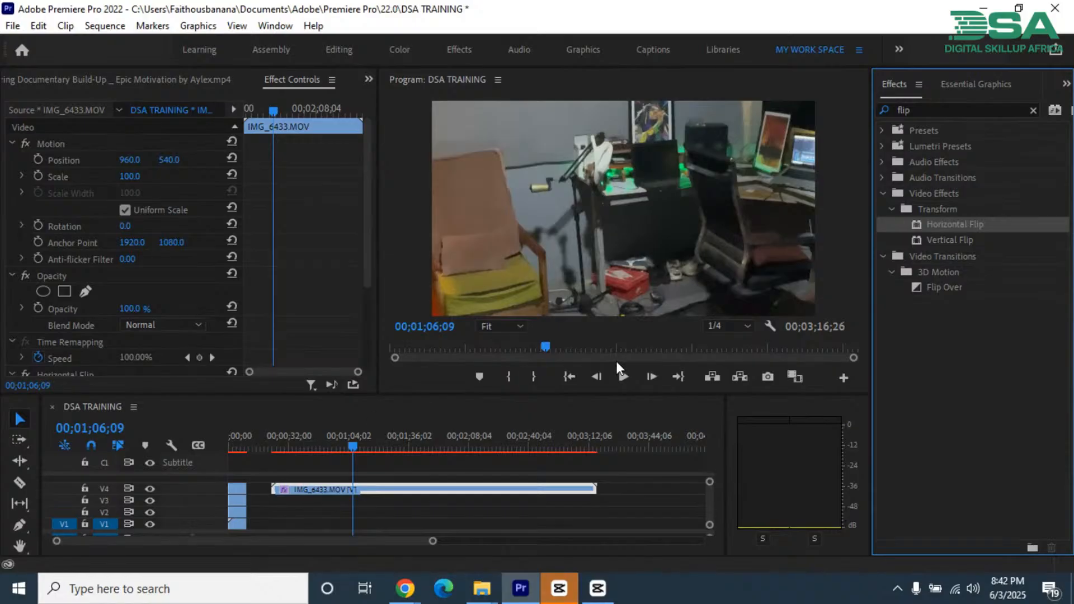
click(329, 443)
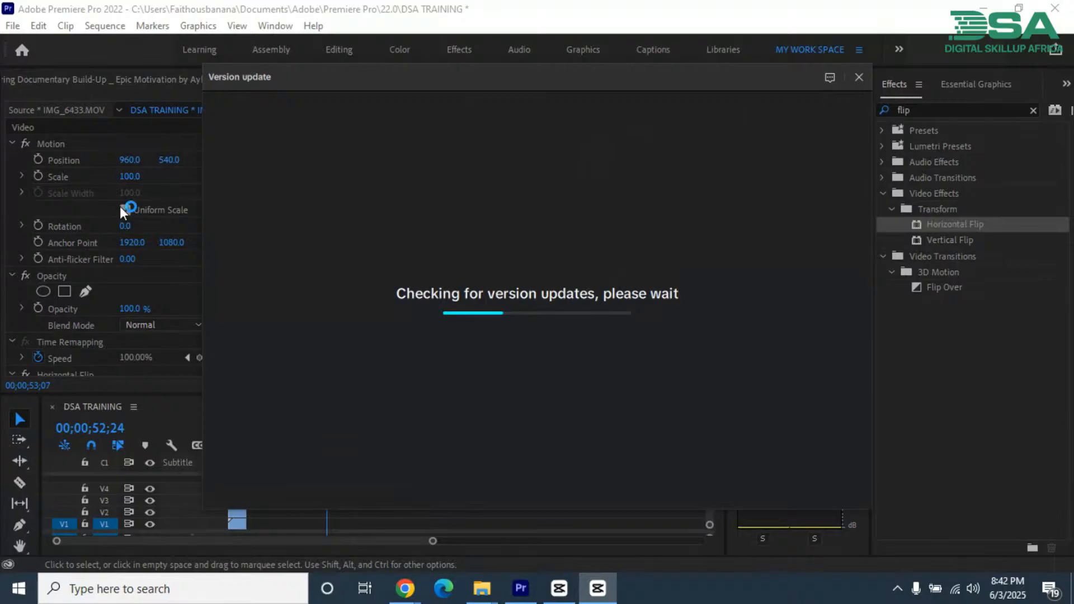
click(315, 442)
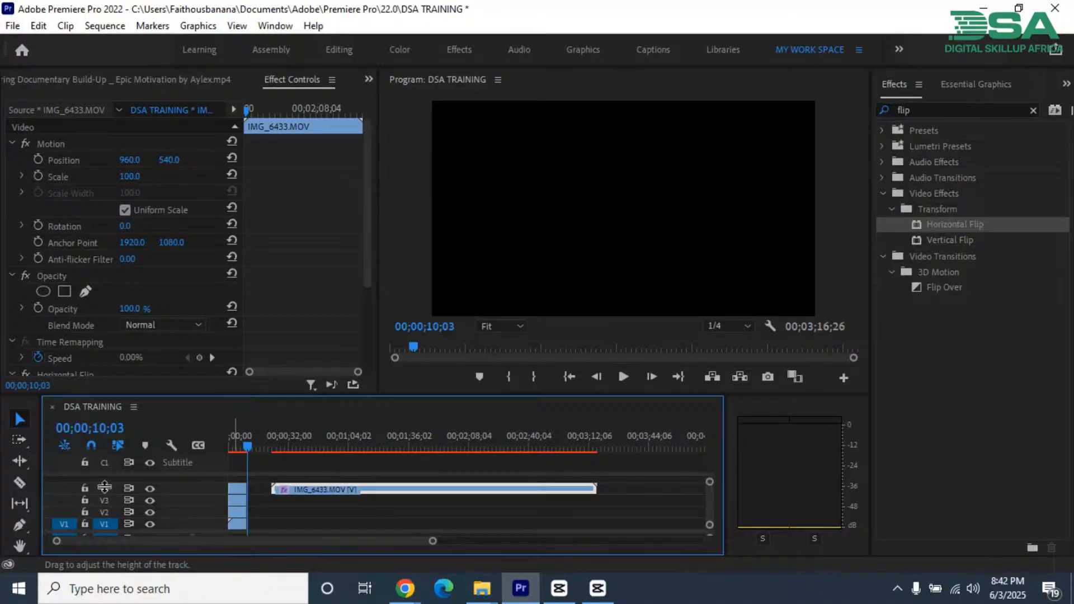
Step: Target track V4 and trim the start of its IMG_6433.MOV clip to 00;00;27;18, past the section where the person blocks the camera
click(104, 488)
key(Down)
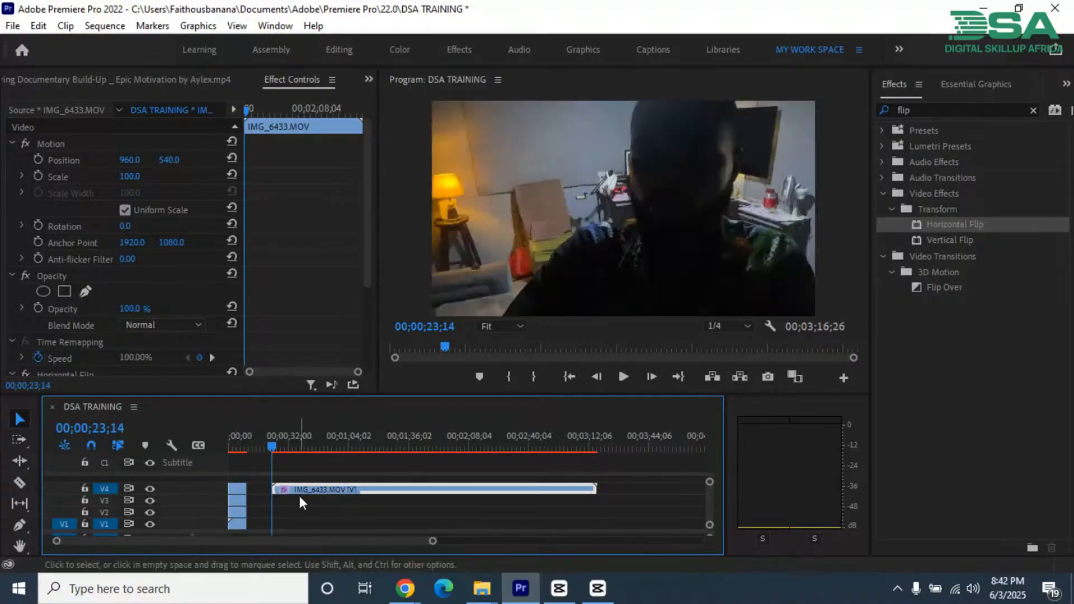
key(space)
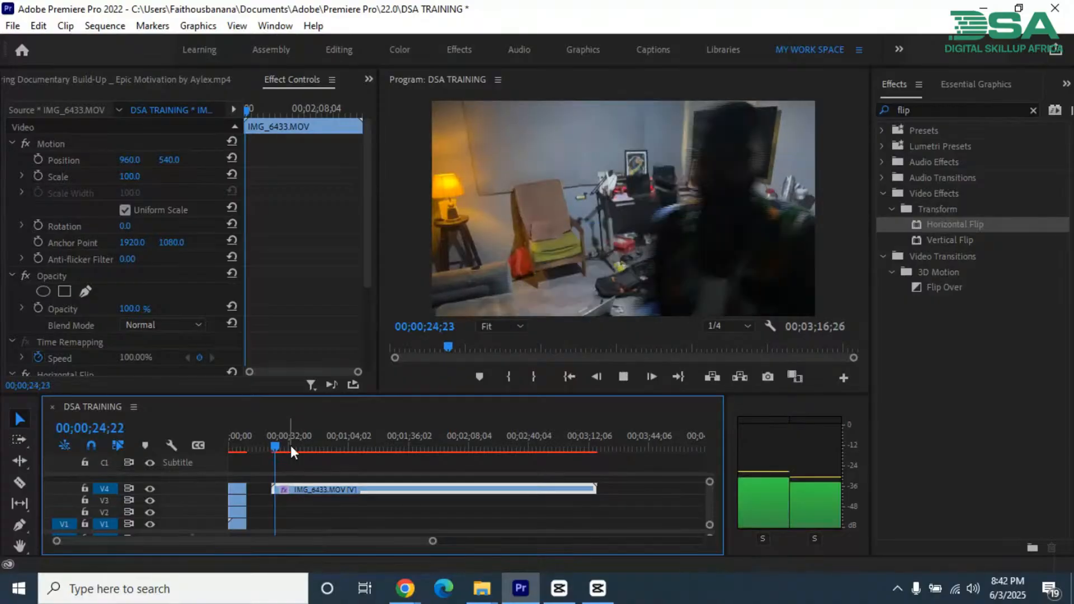
key(space)
drag(274, 493, 286, 495)
key(space)
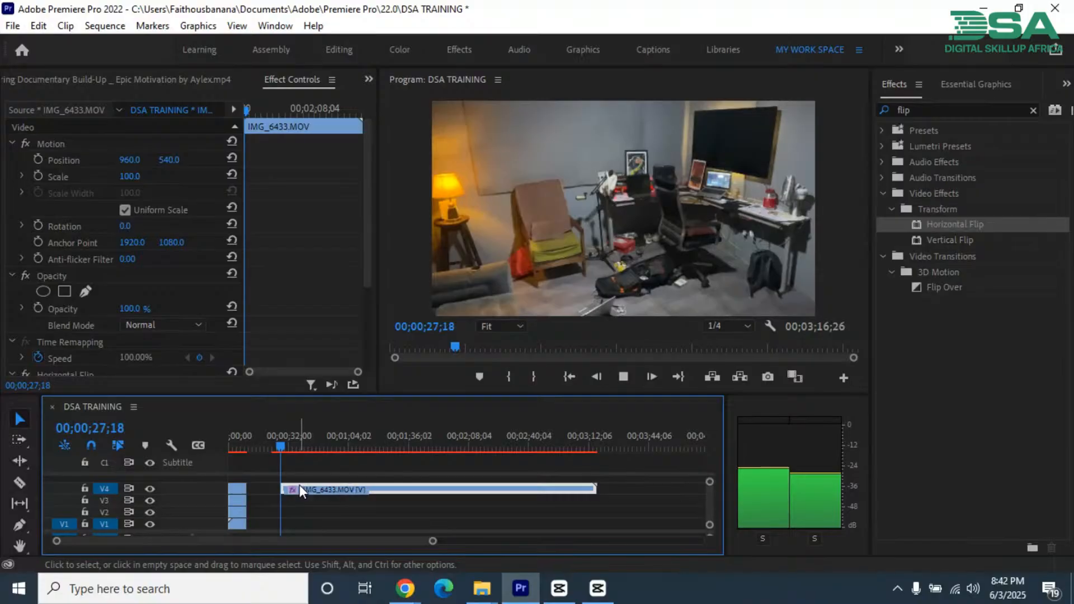
Step: Split the IMG_6433.MOV clip on V4 at 00;00;33;03
key(=)
key(=)
key(=)
key(=)
drag(465, 444, 563, 476)
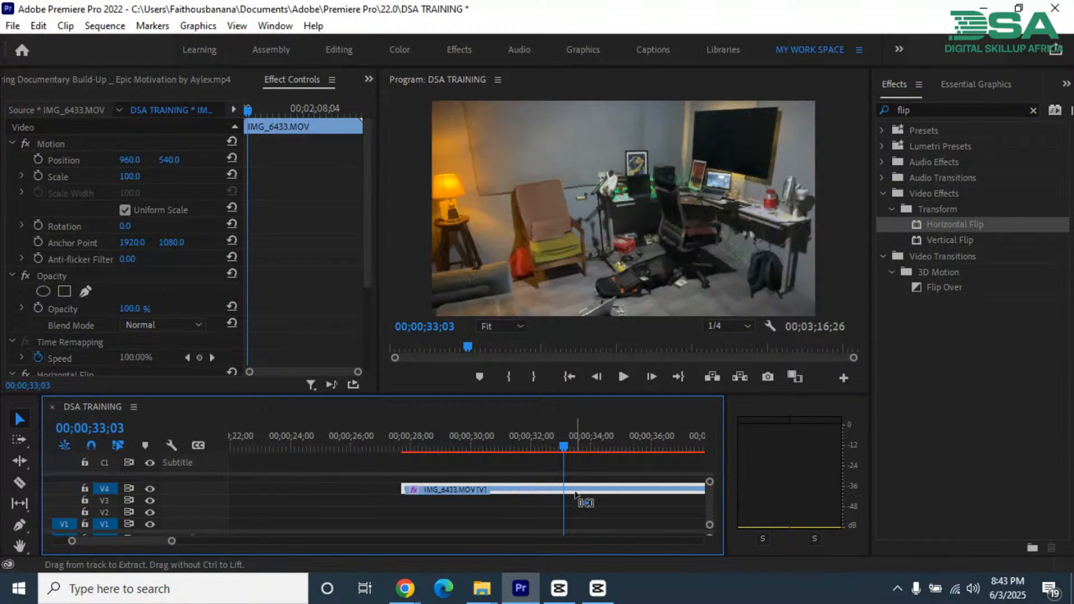
key(ctrl+k)
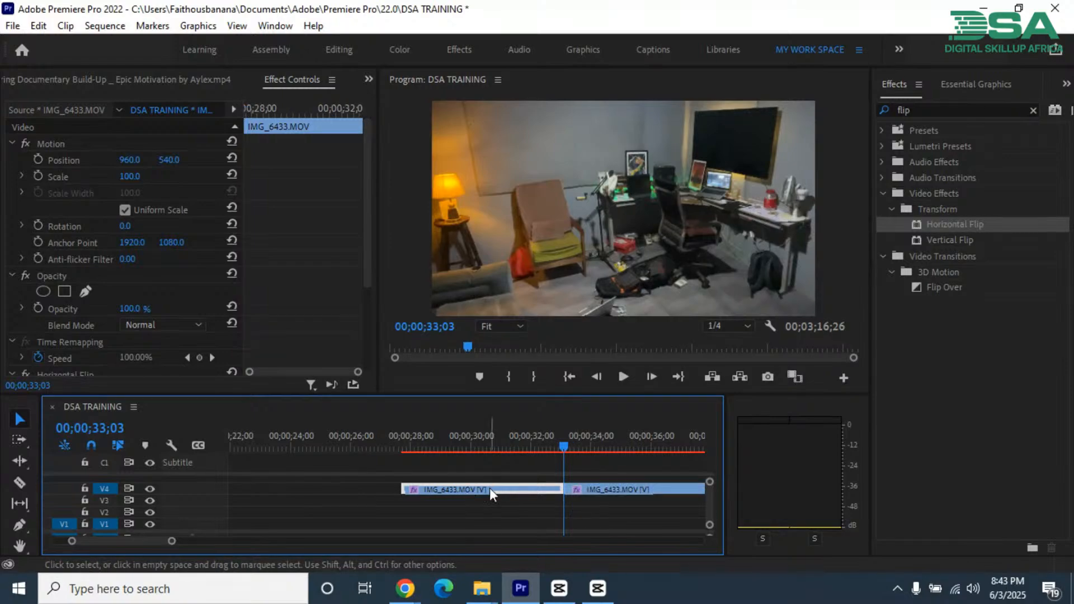
Step: Move the first IMG_6433.MOV segment down to V2 and shift the longer V4 segment back so both start together
drag(489, 488, 485, 512)
click(576, 488)
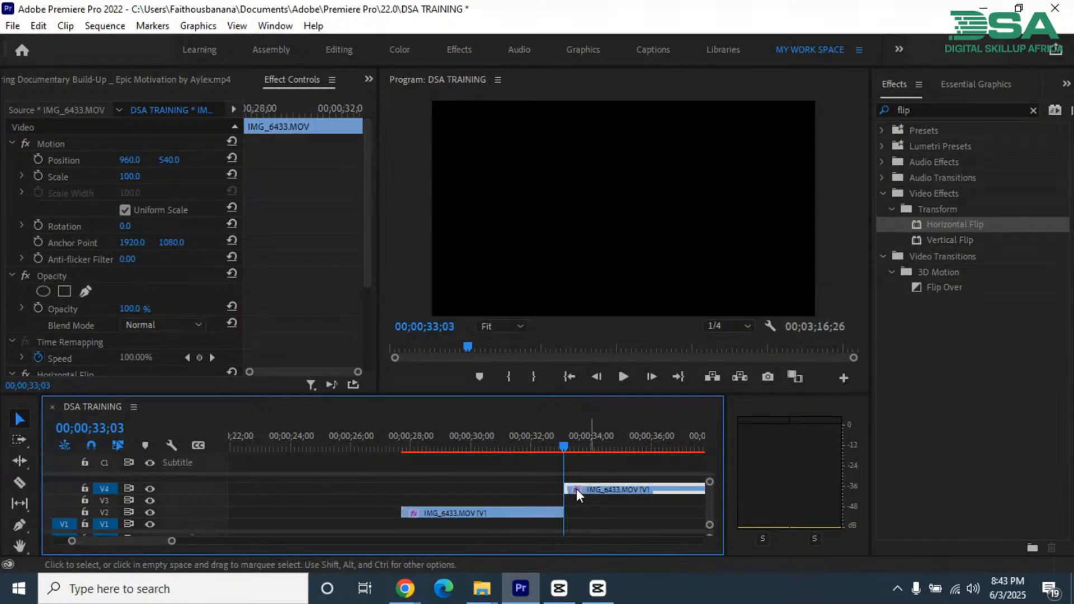
drag(576, 488, 415, 489)
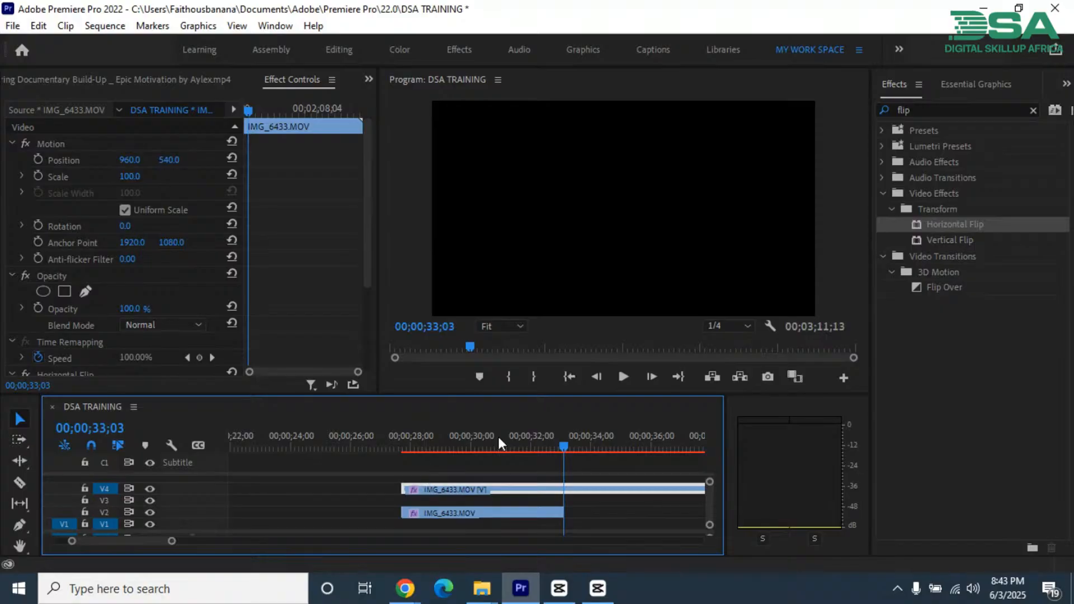
Step: Scrub through the longer IMG_6433.MOV clip to 00;00;57;19 and save the project
click(583, 448)
key(minus)
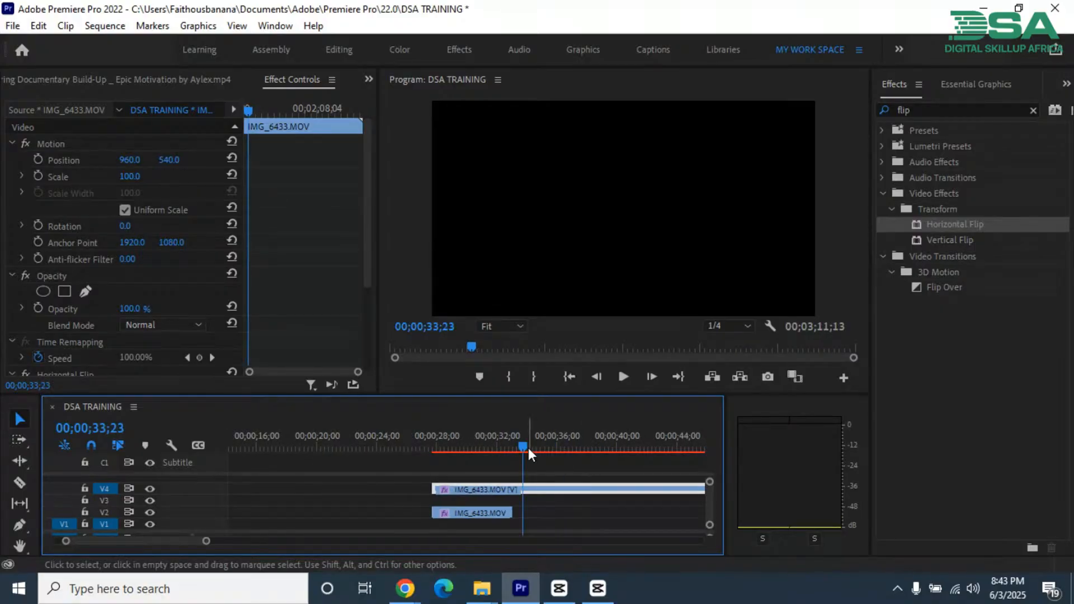
key(equal)
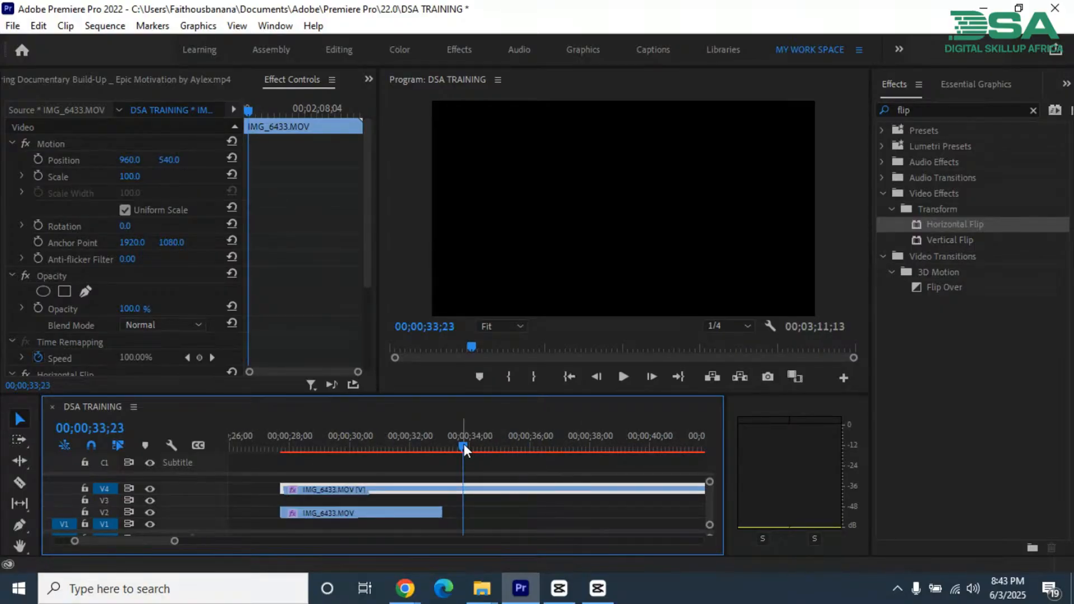
drag(464, 444, 563, 452)
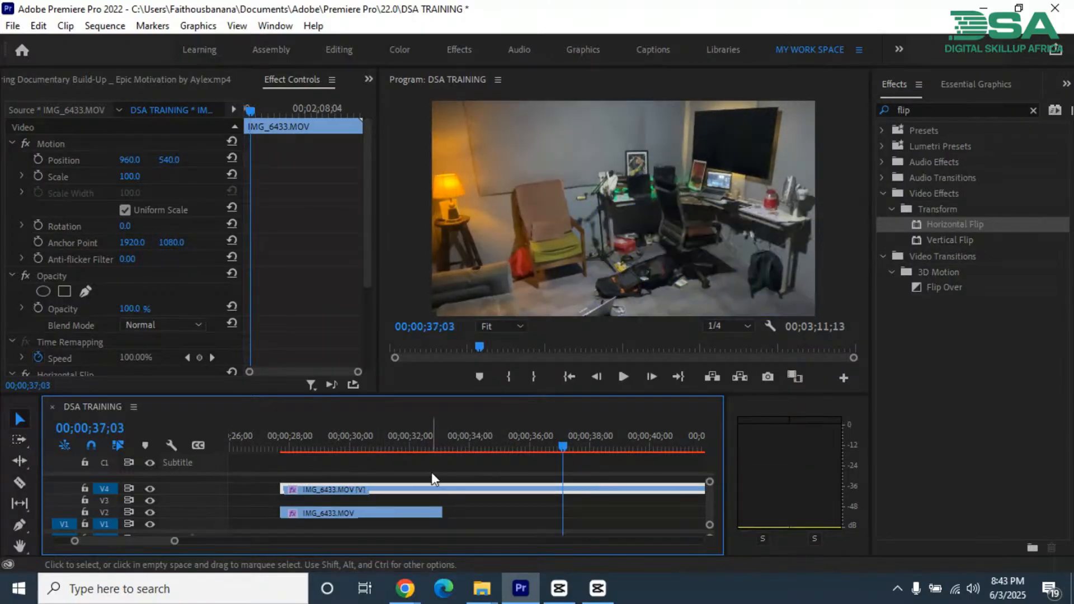
click(630, 446)
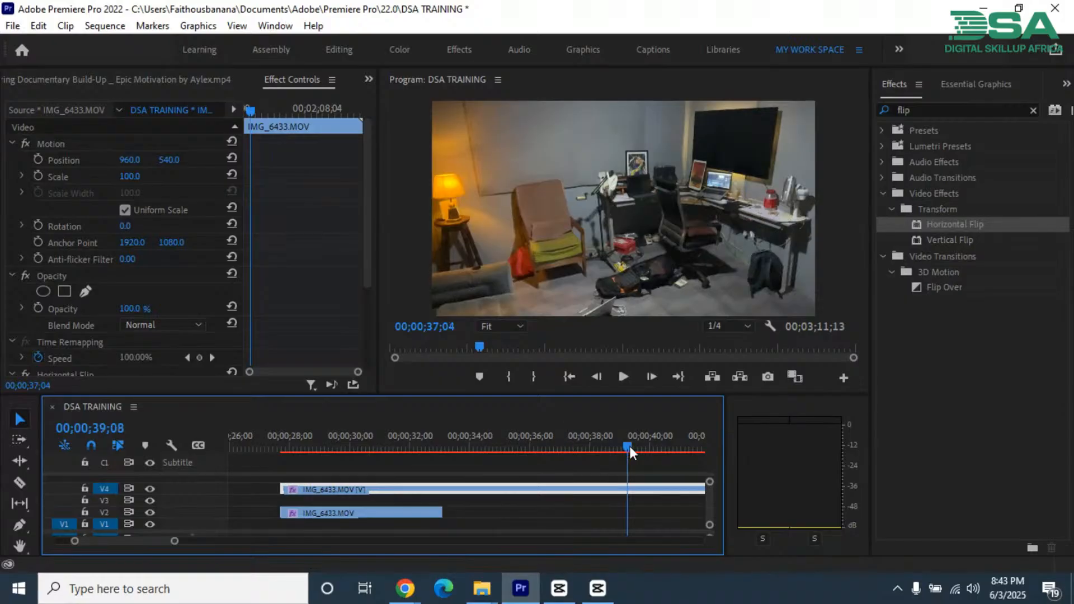
key(minus)
key(minus)
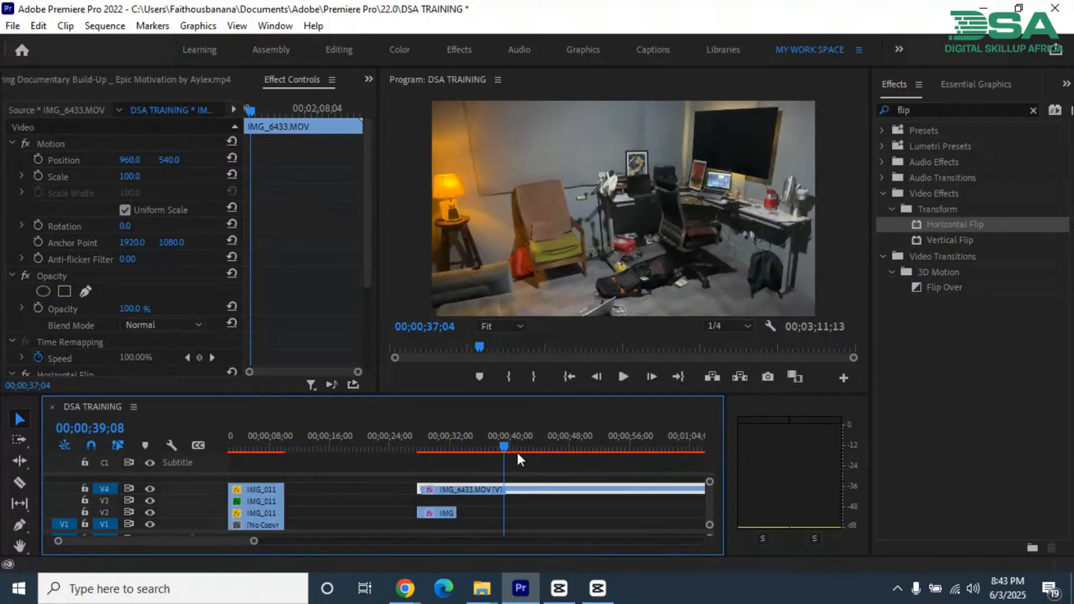
key(minus)
drag(361, 448, 448, 451)
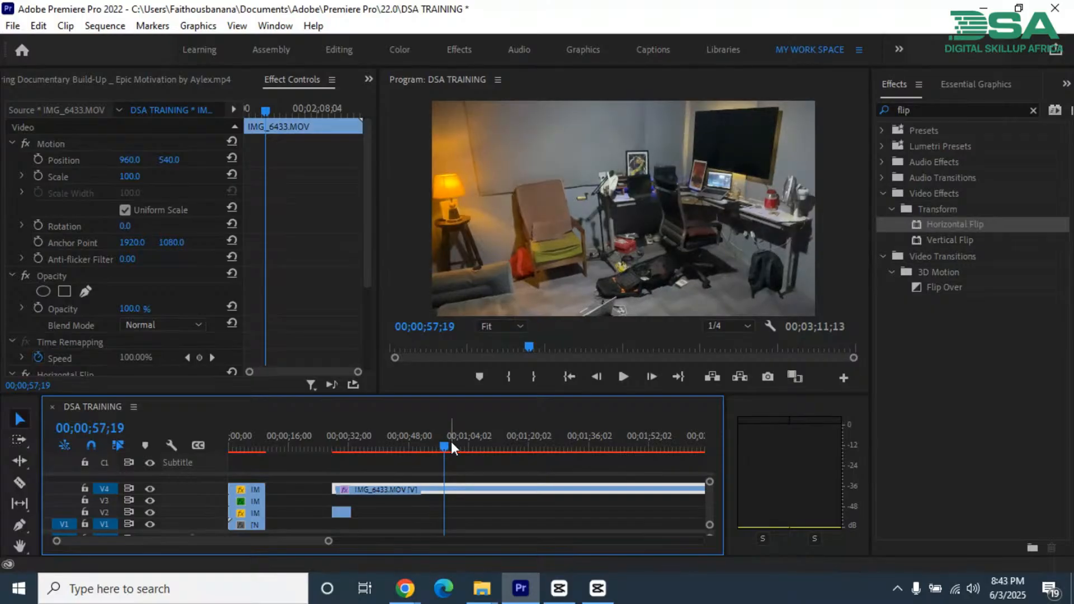
key(ctrl+s)
key(ctrl+s)
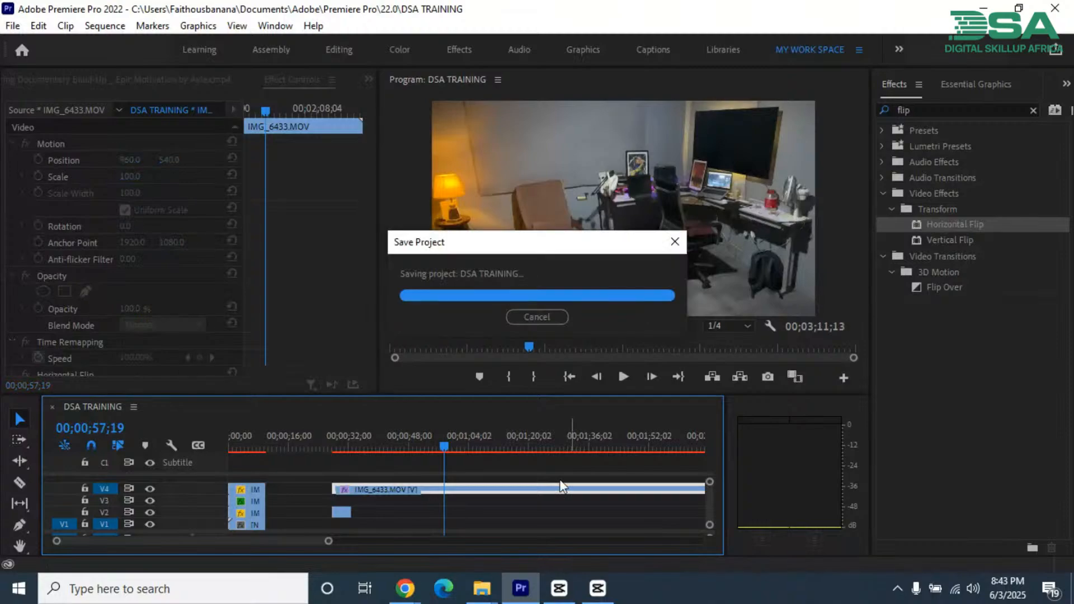
Step: Switch to CapCut, dismissing the version update offer and declining notifications
click(598, 588)
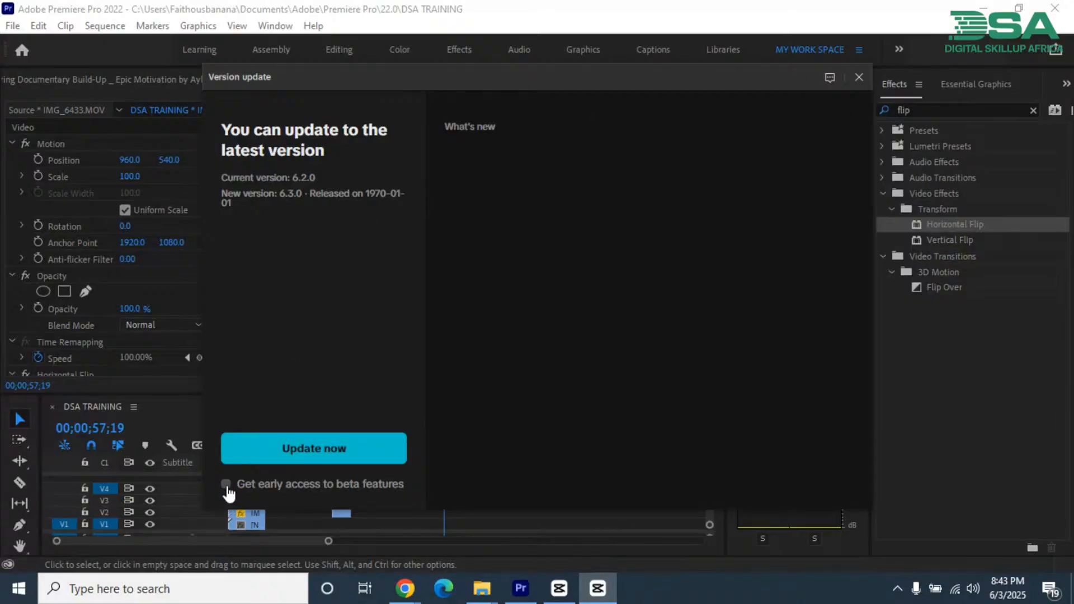
click(862, 79)
click(556, 597)
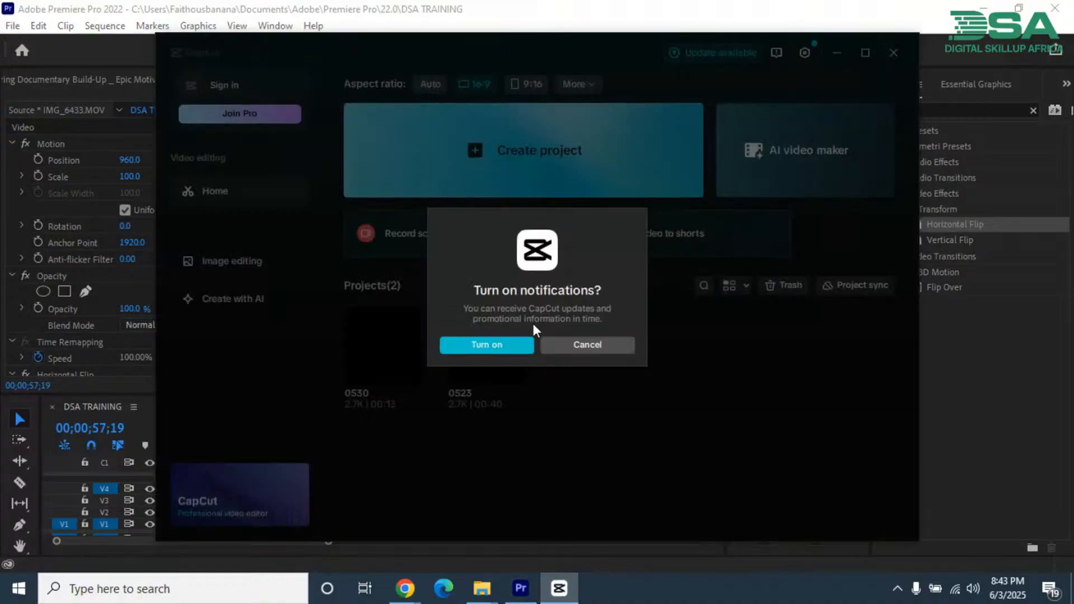
click(588, 345)
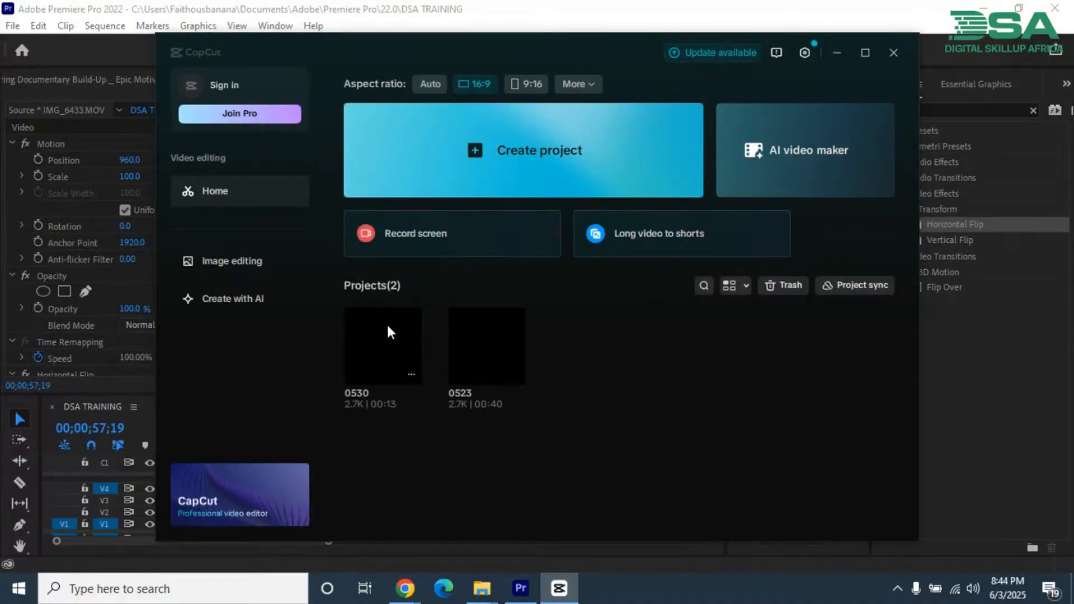
Step: Create a blank CapCut project, look through its main menu and return to the home page
click(501, 136)
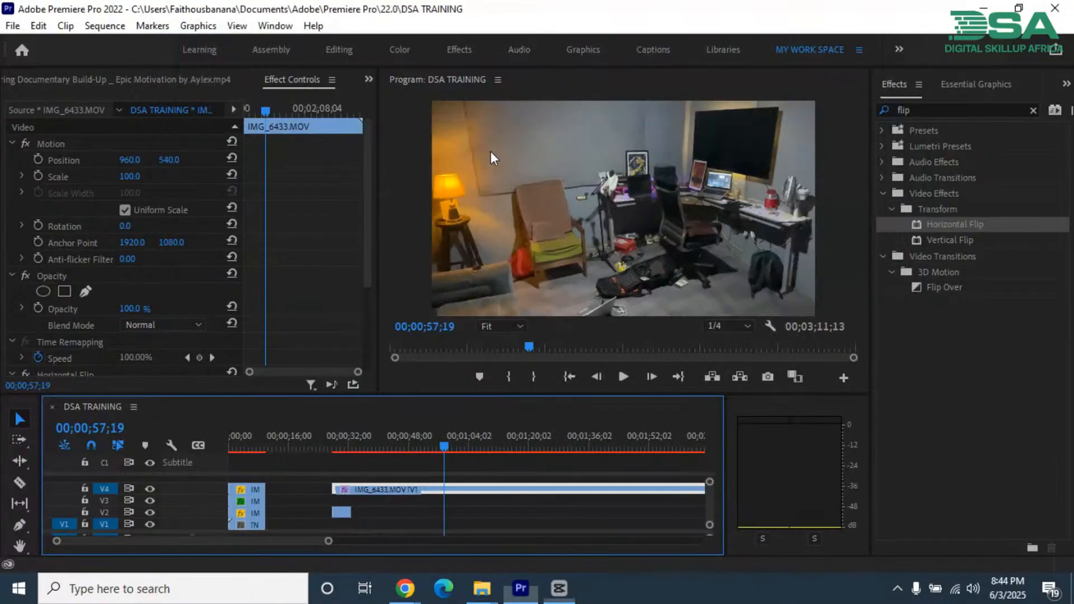
click(478, 601)
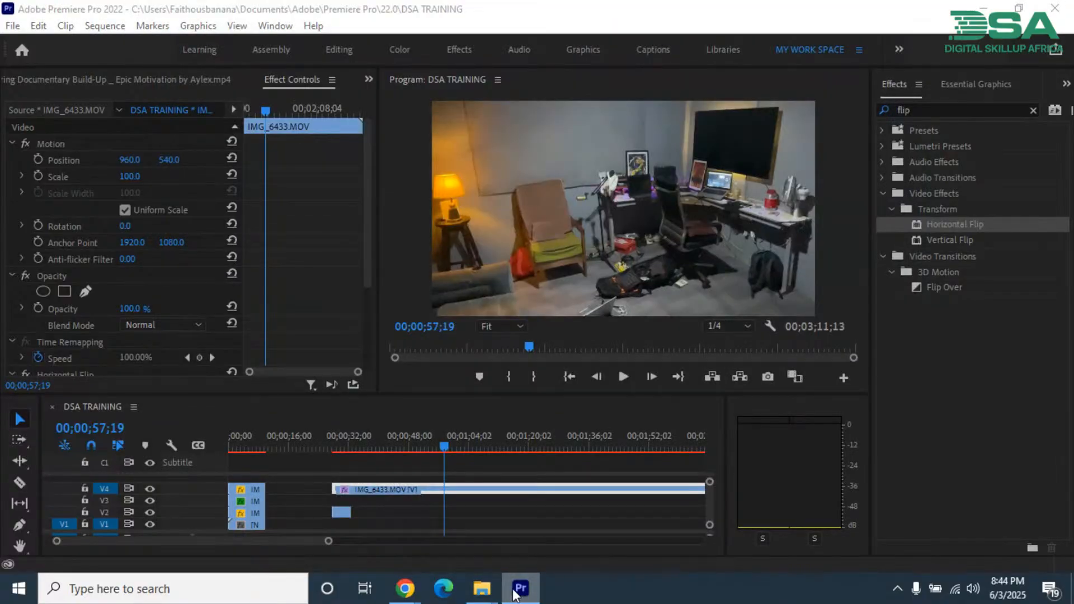
click(515, 594)
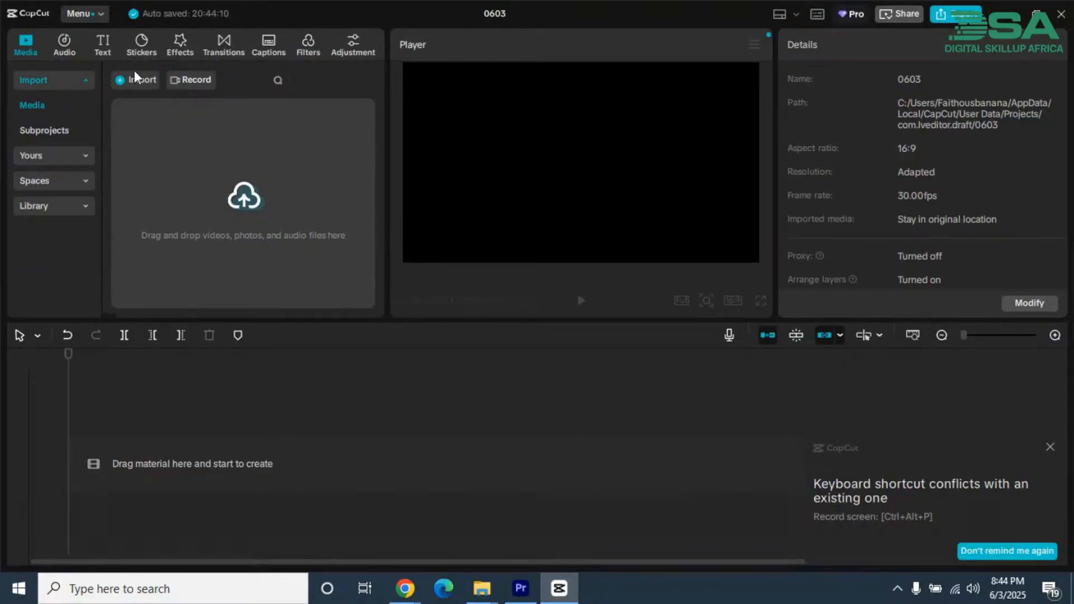
click(78, 15)
mouse_move(91, 64)
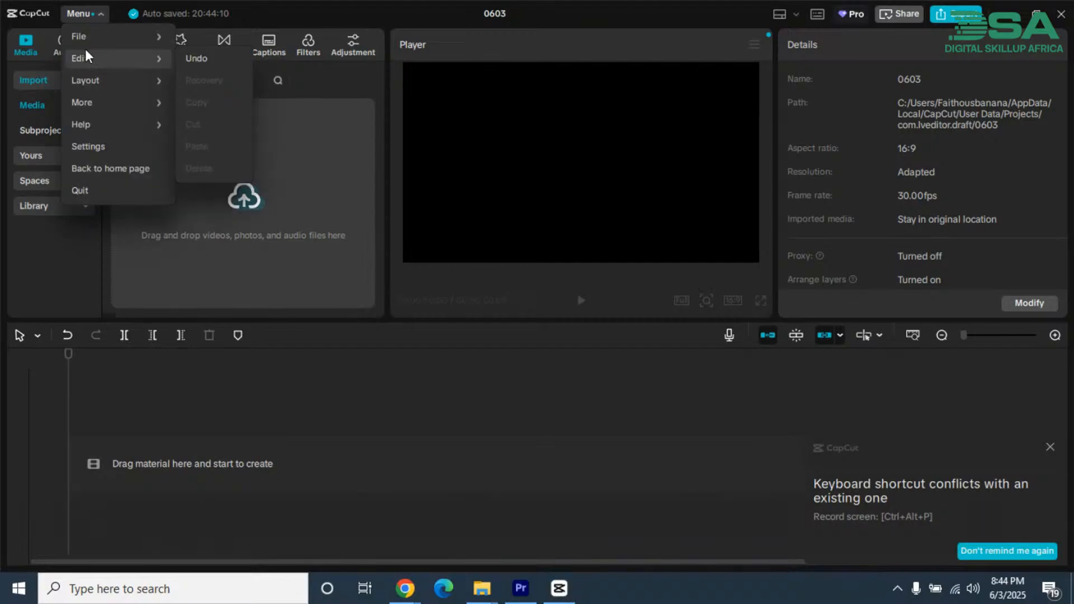
click(103, 15)
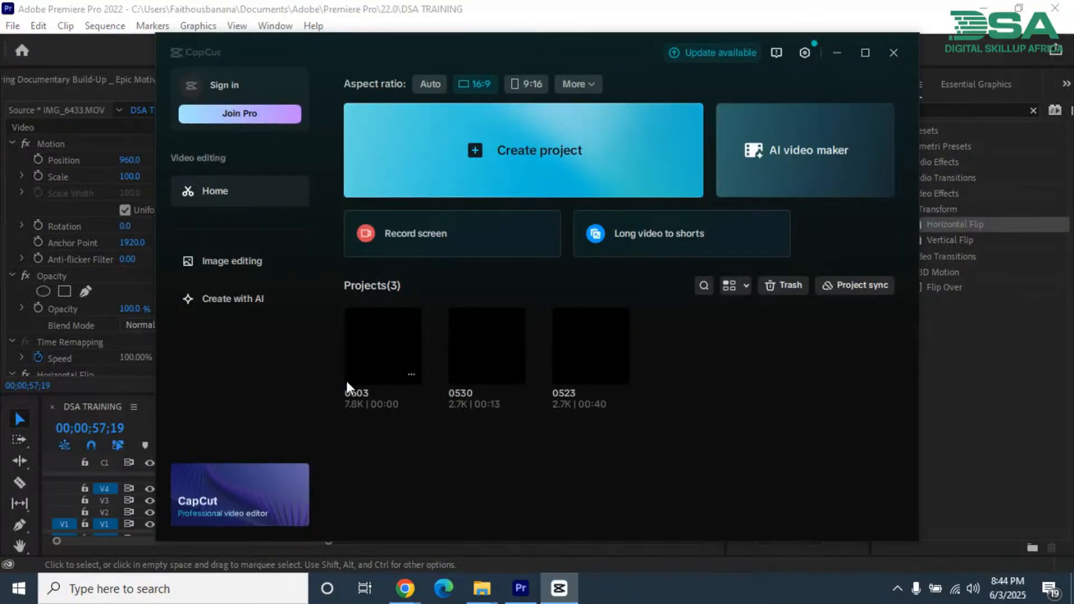
Step: Open project 0530 and place IMG_3749.MOV at the start of a new track above the existing layers
click(471, 349)
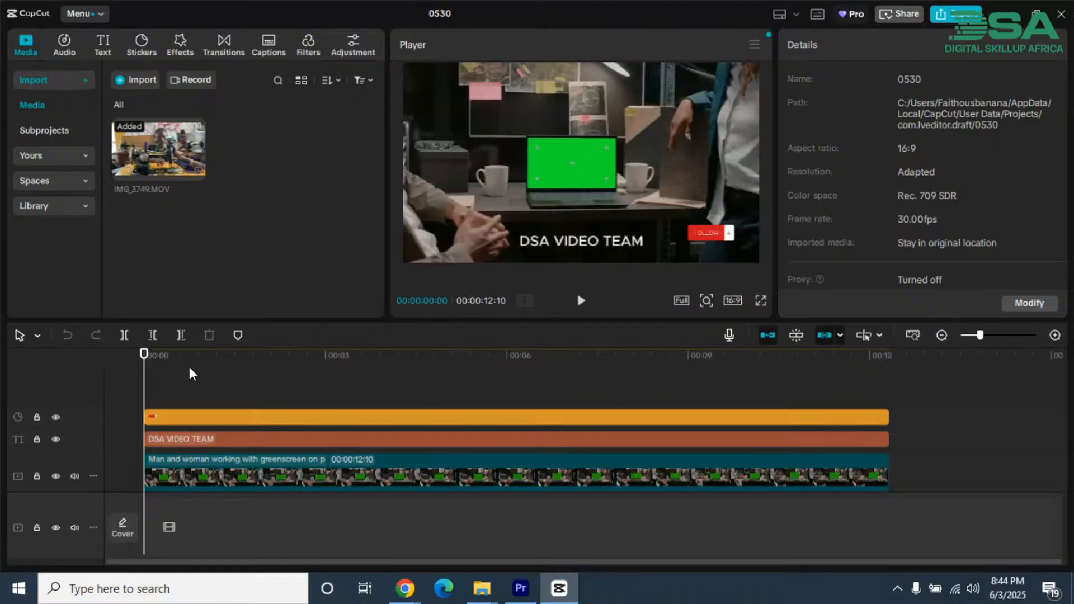
click(252, 372)
drag(252, 372, 184, 411)
click(157, 157)
key(space)
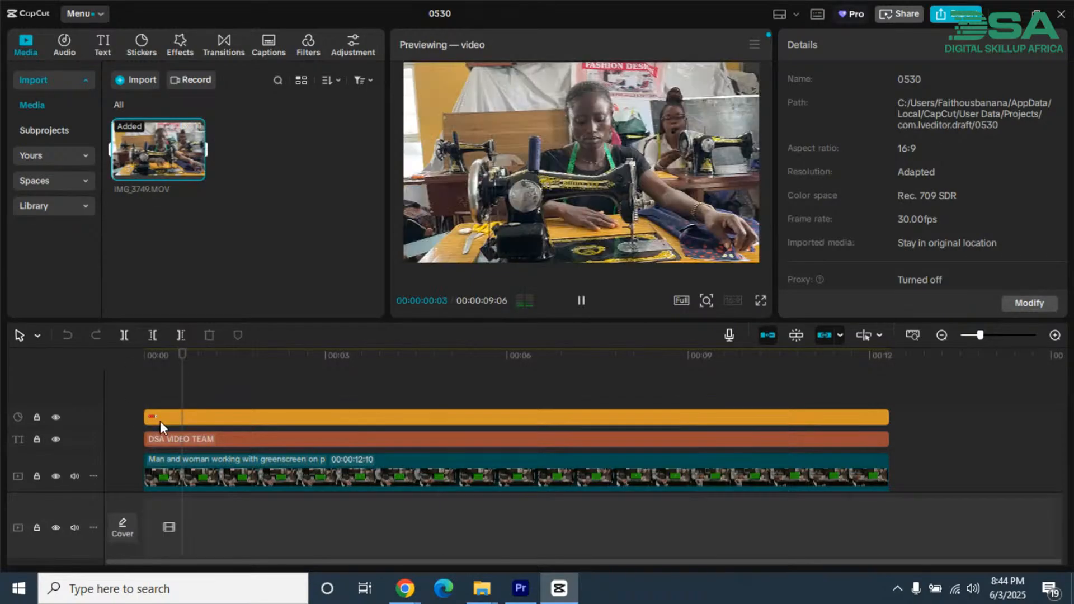
drag(193, 168, 146, 396)
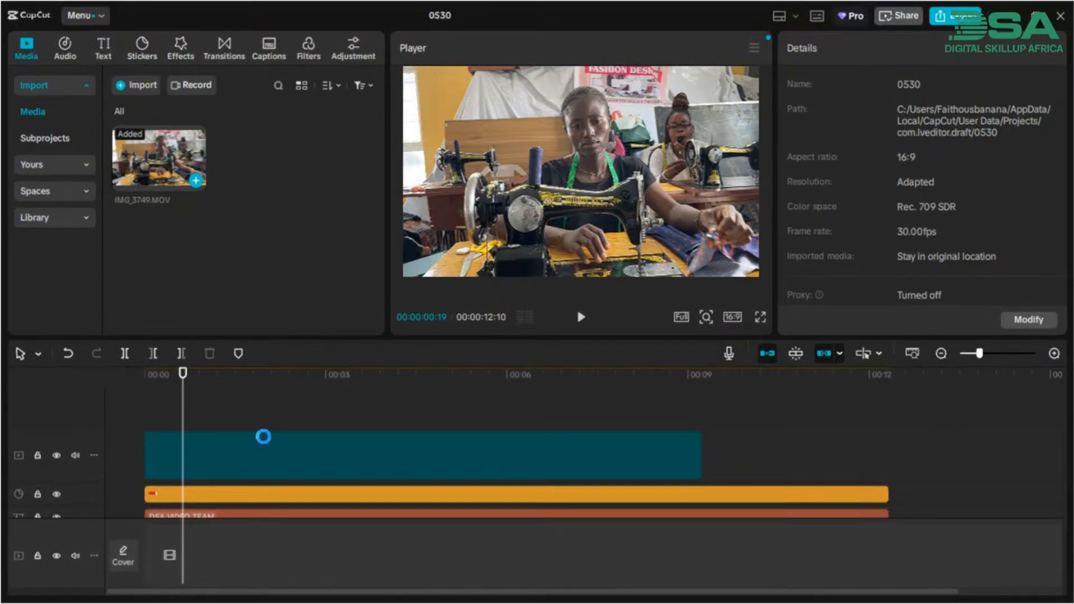
Step: Play the IMG_3749.MOV clip from its start to 00:00:01:07 and trim its end to about that point
click(283, 456)
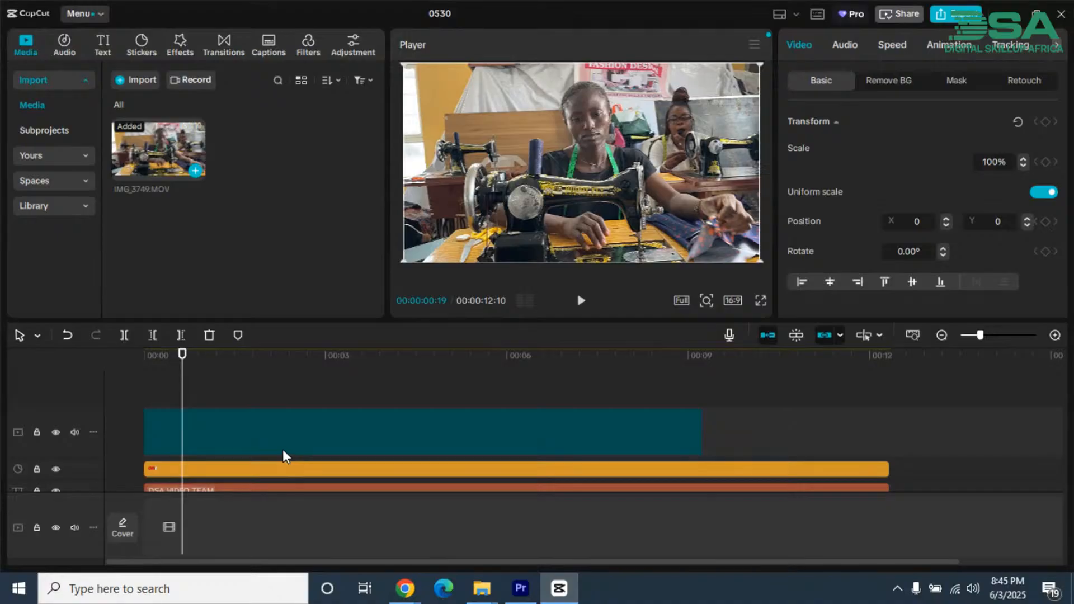
click(650, 431)
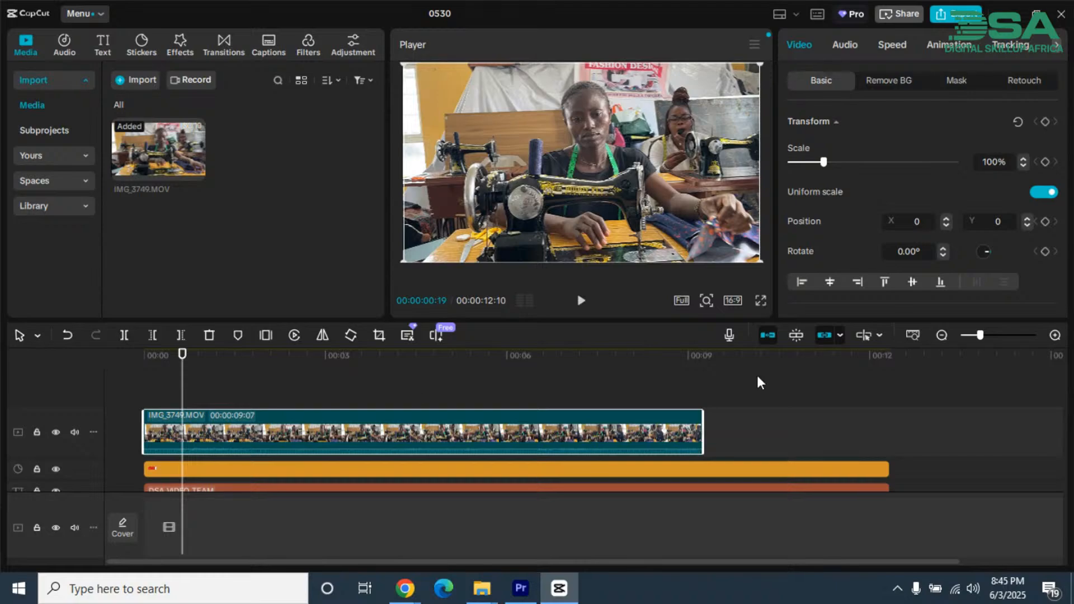
mouse_move(985, 338)
mouse_down()
mouse_move(995, 337)
mouse_move(968, 335)
mouse_up()
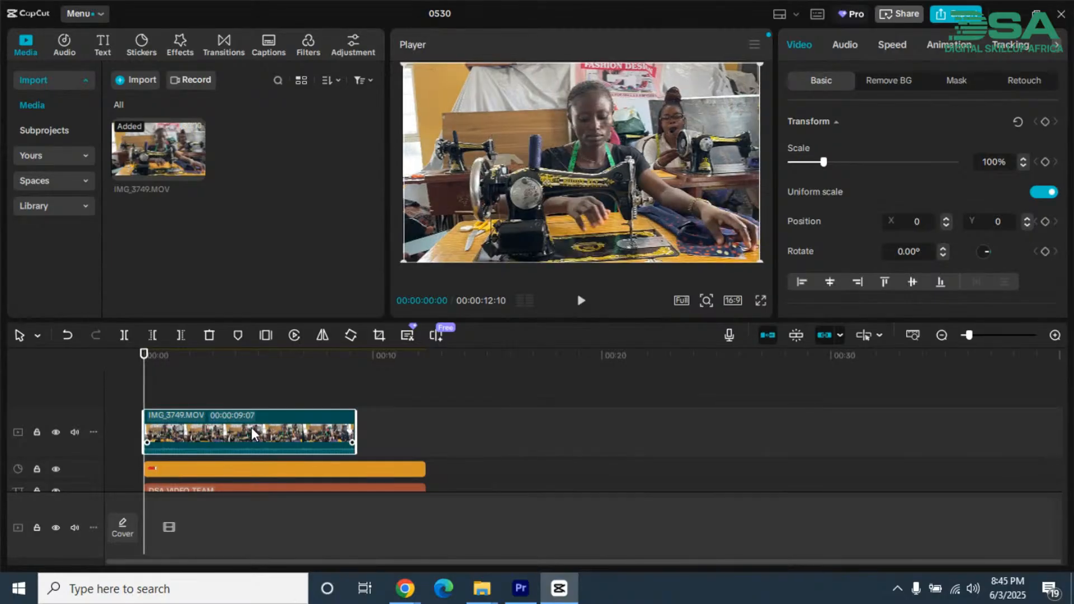
key(space)
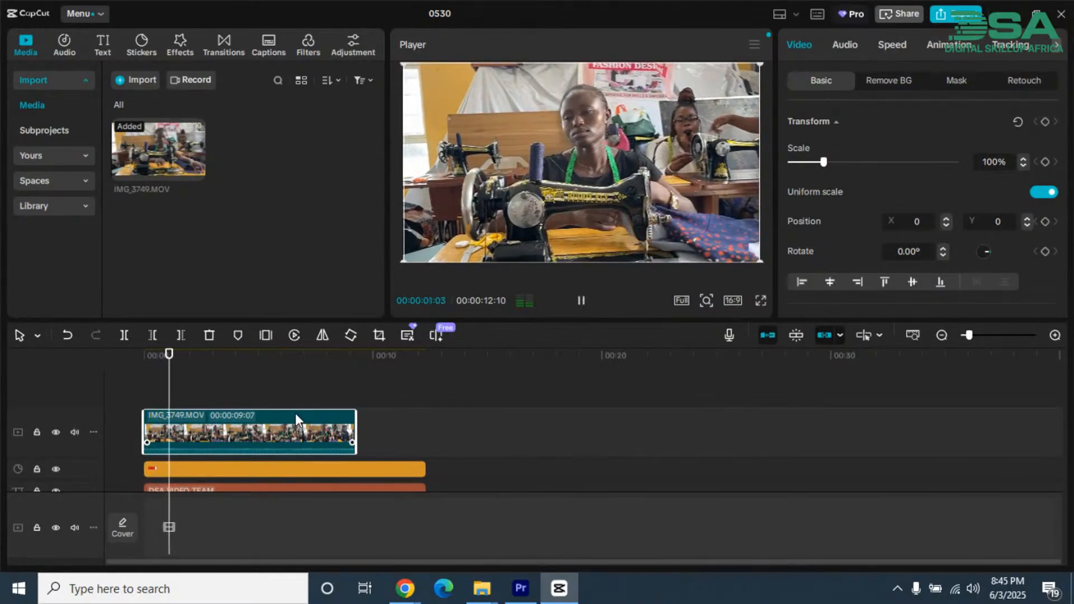
key(space)
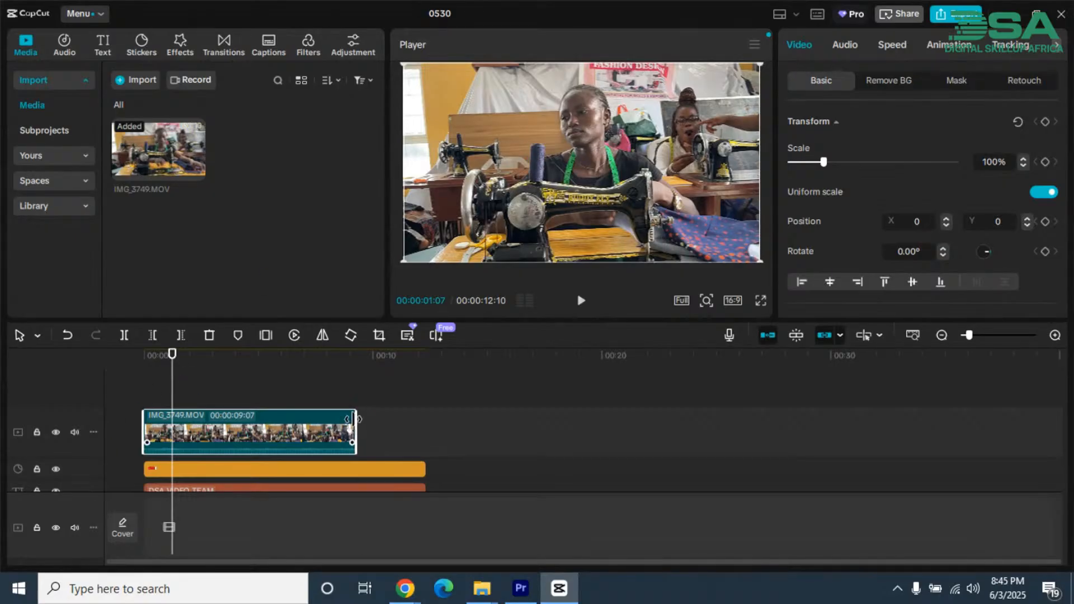
drag(352, 419, 168, 402)
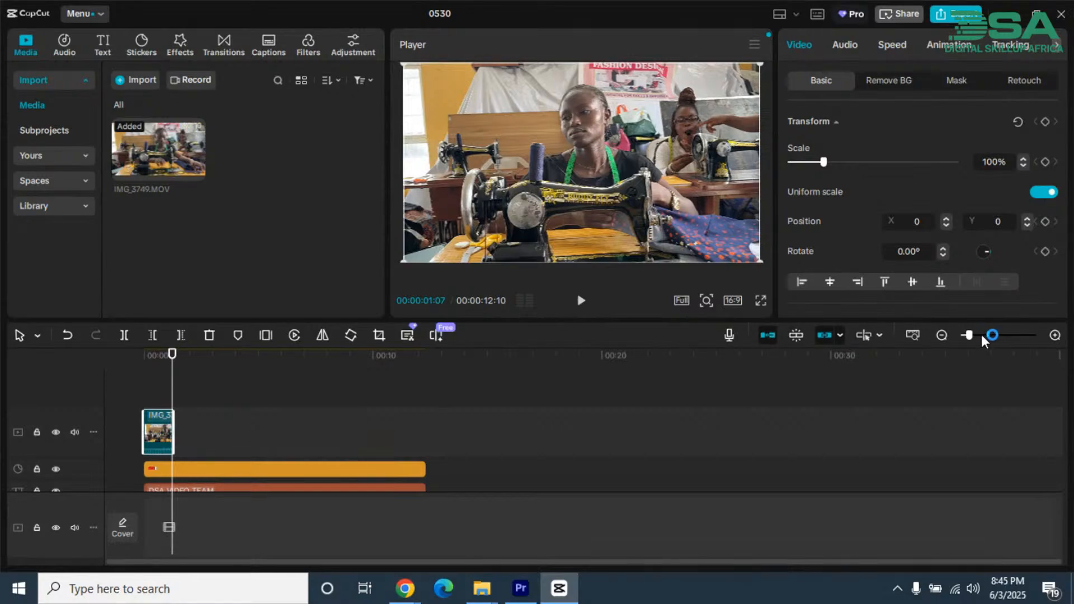
Step: Play the trimmed IMG_3749.MOV clip from the start and pause at 00:00:00:28
drag(982, 337, 999, 335)
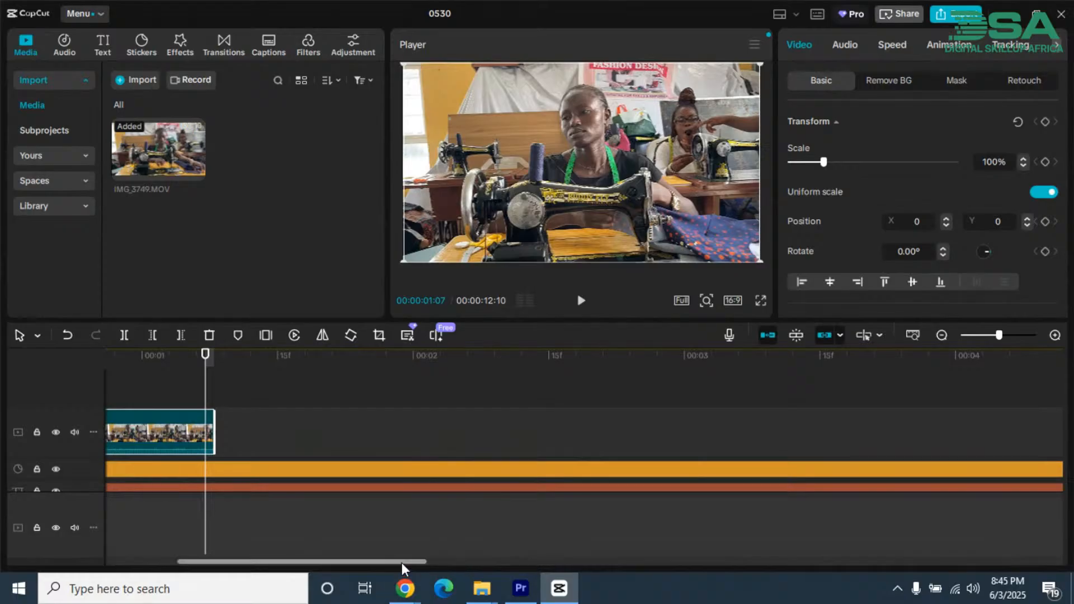
drag(402, 564, 297, 576)
click(208, 356)
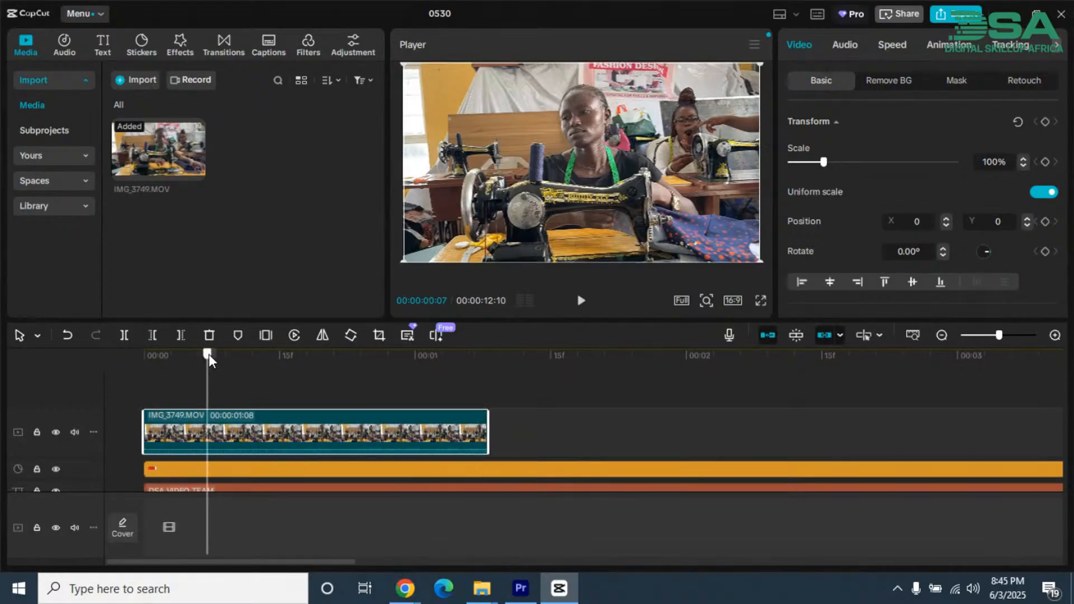
click(145, 357)
key(space)
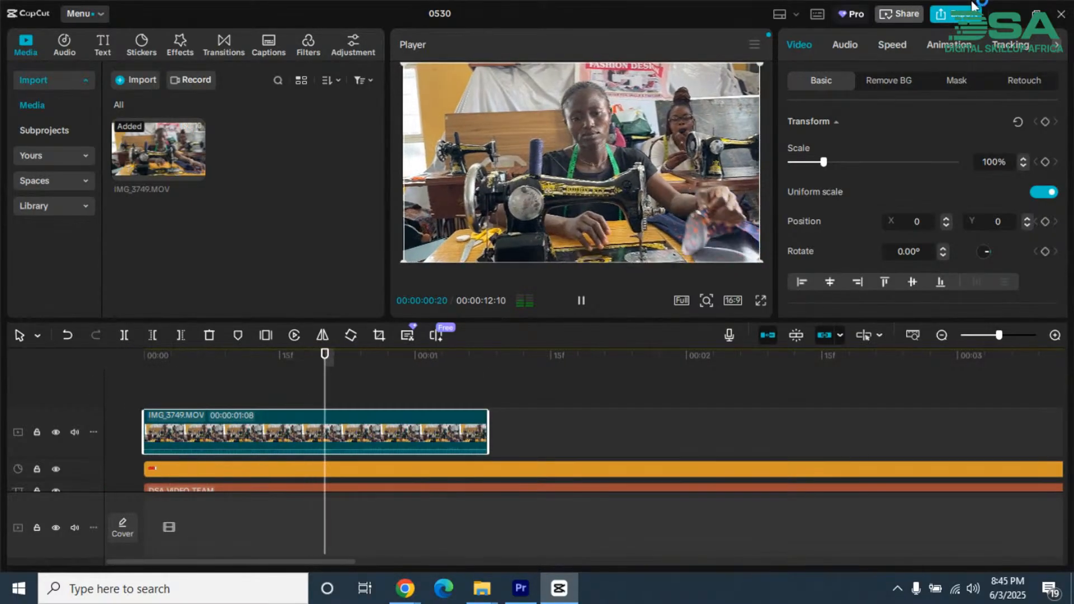
key(space)
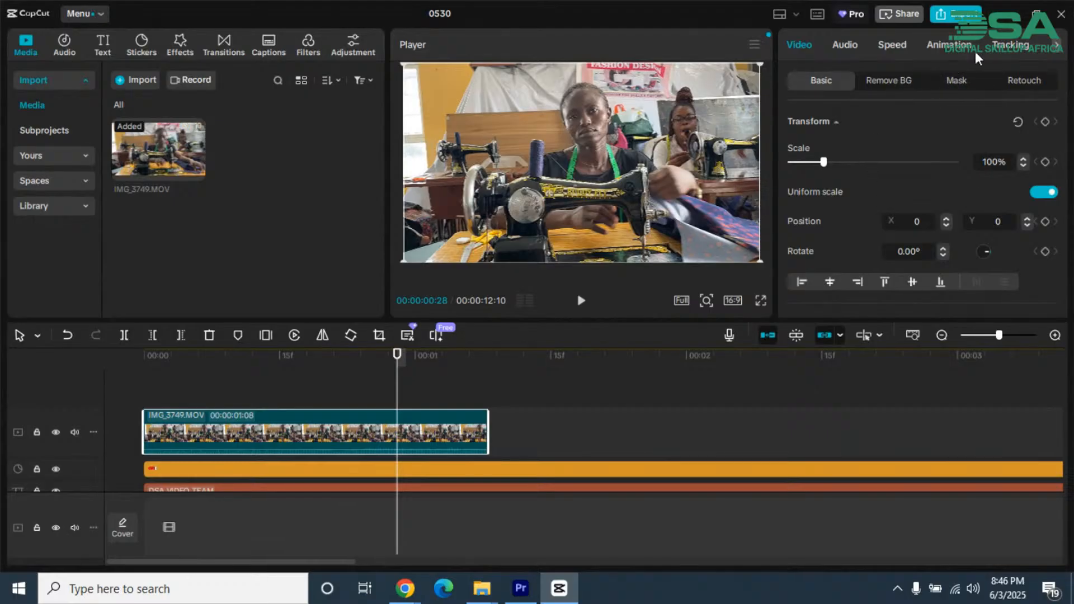
Step: Add a Rectangle mask to the IMG_3749.MOV clip and look through the available mask shapes and mask settings
click(954, 84)
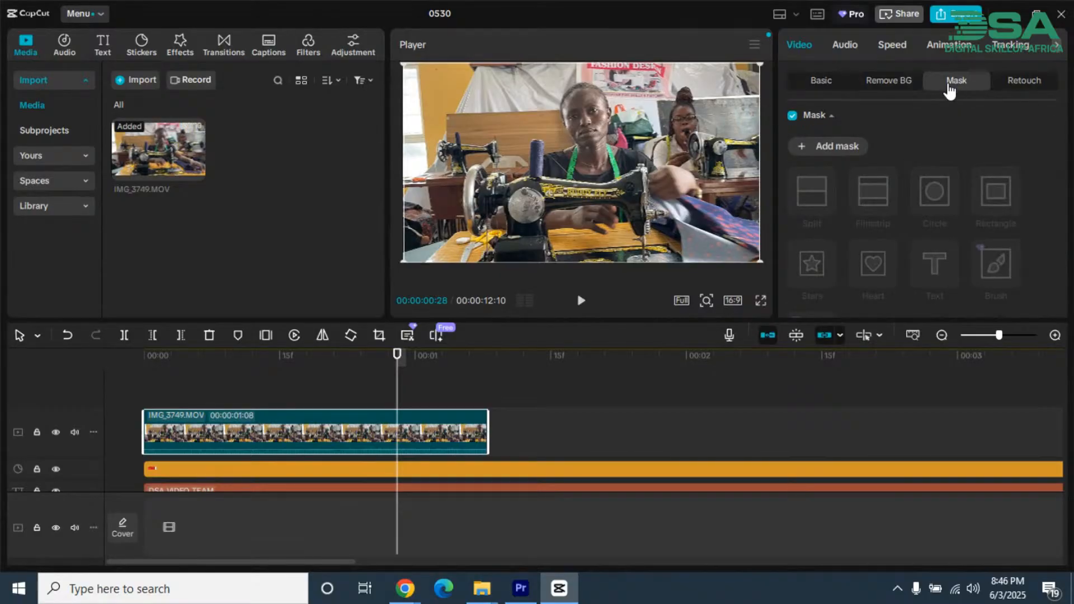
click(806, 150)
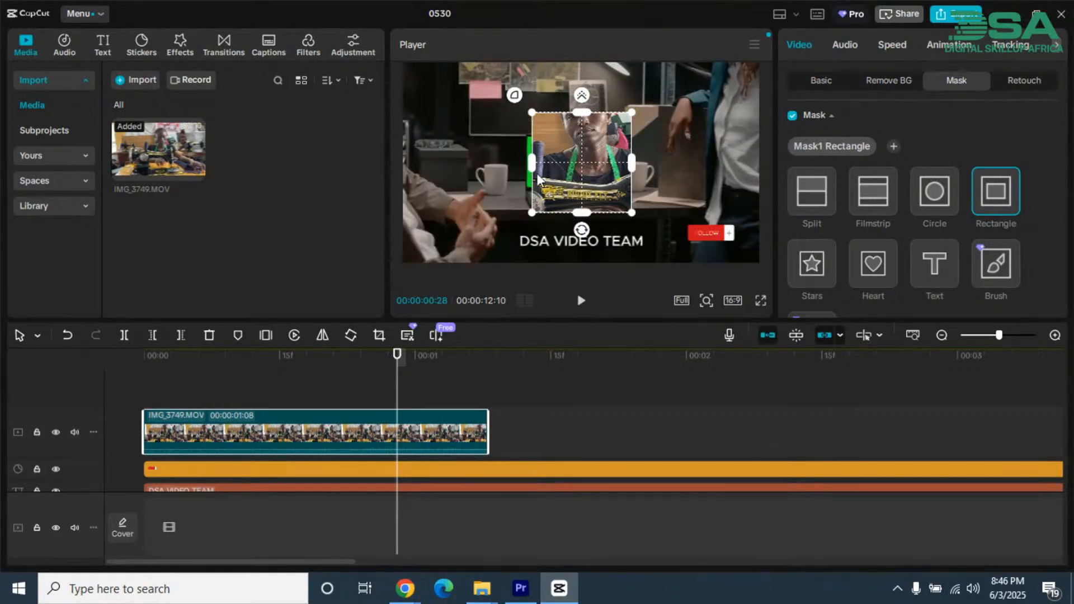
scroll(971, 235, down, 5)
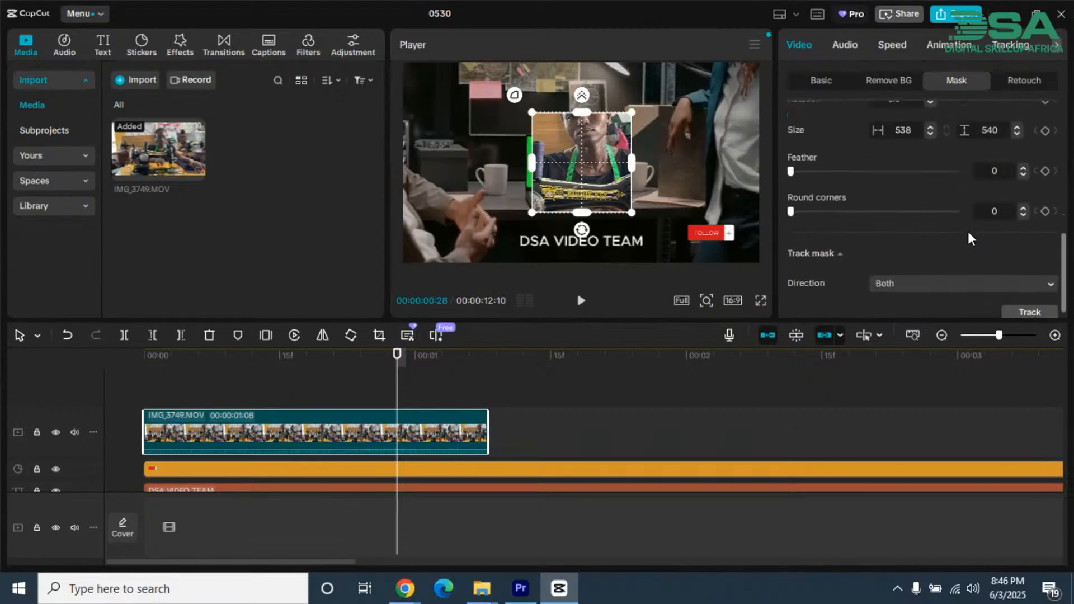
scroll(971, 234, up, 5)
scroll(968, 229, down, 1)
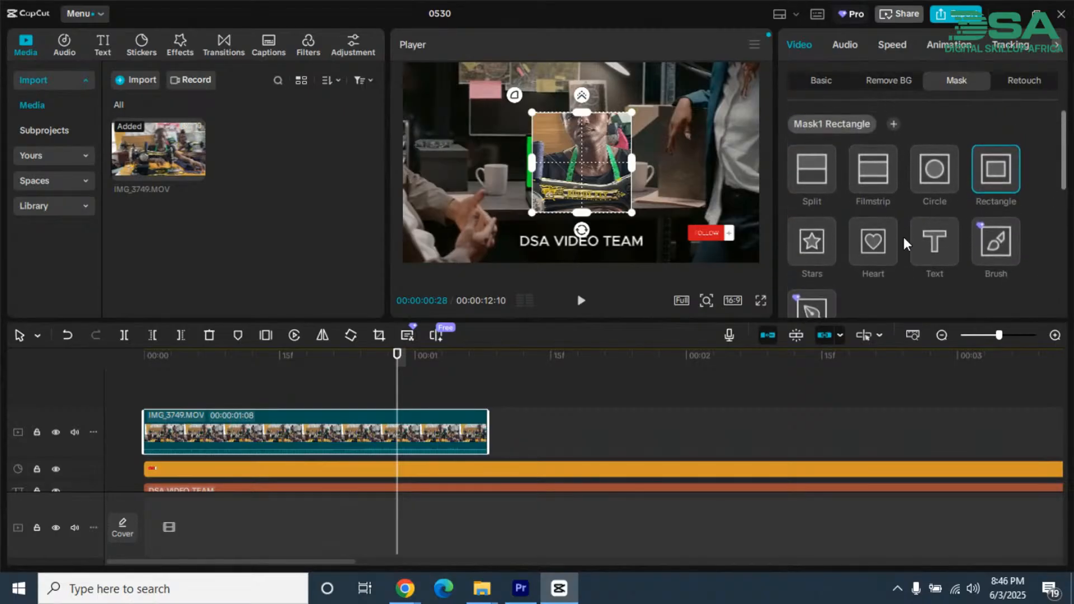
scroll(967, 226, down, 1)
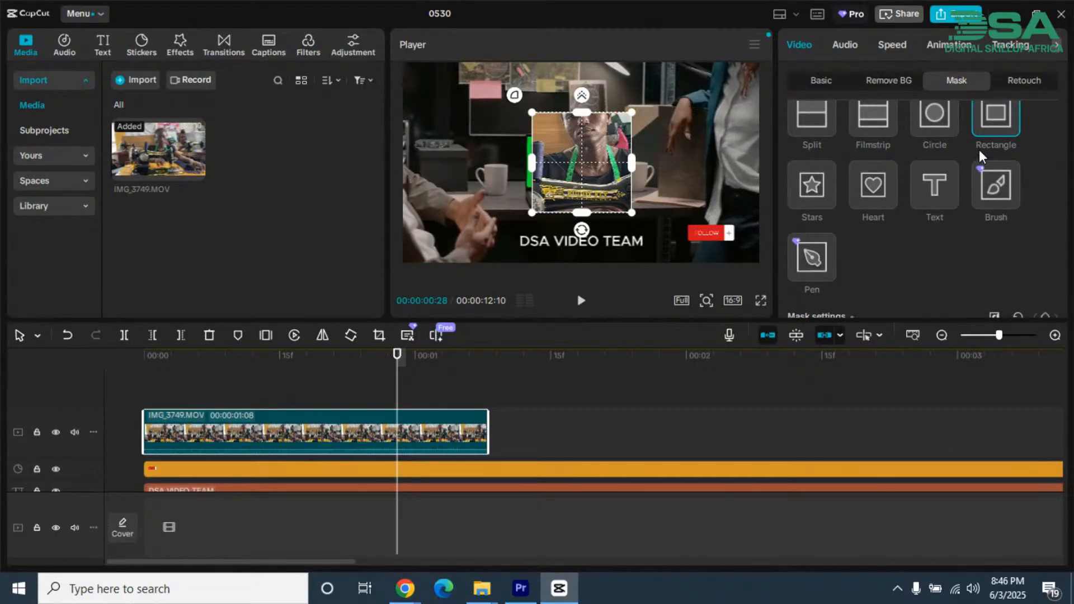
scroll(980, 161, up, 2)
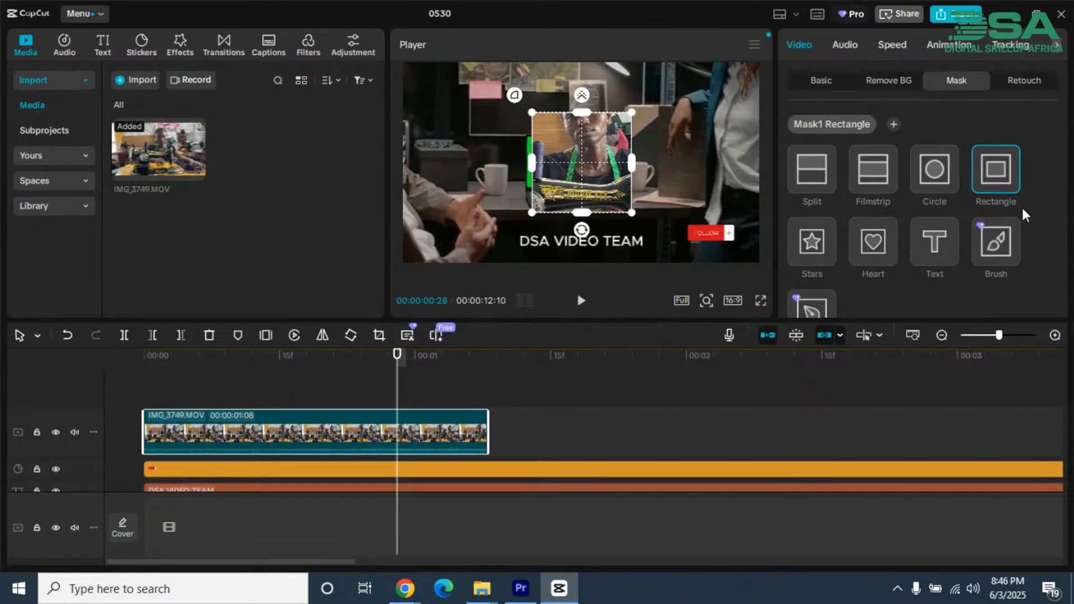
scroll(1025, 216, down, 1)
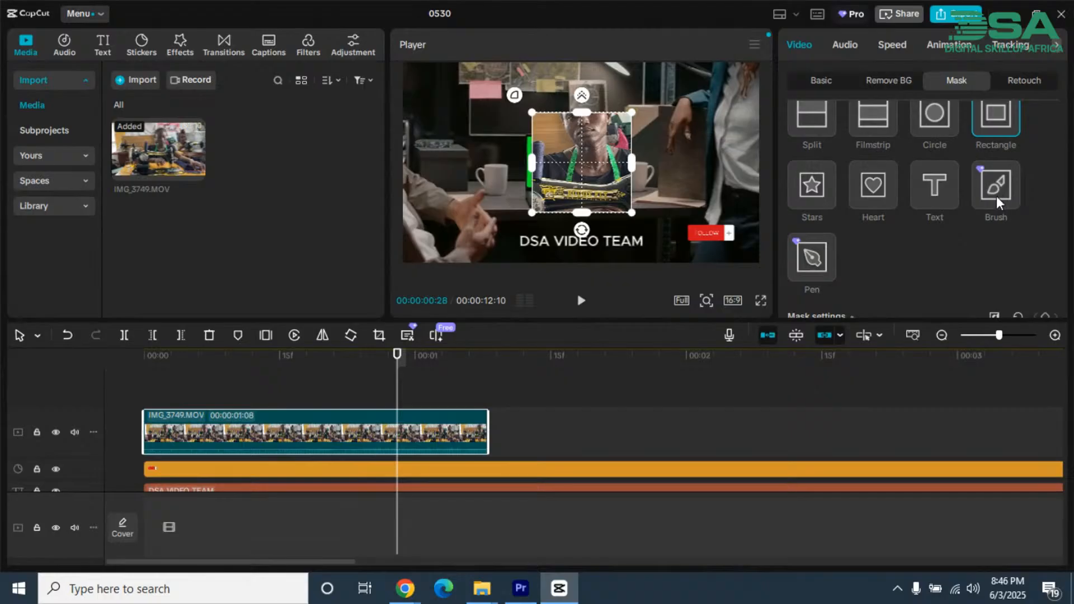
scroll(996, 197, up, 2)
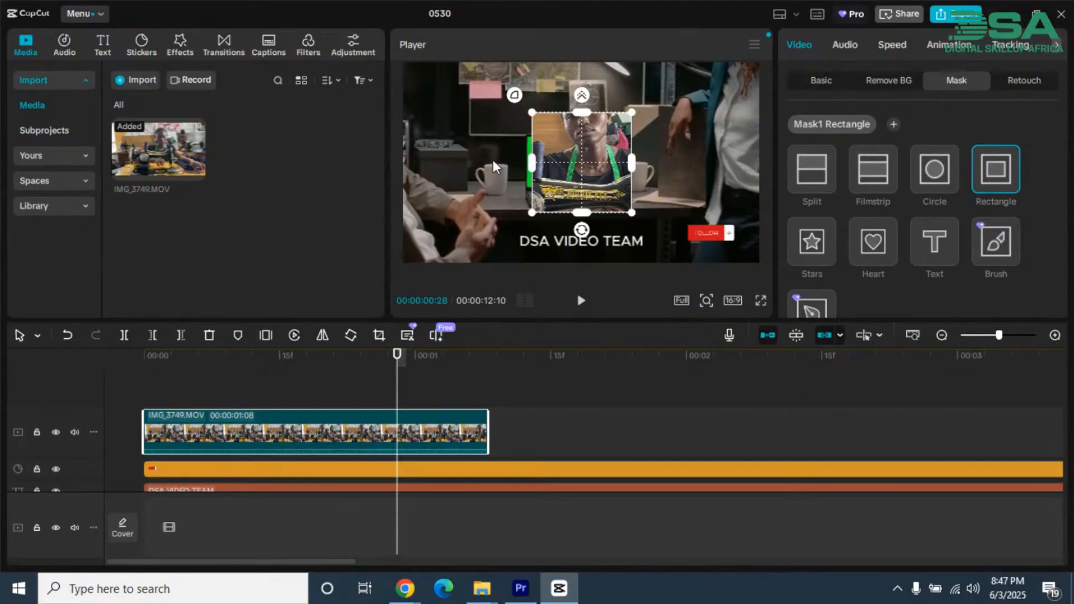
Step: Widen the Rectangle mask around the person at the sewing machine to about 1106 and fine-tune its height
drag(527, 162, 480, 160)
mouse_move(580, 111)
mouse_down()
mouse_move(578, 79)
mouse_move(590, 110)
mouse_up()
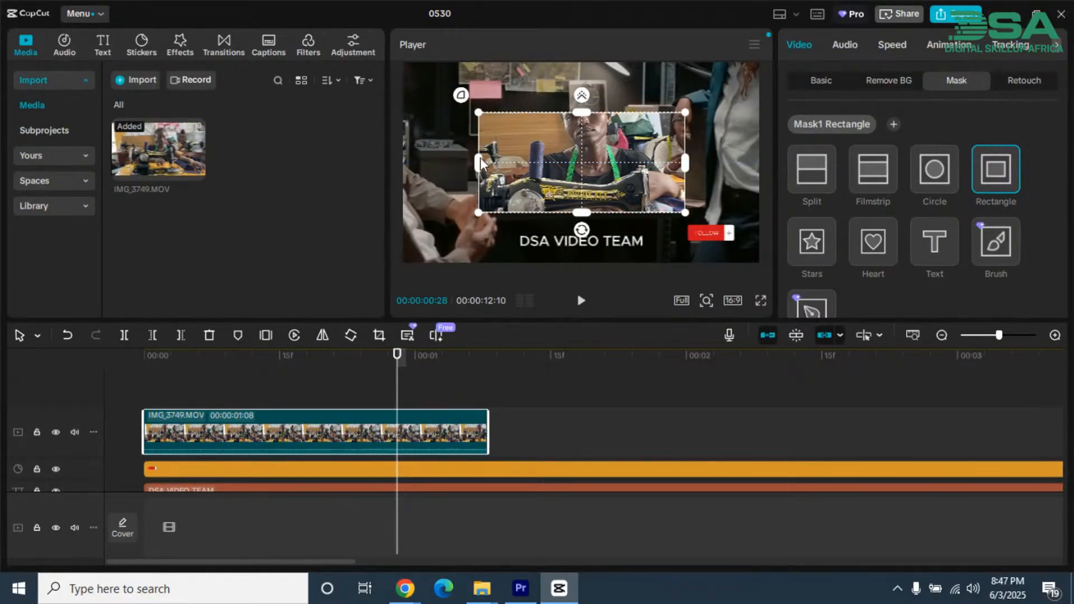
drag(479, 162, 485, 161)
mouse_move(478, 113)
mouse_down()
mouse_move(504, 126)
mouse_move(471, 85)
mouse_move(474, 109)
mouse_up()
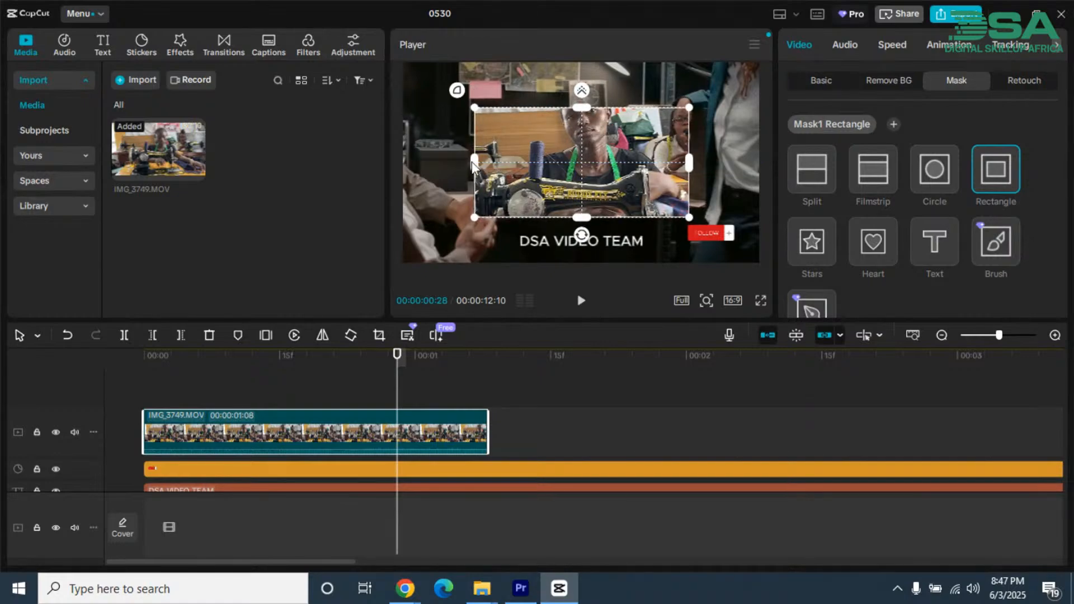
mouse_move(477, 162)
mouse_down()
mouse_move(540, 173)
mouse_move(486, 162)
mouse_up()
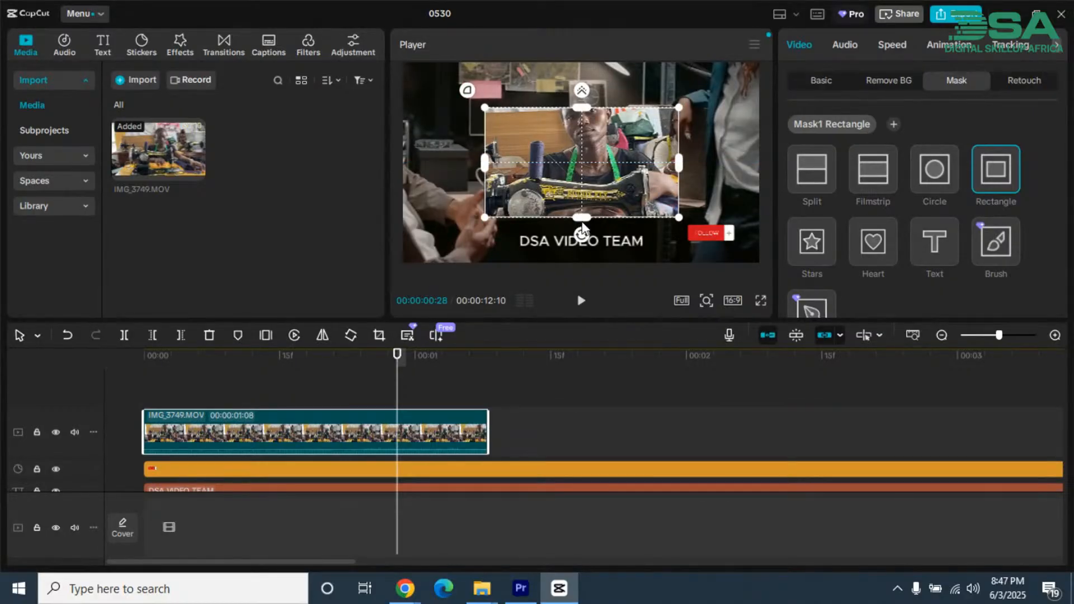
drag(581, 217, 557, 199)
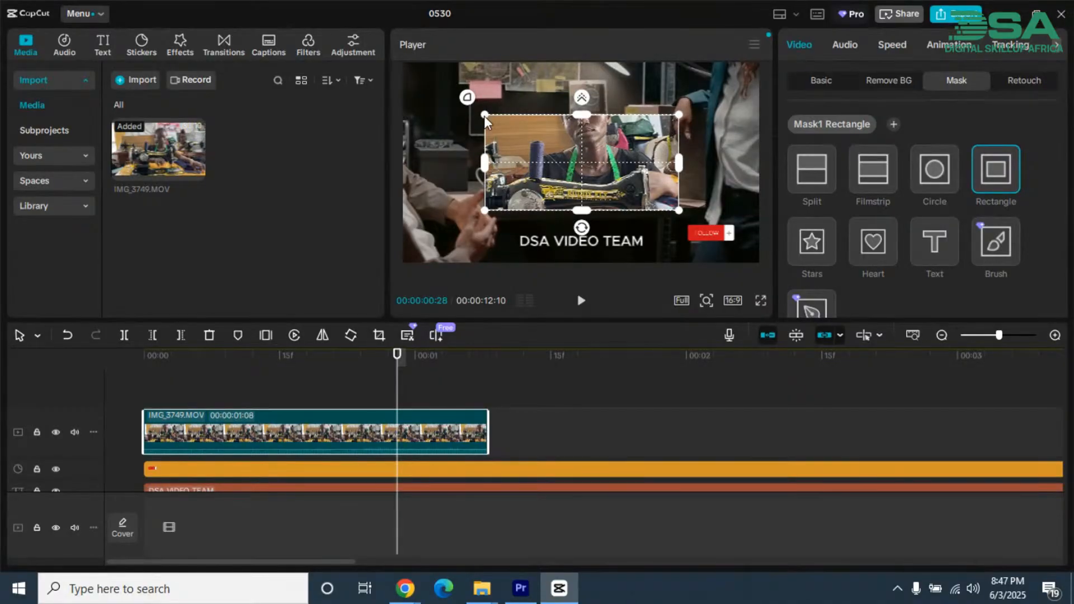
drag(484, 116, 462, 105)
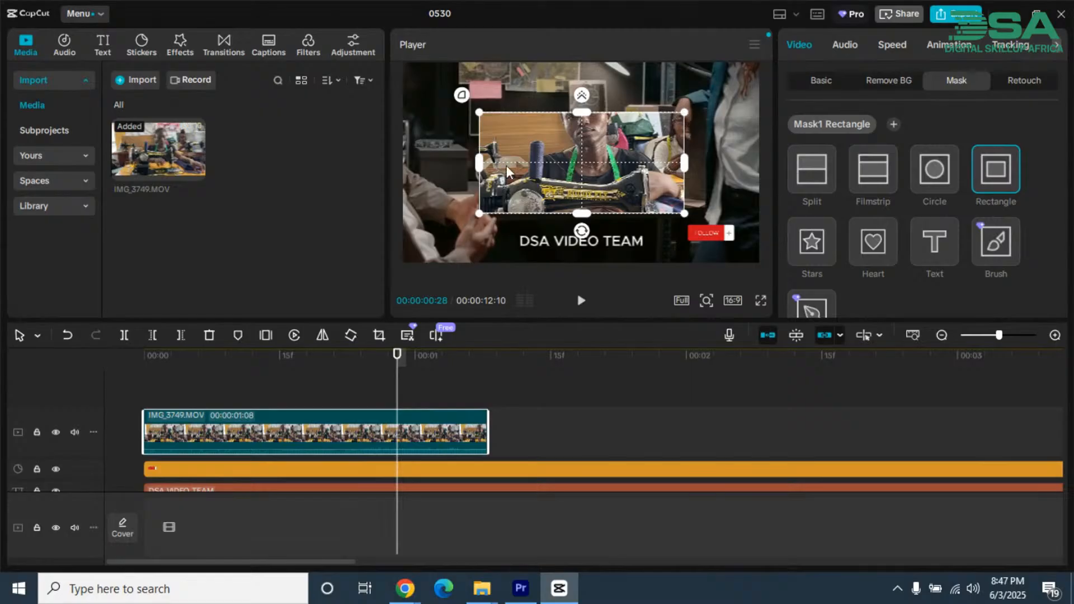
Step: Round the Rectangle mask's corners to about 52 and feather its edges by about 18
drag(463, 95, 441, 76)
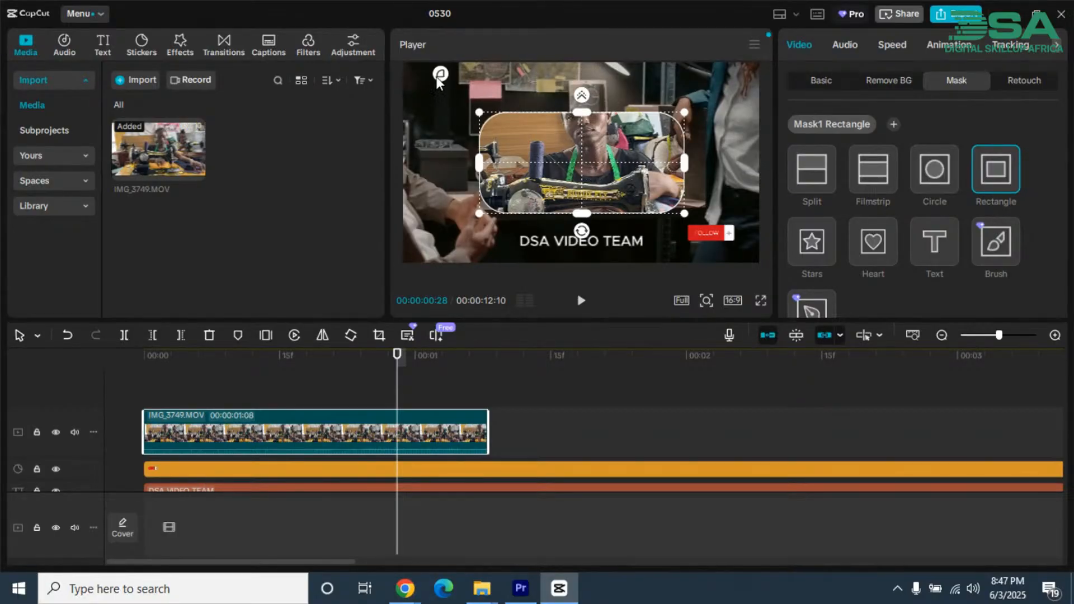
mouse_move(440, 73)
mouse_down()
mouse_move(455, 97)
mouse_move(442, 81)
mouse_up()
drag(584, 94, 582, 88)
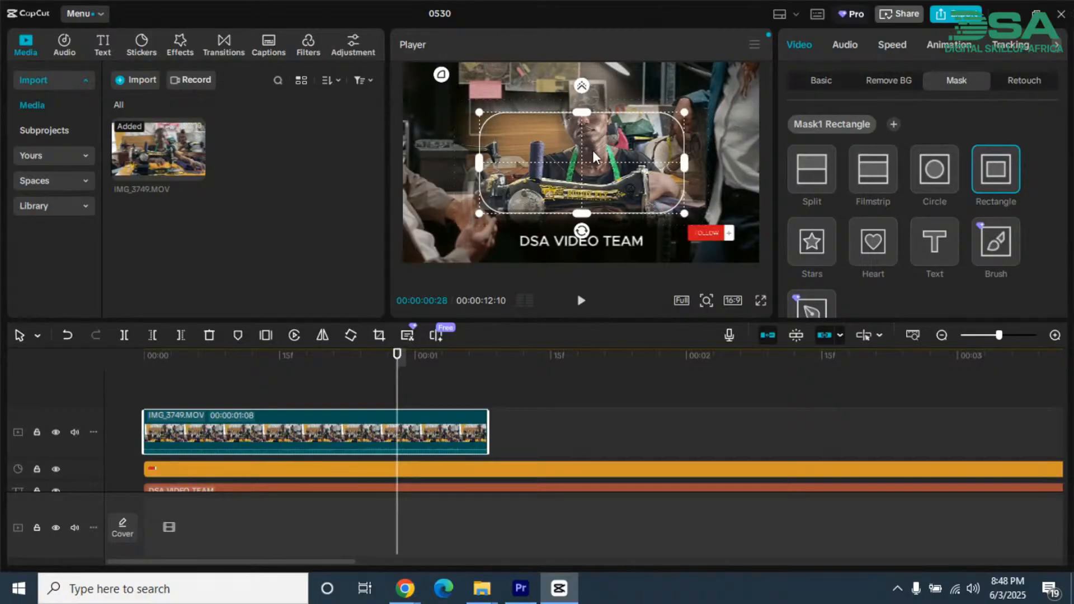
drag(583, 85, 594, 109)
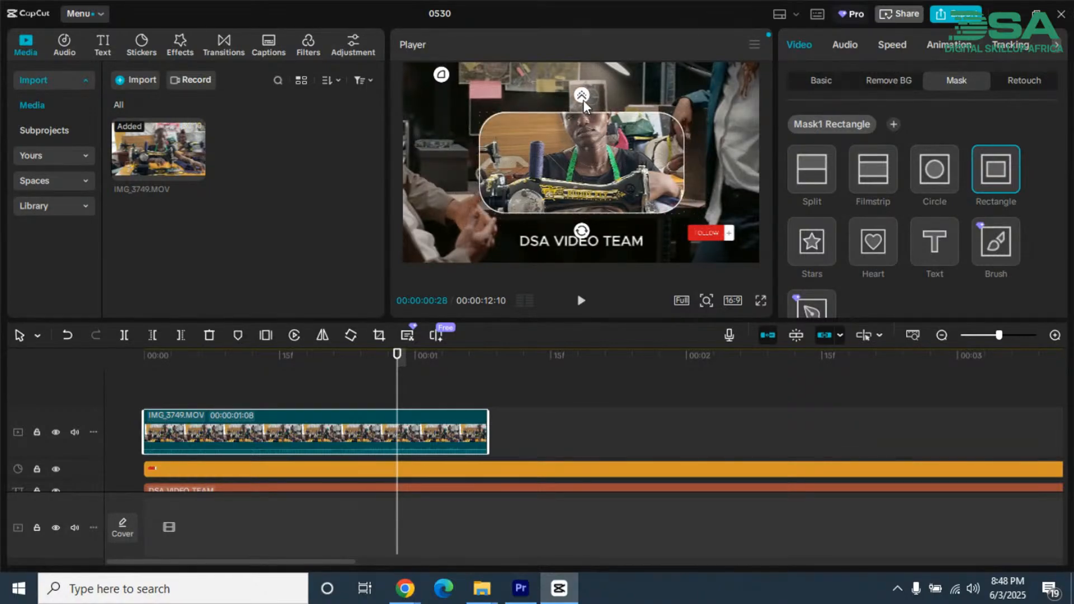
drag(582, 95, 581, 88)
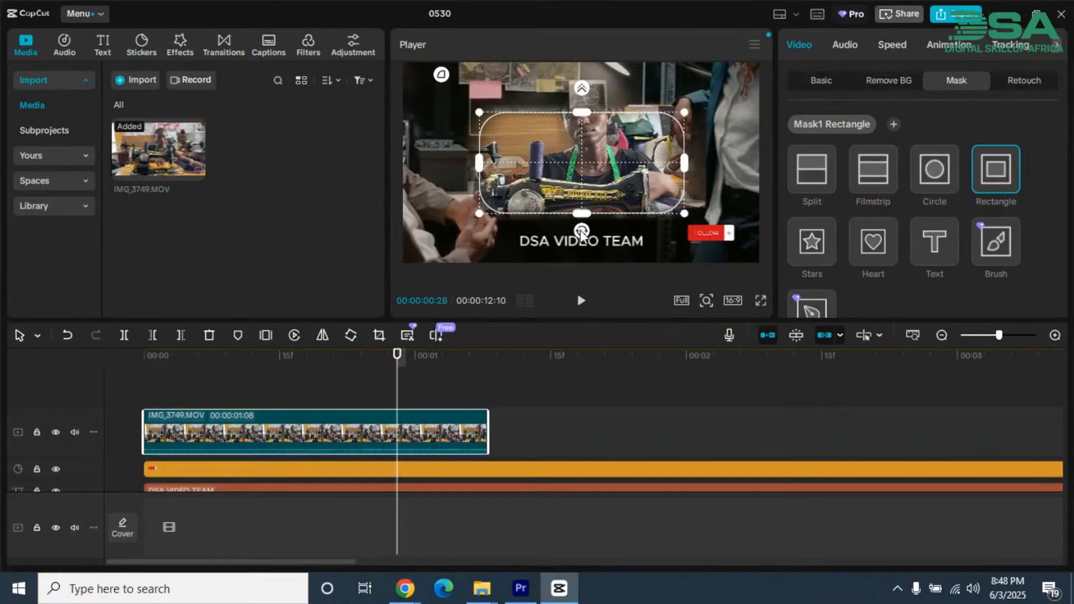
Step: Rotate the Rectangle mask upright and back to level, and enlarge it to about 1106 × 816 at about X 42, Y 50
drag(582, 232, 661, 166)
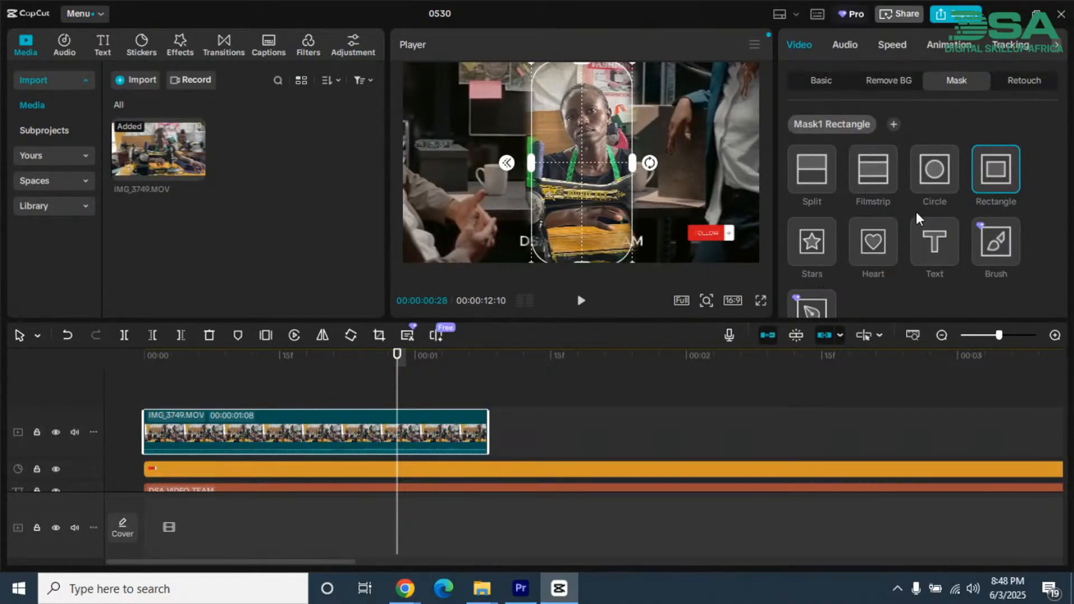
drag(653, 163, 582, 230)
drag(585, 105, 584, 86)
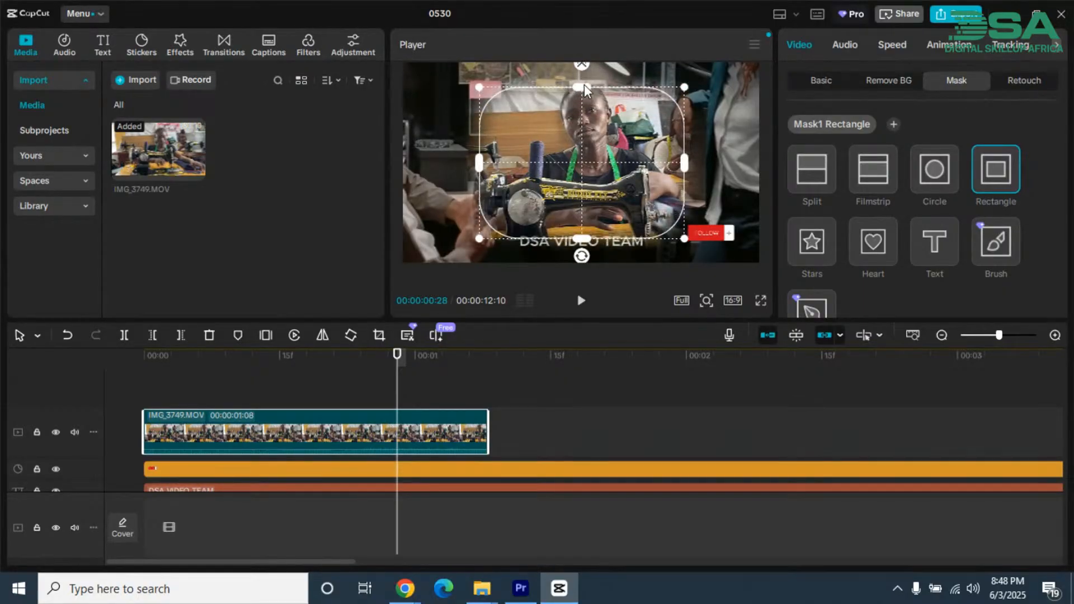
mouse_move(680, 162)
mouse_down()
mouse_move(656, 153)
mouse_move(677, 153)
mouse_move(670, 146)
mouse_move(657, 165)
mouse_move(580, 164)
mouse_move(626, 211)
mouse_move(800, 79)
mouse_move(646, 145)
mouse_move(668, 164)
mouse_up()
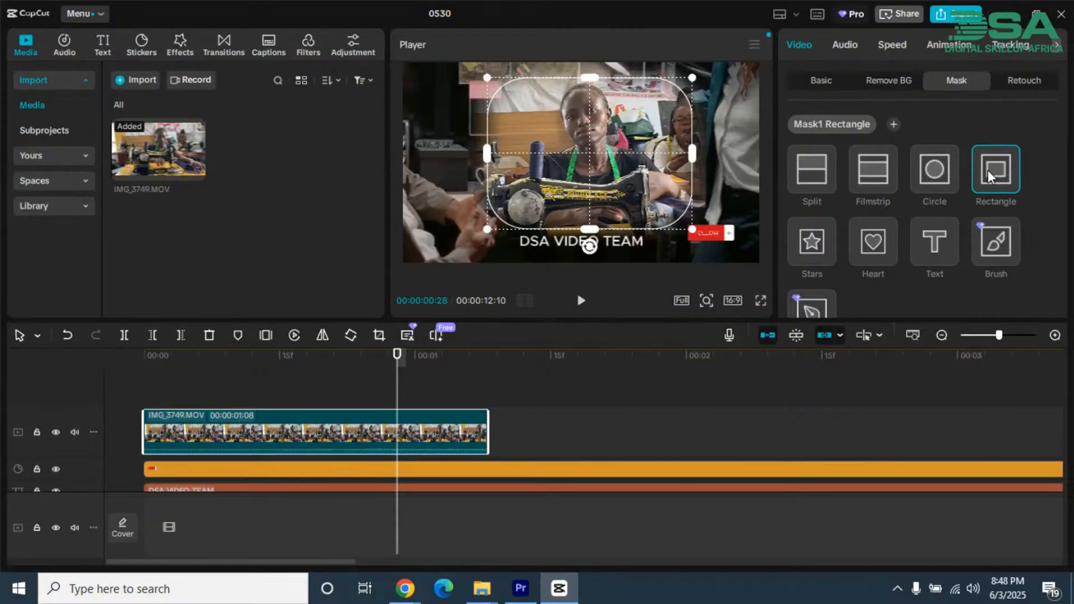
Step: Delete the Rectangle mask and restore it, and review its position, size, feather, round corners and Track mask settings
key(Delete)
key(ctrl+z)
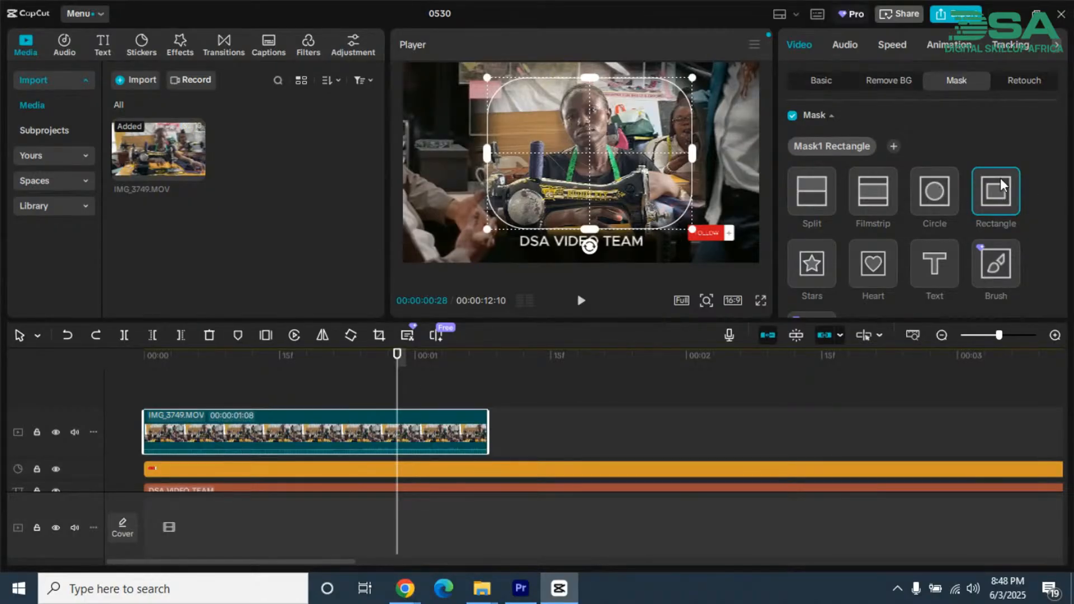
scroll(982, 151, down, 5)
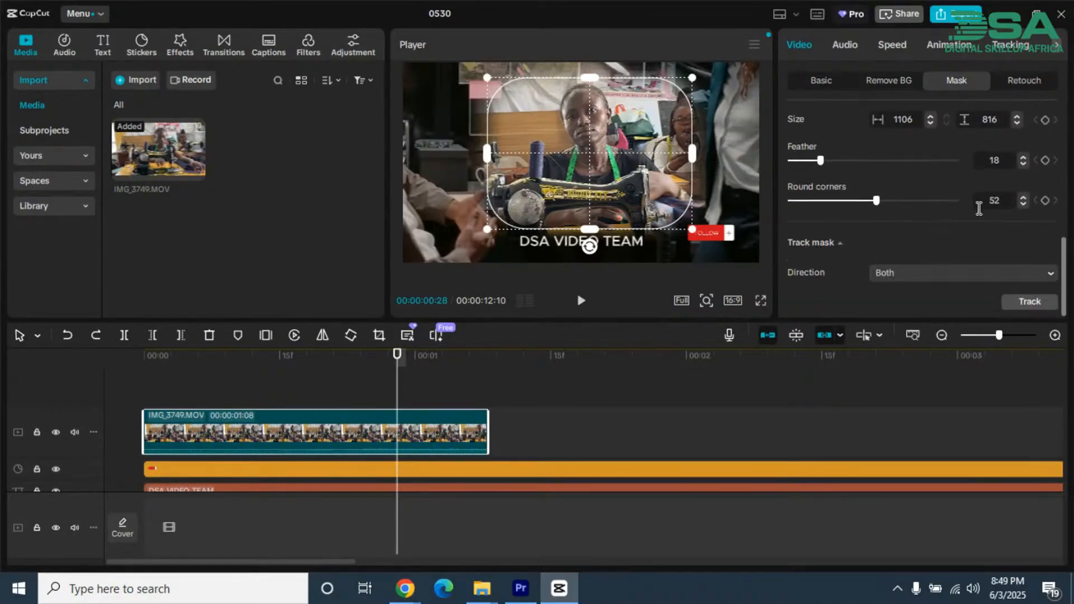
scroll(979, 209, up, 2)
scroll(978, 209, down, 2)
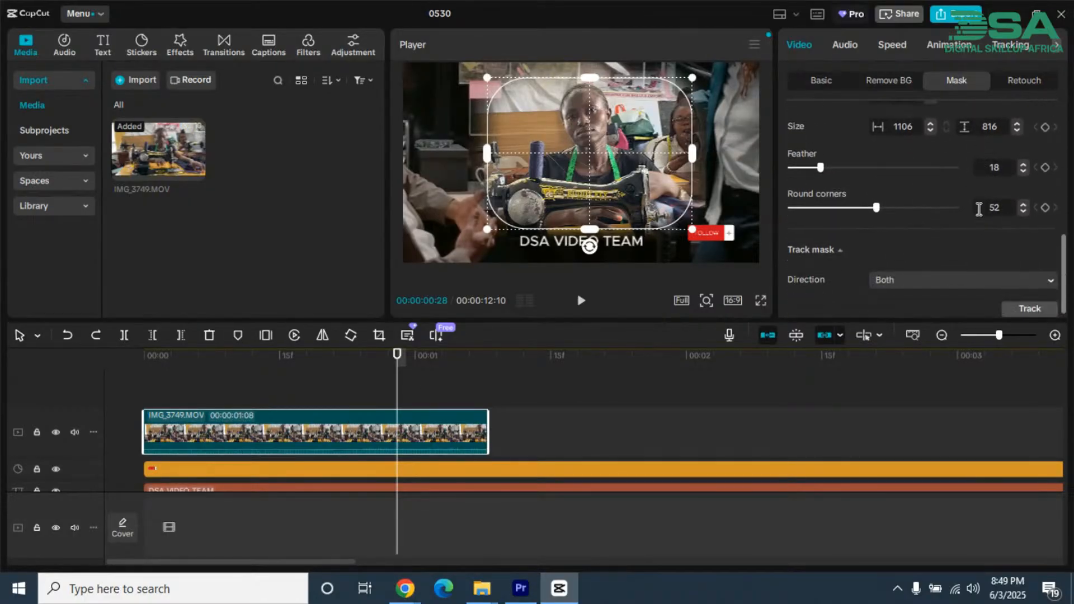
click(842, 249)
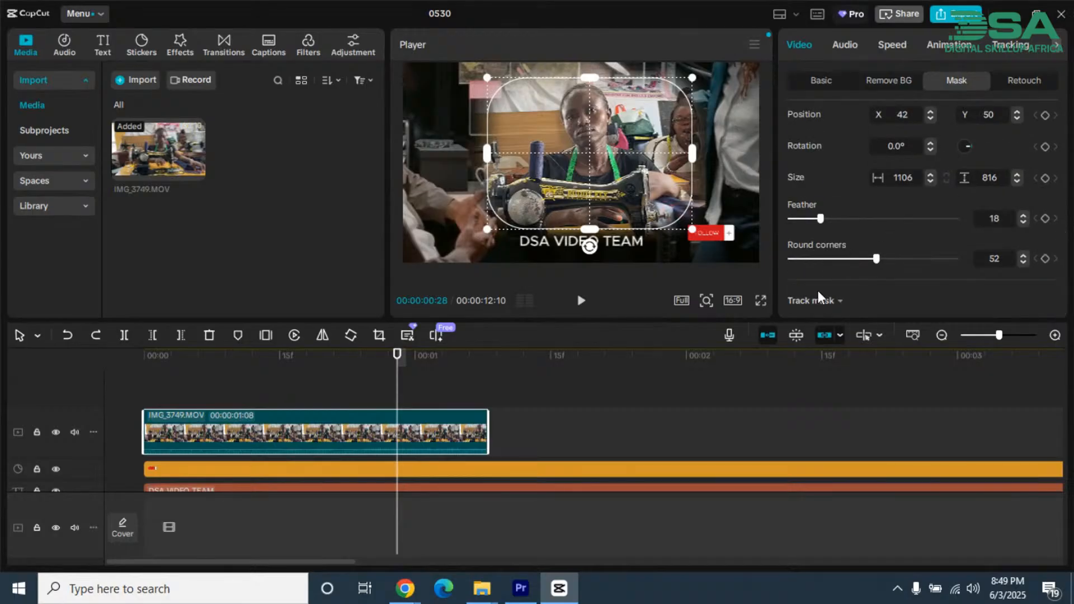
click(839, 301)
scroll(850, 302, up, 5)
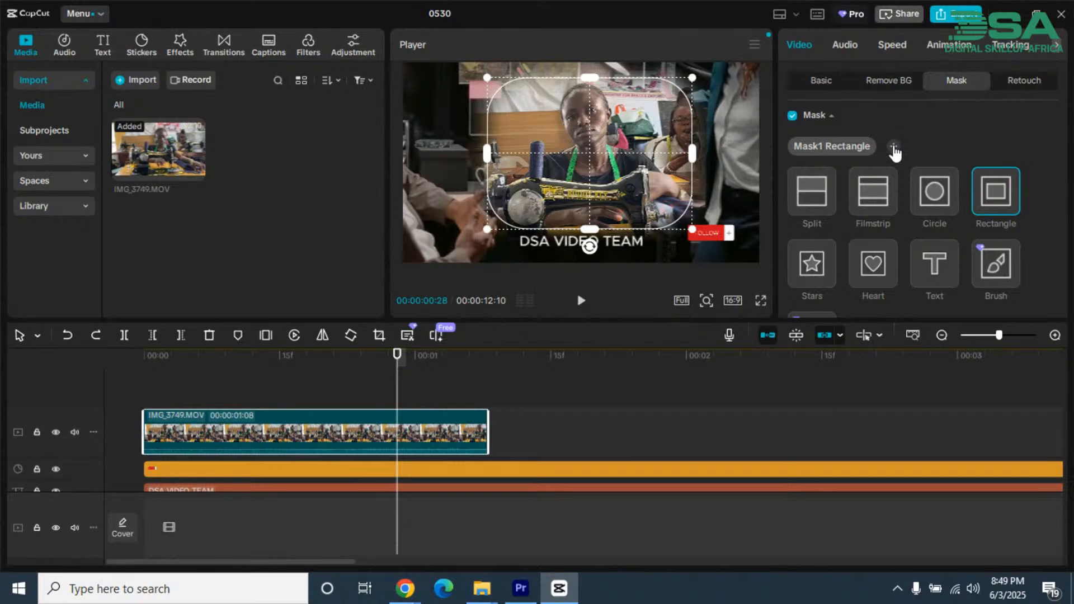
Step: Change the clip's mask shape to Split and feather its dividing line
click(812, 192)
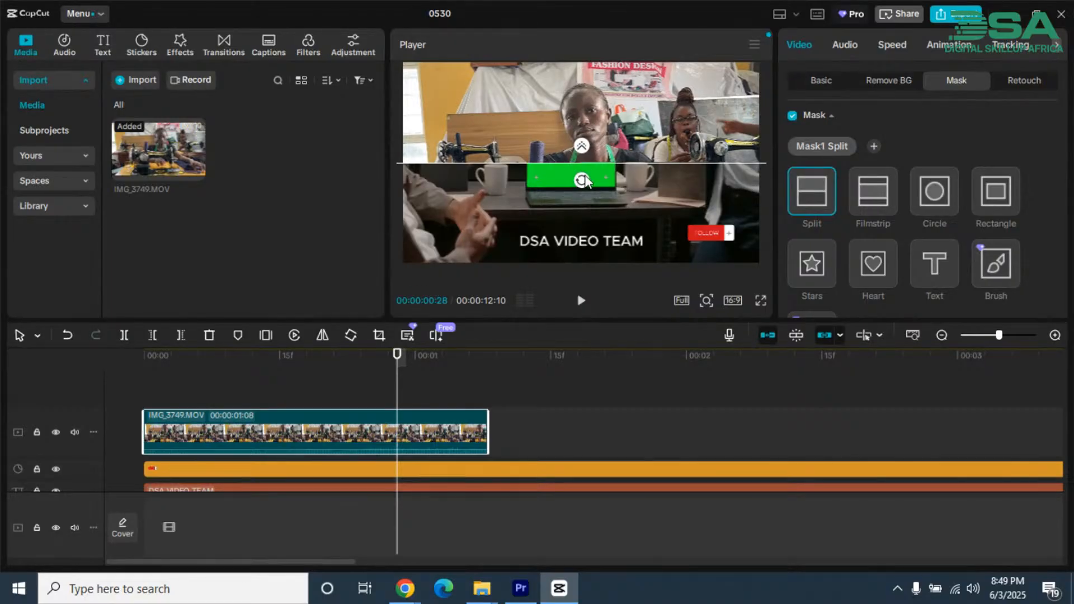
mouse_move(582, 181)
mouse_down()
mouse_move(543, 159)
mouse_move(566, 187)
mouse_move(549, 186)
mouse_move(517, 153)
mouse_move(522, 92)
mouse_move(623, 72)
mouse_move(679, 132)
mouse_move(576, 199)
mouse_move(559, 183)
mouse_move(698, 218)
mouse_move(622, 83)
mouse_move(544, 91)
mouse_move(526, 169)
mouse_move(575, 195)
mouse_up()
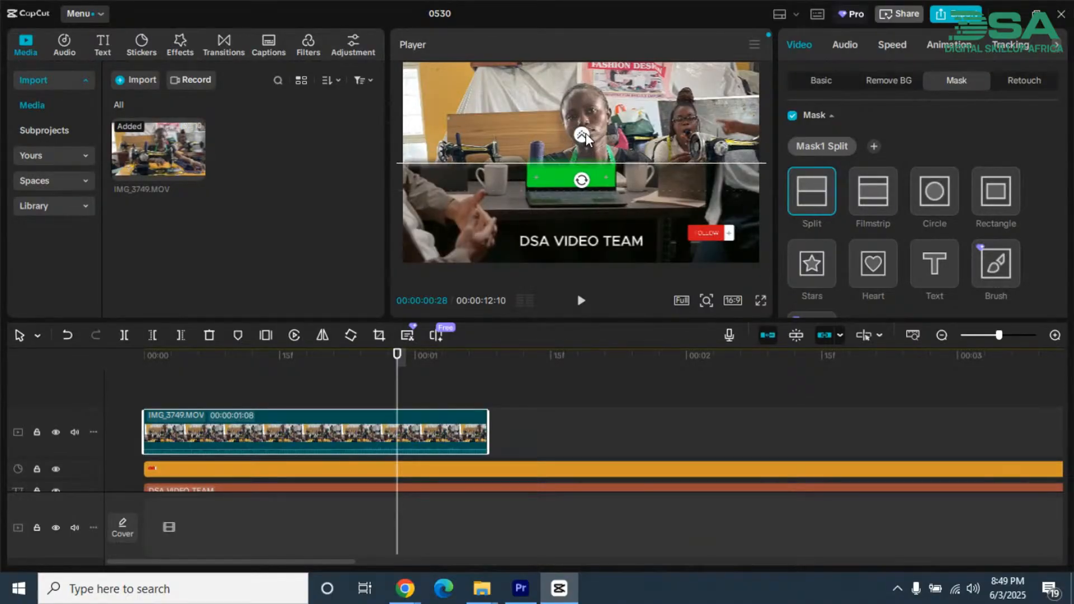
drag(586, 137, 583, 121)
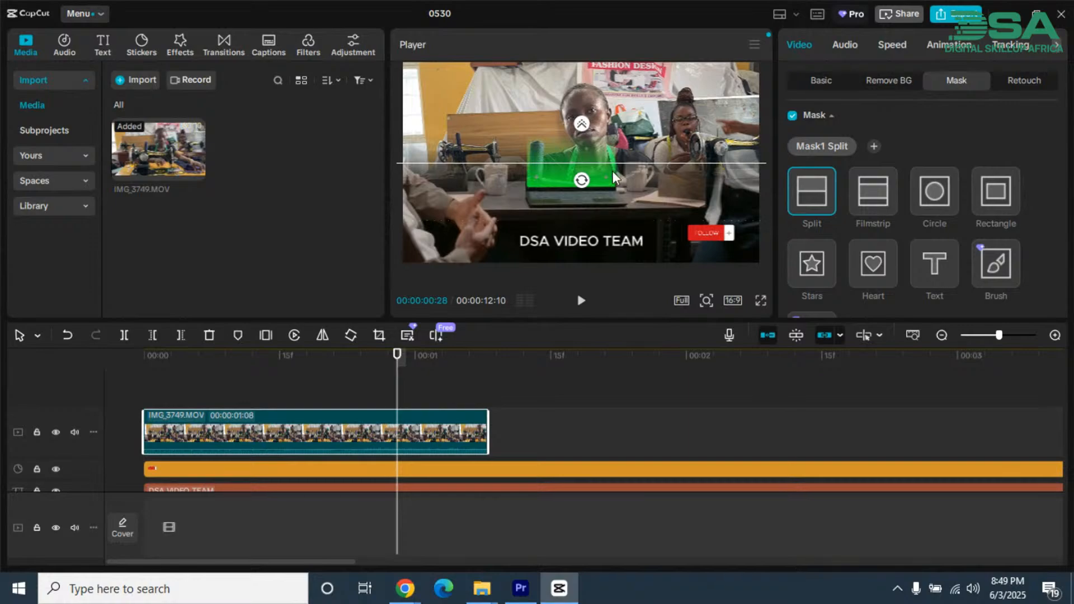
Step: Rotate the Split mask's line to vertical, shift it to the right of the sewing machine and reduce its feathering
drag(591, 179, 622, 156)
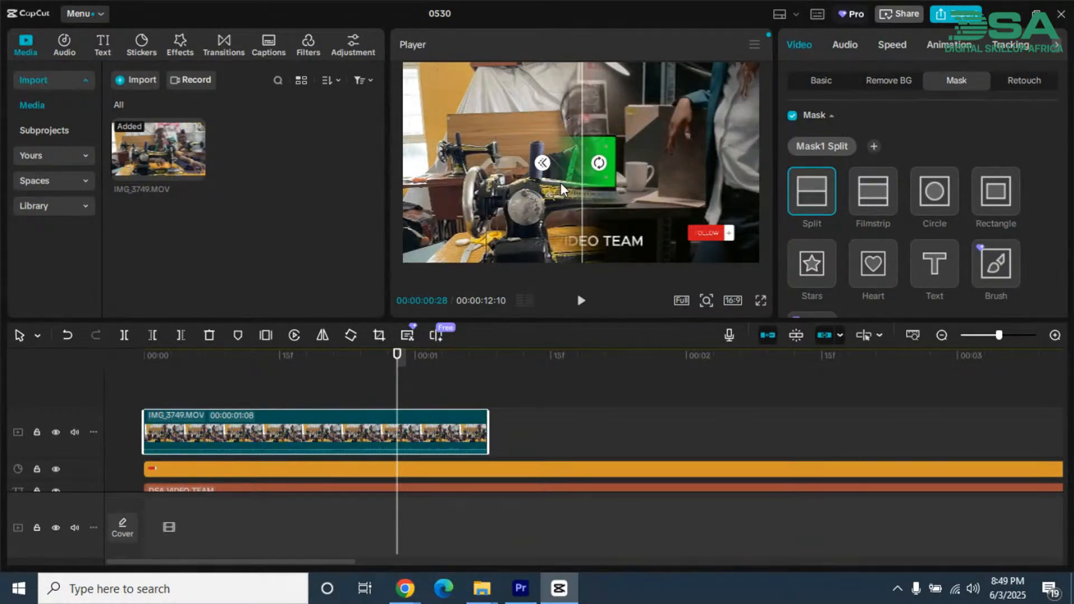
drag(561, 184, 633, 178)
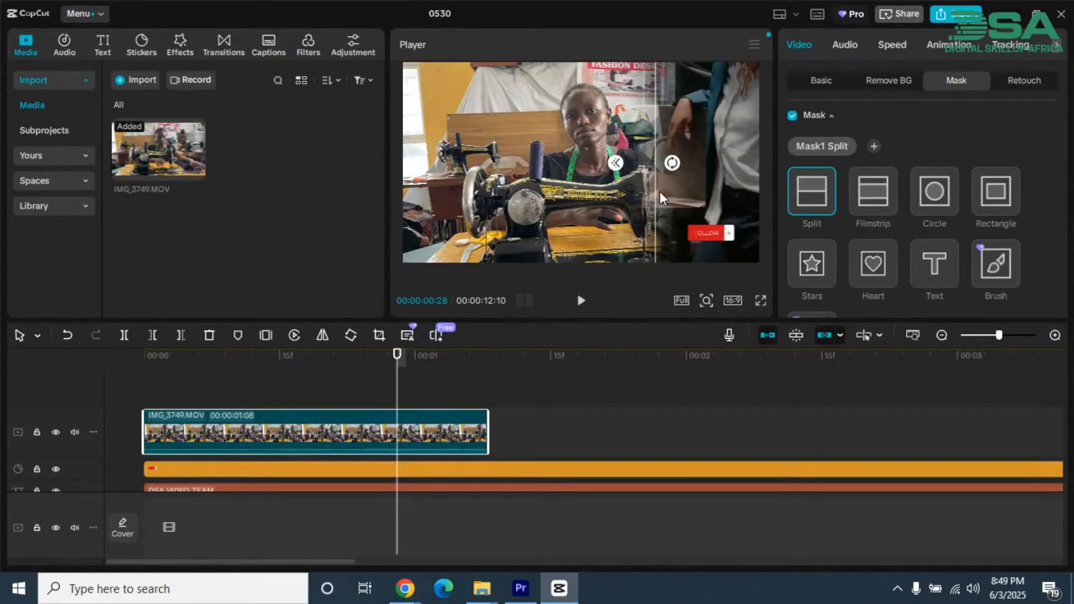
drag(633, 167, 644, 172)
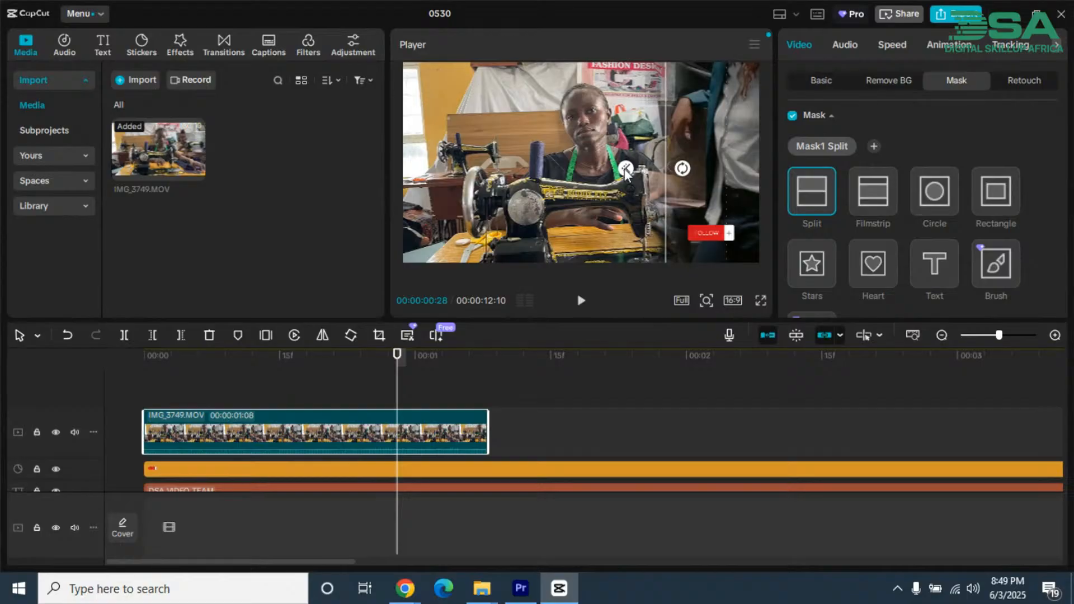
mouse_move(625, 169)
mouse_down()
mouse_move(649, 174)
mouse_move(638, 170)
mouse_up()
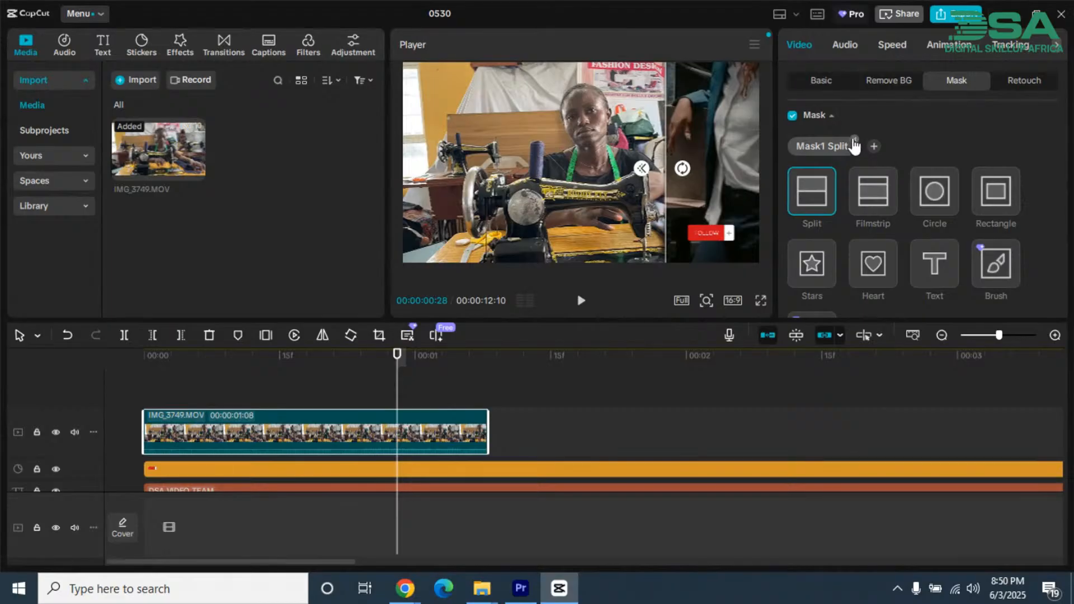
Step: Delete the Split mask and add a Filmstrip mask to the clip
click(854, 140)
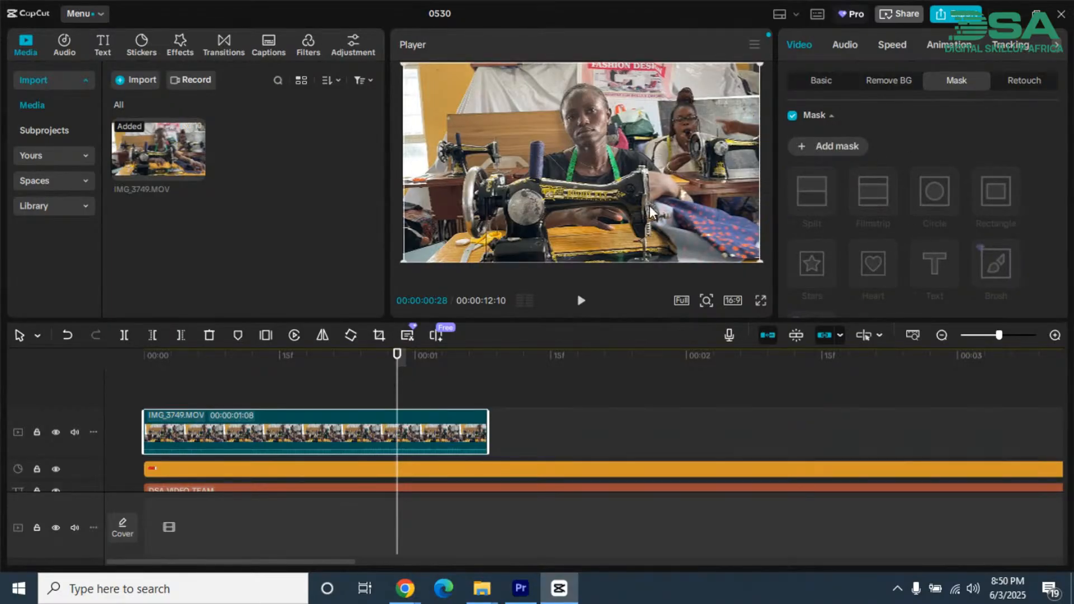
click(833, 147)
click(876, 190)
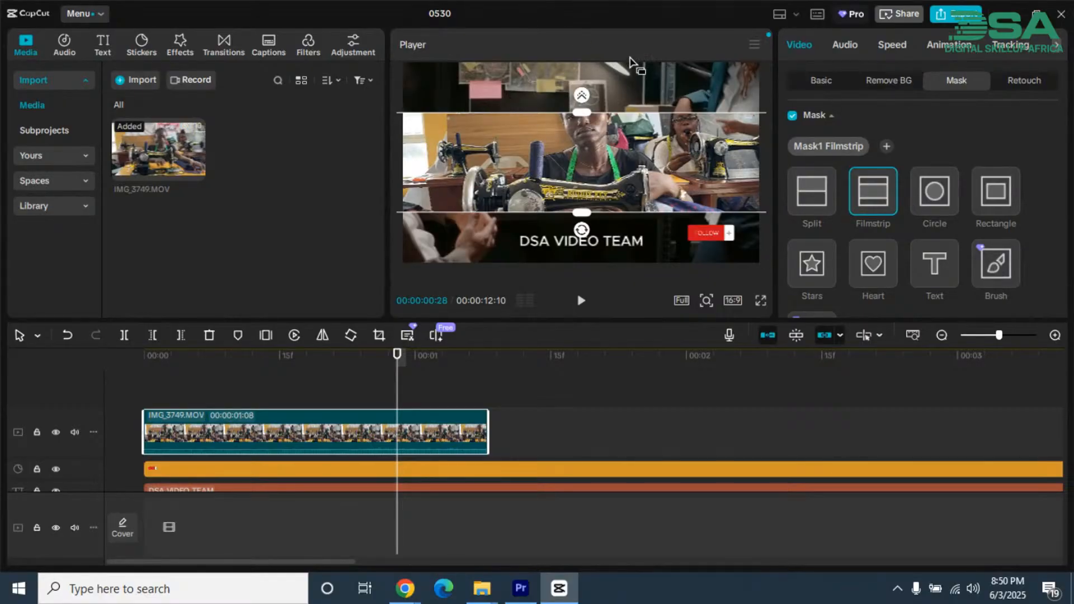
Step: Feather the Filmstrip mask's edges and rotate the strip to vertical
drag(585, 100, 585, 83)
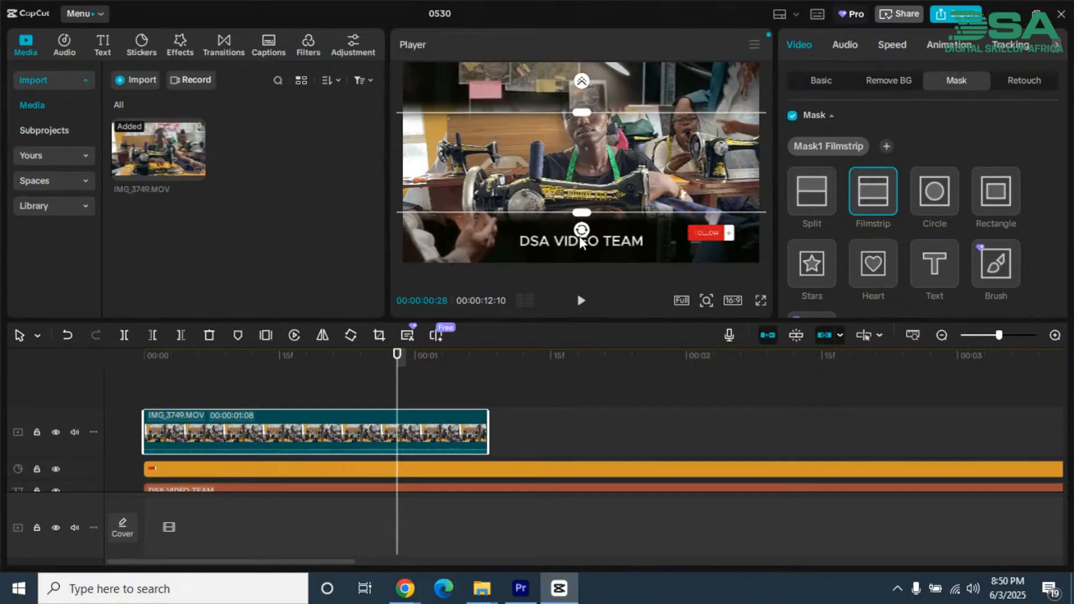
drag(579, 236, 514, 162)
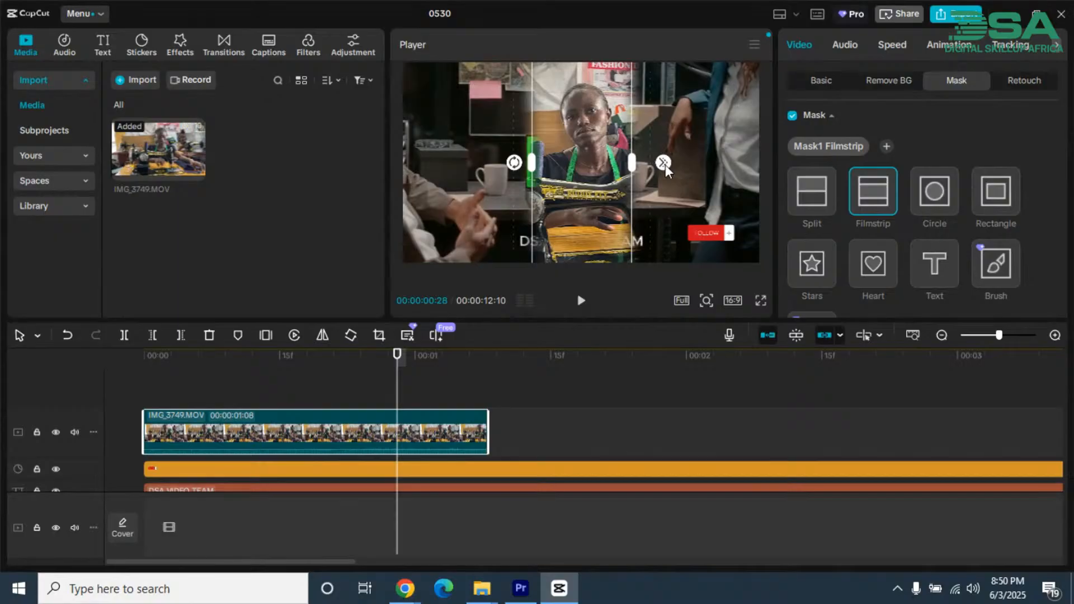
Step: Widen the Filmstrip mask's feathering slightly, and try the Circle and Stars shapes on the clip
mouse_move(665, 165)
mouse_down()
mouse_move(677, 170)
mouse_move(669, 166)
mouse_up()
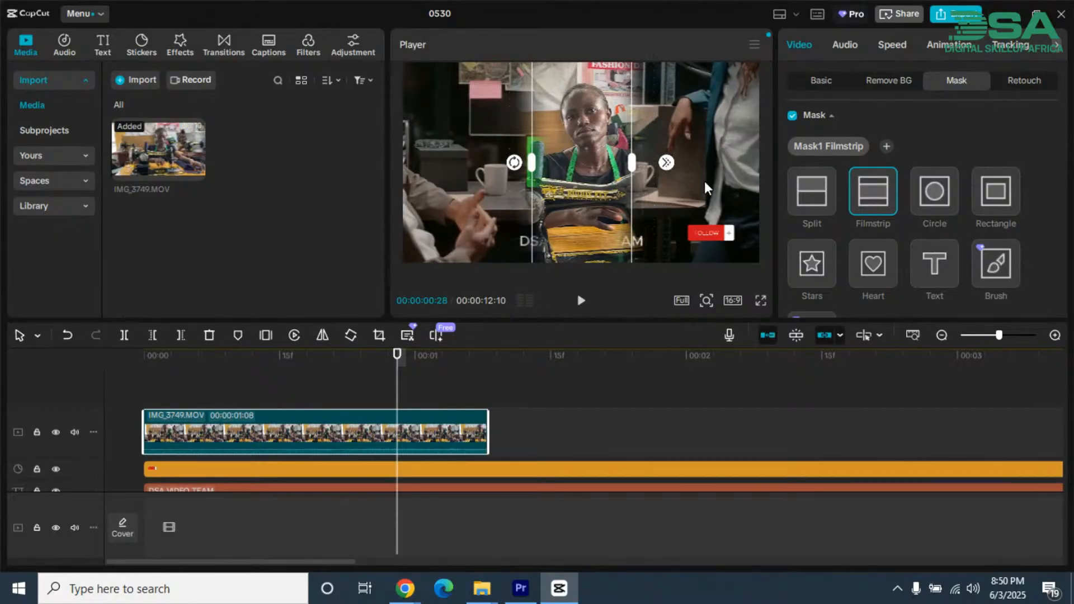
click(941, 190)
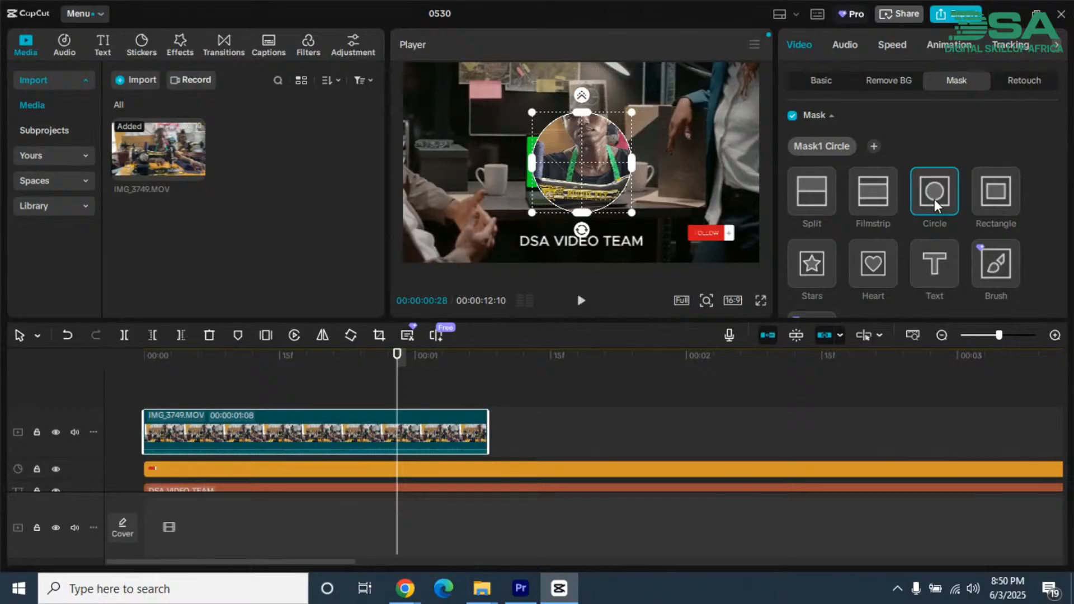
scroll(934, 199, down, 2)
click(810, 156)
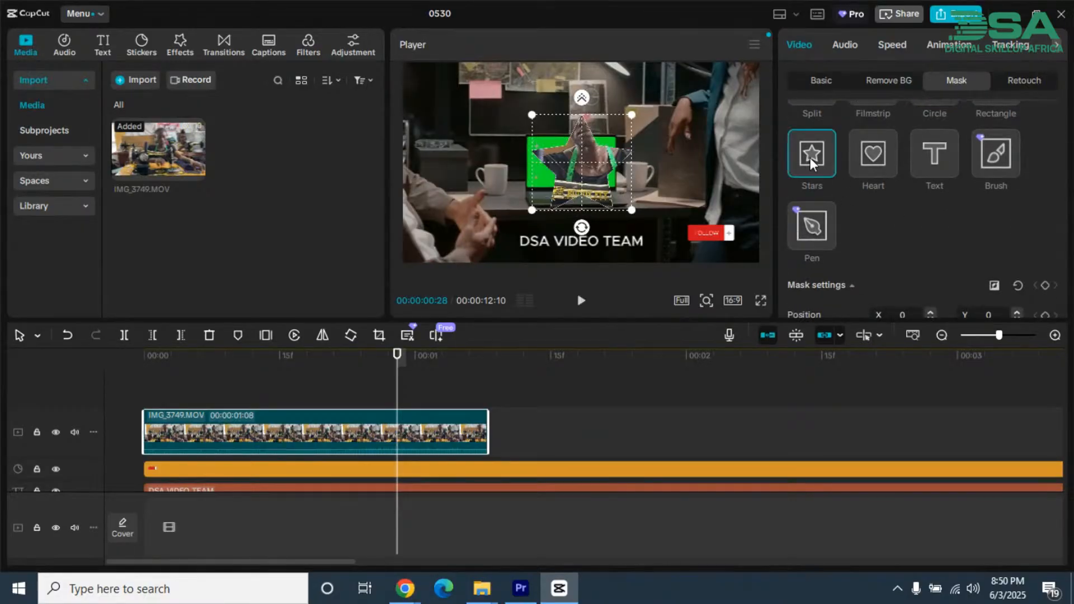
drag(631, 211, 663, 240)
Step: Change the clip's mask shape to Heart and move it over the seated woman's face, at about X 38, Y 194
click(874, 154)
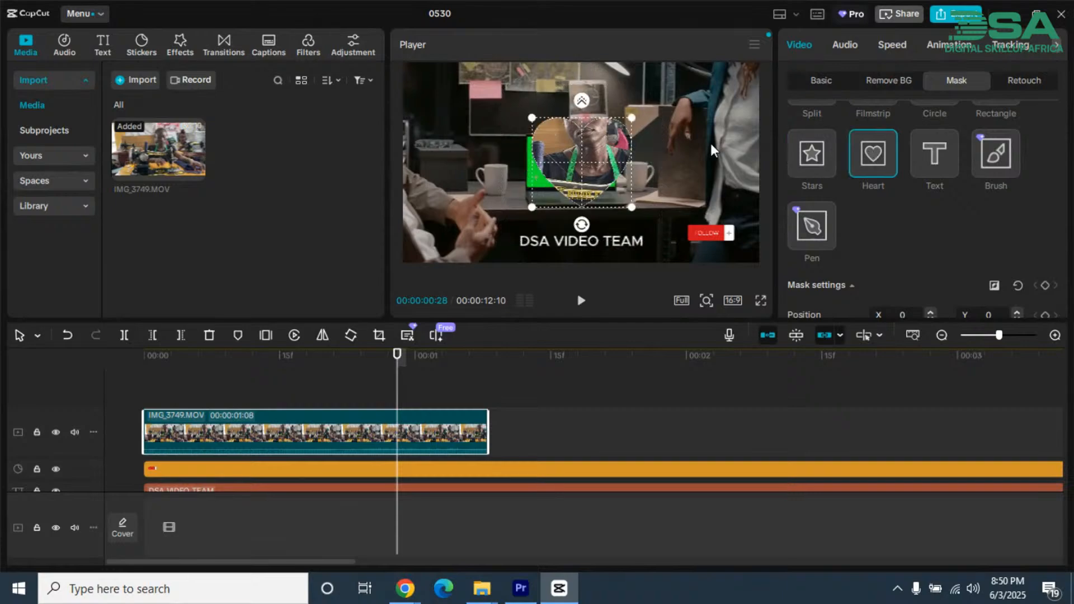
drag(592, 180, 599, 144)
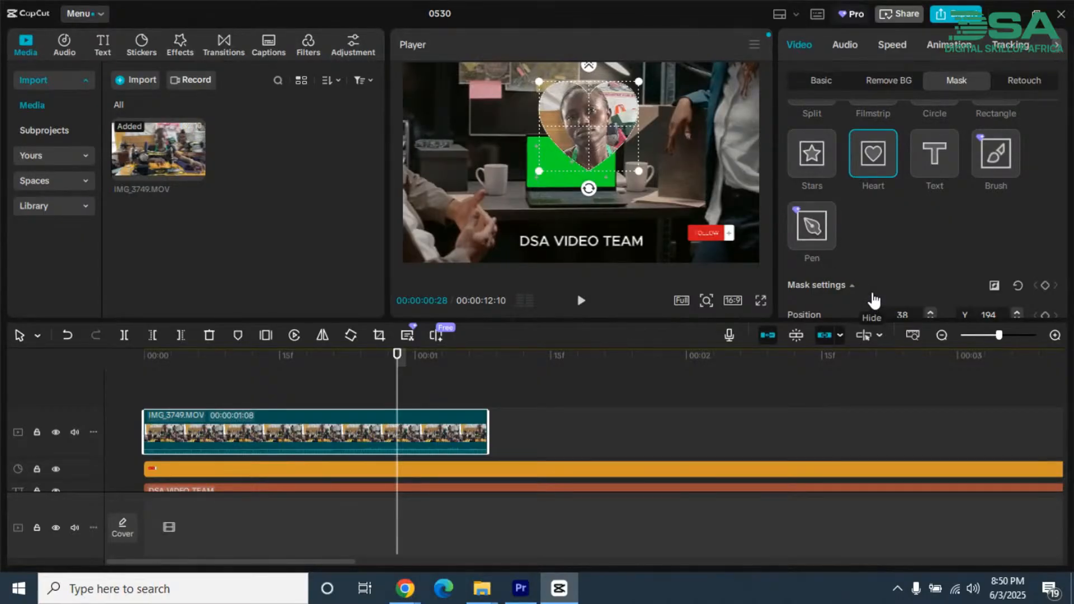
Step: Change the clip's mask shape to Text and undo a trial enlargement across the whole frame
click(936, 161)
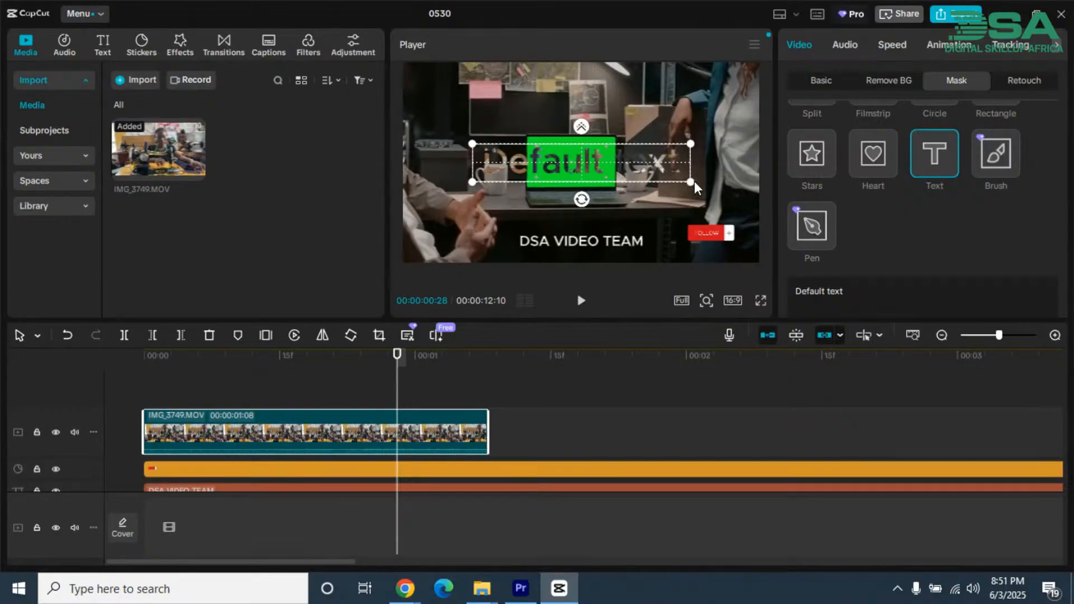
drag(693, 182, 1069, 206)
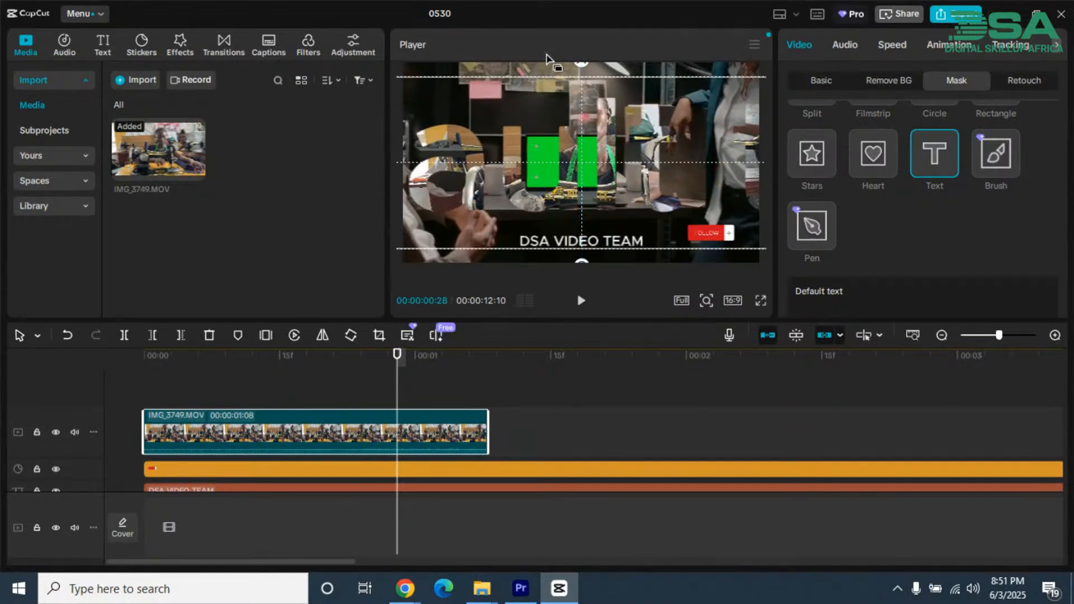
key(ctrl+z)
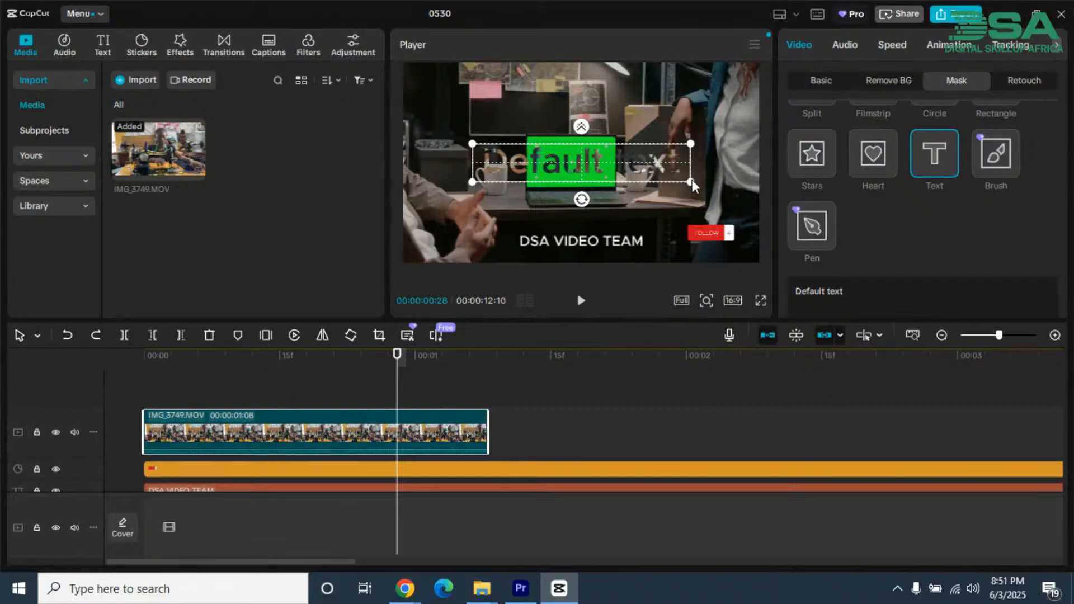
Step: Shrink the "Default text" mask and shift it slightly left over the laptop
drag(692, 180, 669, 174)
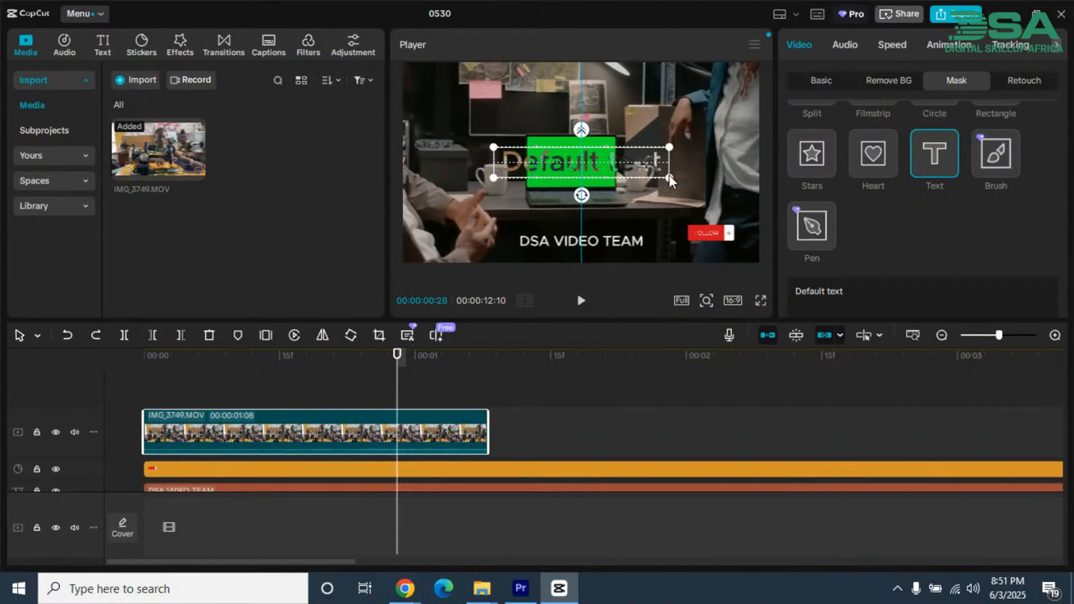
click(671, 147)
click(671, 147)
drag(667, 161, 661, 165)
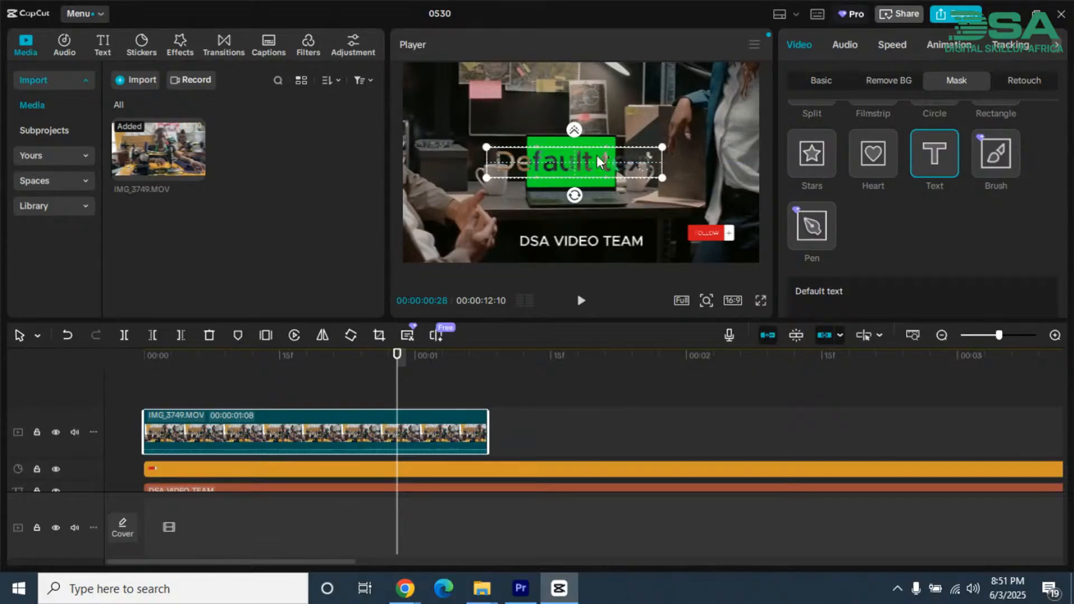
drag(597, 156, 598, 156)
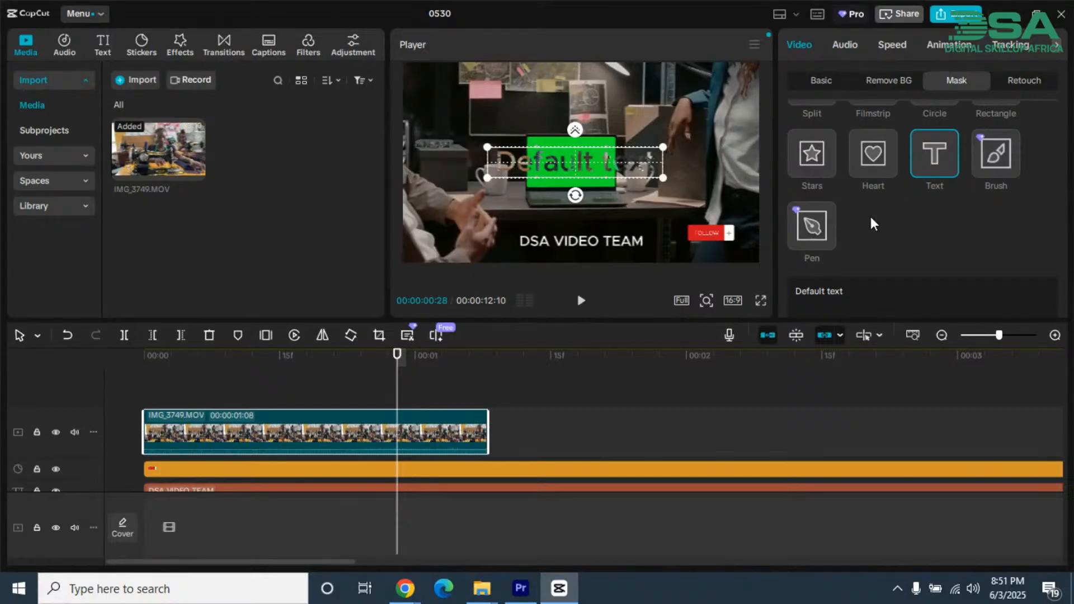
drag(577, 157, 576, 159)
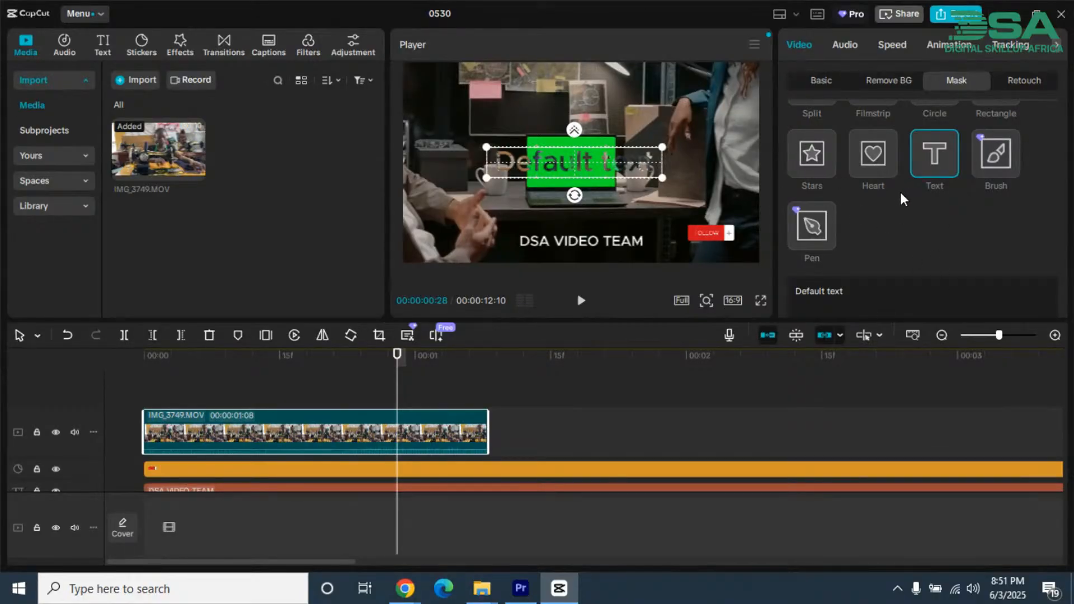
Step: Try the Rectangle, Split, Filmstrip and Circle mask shapes in turn, finishing on Rectangle
scroll(895, 146, up, 2)
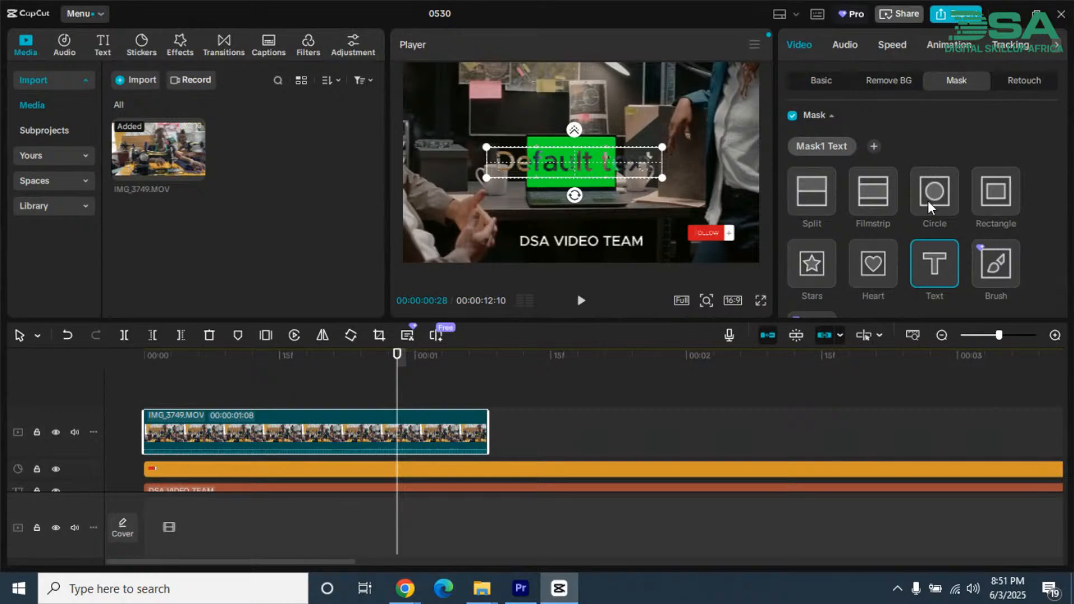
click(996, 197)
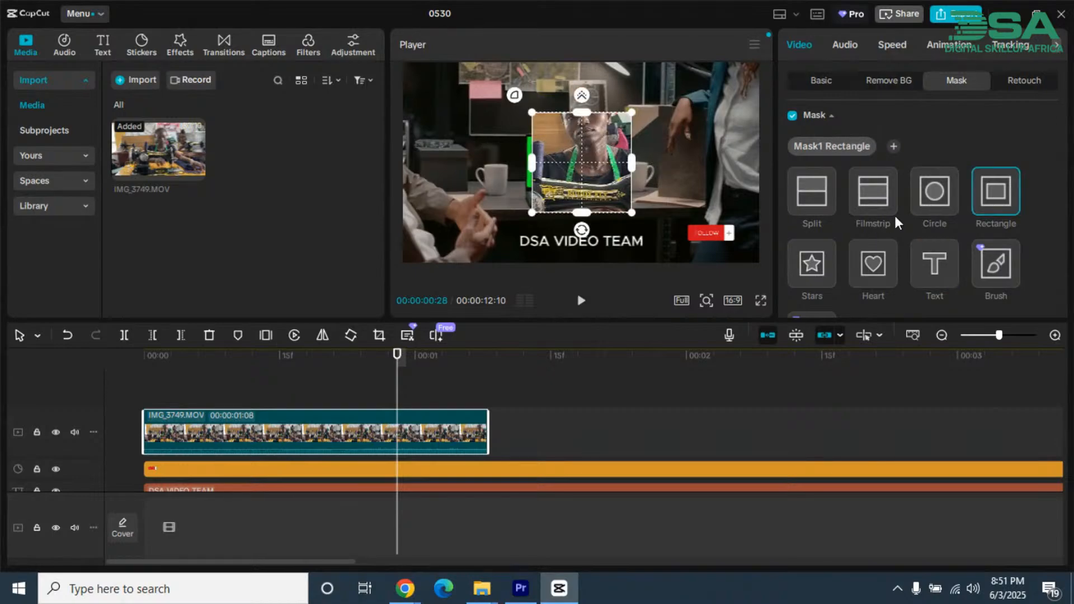
click(801, 188)
click(870, 198)
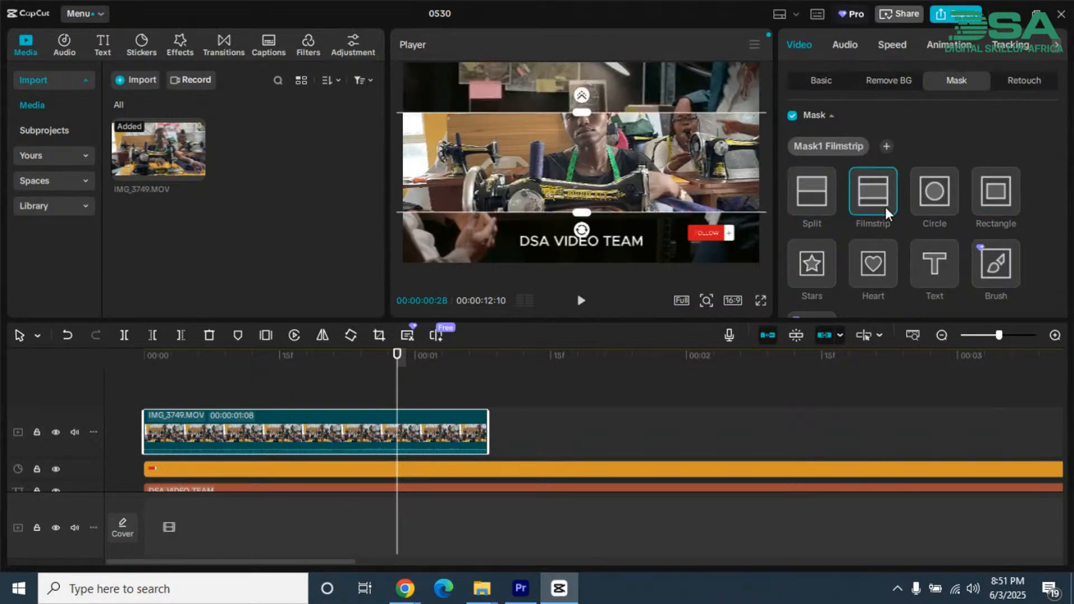
click(938, 199)
click(999, 197)
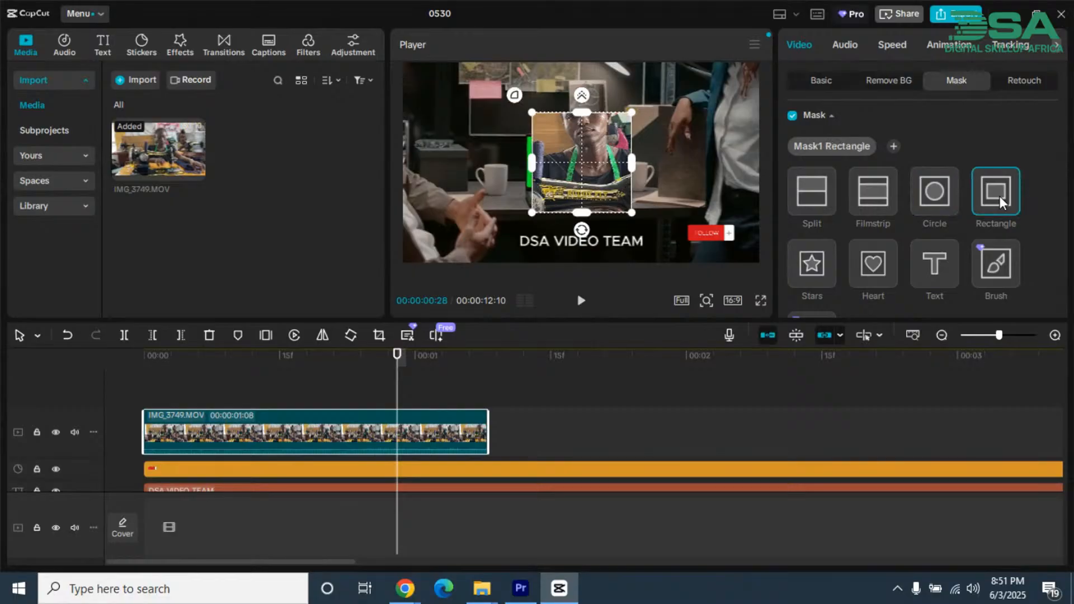
Step: Switch the clip's mask to Pen and begin a path around the front sewing machine's handwheel
scroll(985, 212, down, 3)
scroll(974, 215, up, 3)
scroll(926, 215, down, 3)
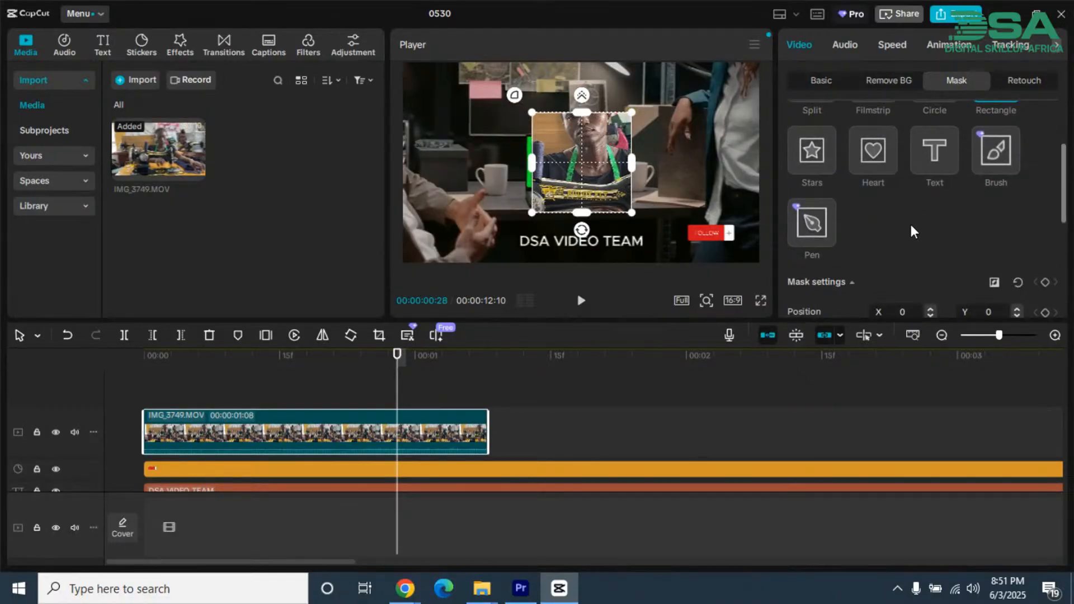
click(803, 220)
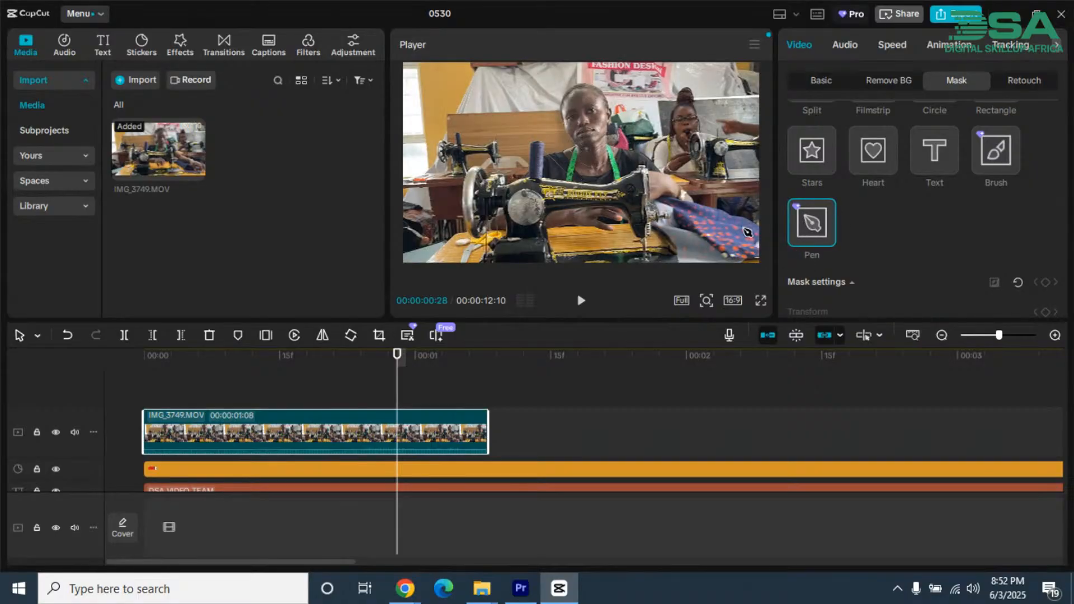
click(505, 229)
click(503, 205)
click(486, 224)
click(471, 229)
click(467, 188)
click(468, 165)
click(489, 168)
click(507, 178)
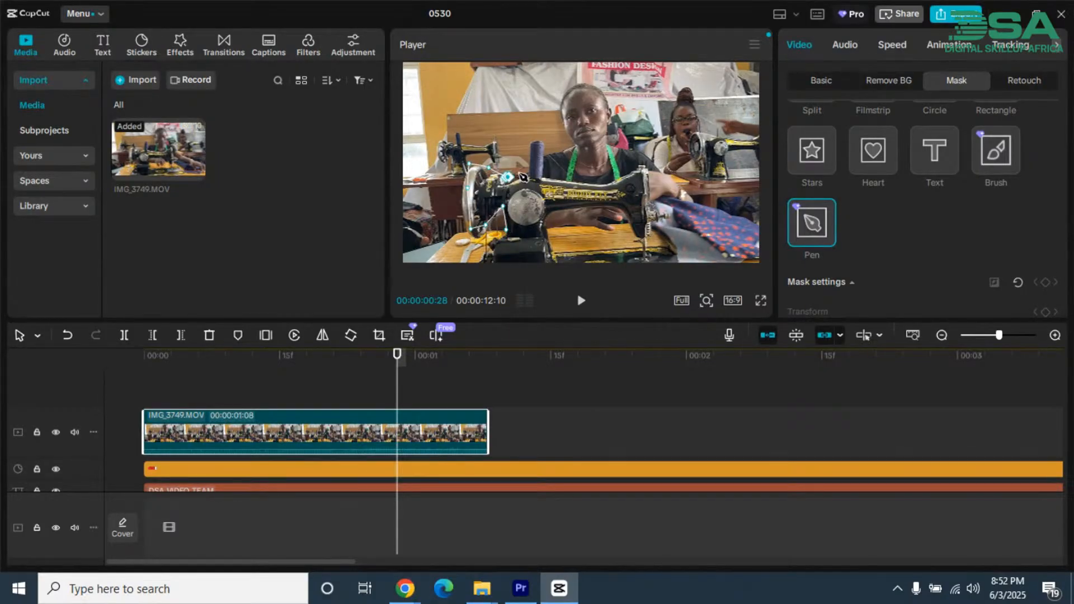
Step: Continue the Pen path past the thread spool and around the head of the woman at the front machine
click(521, 173)
click(530, 131)
click(543, 135)
click(565, 121)
click(555, 82)
click(596, 76)
click(607, 101)
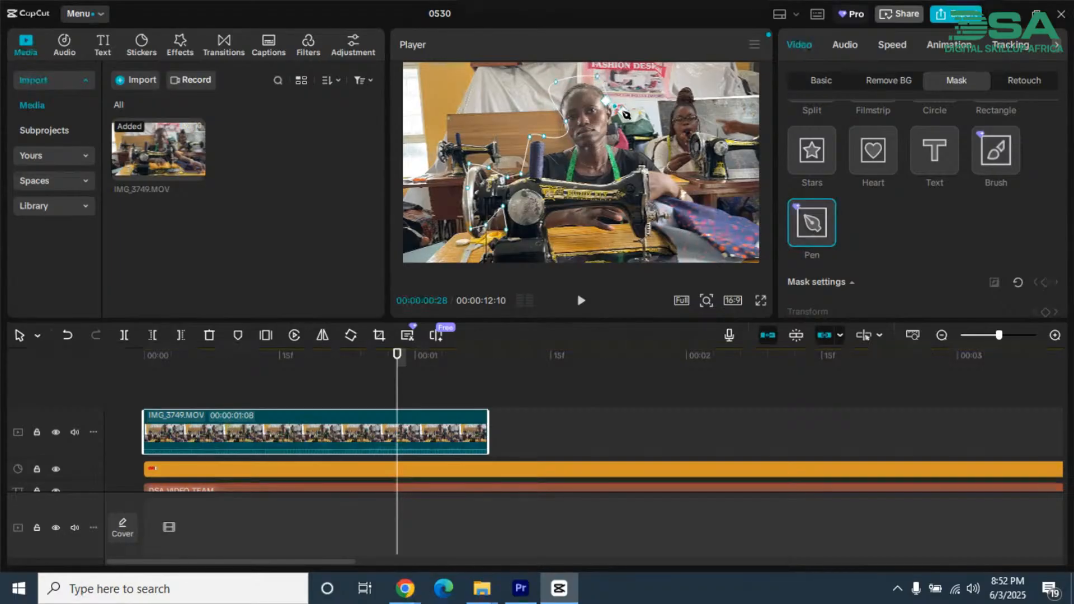
drag(622, 111, 619, 123)
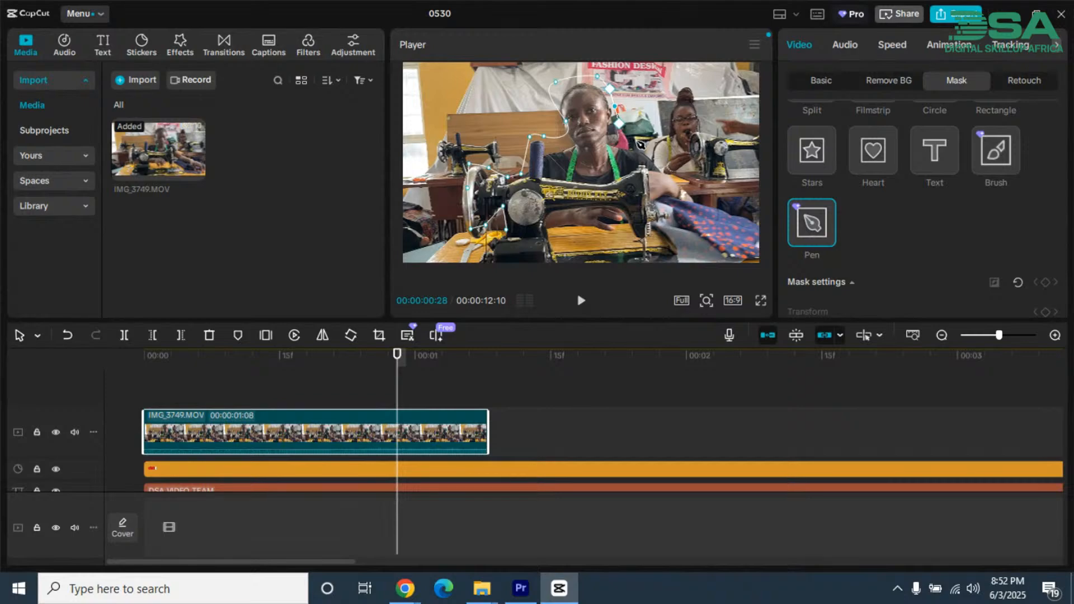
Step: Trace down the woman's shoulder and arm, along the frame's lower edge, and close the Pen path at its starting point
click(640, 143)
drag(661, 165, 682, 189)
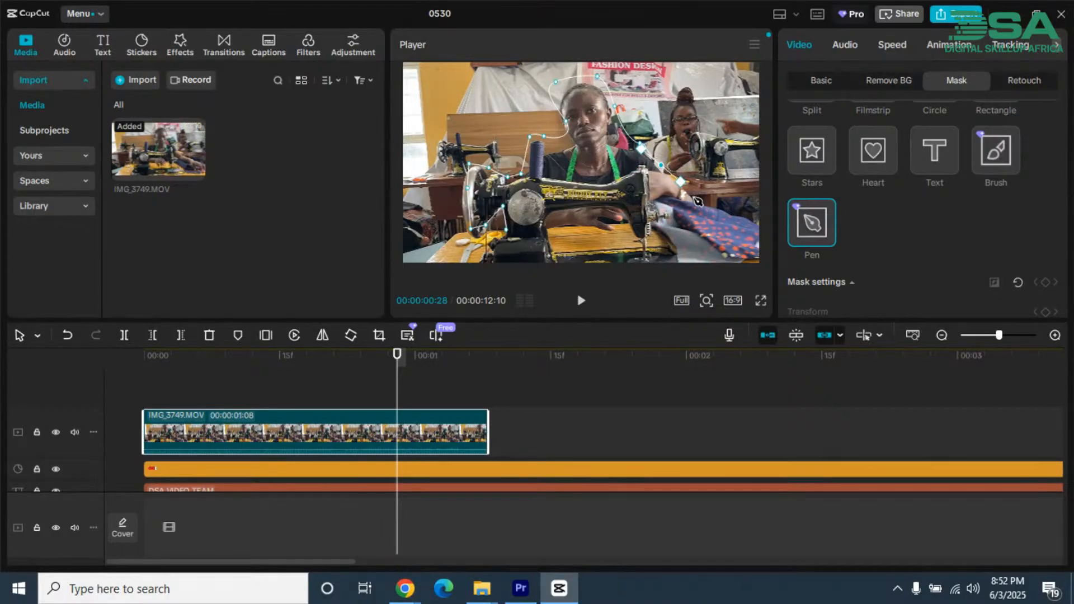
drag(698, 202, 708, 211)
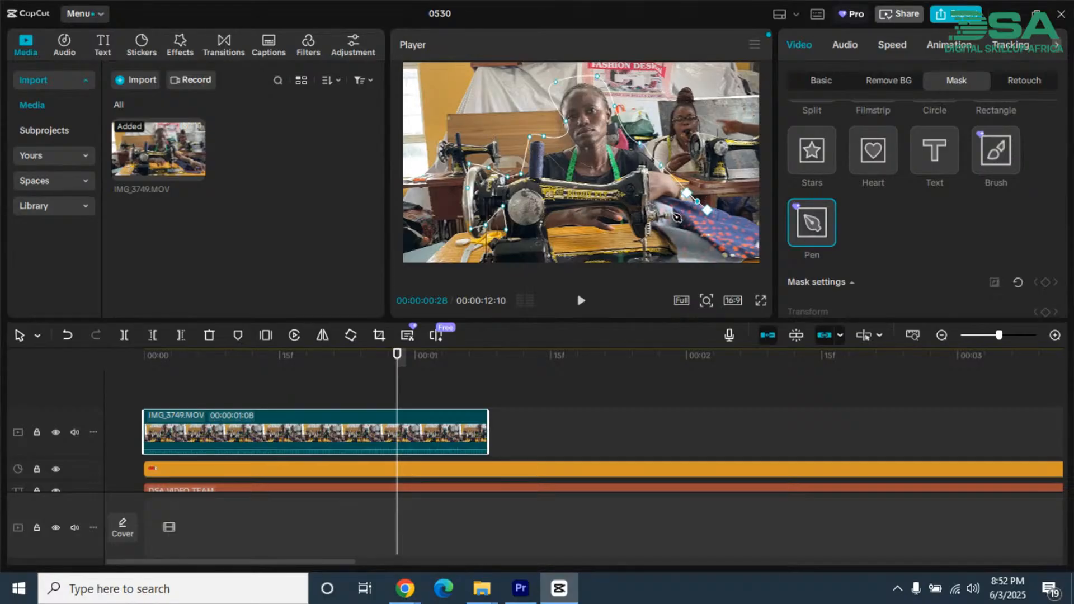
drag(668, 221, 682, 248)
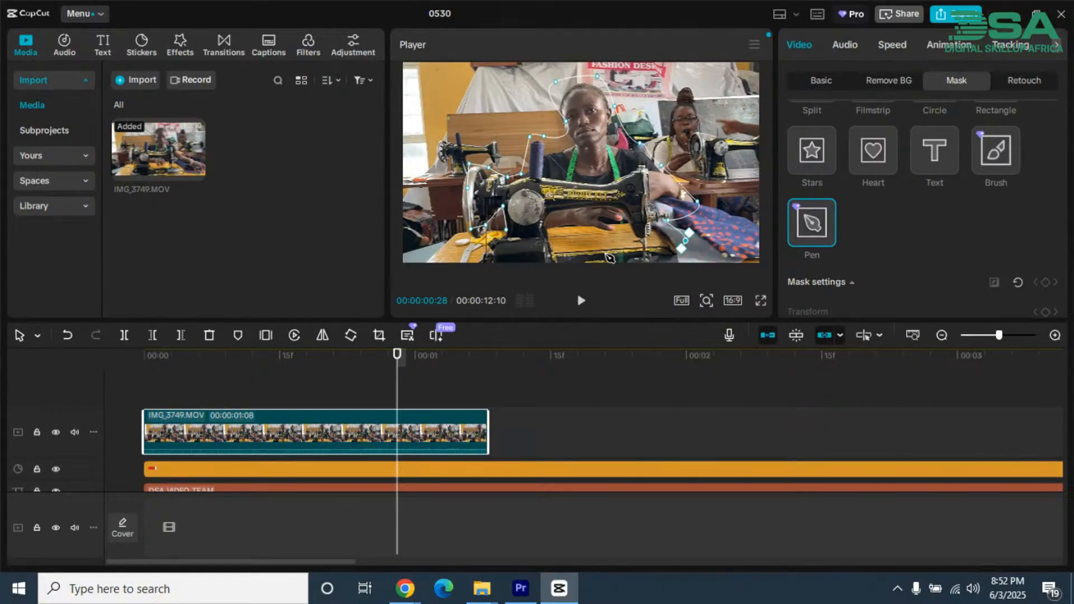
click(674, 259)
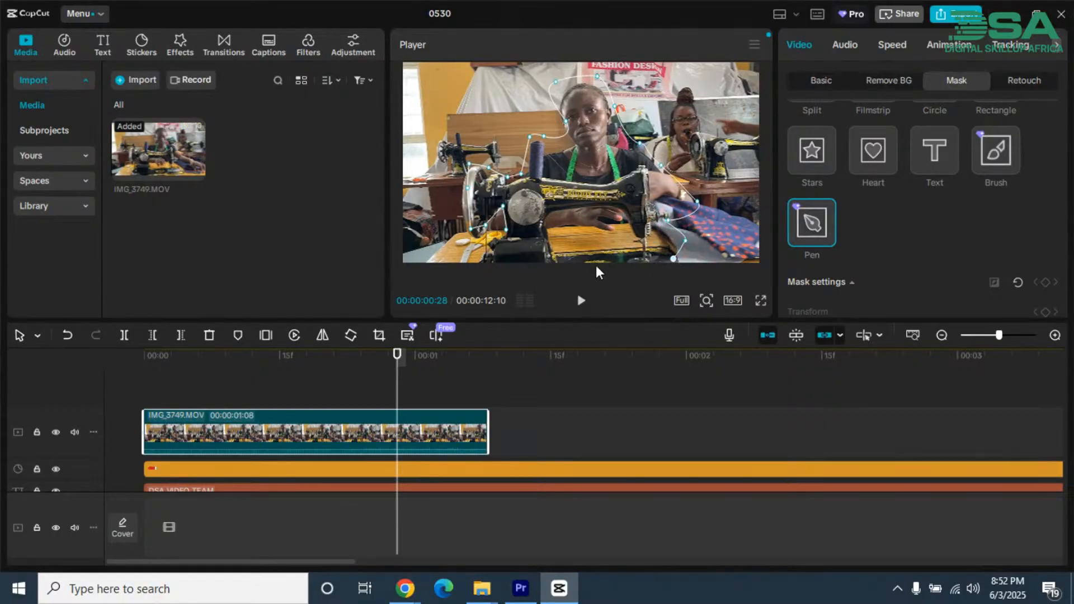
click(497, 259)
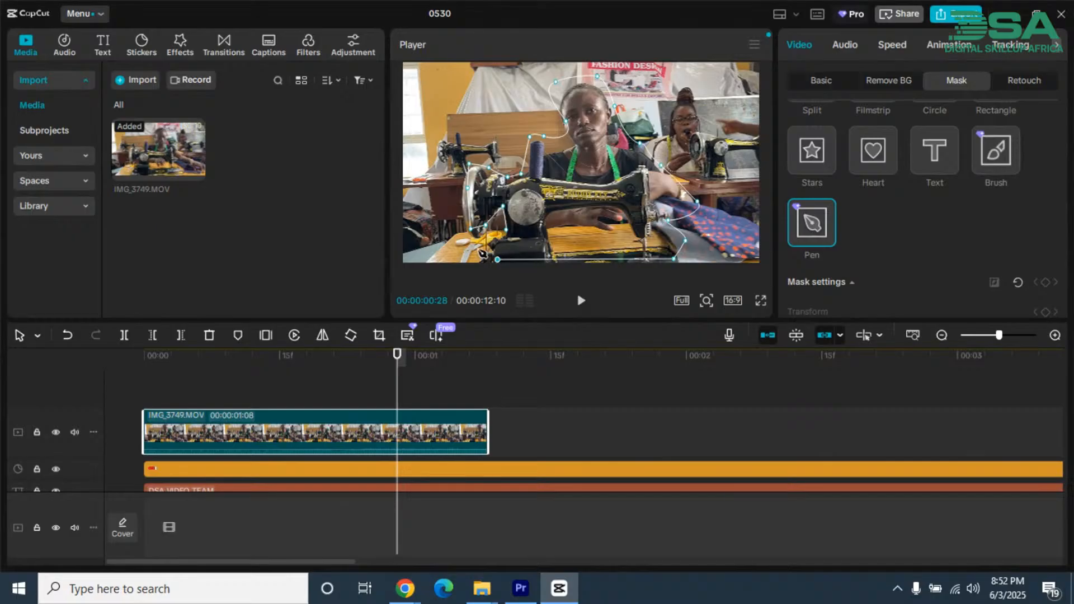
click(506, 230)
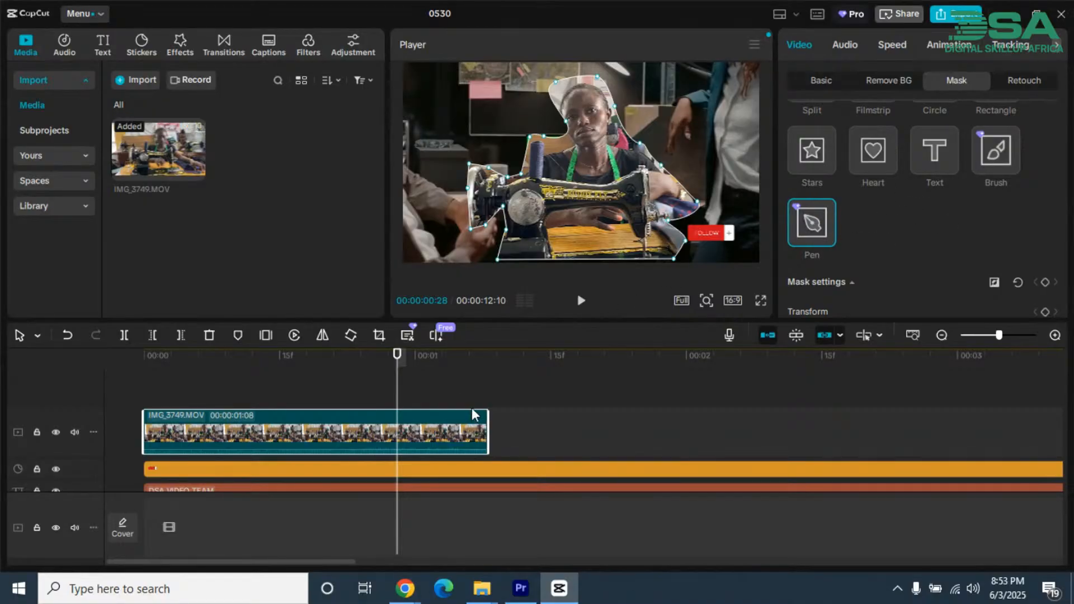
Step: Delete the Pen mask and add a Brush mask to the clip
scroll(831, 162, up, 3)
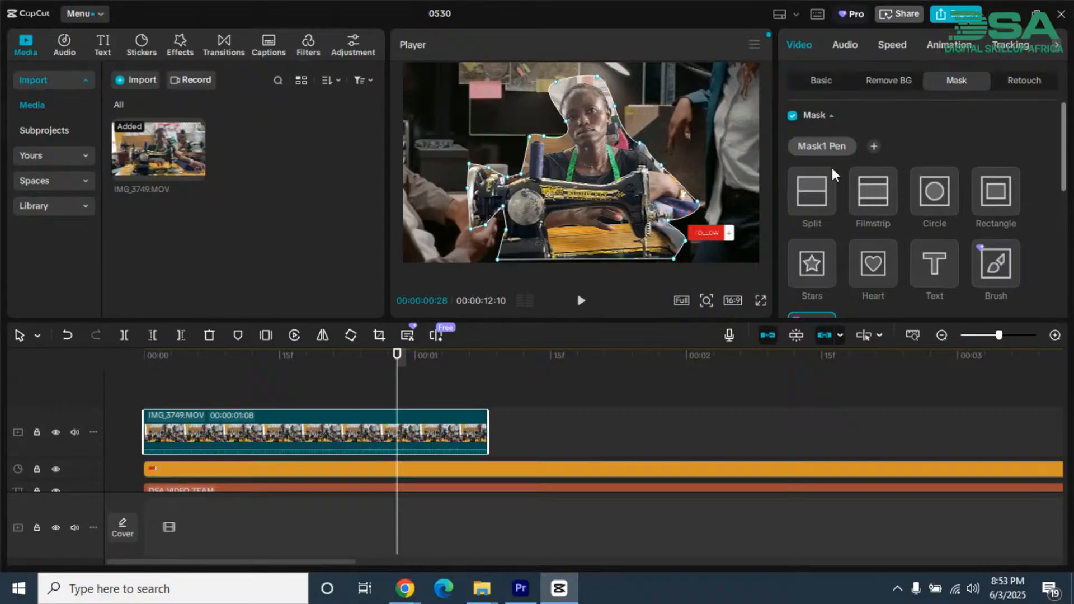
click(859, 147)
scroll(960, 253, down, 3)
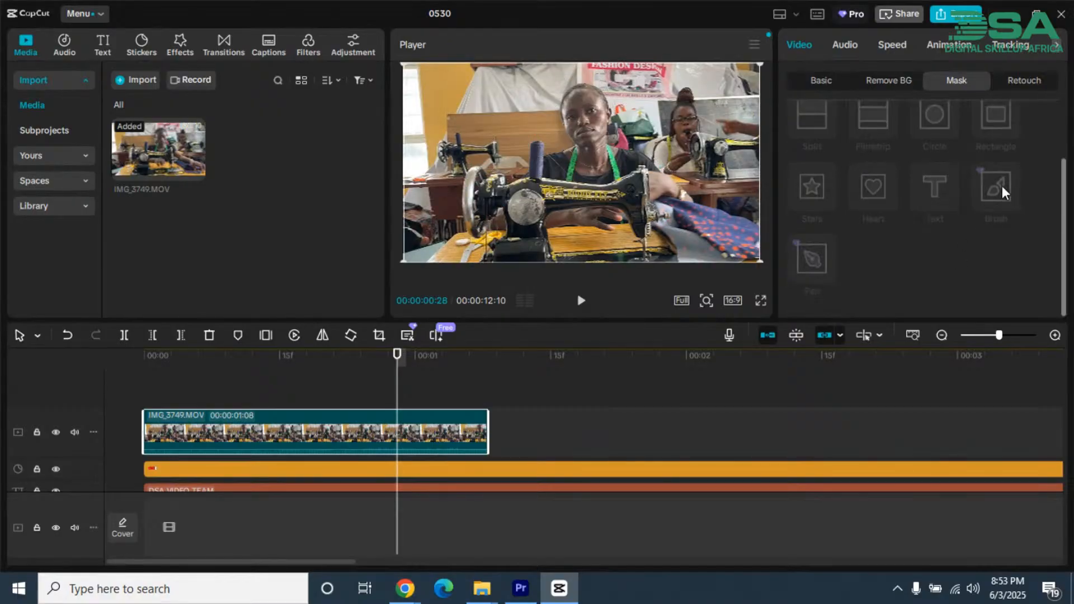
scroll(995, 187, up, 2)
click(853, 147)
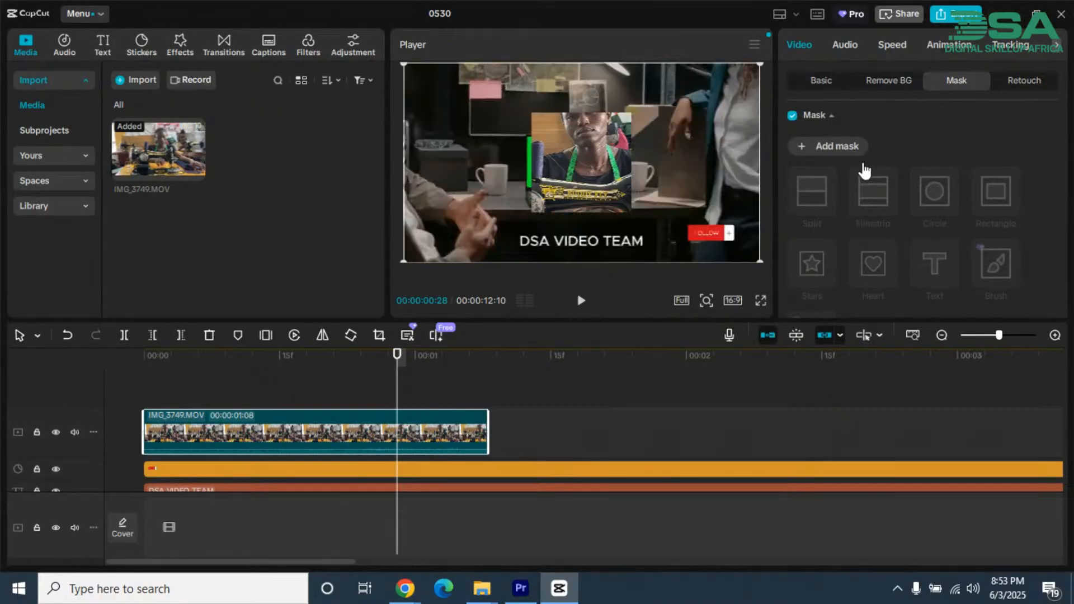
click(995, 263)
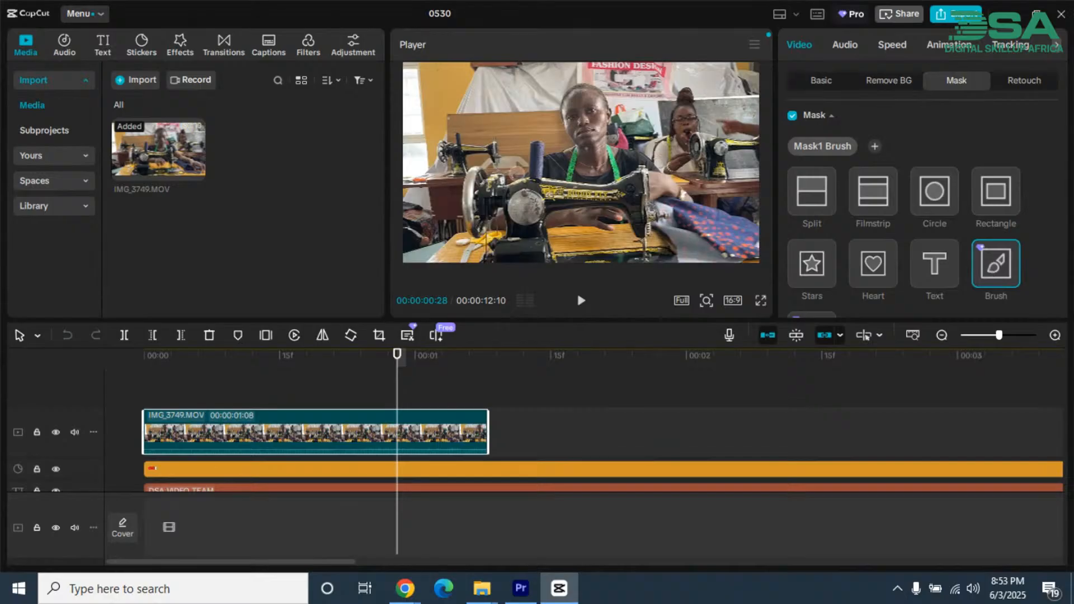
Step: Paint the Brush mask over the background and the tailoring scene around the woman
mouse_move(508, 120)
mouse_down()
mouse_move(473, 147)
mouse_move(507, 107)
mouse_move(502, 96)
mouse_move(537, 115)
mouse_move(553, 103)
mouse_move(561, 146)
mouse_move(534, 126)
mouse_move(515, 130)
mouse_move(542, 120)
mouse_move(527, 136)
mouse_move(556, 146)
mouse_move(525, 177)
mouse_move(495, 149)
mouse_up()
mouse_move(476, 169)
mouse_down()
mouse_move(433, 186)
mouse_move(413, 96)
mouse_move(507, 98)
mouse_move(446, 120)
mouse_move(460, 140)
mouse_move(446, 129)
mouse_move(527, 73)
mouse_move(628, 67)
mouse_move(652, 84)
mouse_move(684, 81)
mouse_move(684, 103)
mouse_move(669, 114)
mouse_move(685, 112)
mouse_move(720, 196)
mouse_move(689, 237)
mouse_move(625, 230)
mouse_move(548, 251)
mouse_move(461, 203)
mouse_move(465, 179)
mouse_move(433, 145)
mouse_up()
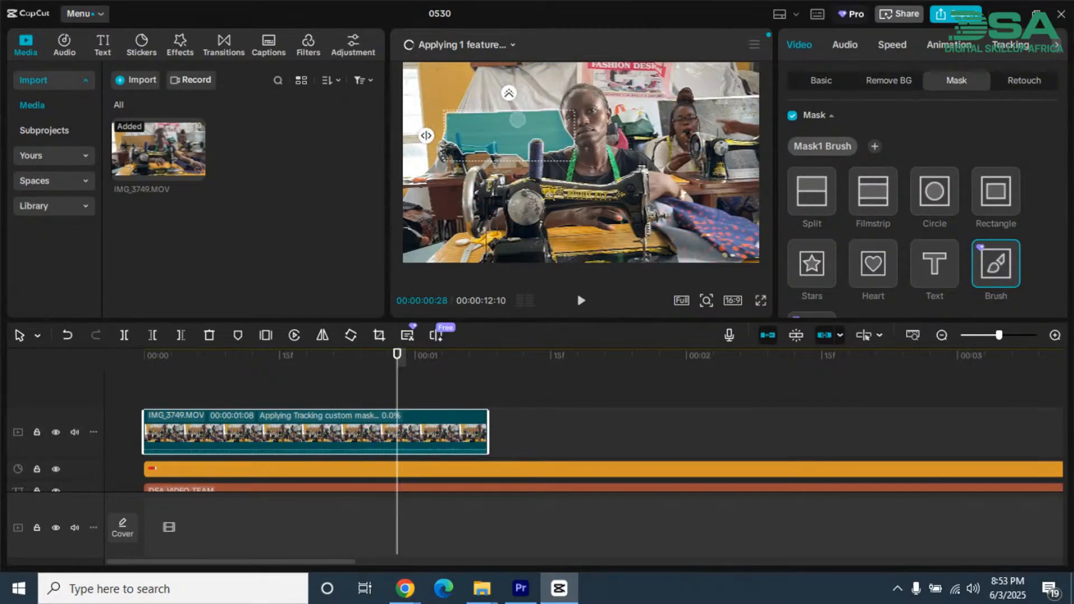
mouse_move(517, 119)
mouse_down()
mouse_move(538, 85)
mouse_move(465, 118)
mouse_move(563, 96)
mouse_move(518, 66)
mouse_move(478, 71)
mouse_move(462, 95)
mouse_up()
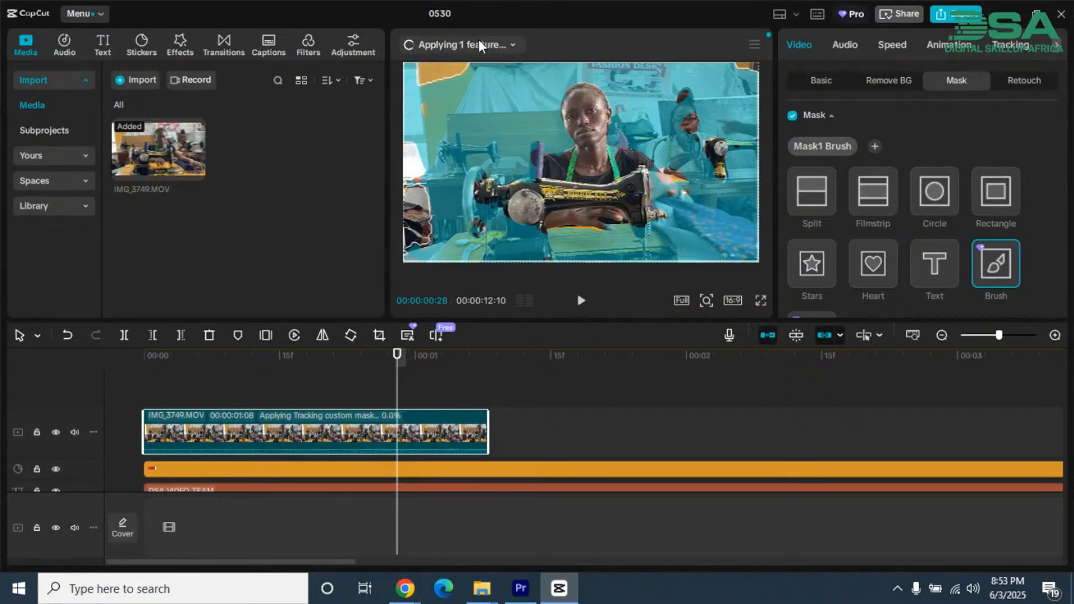
Step: Check the progress of the custom mask tracking on IMG_3749.MOV
click(516, 43)
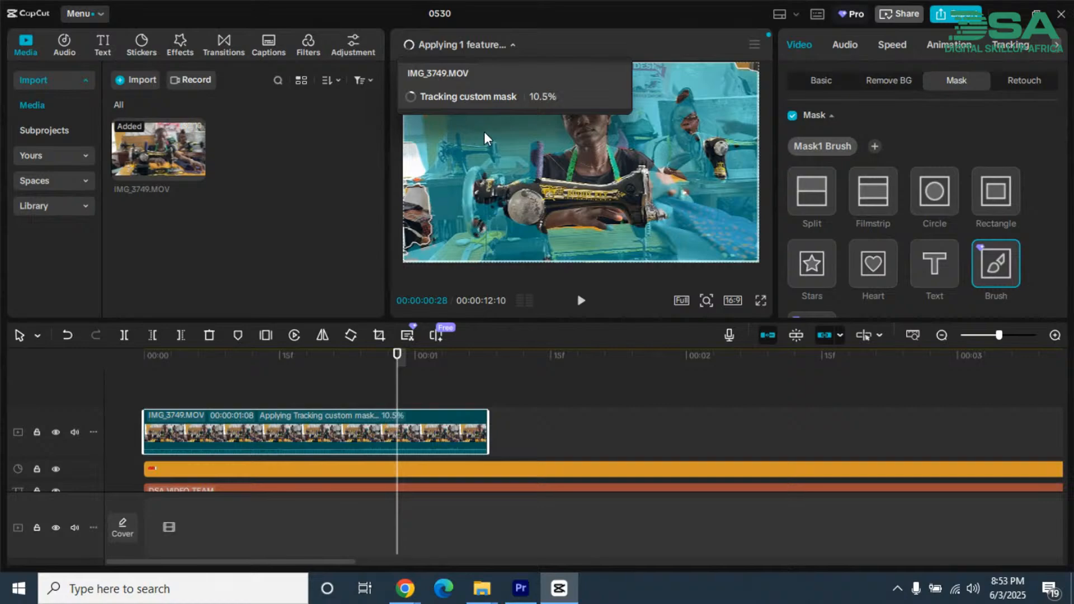
click(469, 137)
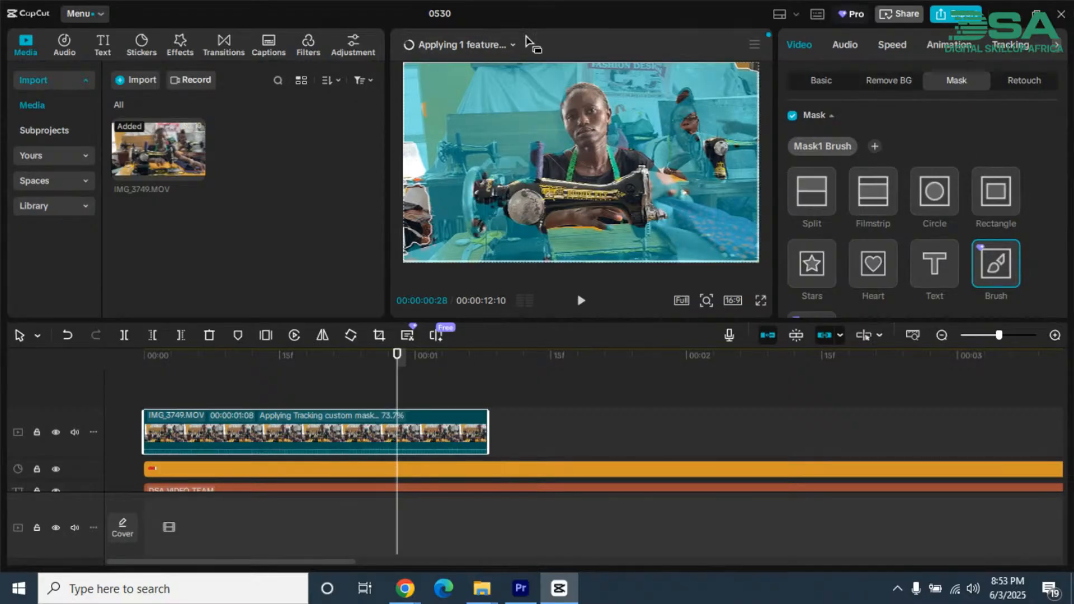
click(510, 44)
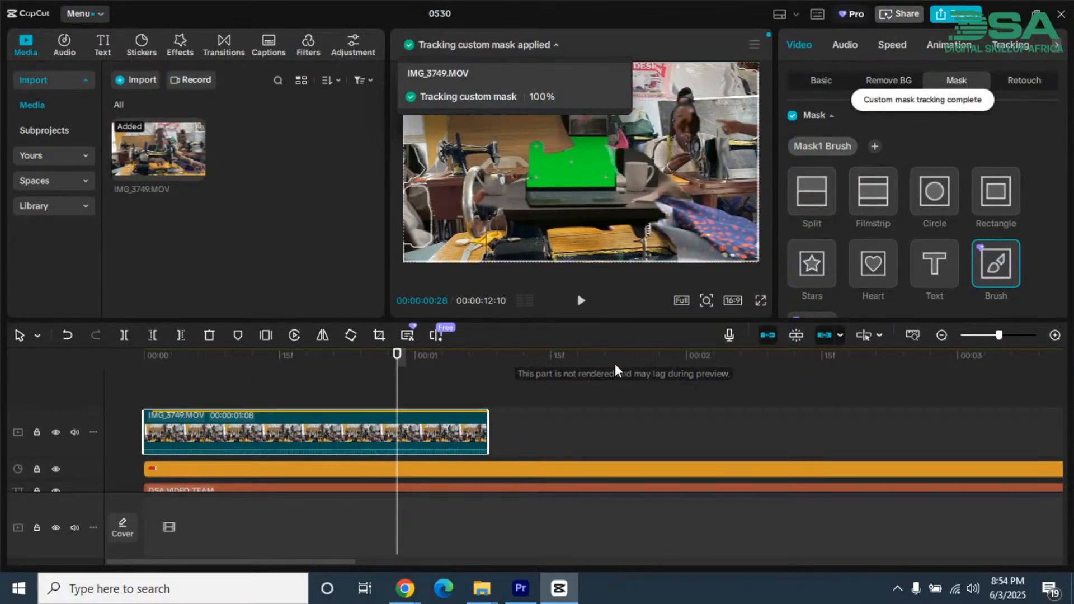
Step: Check the tracked Brush mask on IMG_3749.MOV from the clip's start through 00:00:00:28
click(549, 434)
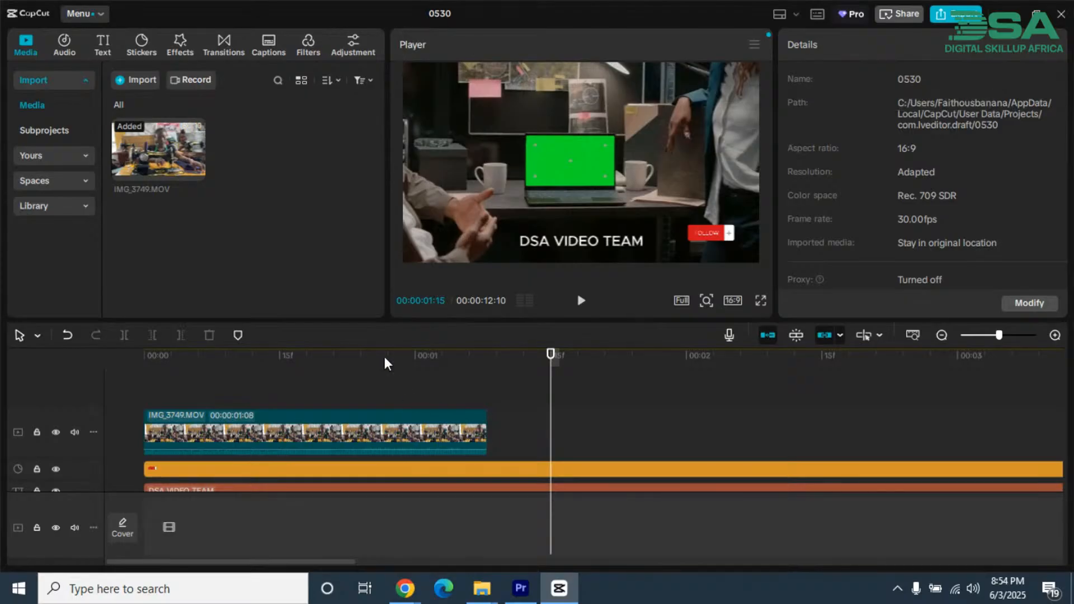
drag(381, 352, 186, 353)
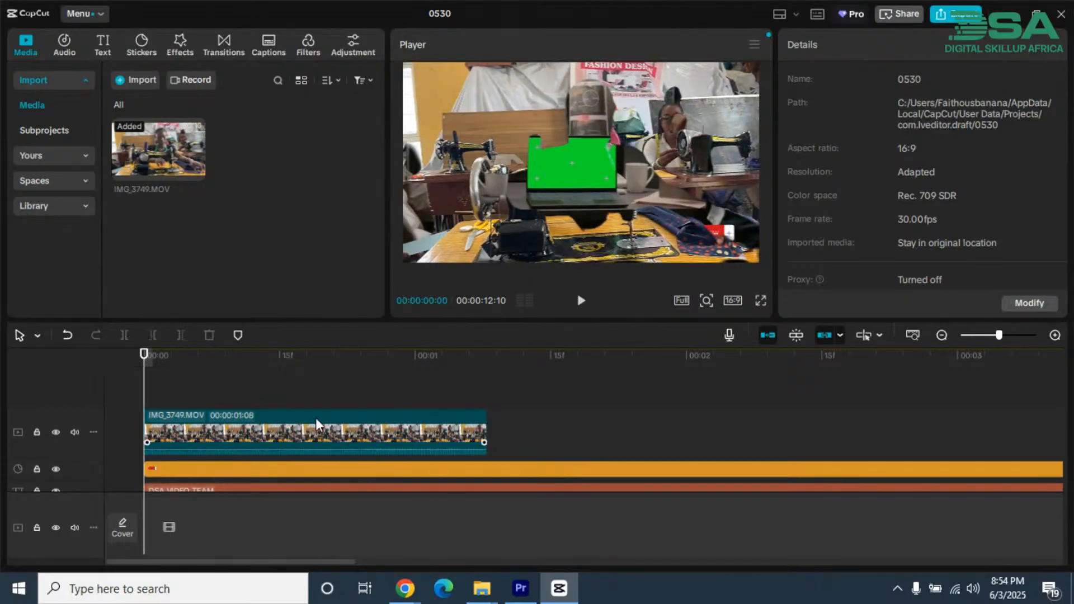
drag(294, 363, 396, 376)
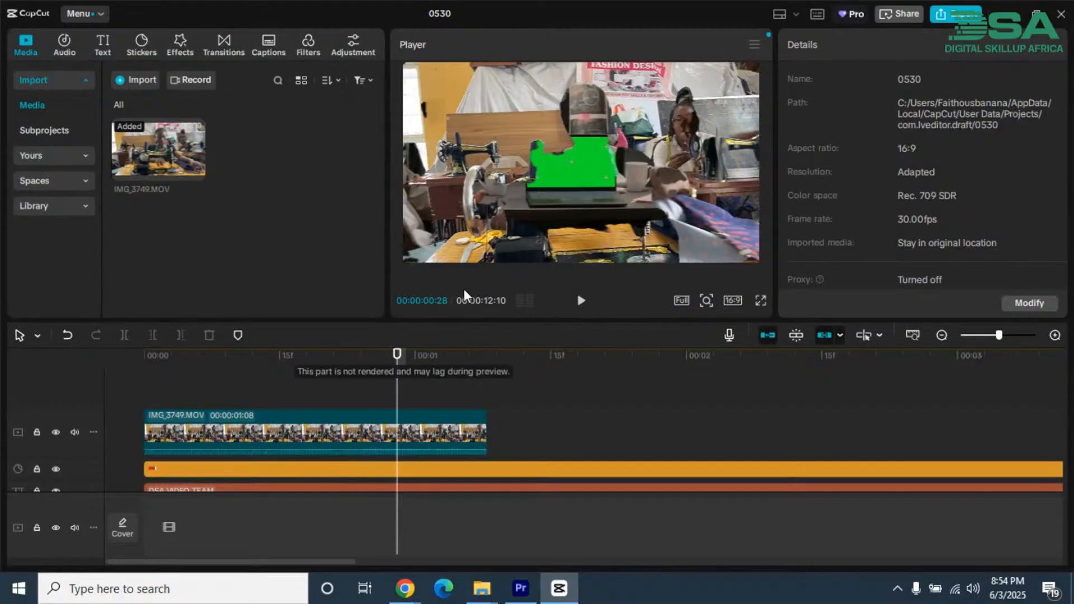
Step: Set the Brush mask's brush size to 32 and its feather to 5 on IMG_3749.MOV
click(415, 406)
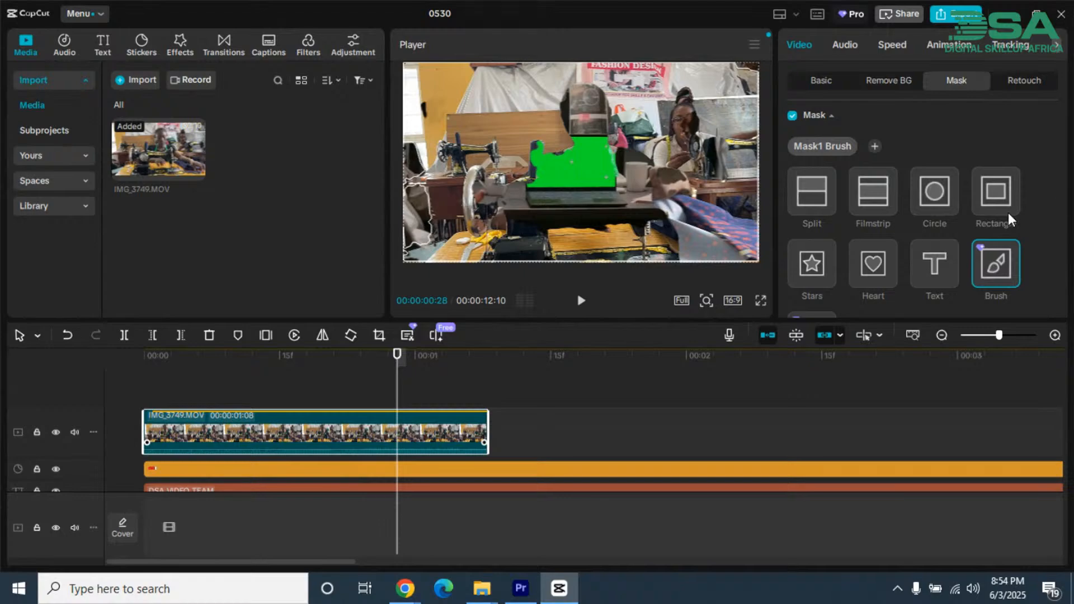
scroll(1007, 213, down, 5)
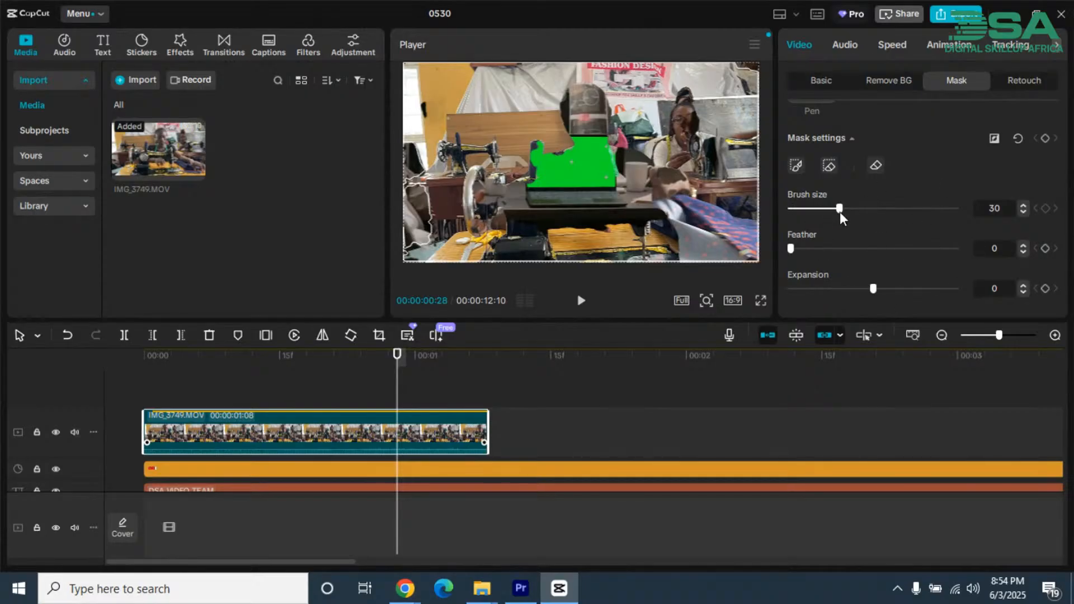
drag(848, 209, 843, 209)
mouse_move(794, 248)
mouse_down()
mouse_move(830, 256)
mouse_move(778, 247)
mouse_move(798, 250)
mouse_up()
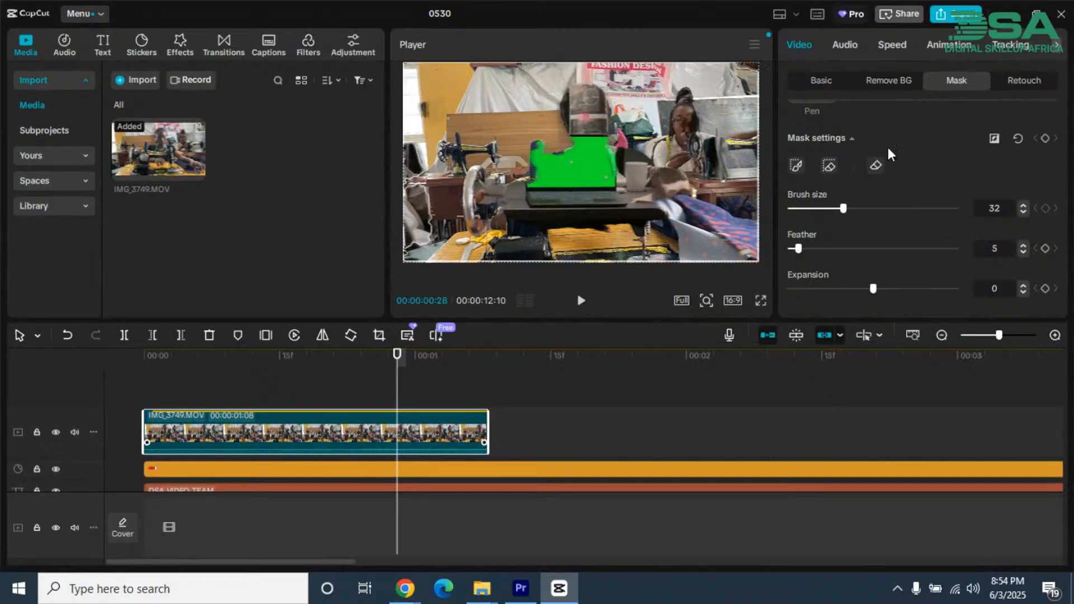
Step: Invert the Brush mask on IMG_3749.MOV and preview the clip at 00:00:00:16
scroll(921, 177, up, 4)
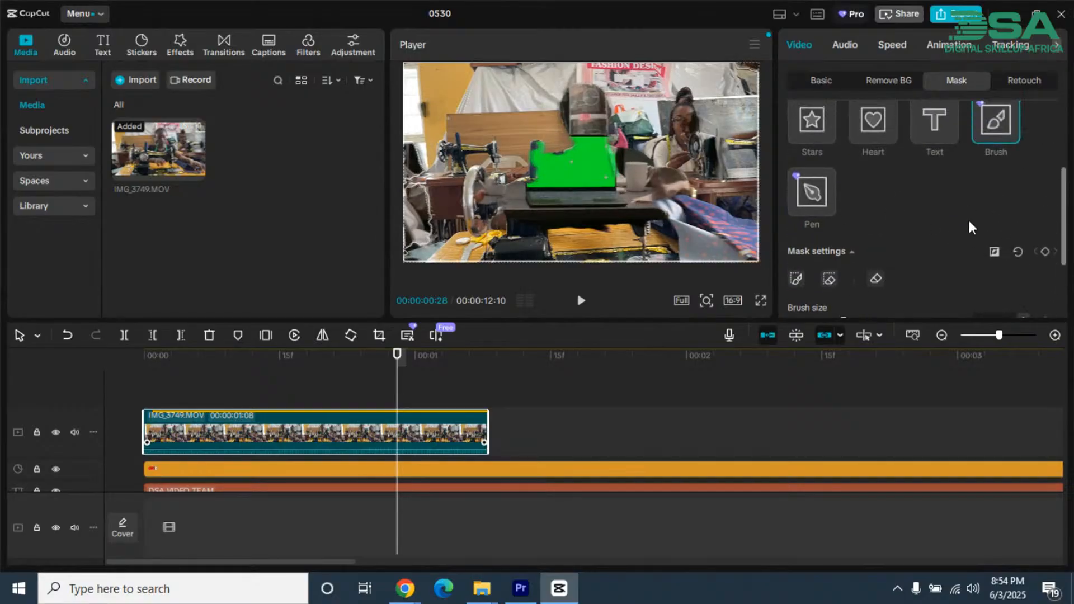
click(994, 253)
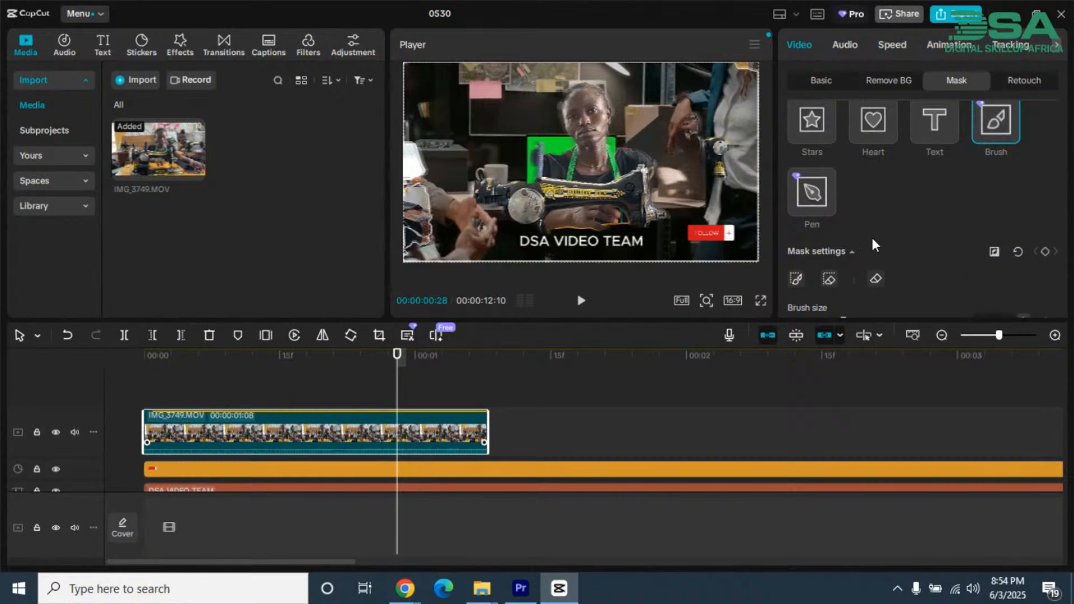
scroll(938, 166, up, 3)
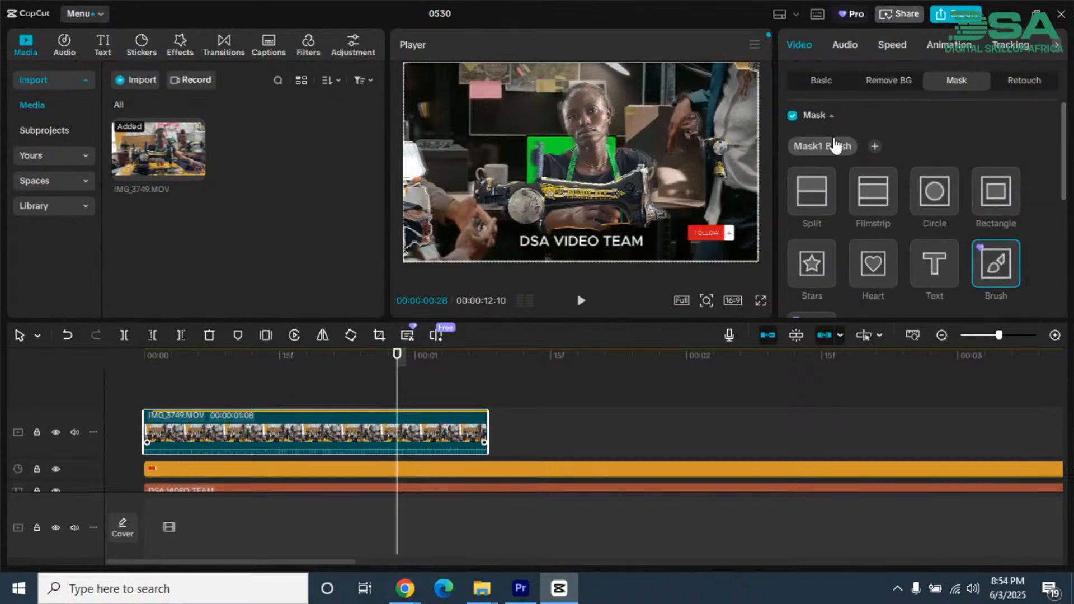
scroll(850, 189, down, 3)
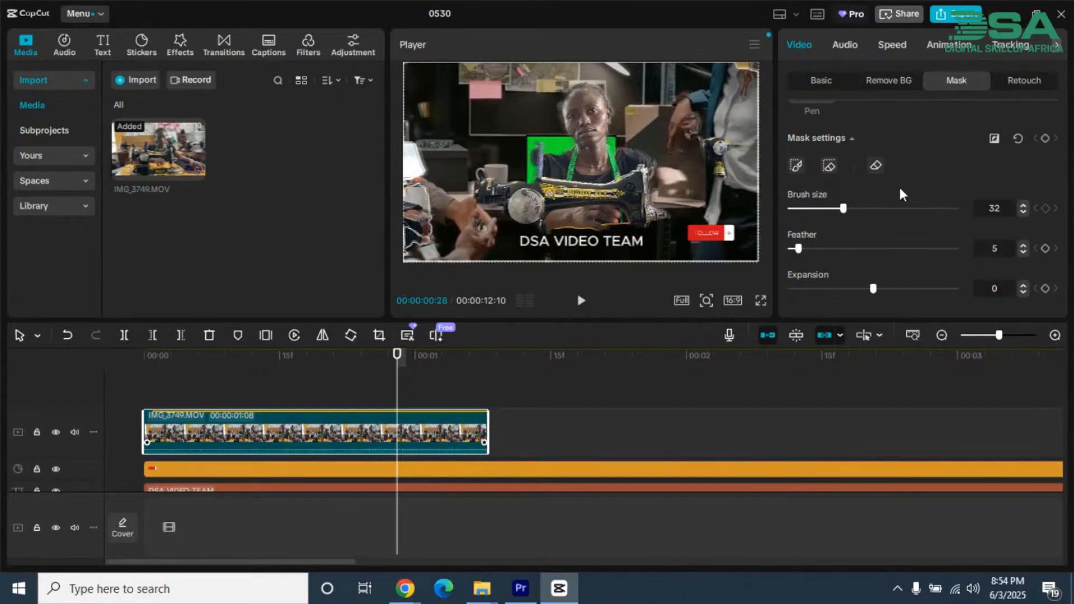
scroll(900, 186, up, 3)
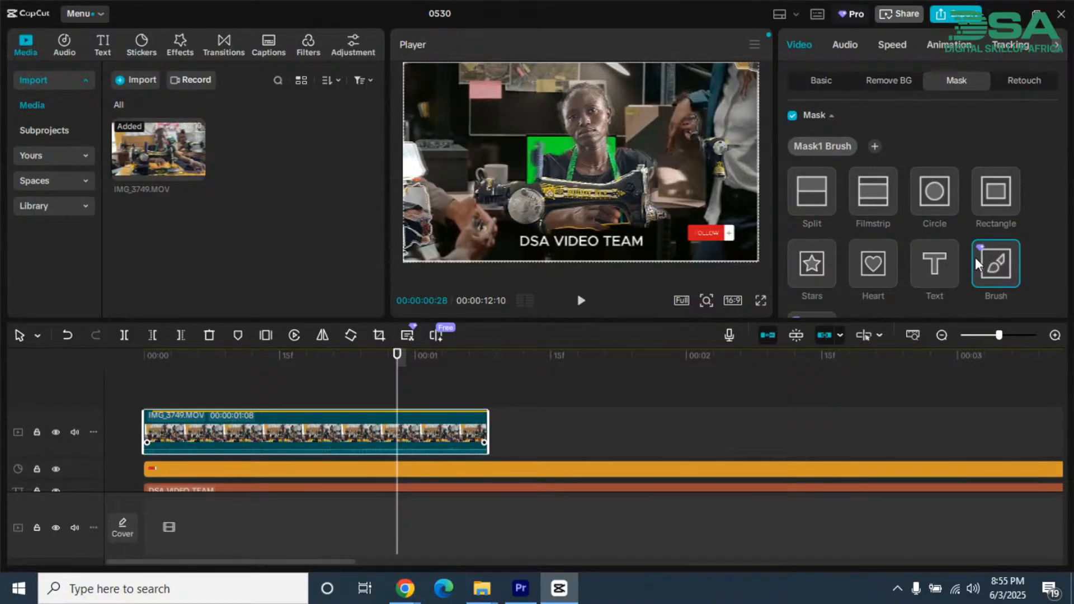
mouse_move(281, 360)
mouse_down()
mouse_move(218, 359)
mouse_move(361, 381)
mouse_move(434, 355)
mouse_move(378, 371)
mouse_move(289, 363)
mouse_up()
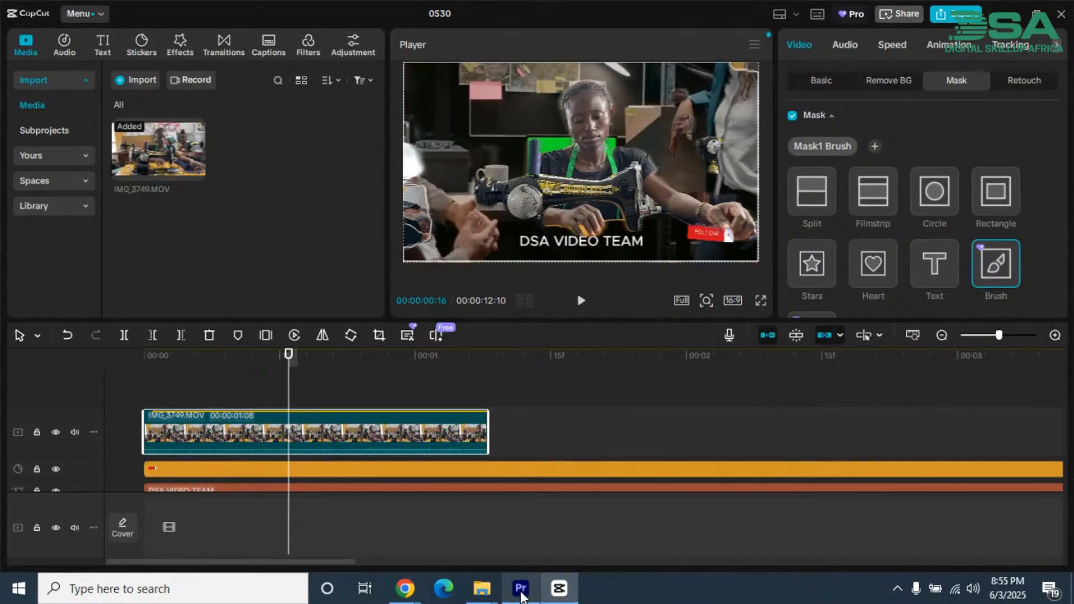
Step: Bring up Premiere Pro briefly, and switch to the StreamYard studio in Google Chrome
mouse_move(520, 594)
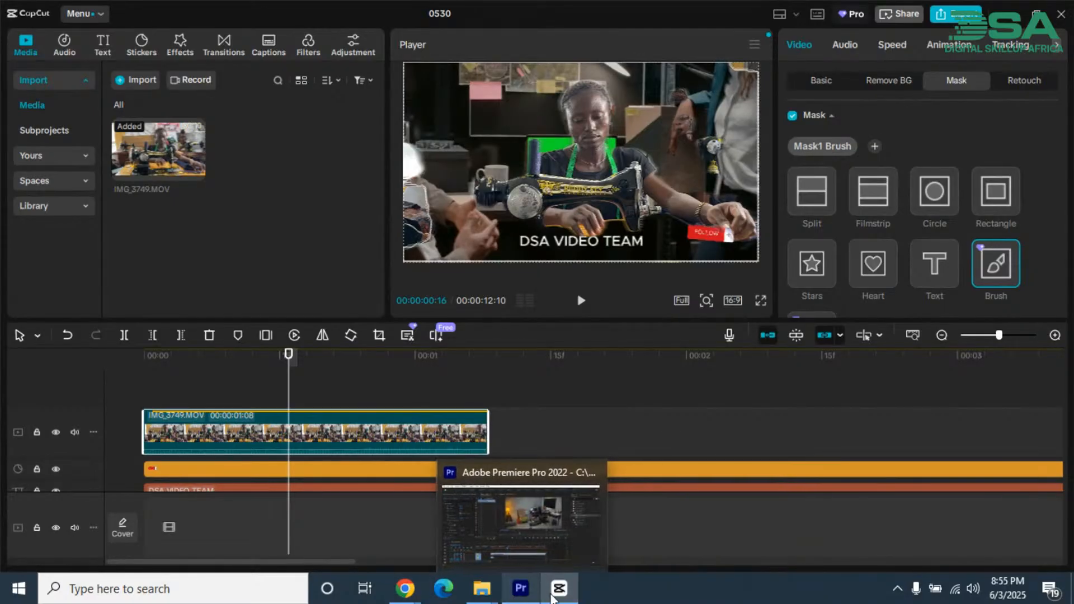
click(513, 593)
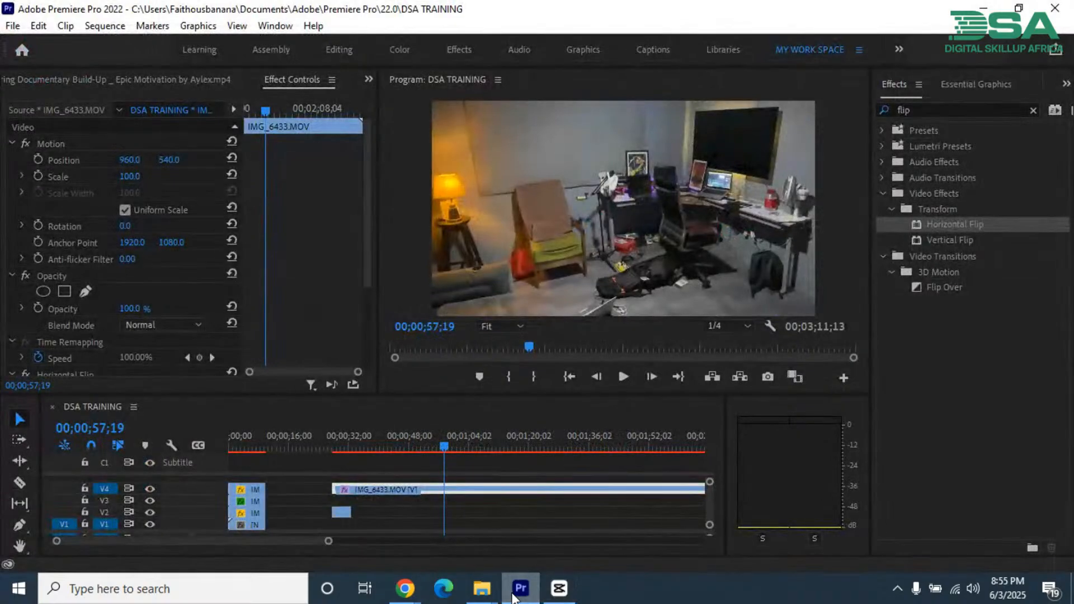
click(405, 589)
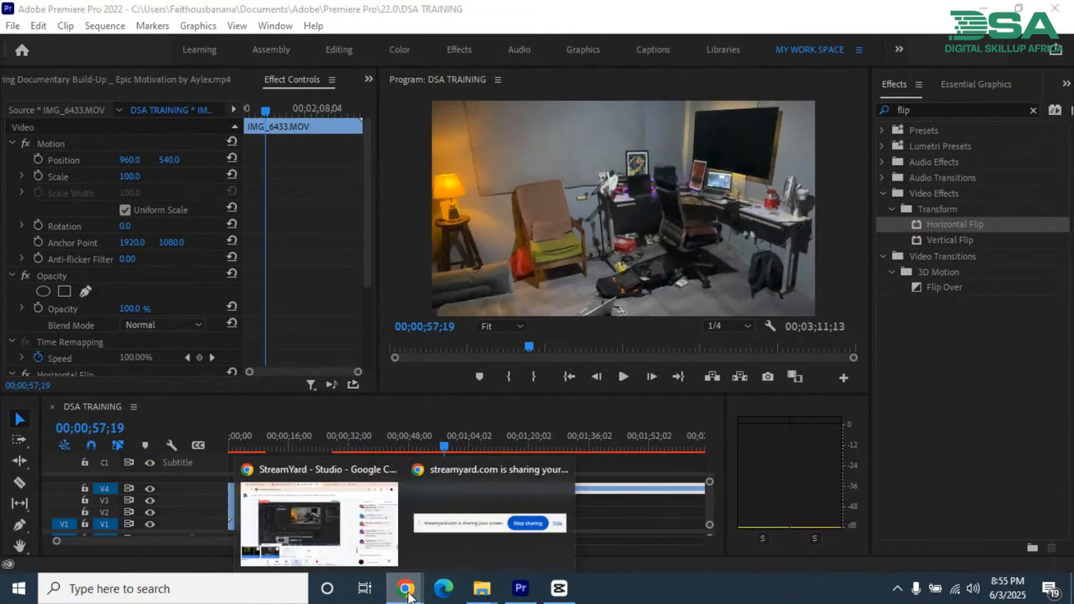
click(344, 554)
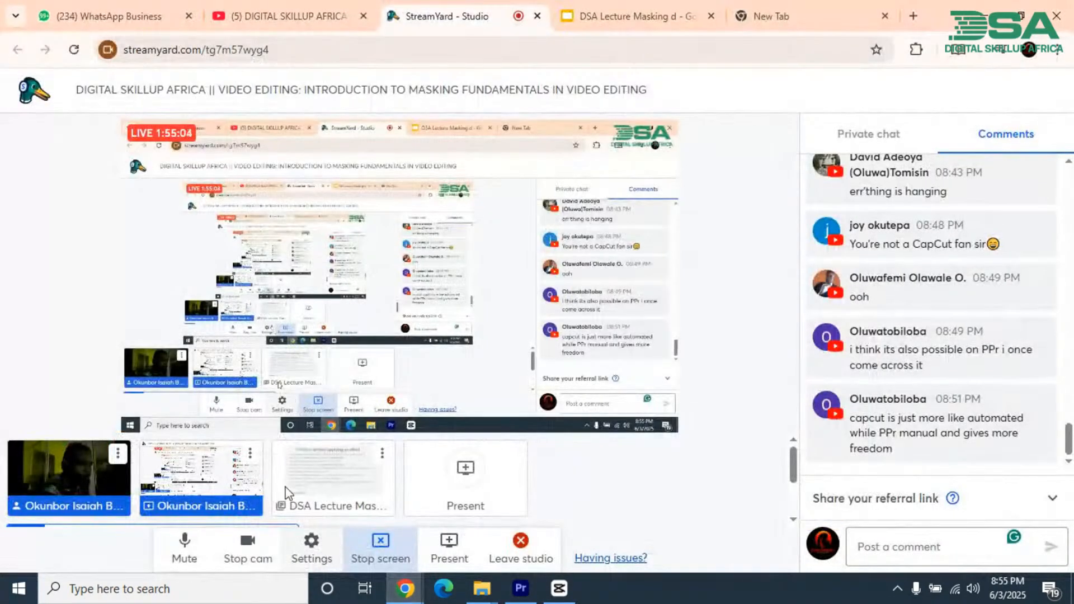